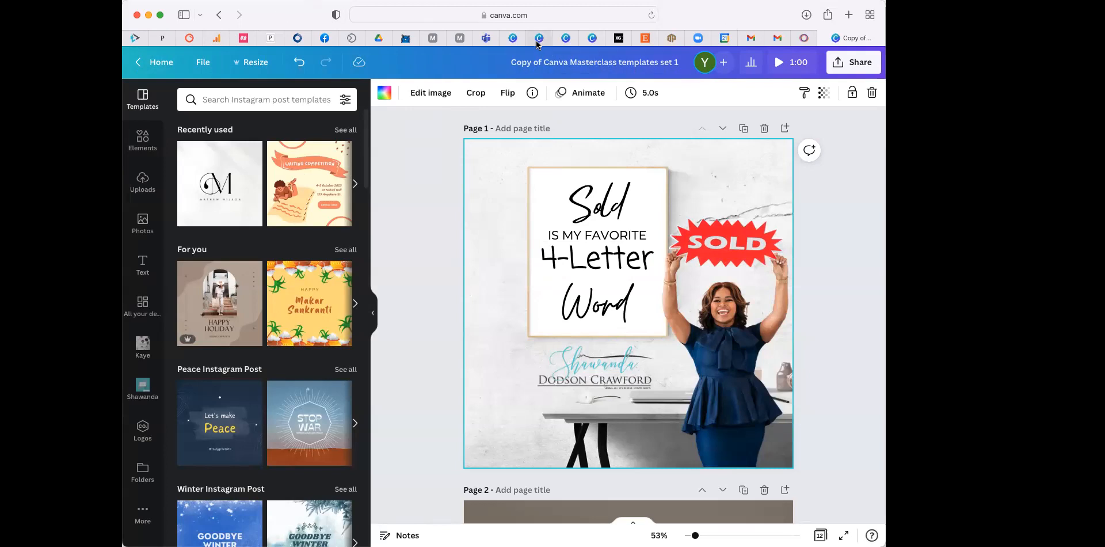
- Switch from the design to the Canva home page and open Your projects
mouse_move(525, 41)
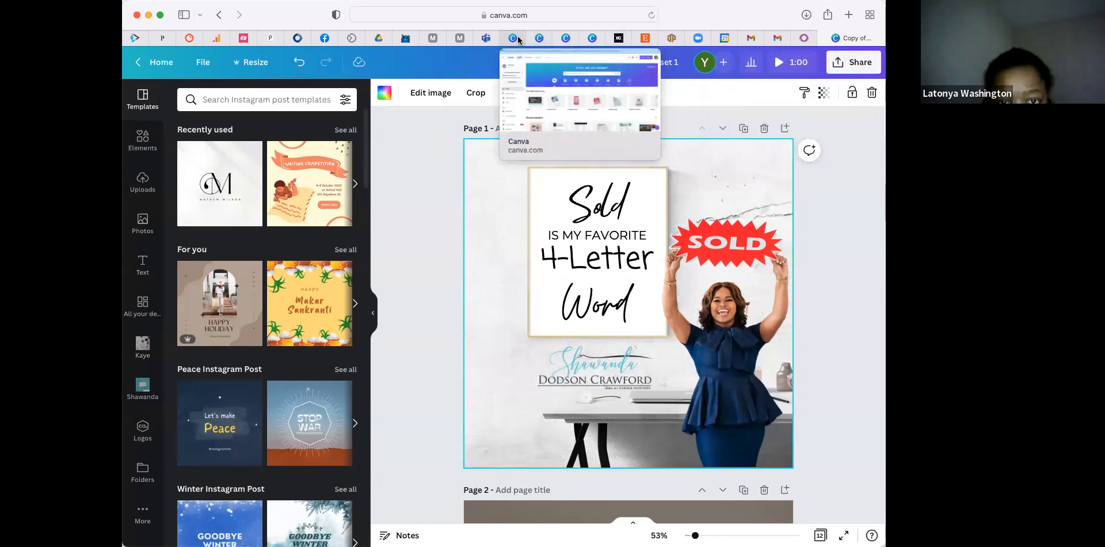
click(518, 39)
mouse_move(354, 101)
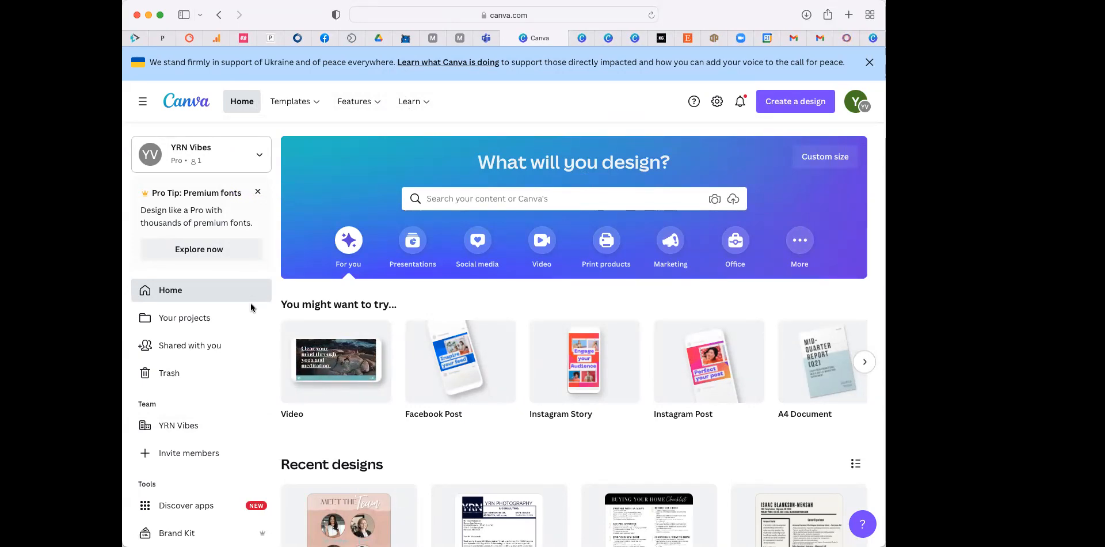
click(221, 323)
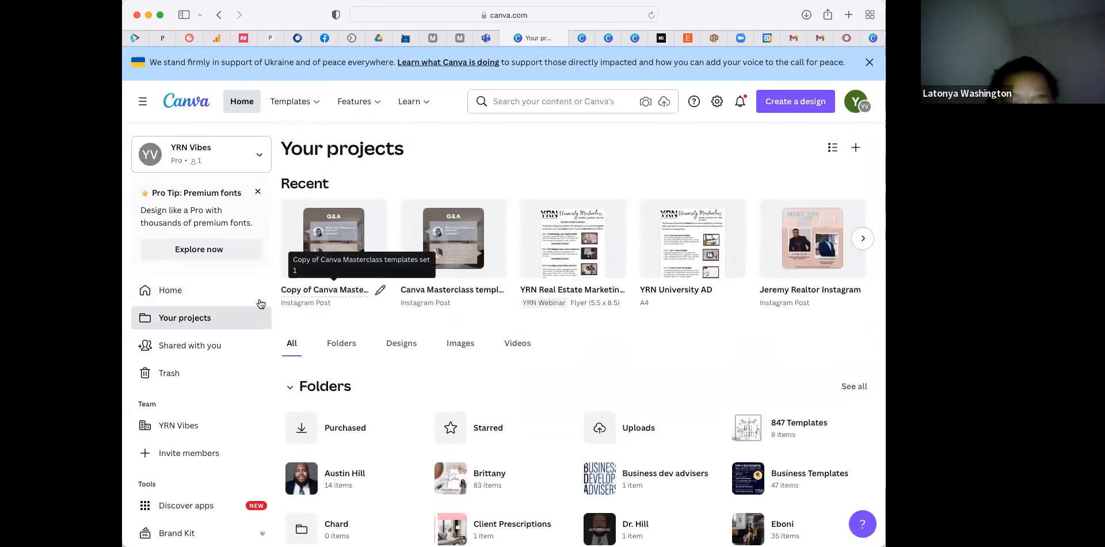
- Look through the Folders section of Your projects, expanding the list twice to show more folders
scroll(442, 321, down, 1)
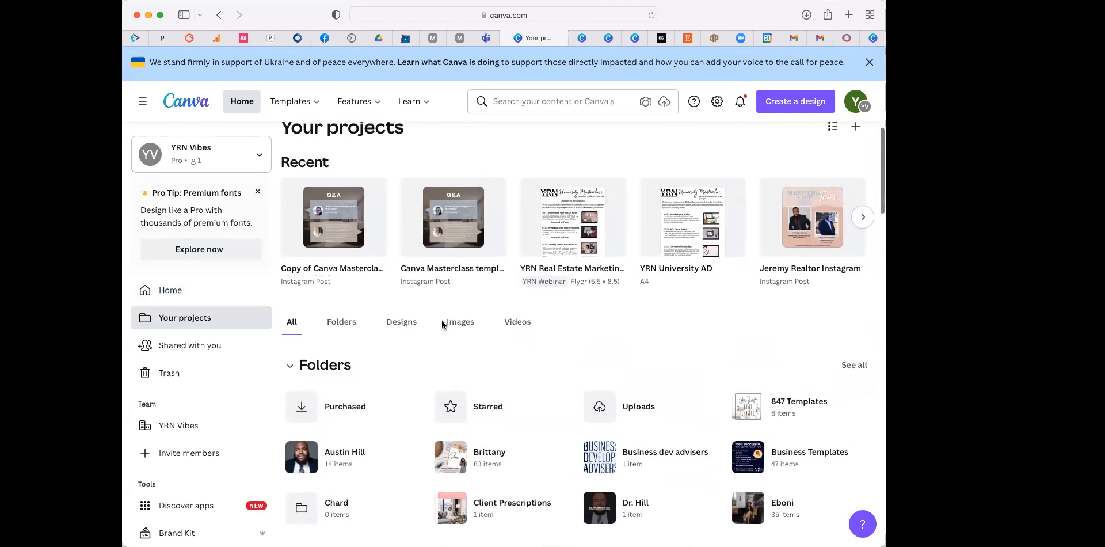
scroll(711, 304, down, 2)
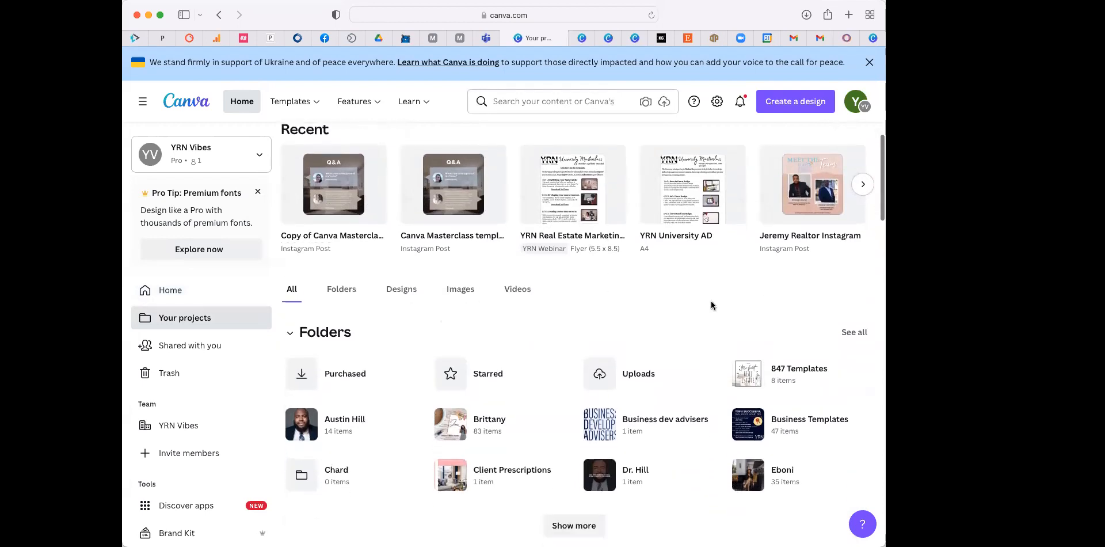
scroll(711, 305, down, 1)
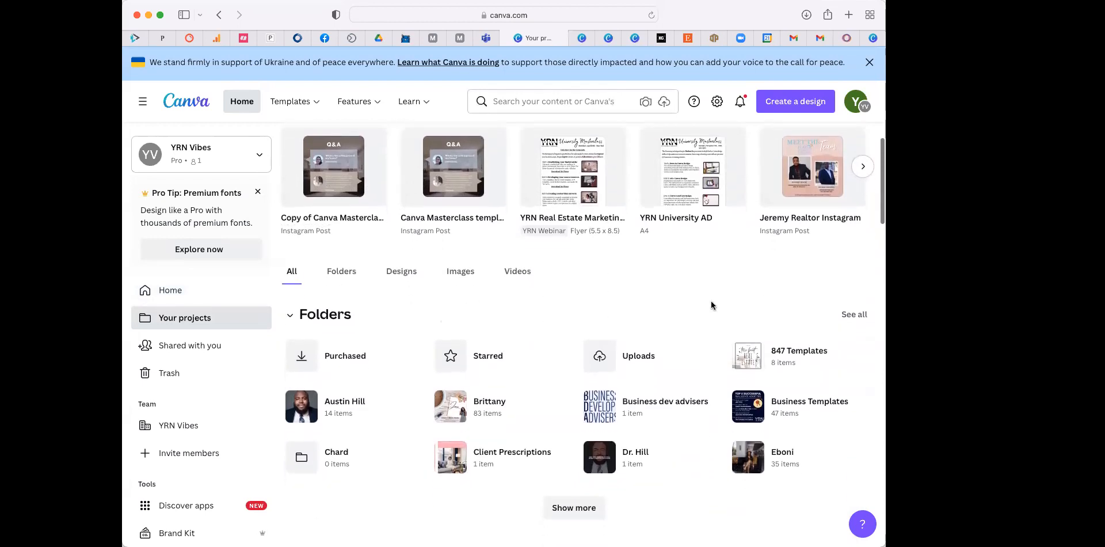
scroll(685, 331, down, 4)
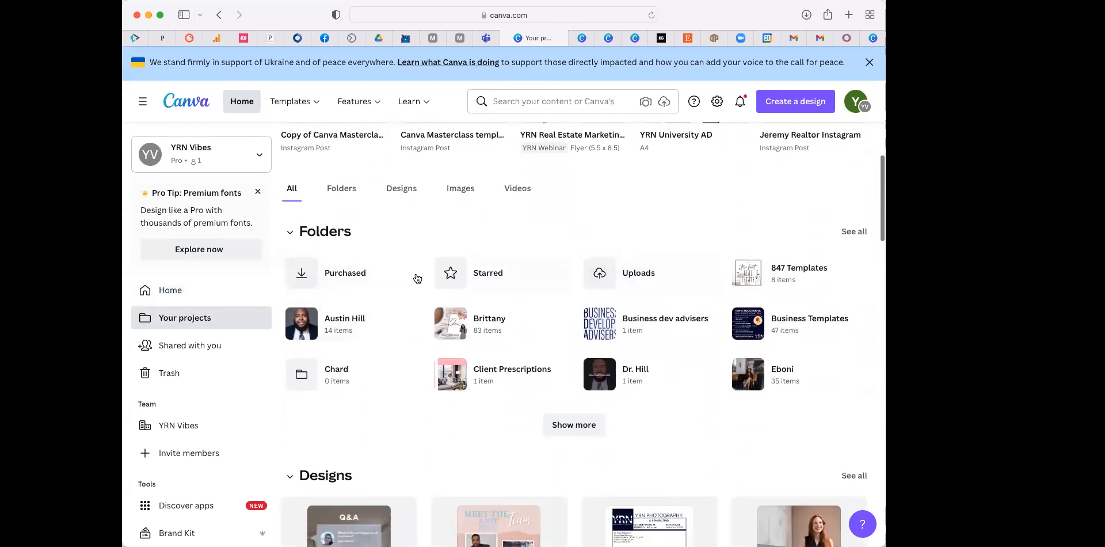
click(582, 420)
scroll(610, 345, down, 4)
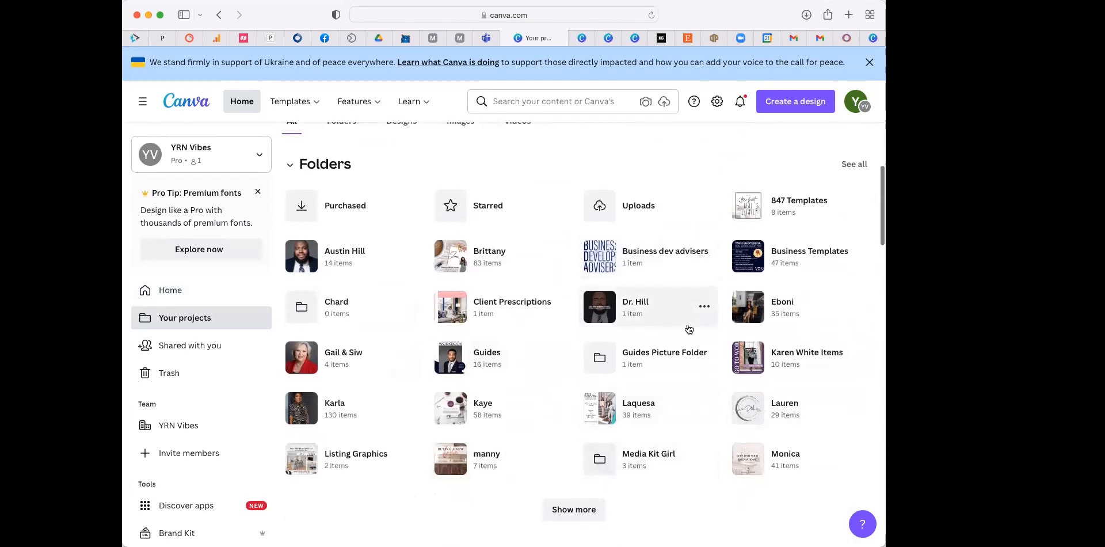
click(604, 516)
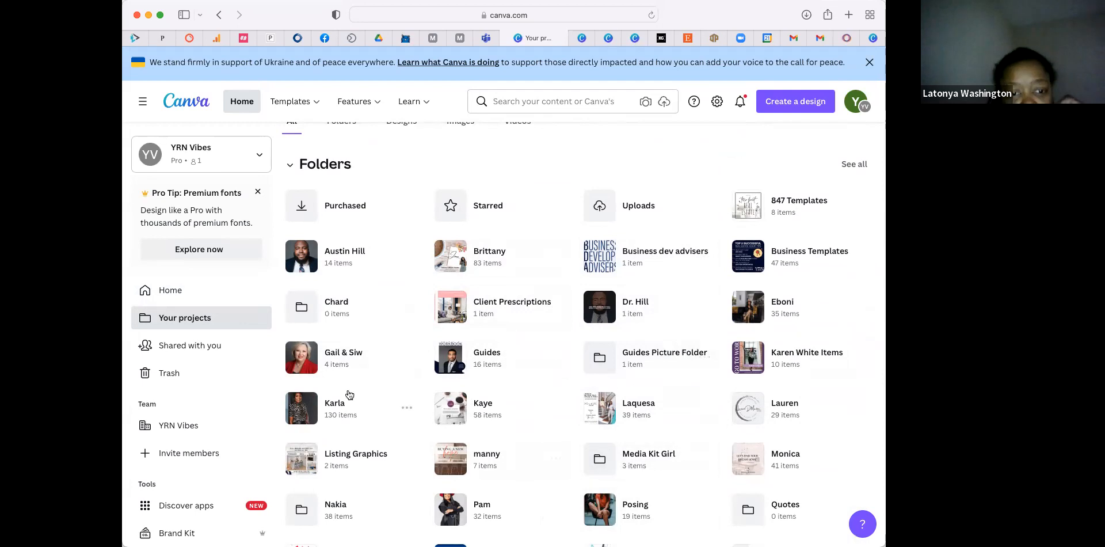
- View the designs under Shared with you, followed by the deleted designs in Trash
click(190, 343)
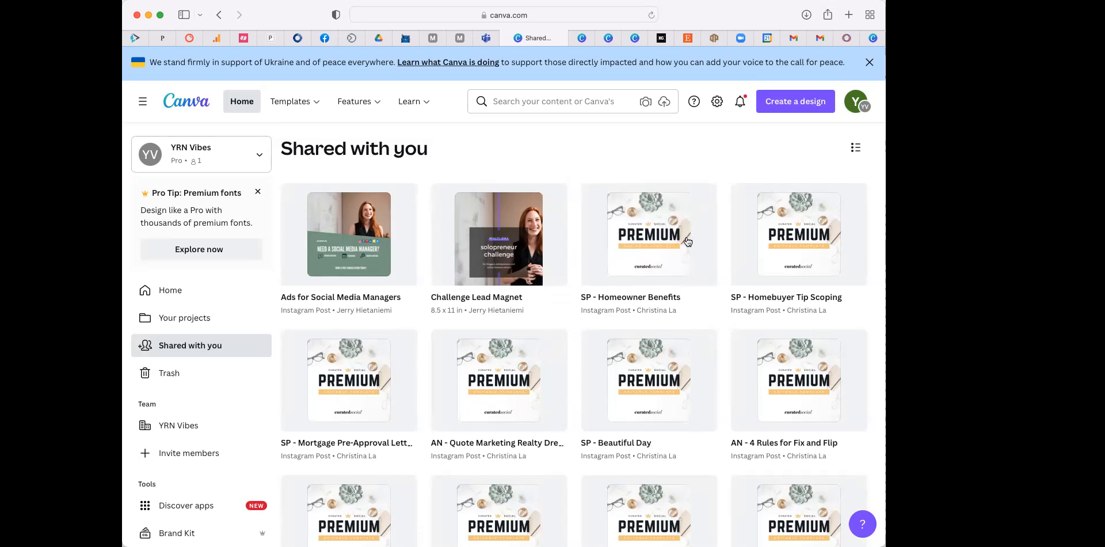
click(179, 374)
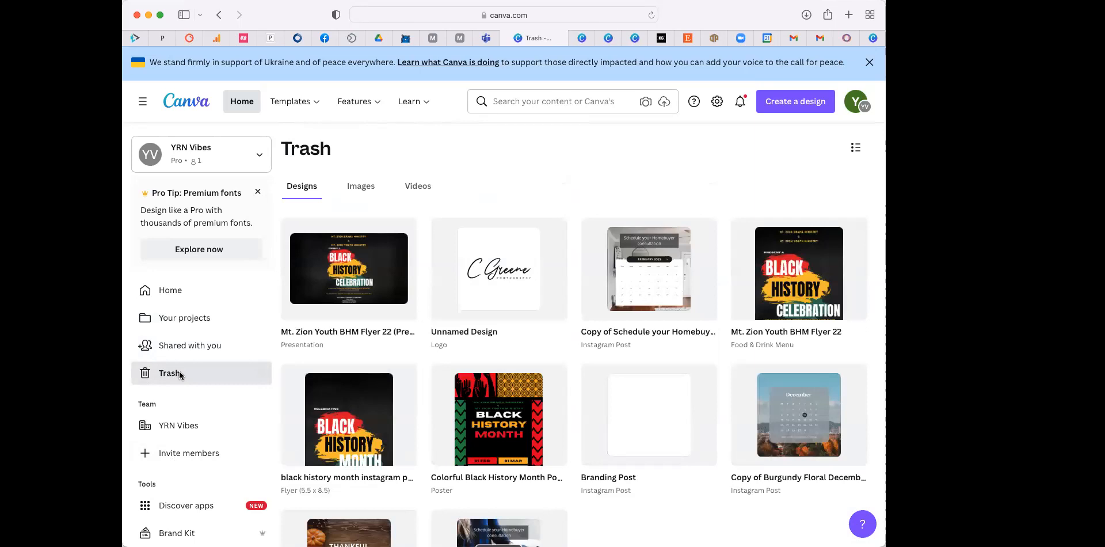
scroll(262, 420, down, 2)
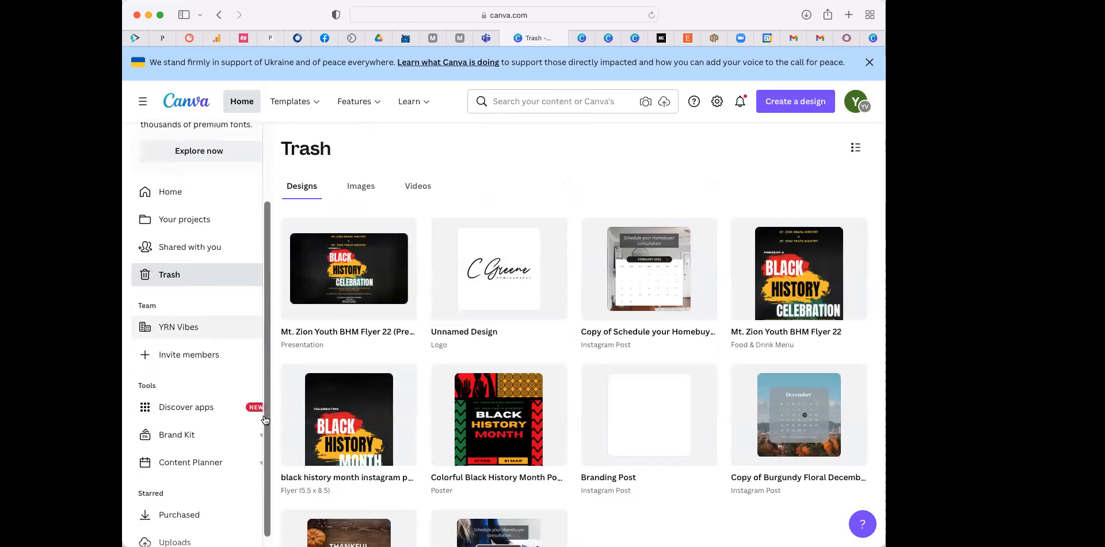
scroll(480, 426, down, 5)
scroll(466, 391, up, 5)
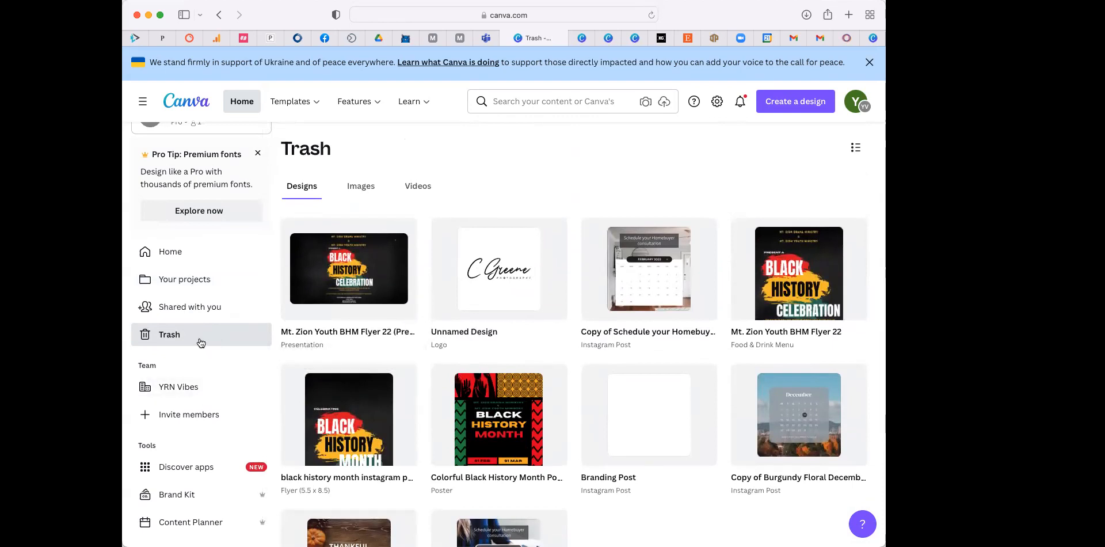
- Open Discover apps and examine its categories from New and Popular through Share and publish
scroll(199, 341, down, 2)
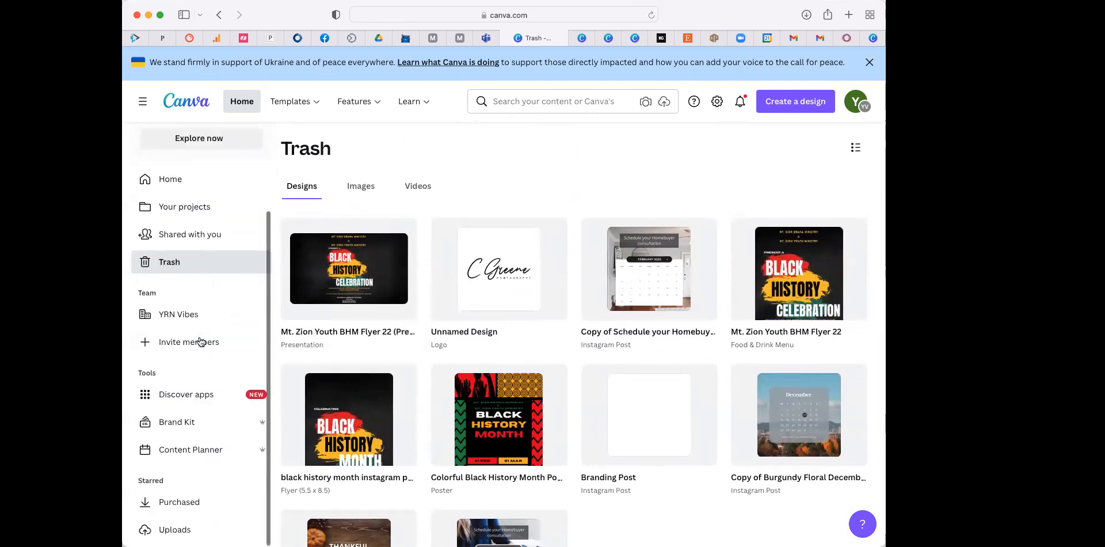
click(192, 401)
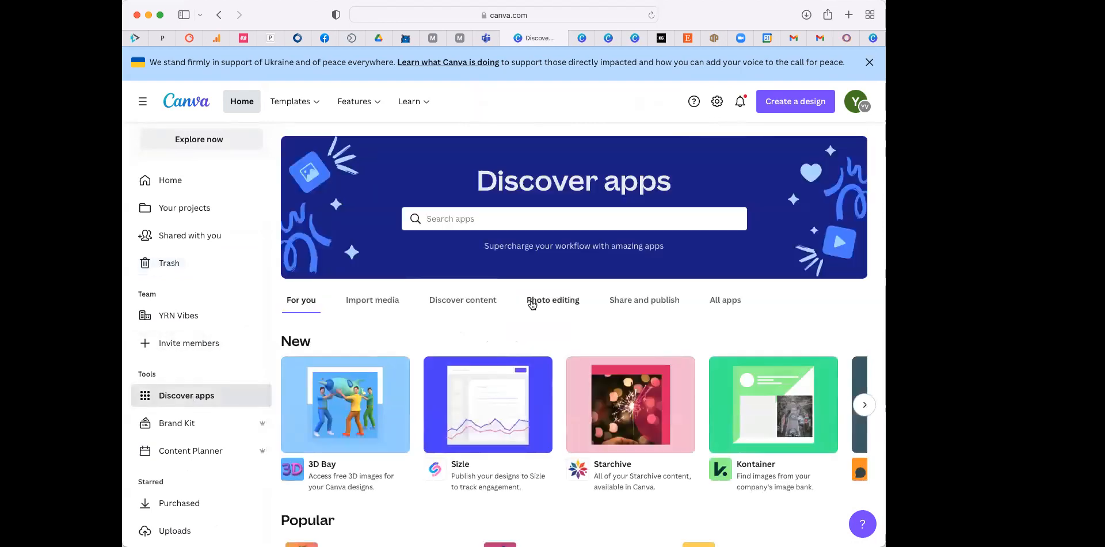
scroll(530, 303, down, 2)
scroll(532, 305, down, 3)
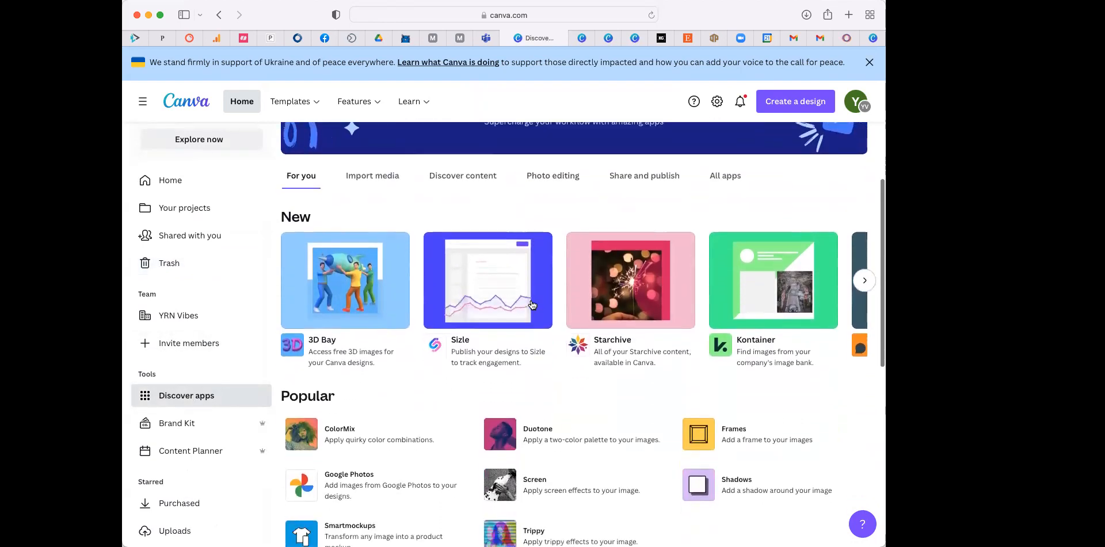
scroll(532, 305, down, 1)
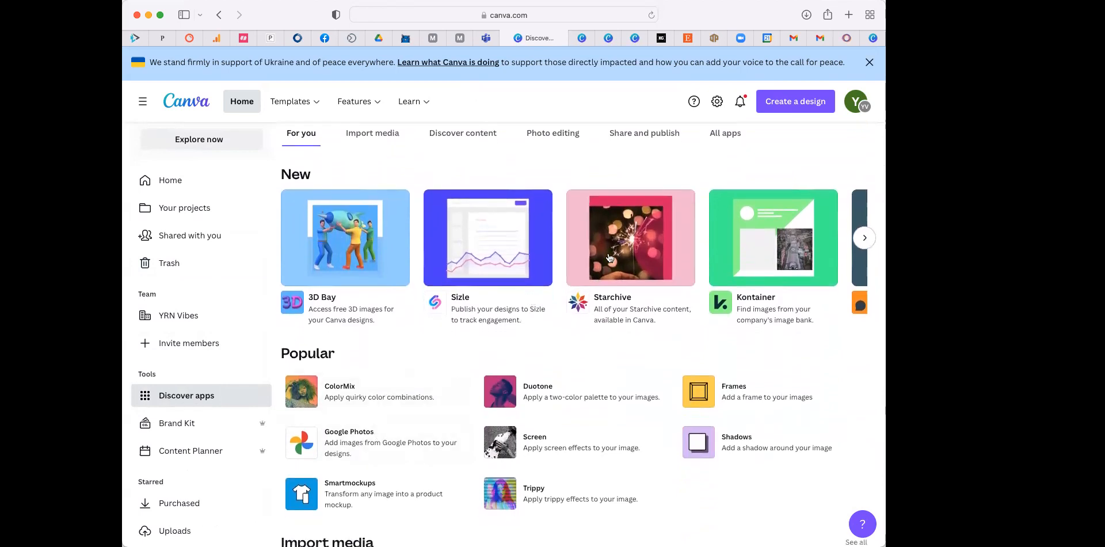
scroll(426, 407, down, 3)
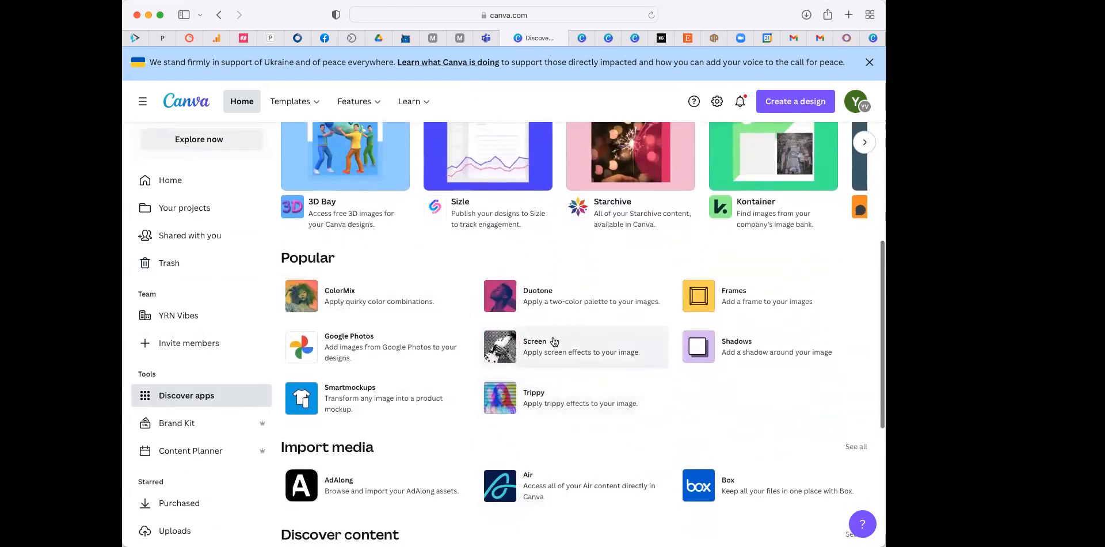
scroll(554, 341, down, 3)
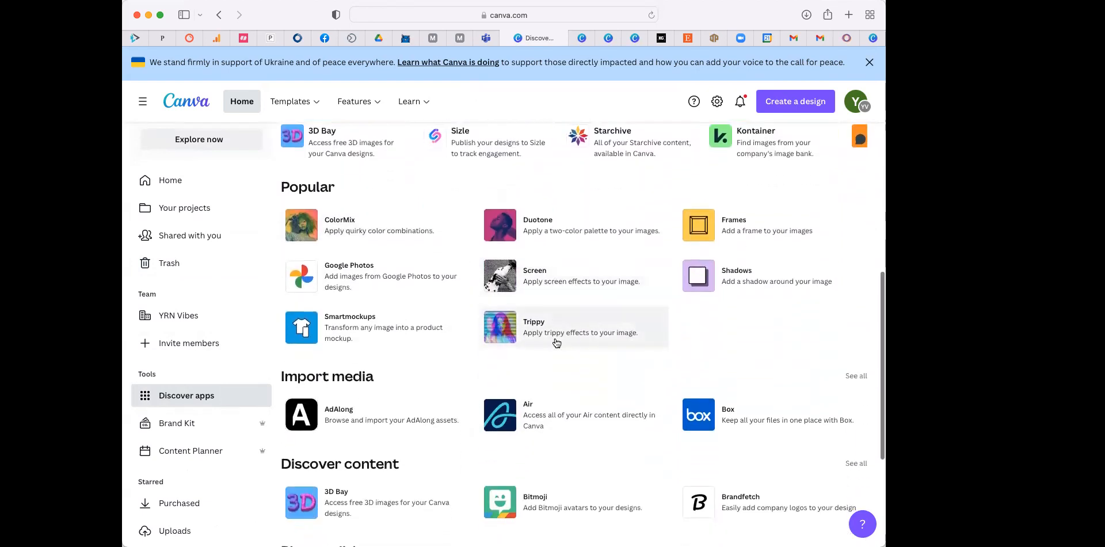
scroll(557, 342, down, 6)
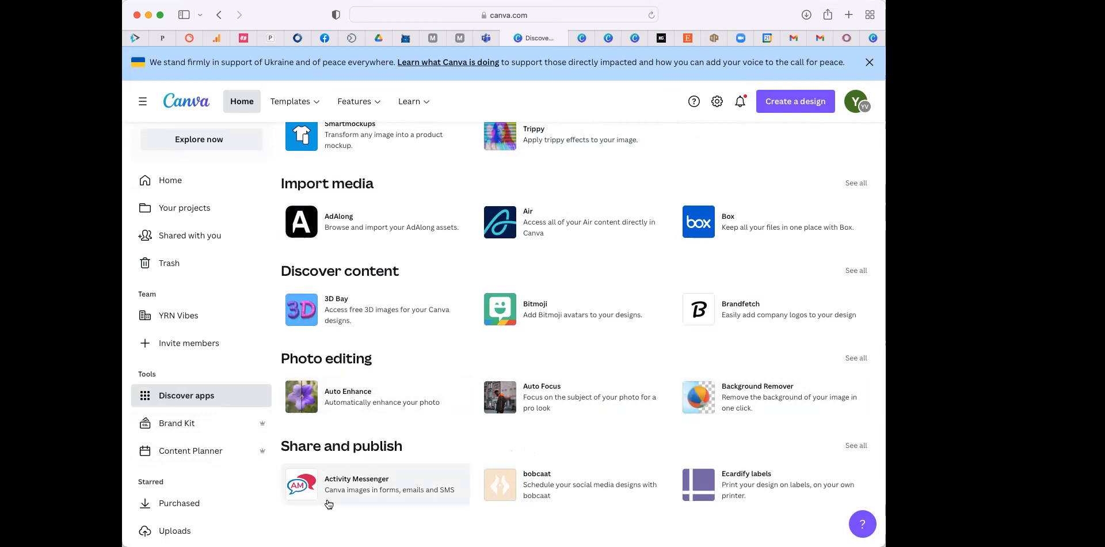
scroll(337, 475, down, 1)
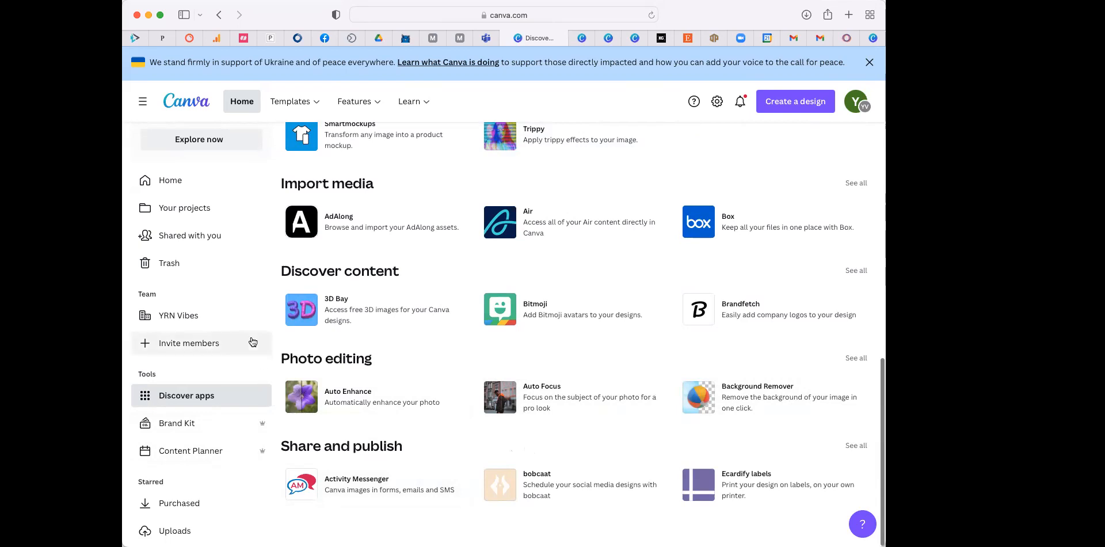
scroll(252, 342, down, 1)
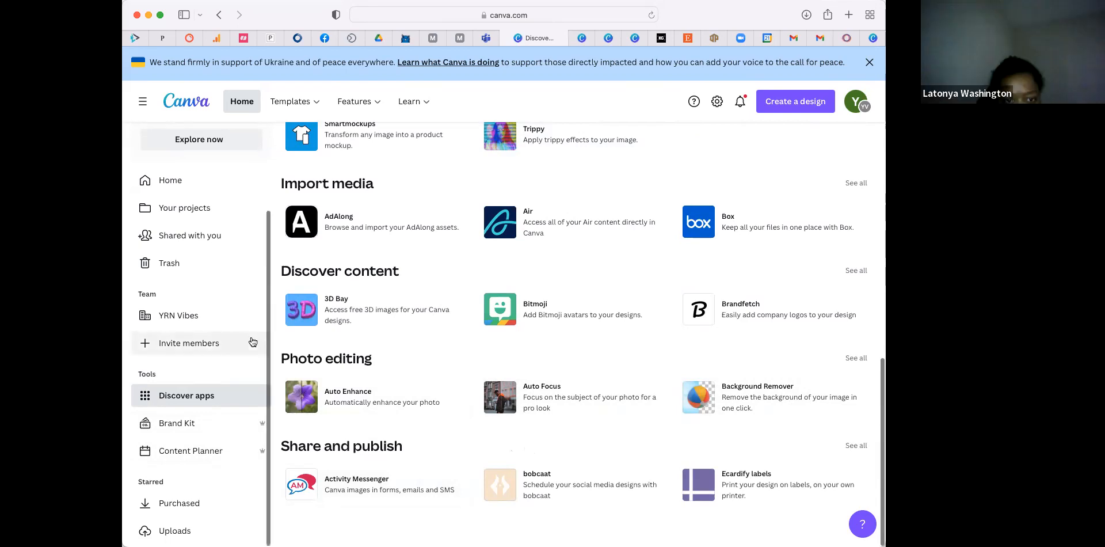
- Open the Brand Kit and review its brand logos, down to the brand colors and fonts
click(209, 427)
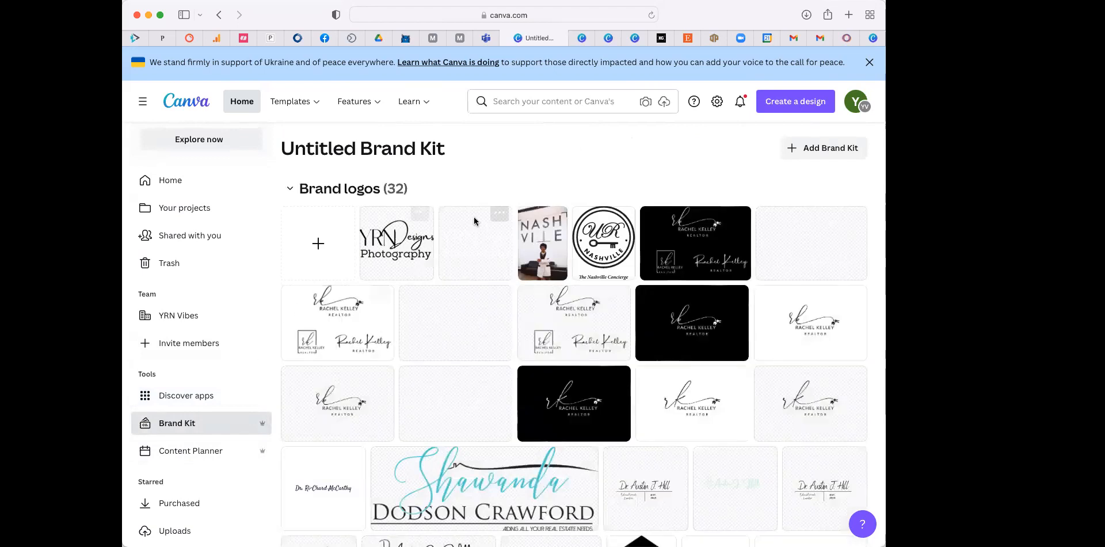
scroll(474, 216, down, 2)
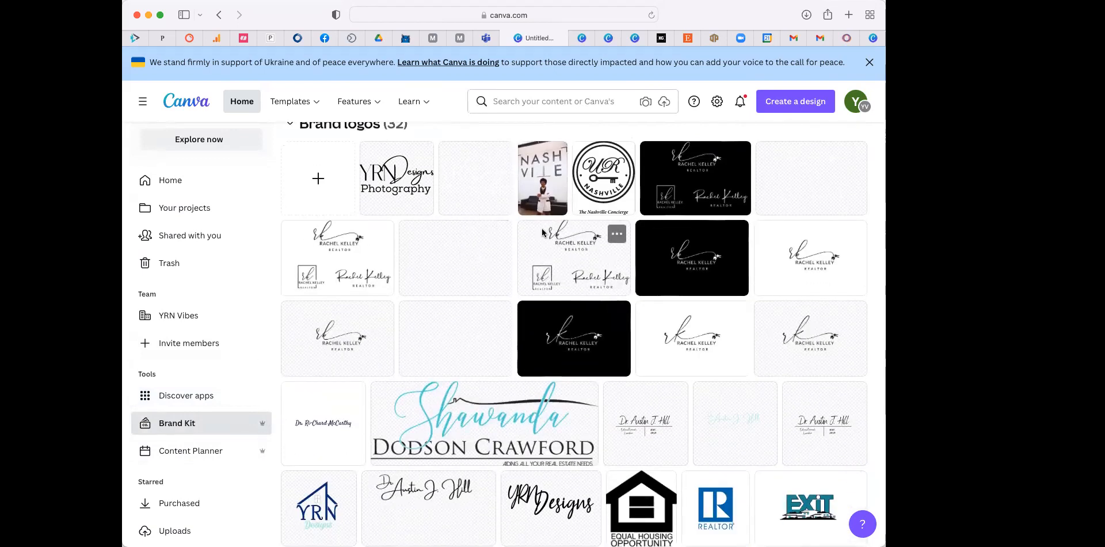
scroll(575, 277, down, 4)
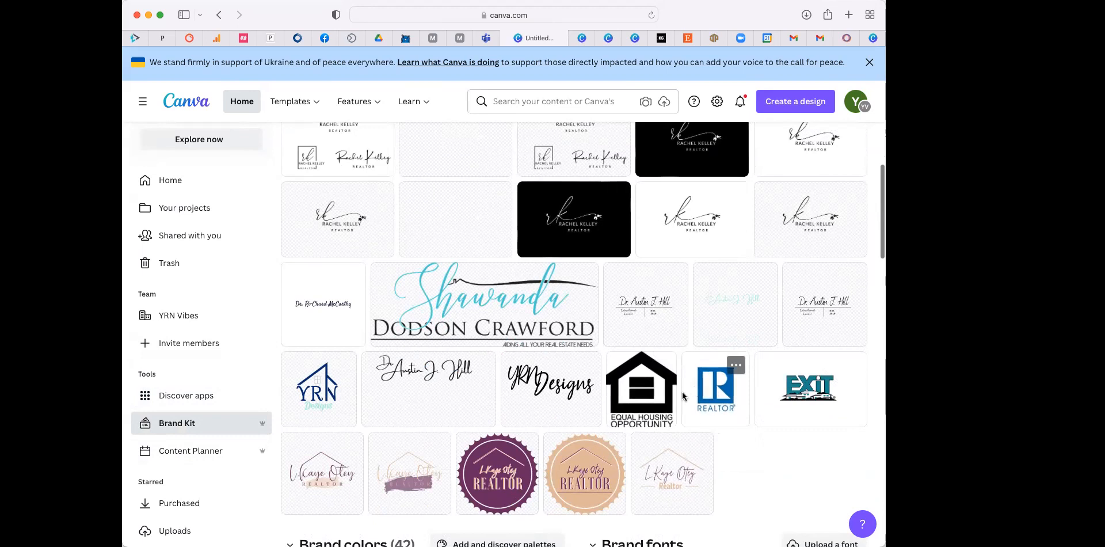
scroll(684, 398, down, 4)
scroll(682, 395, down, 7)
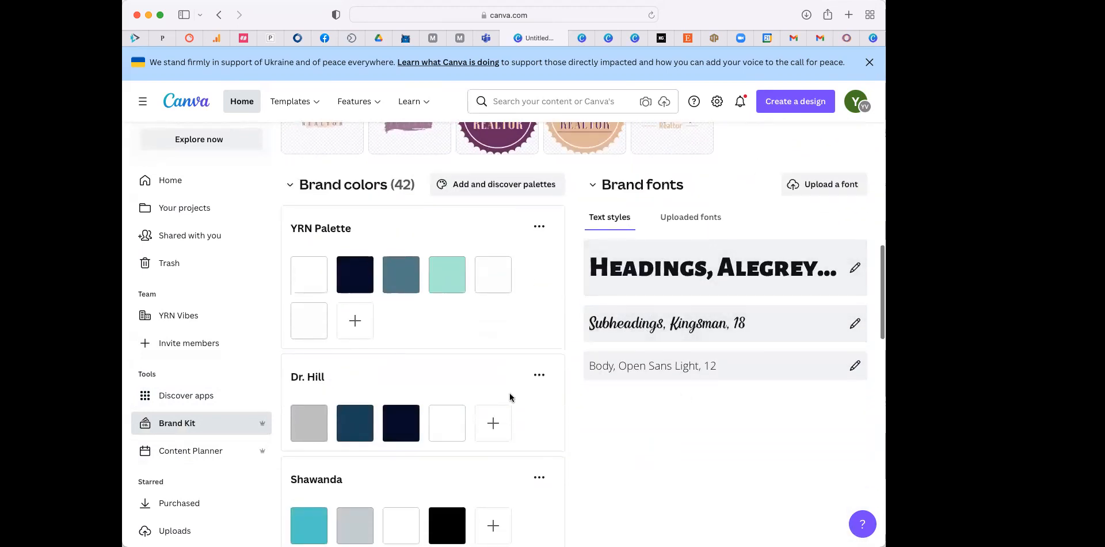
- Examine the brand color palettes and check the color codes of the gold and black swatches in Realty One Group
scroll(510, 397, down, 3)
scroll(461, 346, down, 11)
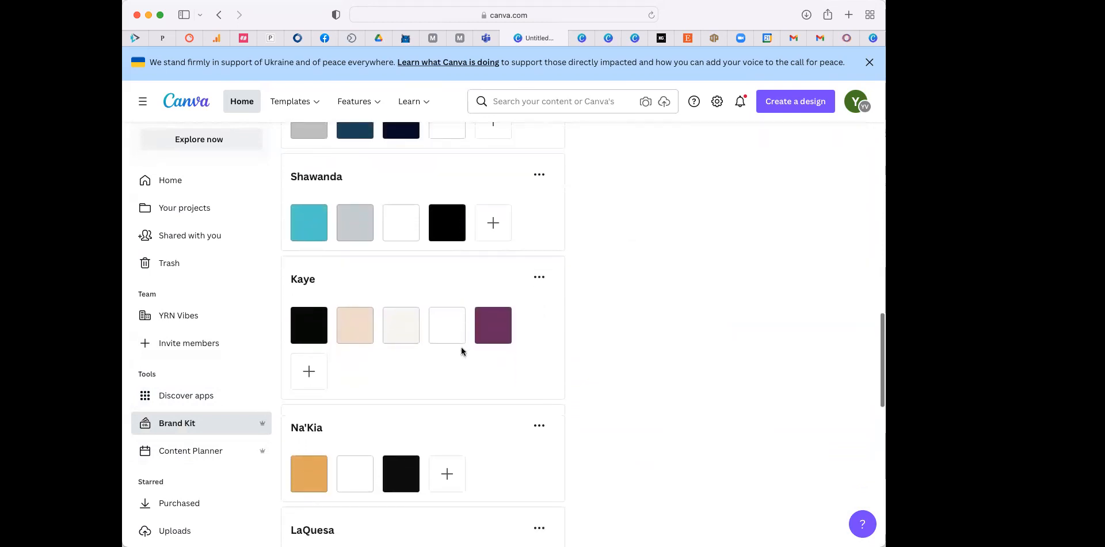
scroll(461, 351, down, 2)
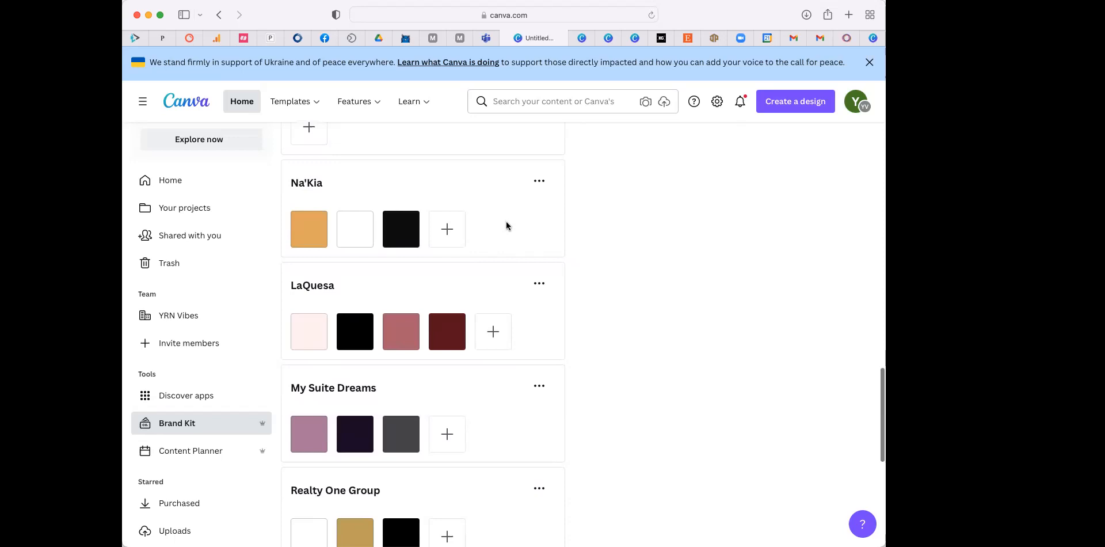
scroll(506, 225, down, 4)
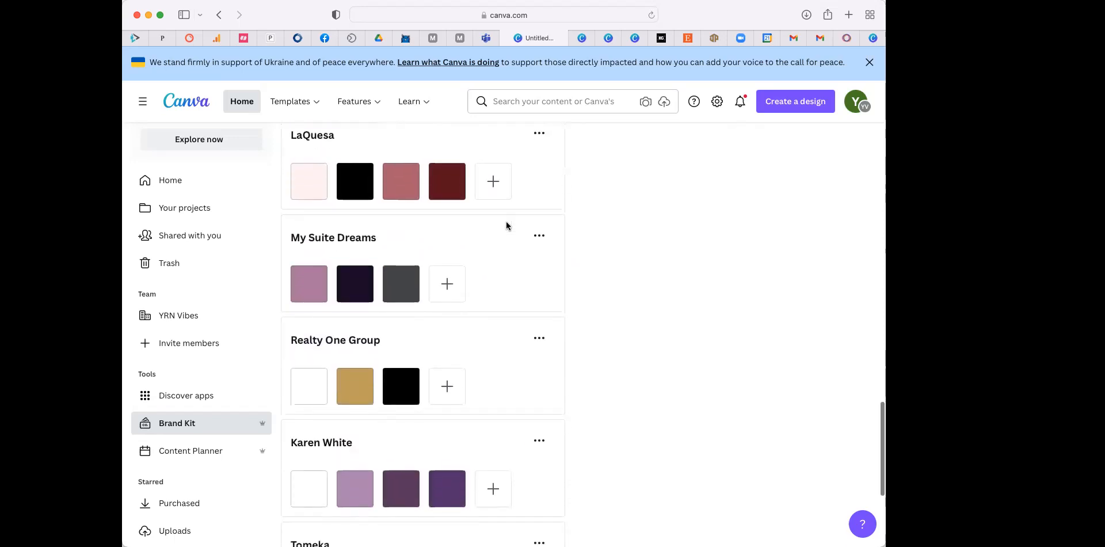
mouse_move(350, 391)
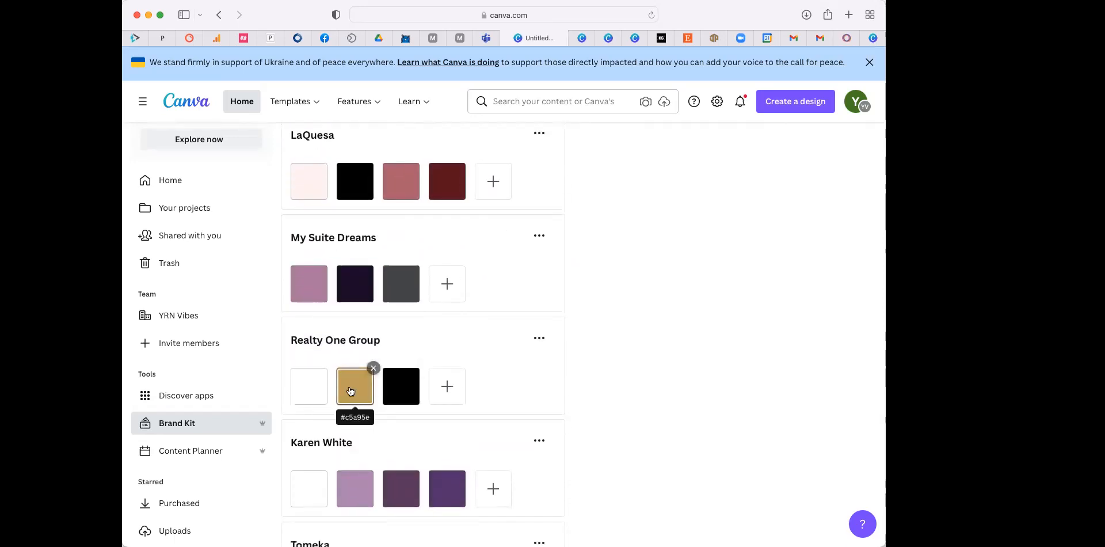
mouse_move(405, 401)
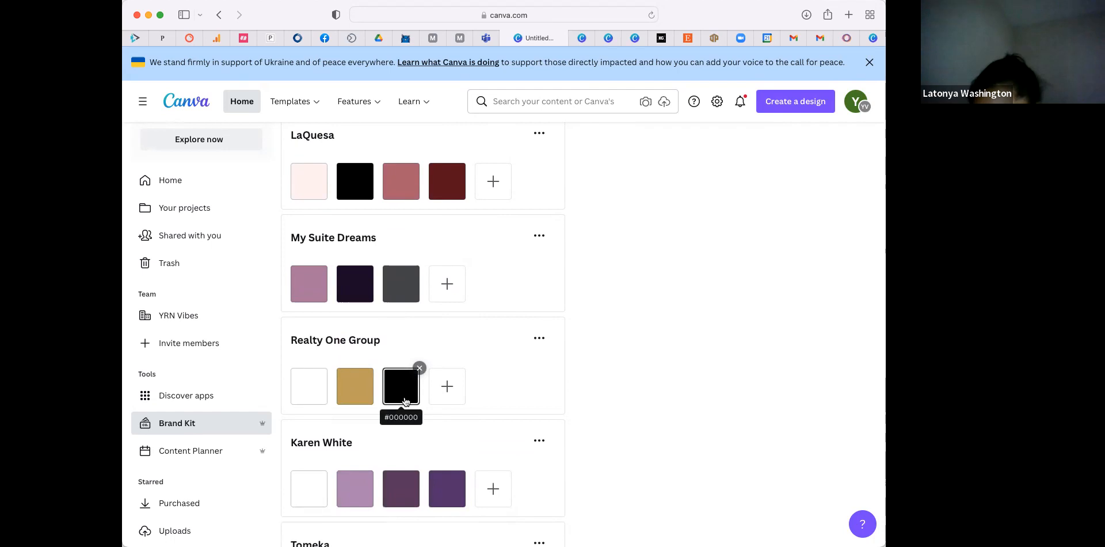
mouse_move(339, 406)
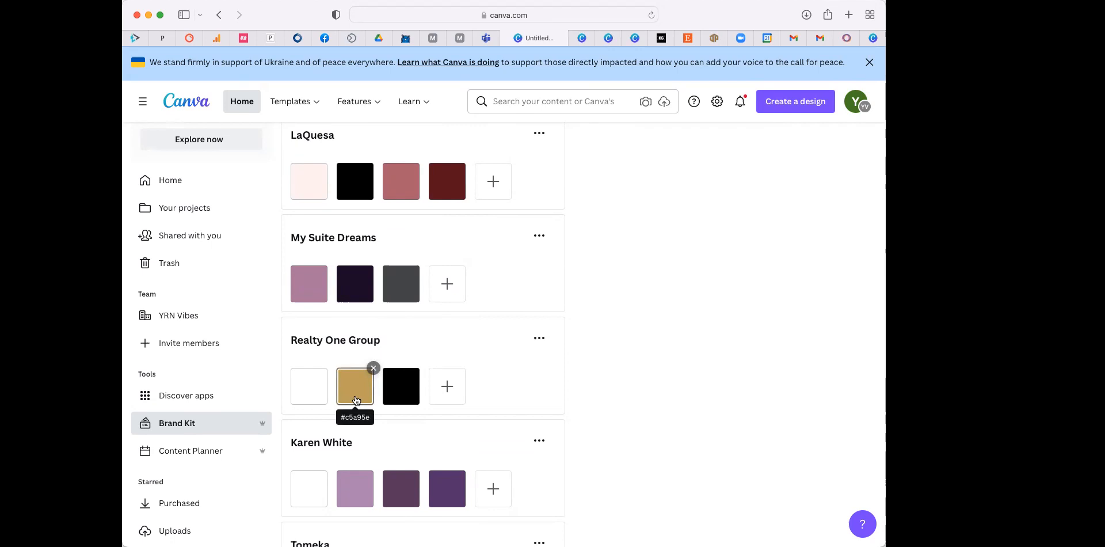
scroll(355, 399, down, 1)
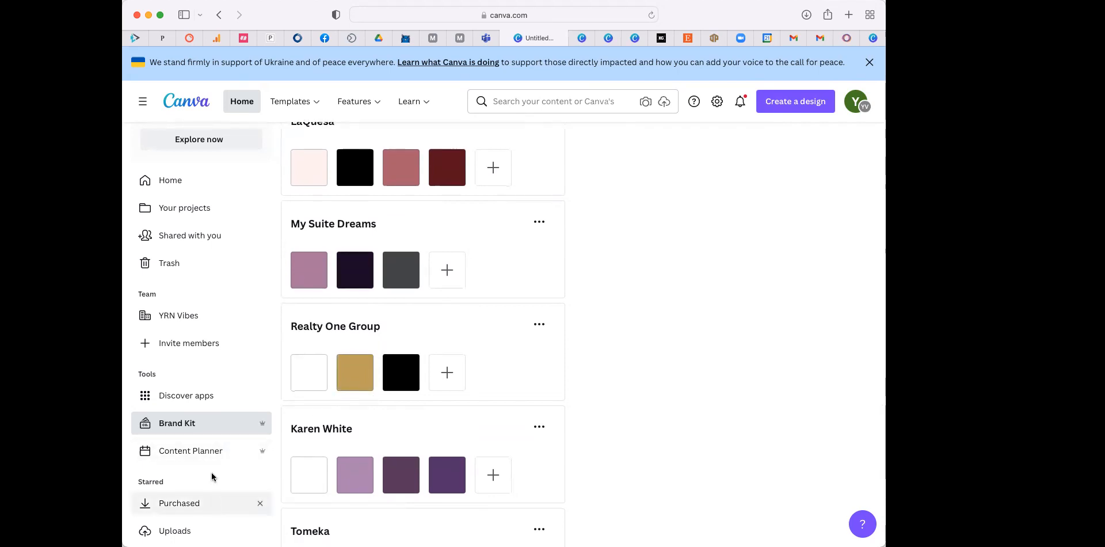
- Open the Content Planner and look over the April 2022 calendar through its last week
click(211, 450)
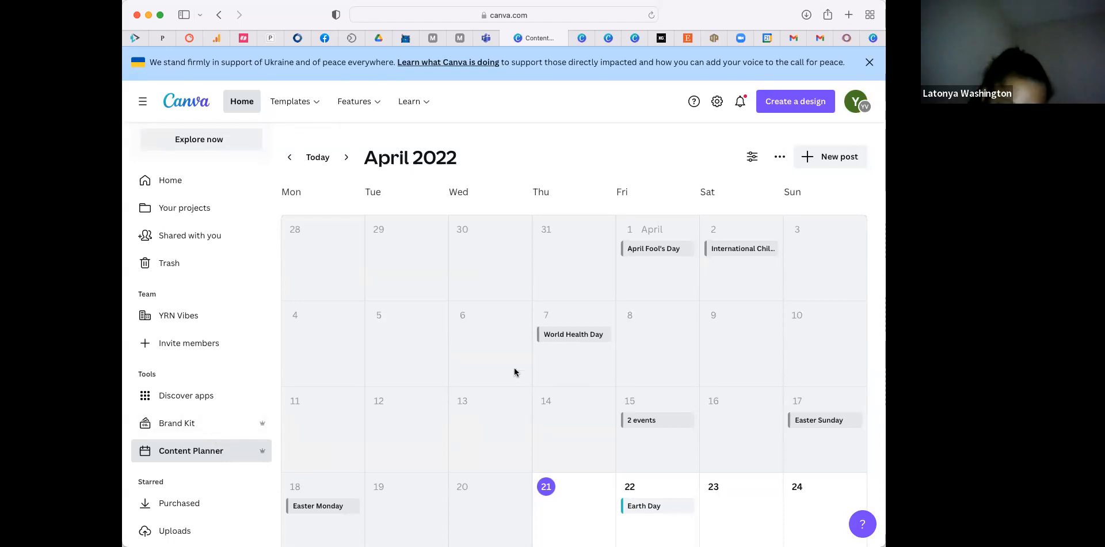
scroll(516, 371, down, 5)
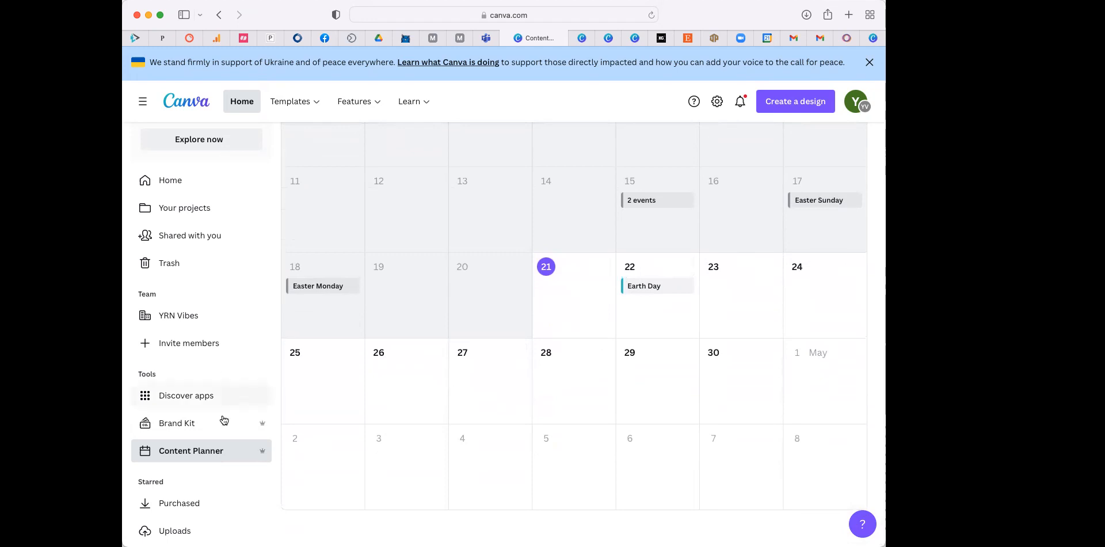
- Return to the home page and look over the suggested design types, such as the Video format
scroll(223, 420, up, 5)
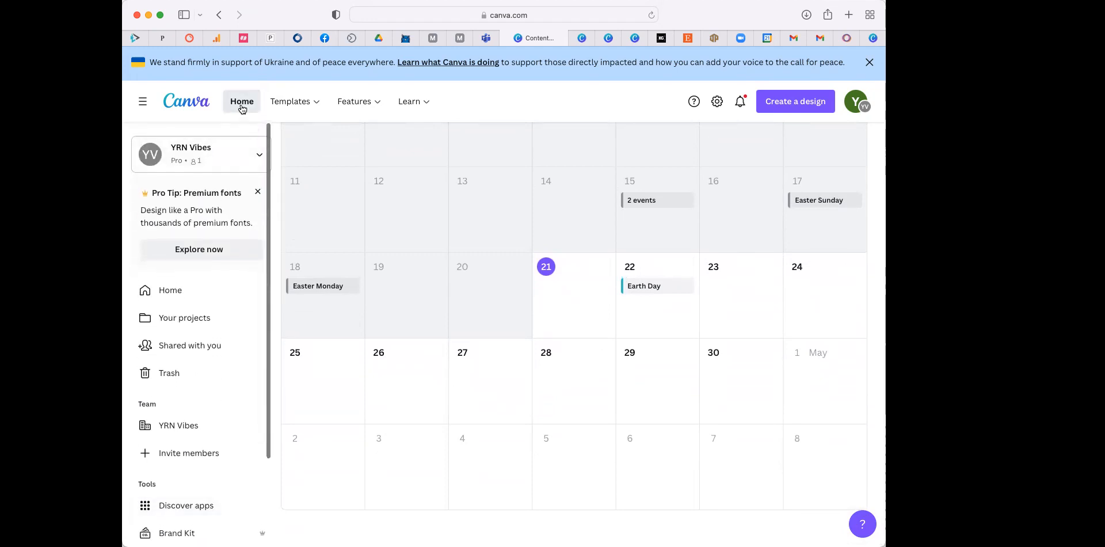
click(242, 109)
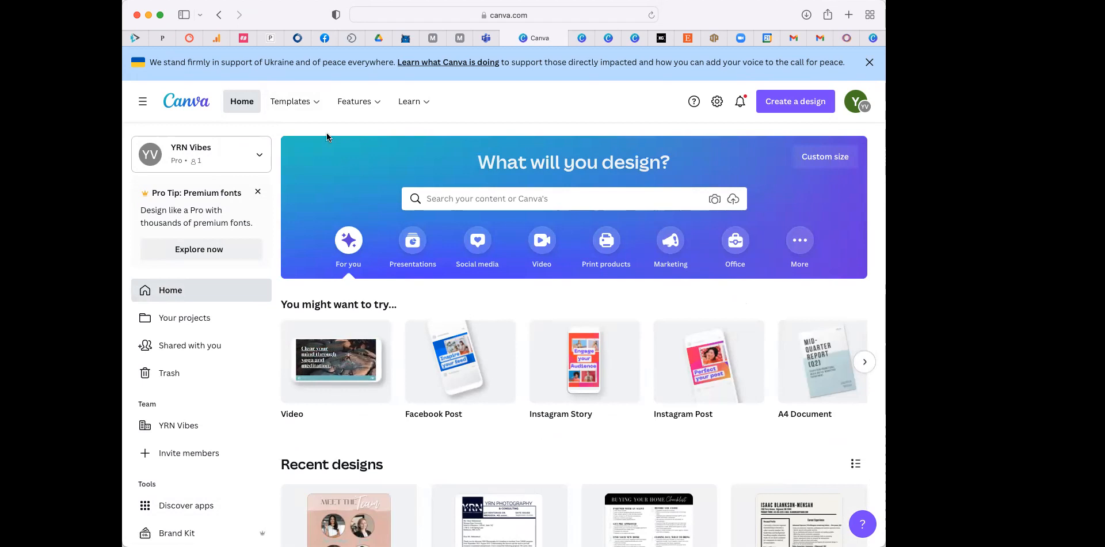
mouse_move(326, 123)
mouse_move(331, 401)
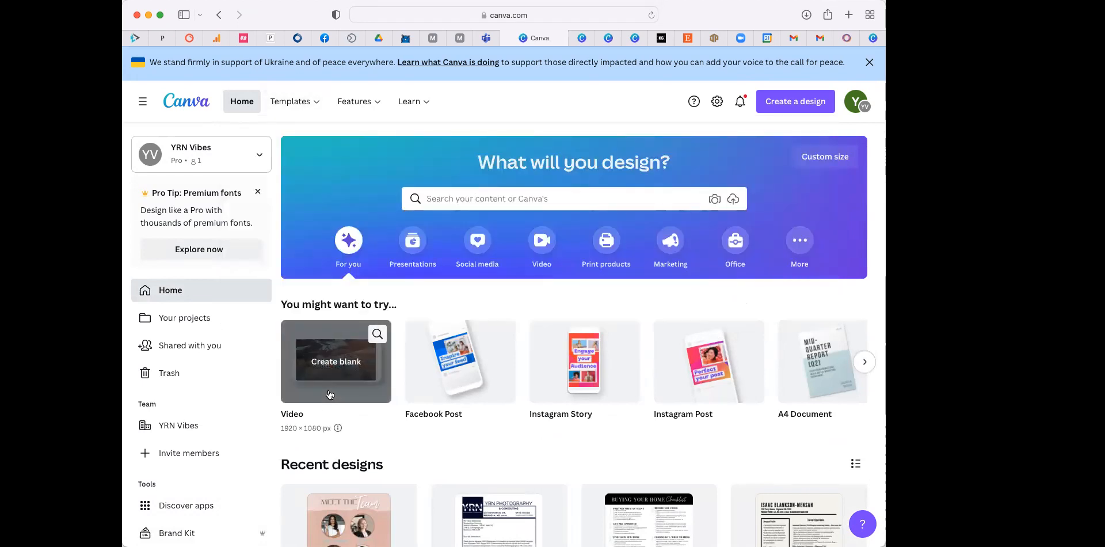
- Open the templates page and examine the You May Like and Inspired By Your Last Design rows
click(286, 103)
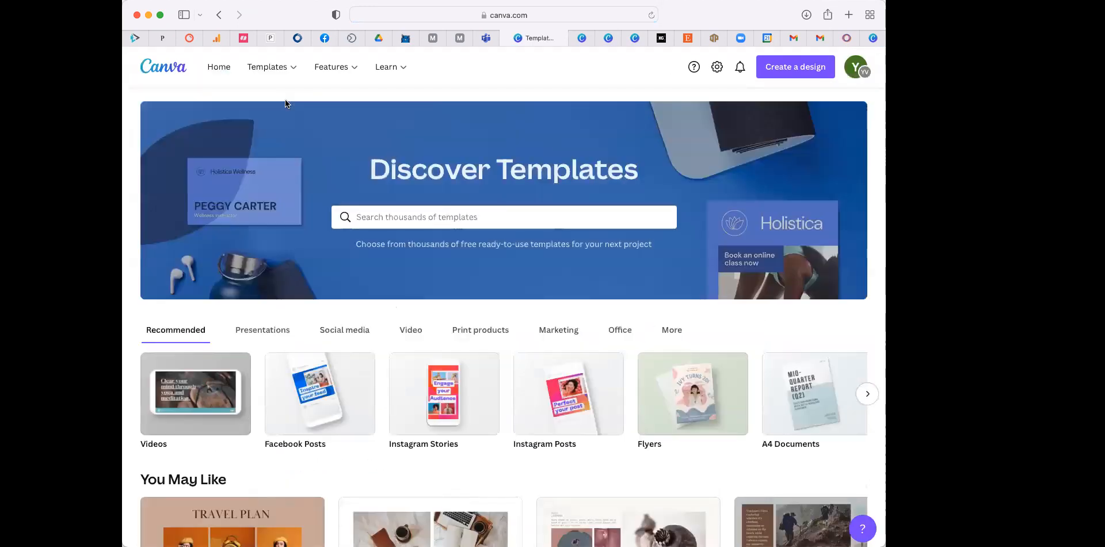
scroll(285, 103, down, 5)
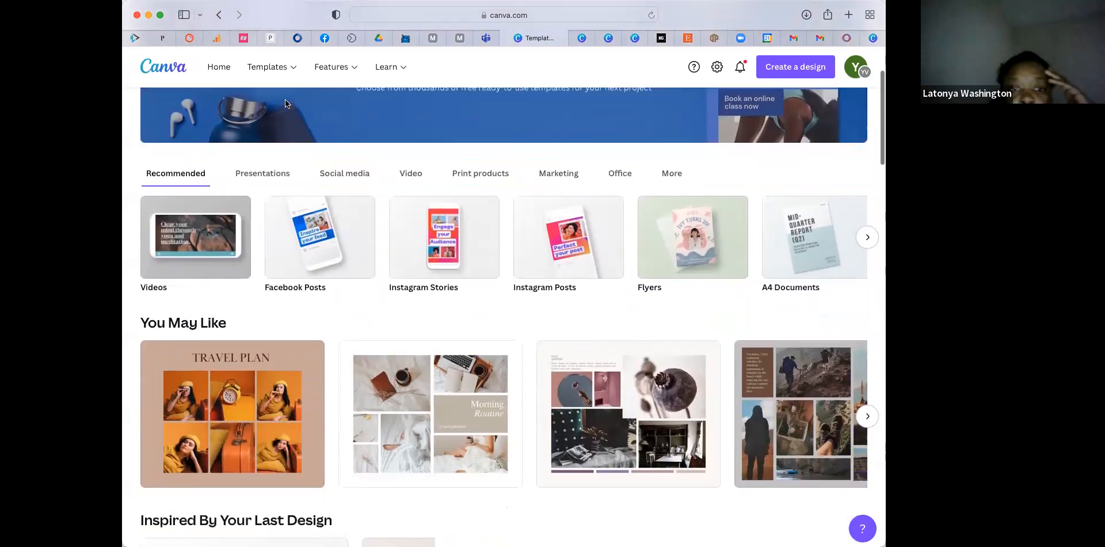
scroll(286, 103, down, 6)
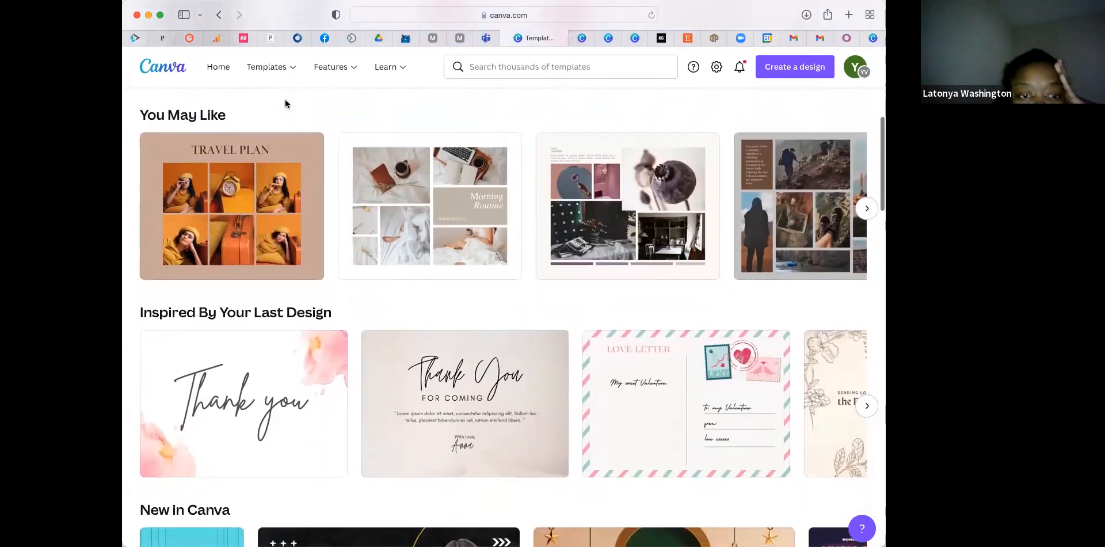
scroll(286, 102, down, 2)
scroll(286, 102, up, 2)
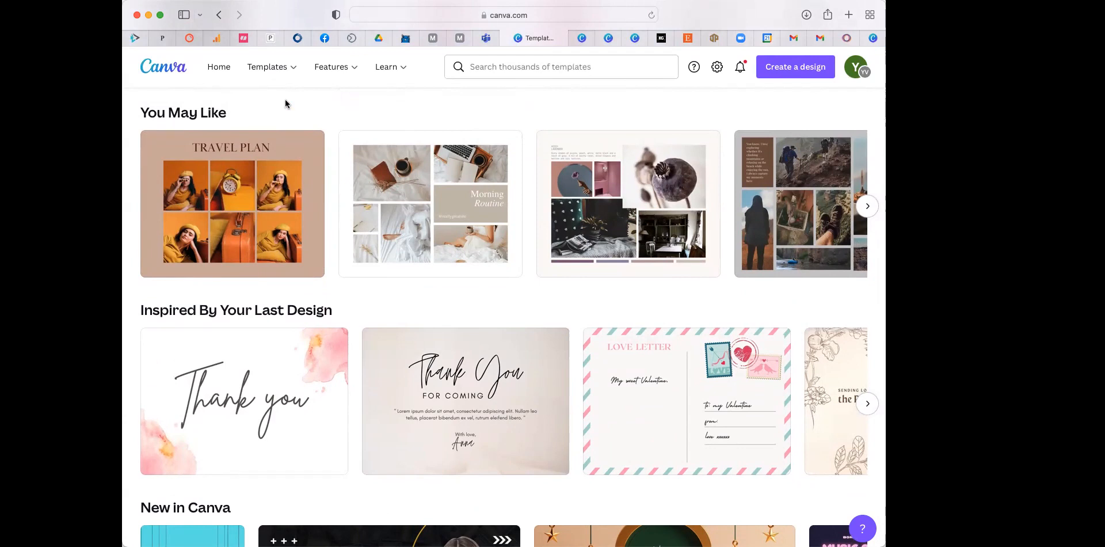
scroll(284, 103, down, 3)
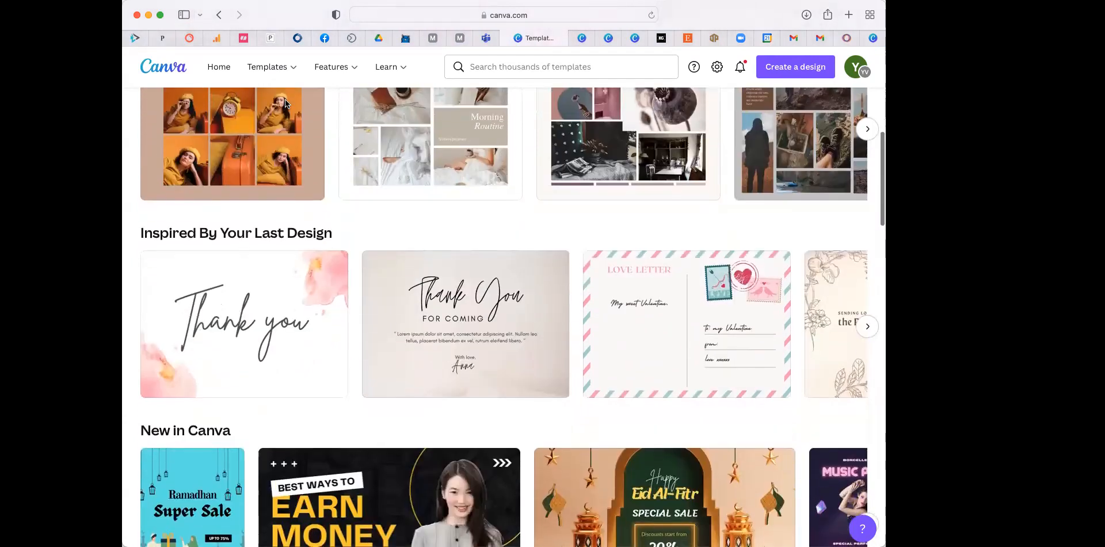
scroll(285, 104, up, 3)
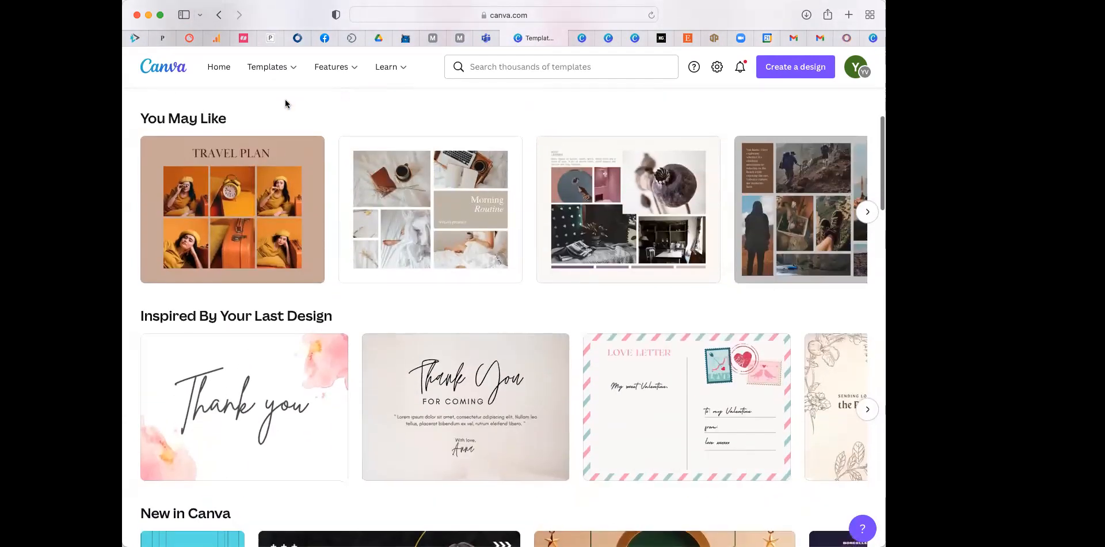
- Browse the New in Canva, Flyers, Instagram Posts and Logos template rows
scroll(286, 104, down, 5)
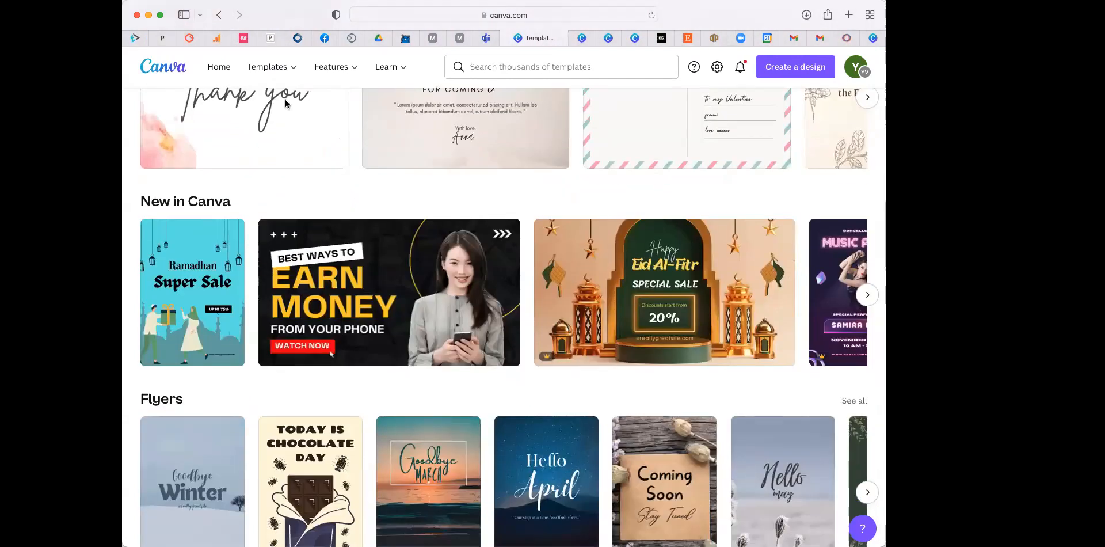
scroll(285, 101, down, 1)
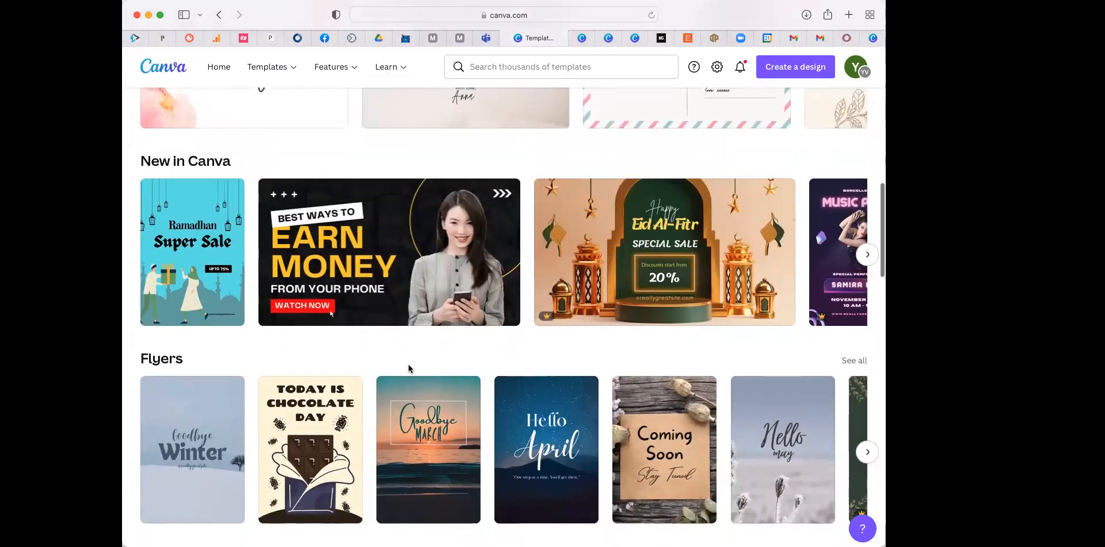
scroll(429, 339, down, 5)
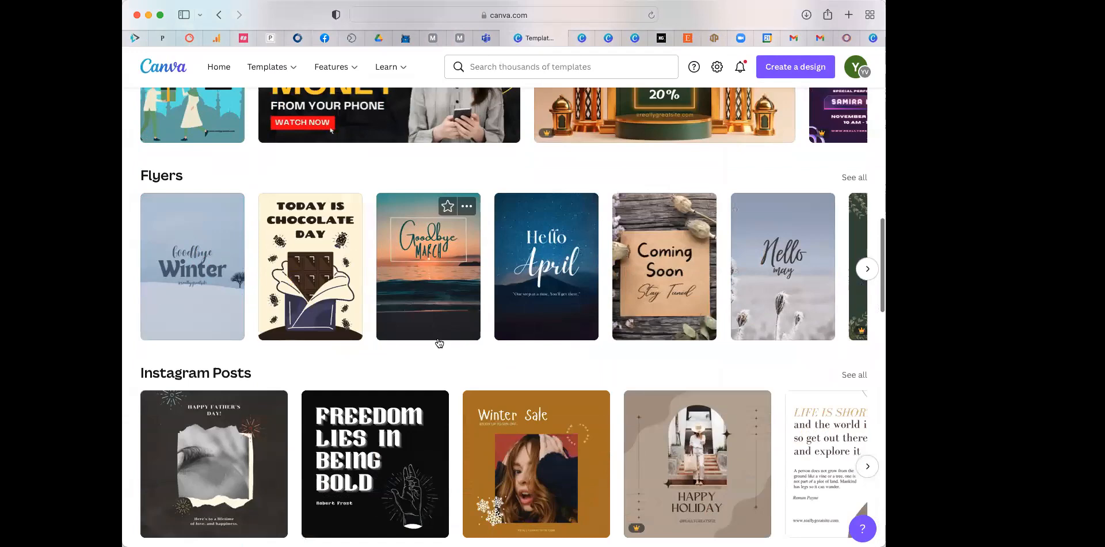
scroll(438, 343, down, 4)
- Look over the list of template categories from Social Media and Personal through Education and Trending
scroll(439, 343, up, 7)
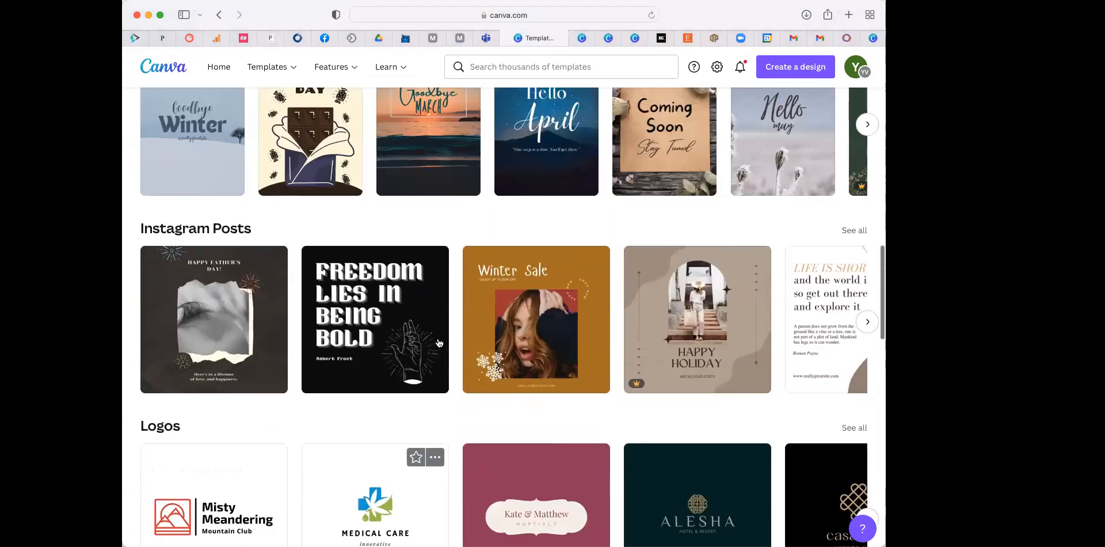
scroll(438, 343, up, 10)
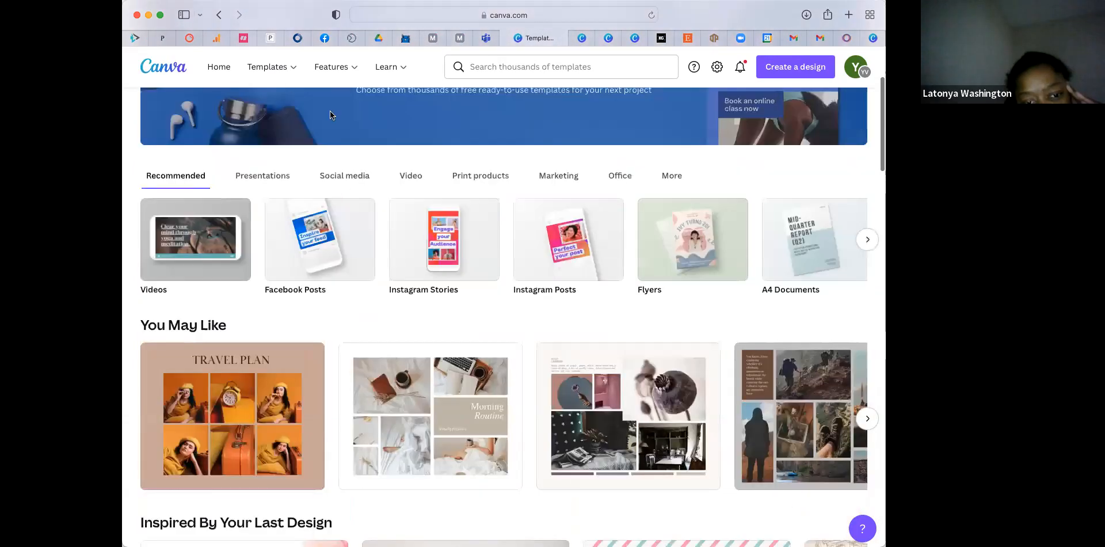
mouse_move(292, 74)
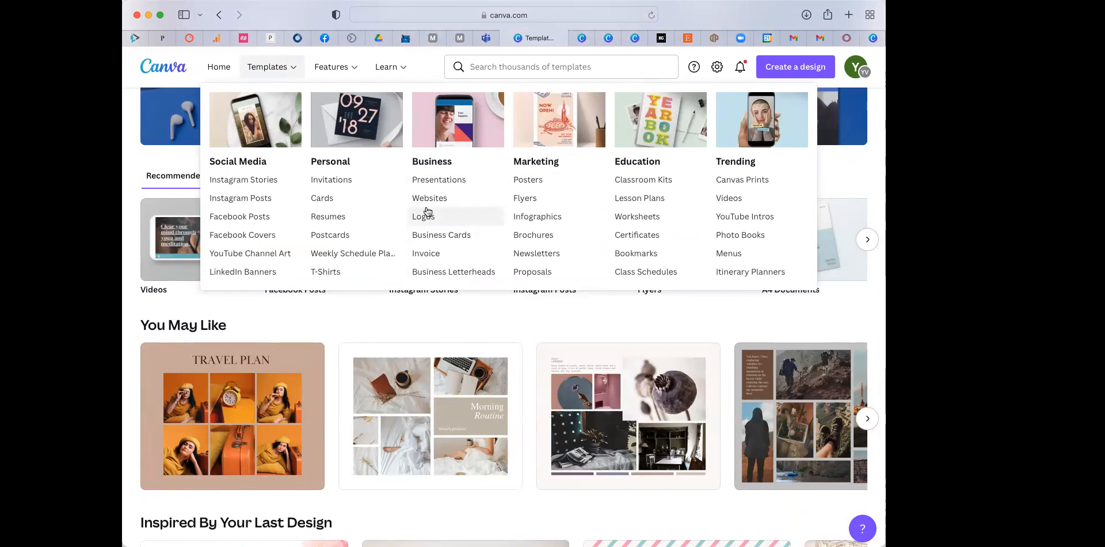
mouse_move(349, 63)
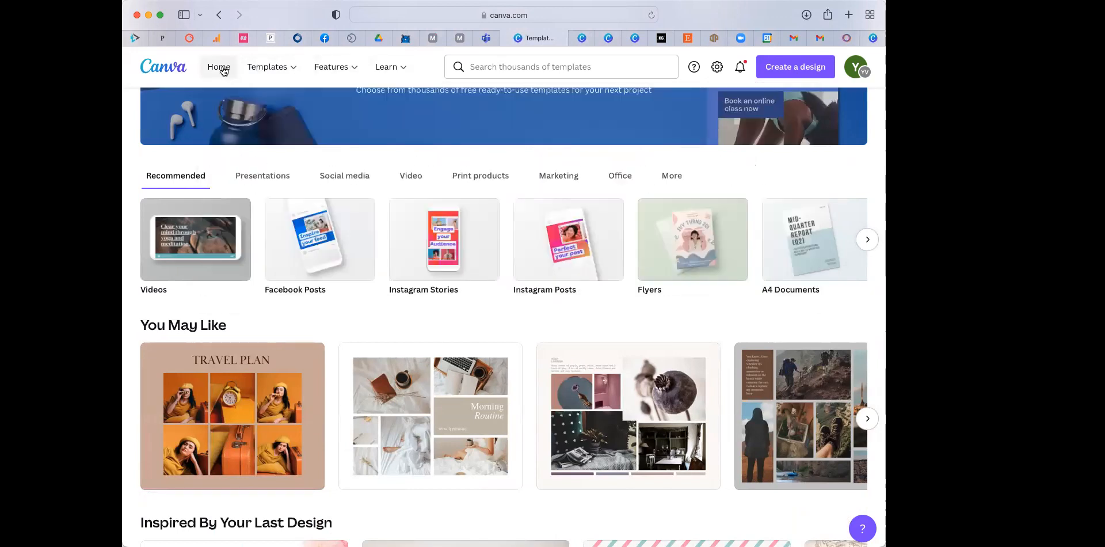
- Close the YRN University AD design and bring up the Copy of Canva Masterclass templates set 1 design
click(640, 38)
click(567, 39)
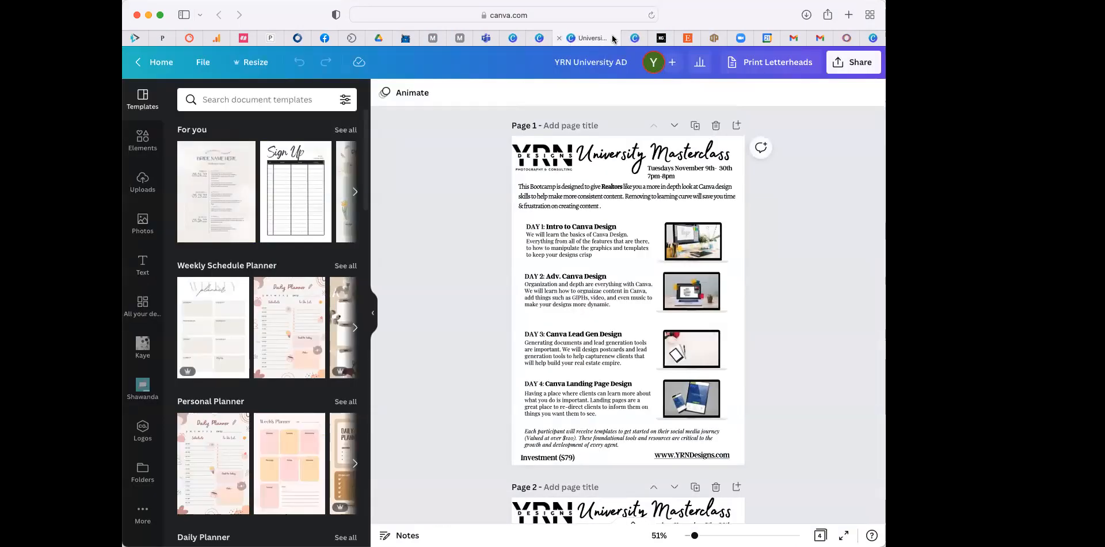
click(559, 38)
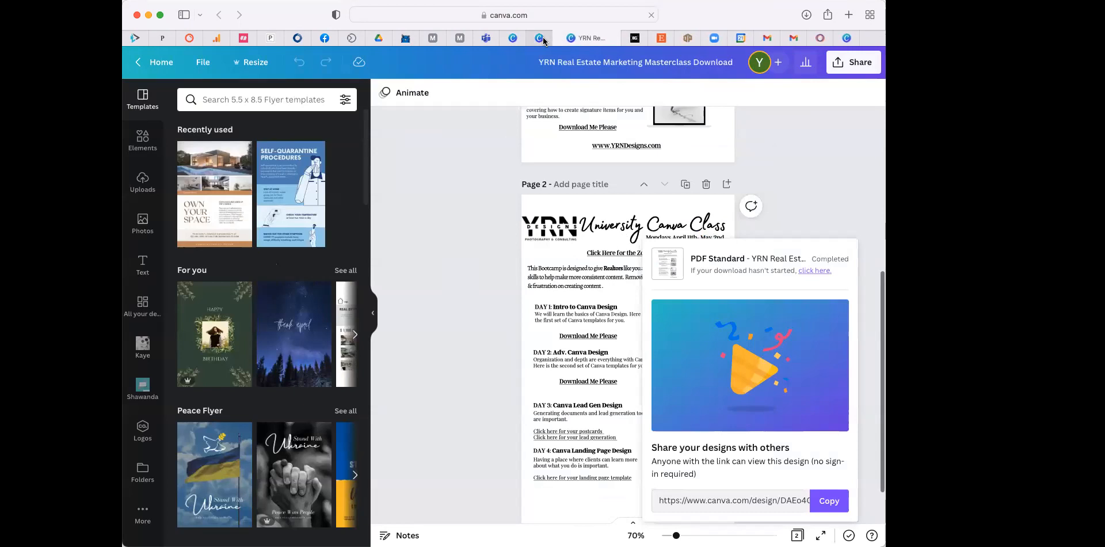
click(544, 39)
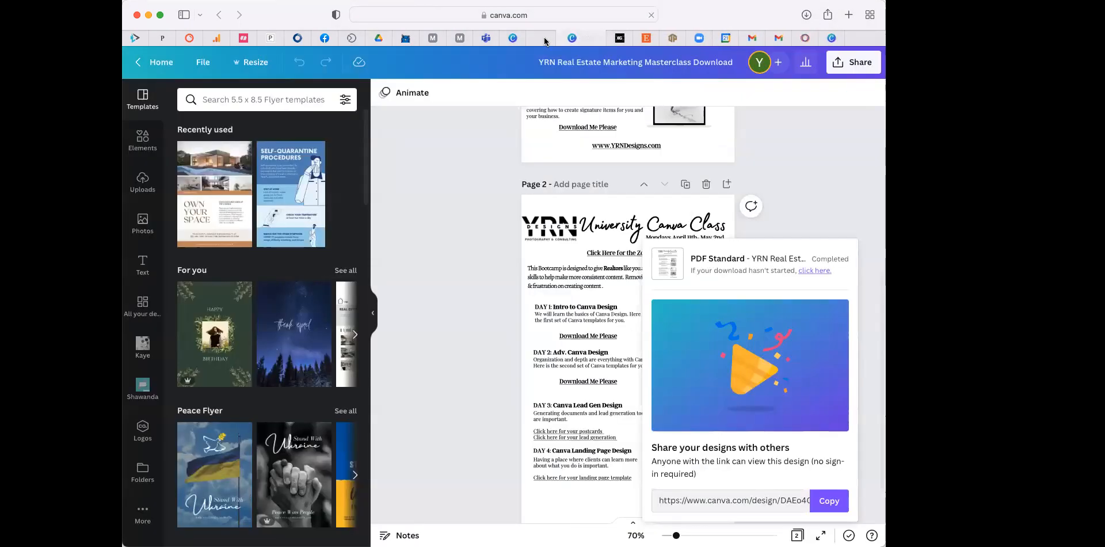
click(533, 38)
drag(751, 18, 729, 17)
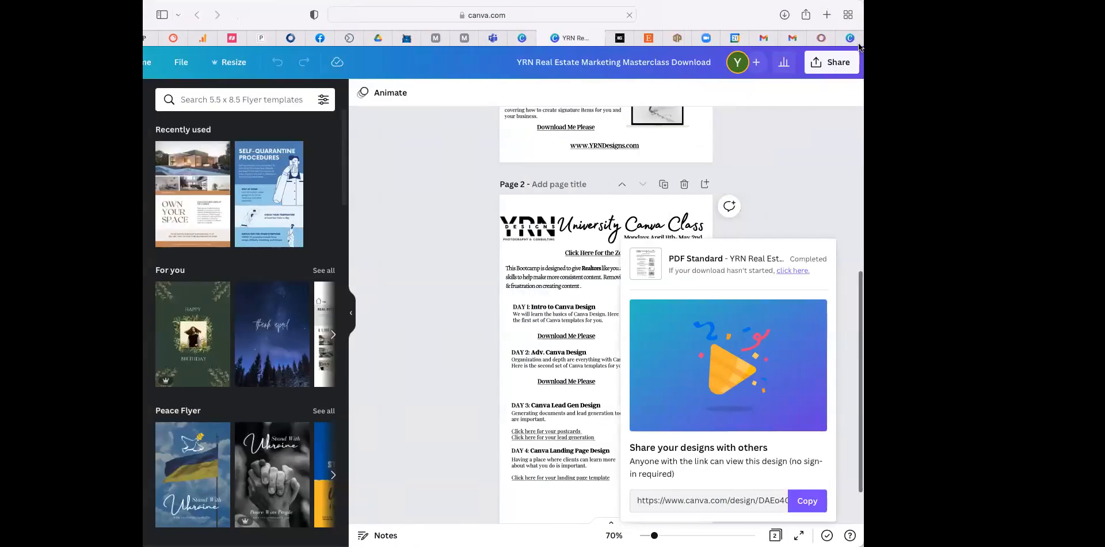
click(852, 39)
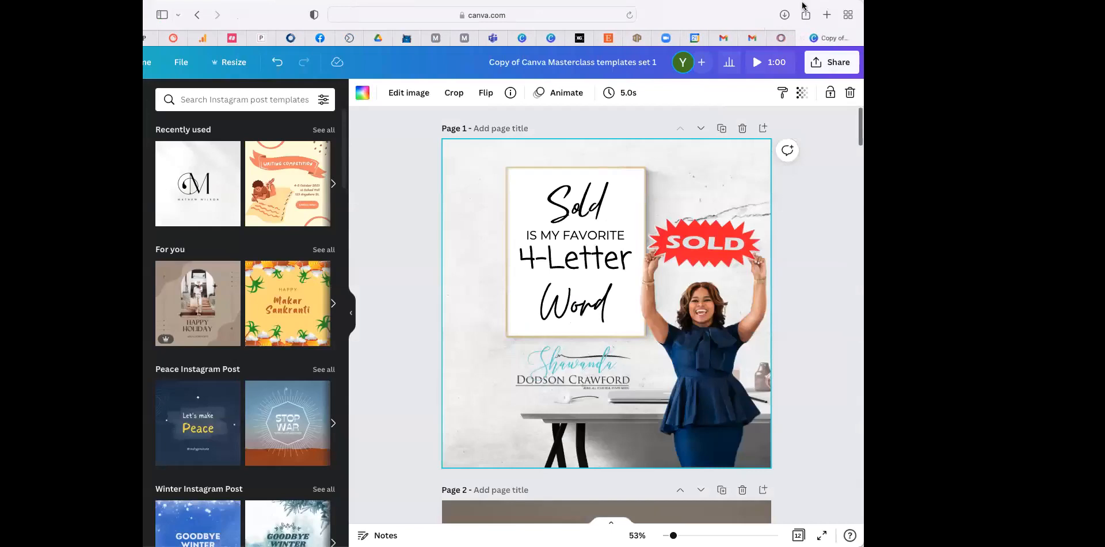
drag(803, 6, 826, 6)
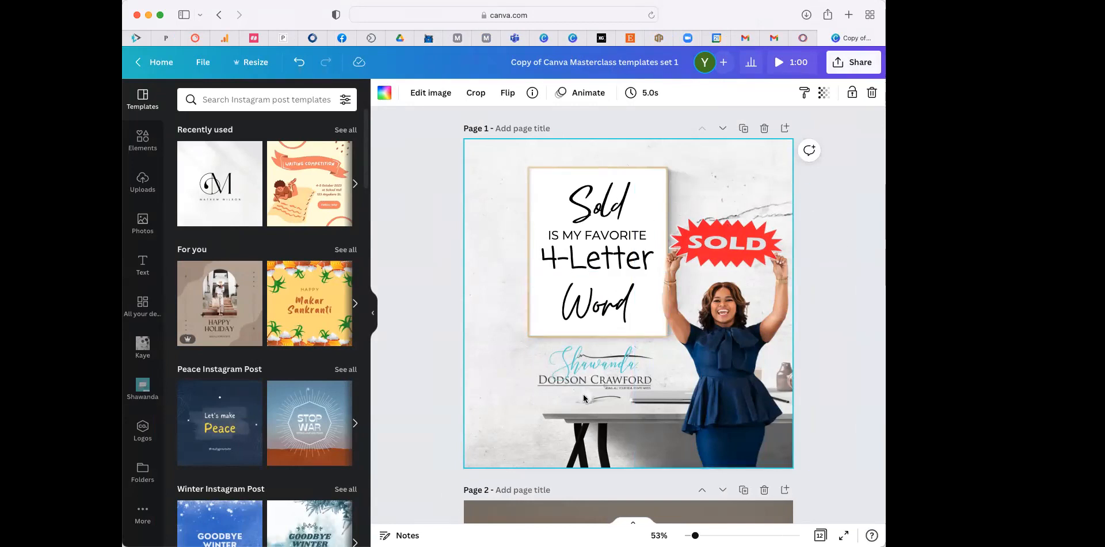
- Delete the name logo and the cutout of the woman holding the SOLD sign from page 1
click(720, 354)
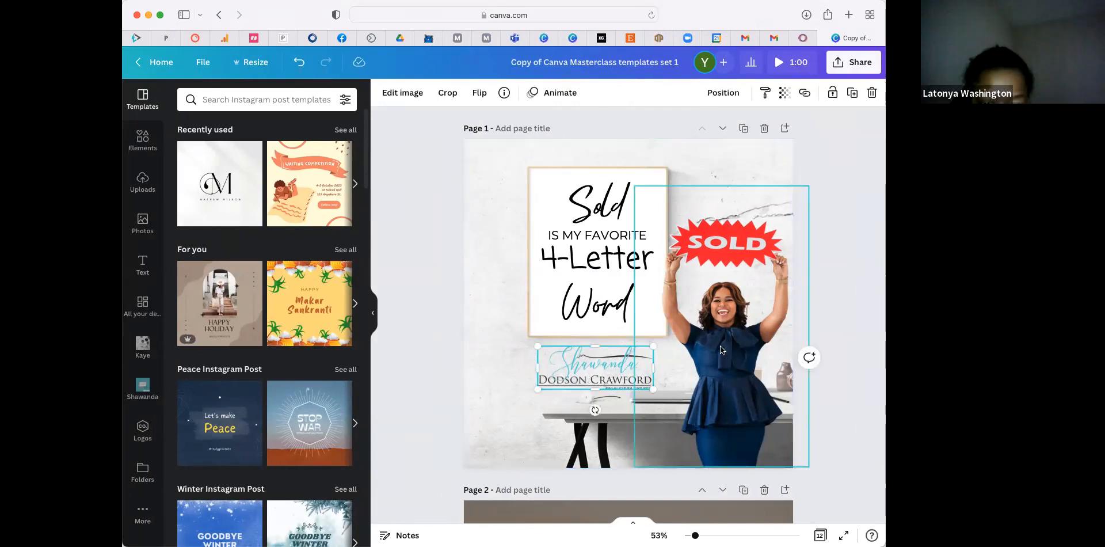
key(Delete)
click(738, 311)
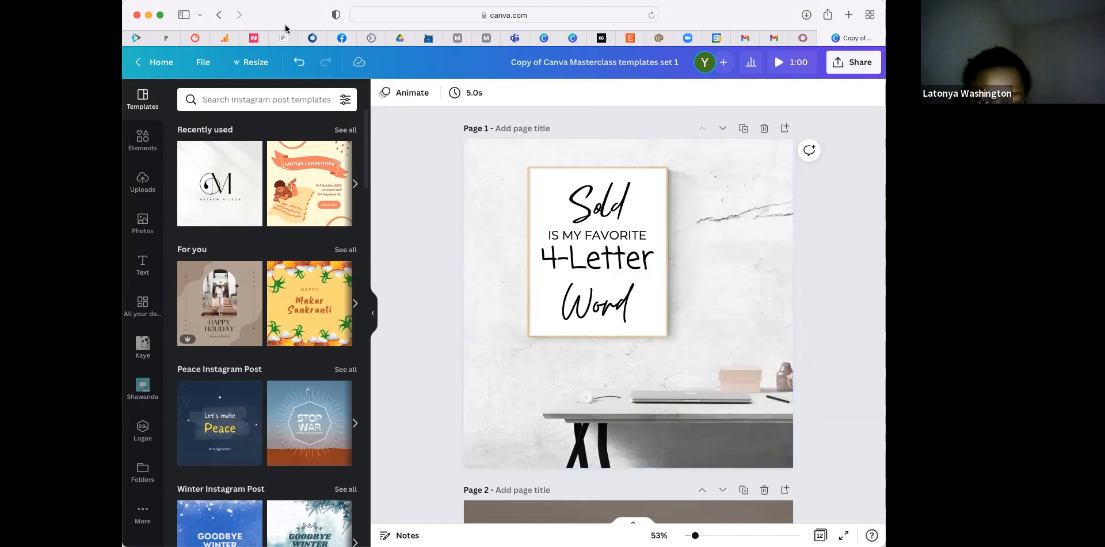
- Add the photo of the woman in a checked skirt from the client's image folder, sized to fill page 1's lower-right corner
click(156, 400)
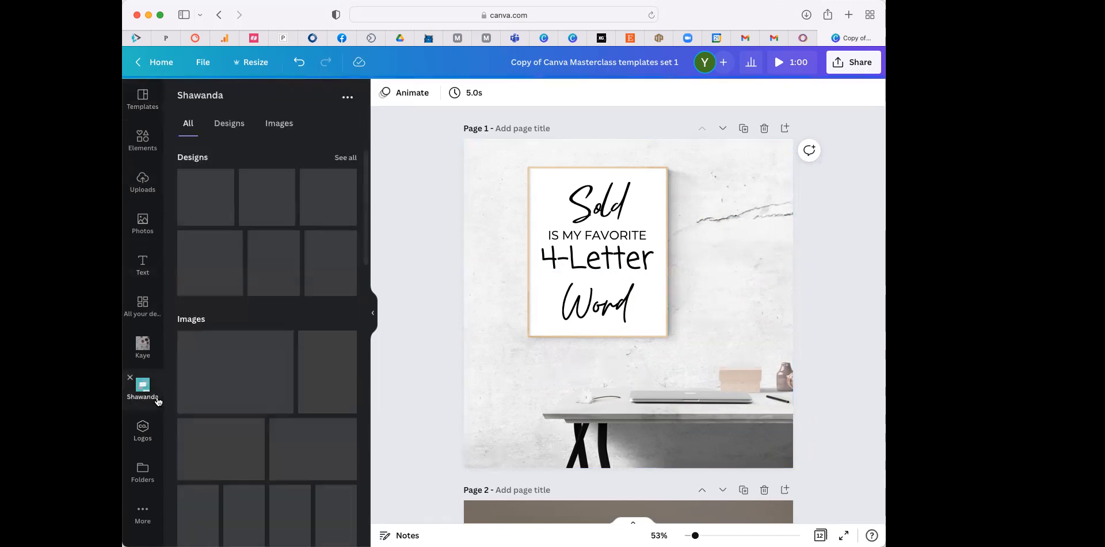
click(275, 132)
scroll(255, 379, down, 3)
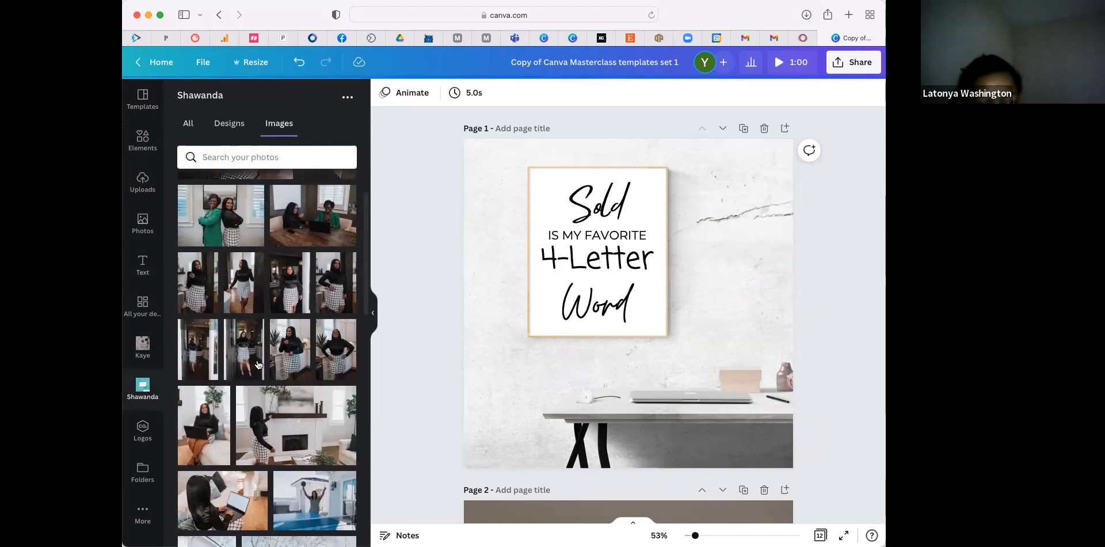
click(240, 294)
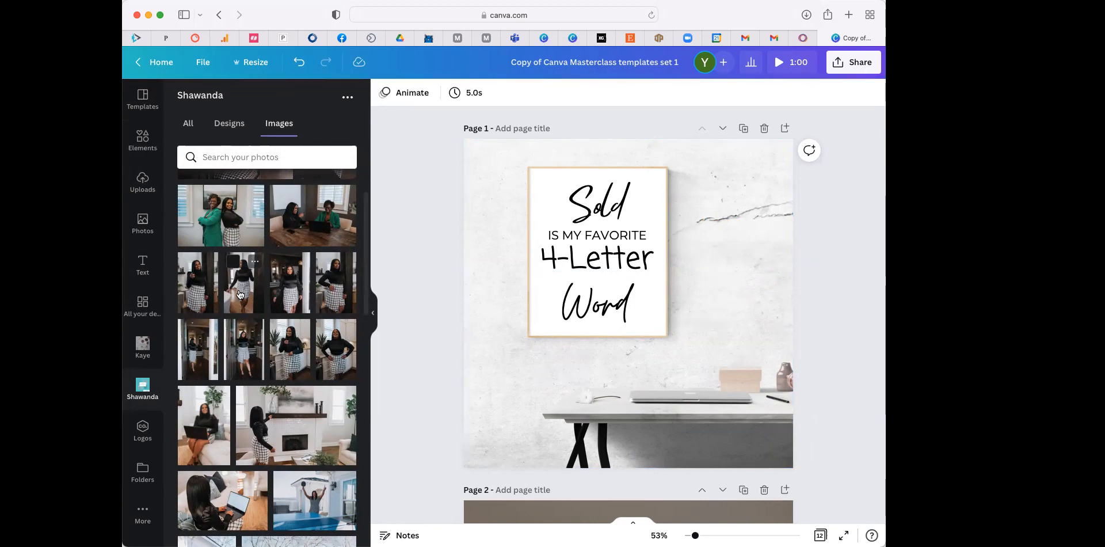
drag(602, 378, 678, 439)
drag(728, 358, 764, 332)
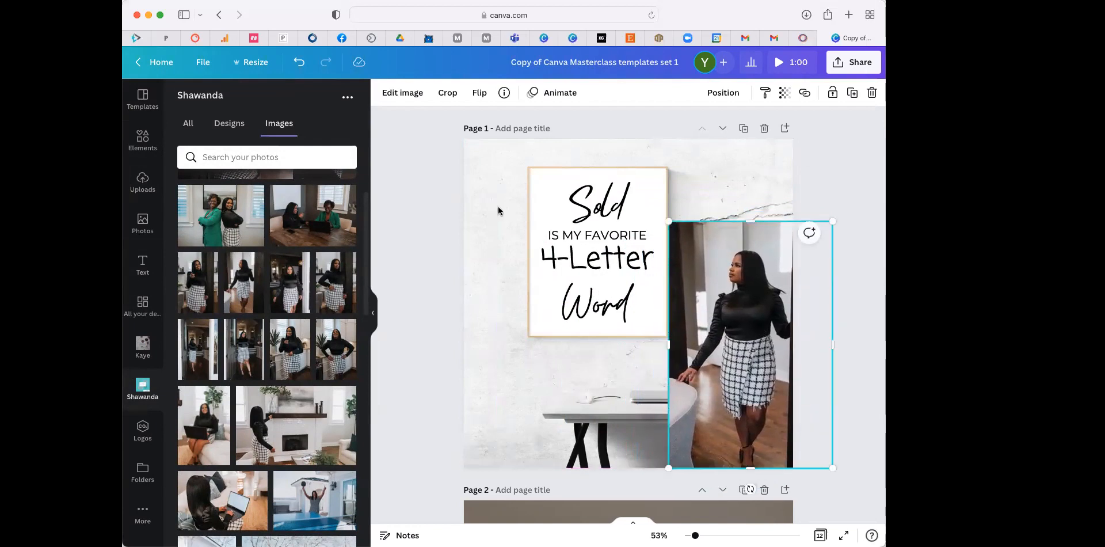
- Remove the photo's background, then lower the cutout and crop its base to the page's bottom edge
click(398, 90)
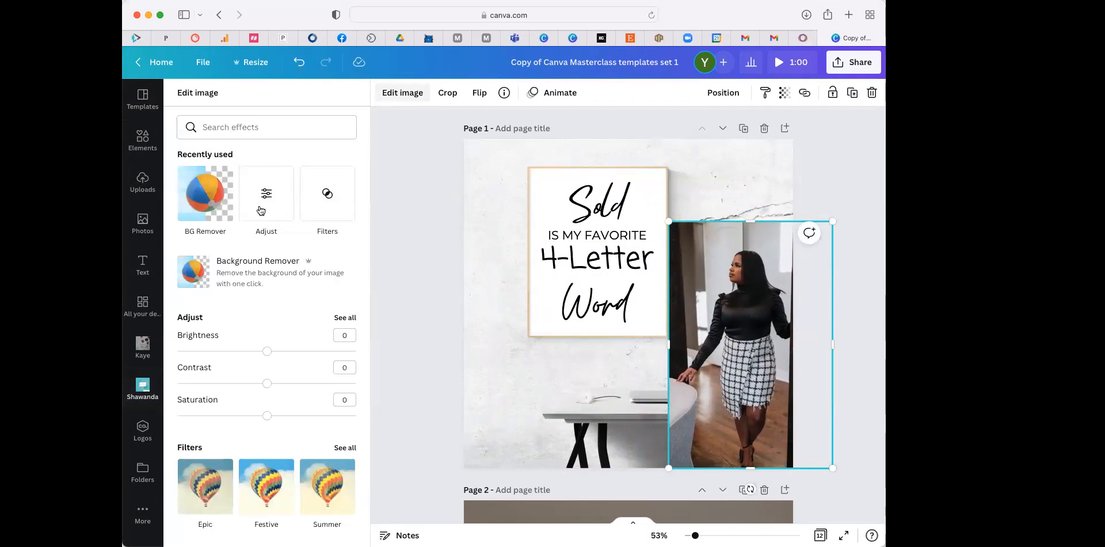
click(202, 193)
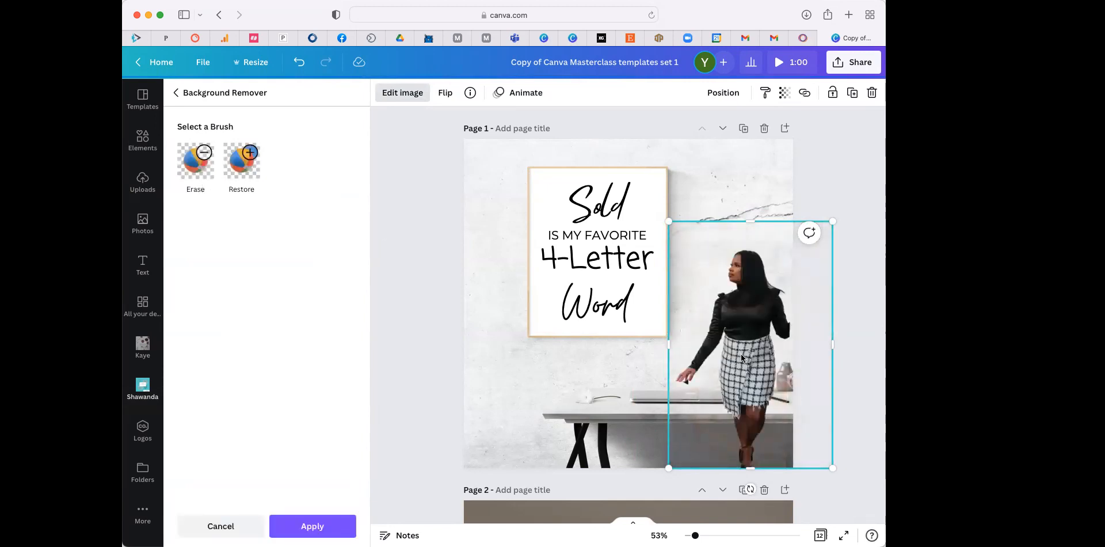
drag(741, 367, 739, 378)
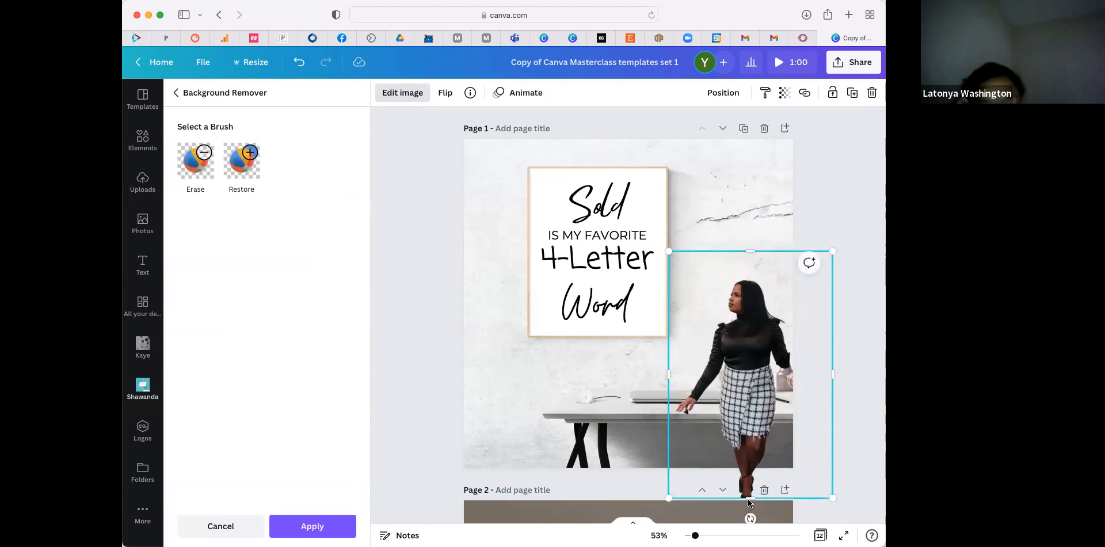
drag(749, 471, 750, 470)
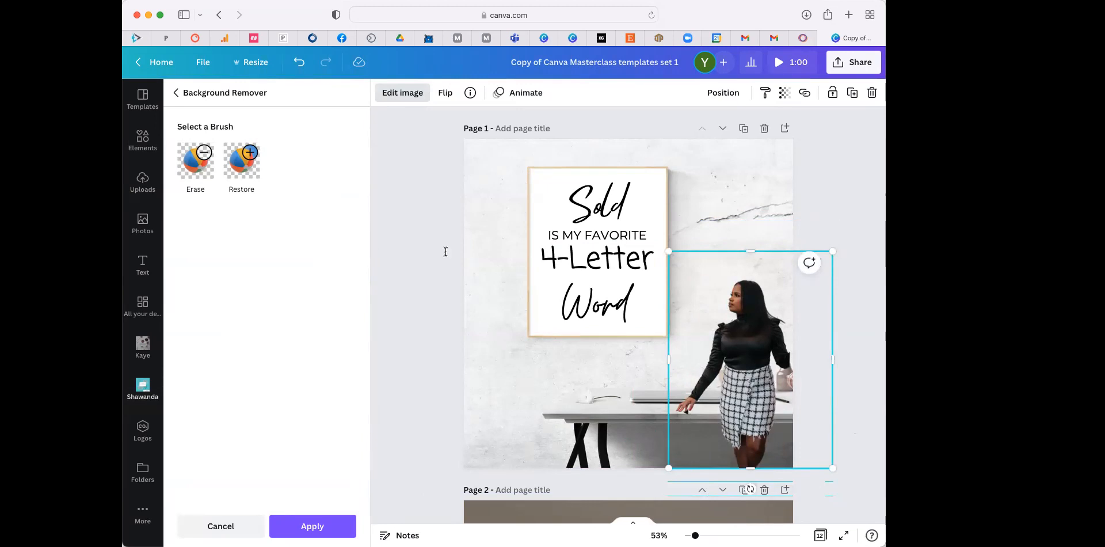
- Check the Erase brush options for the cutout and finish the background removal
click(191, 170)
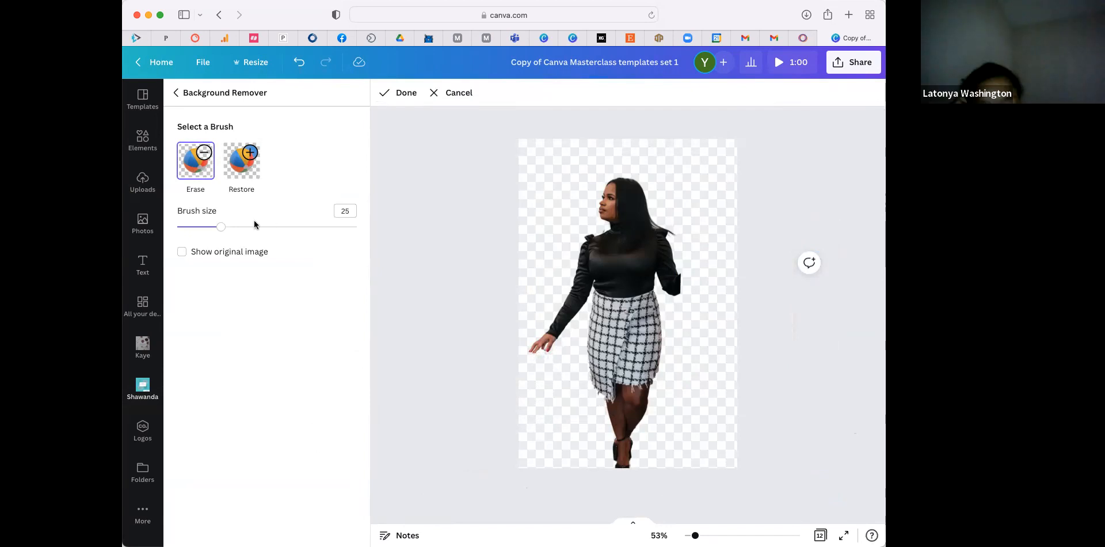
click(401, 94)
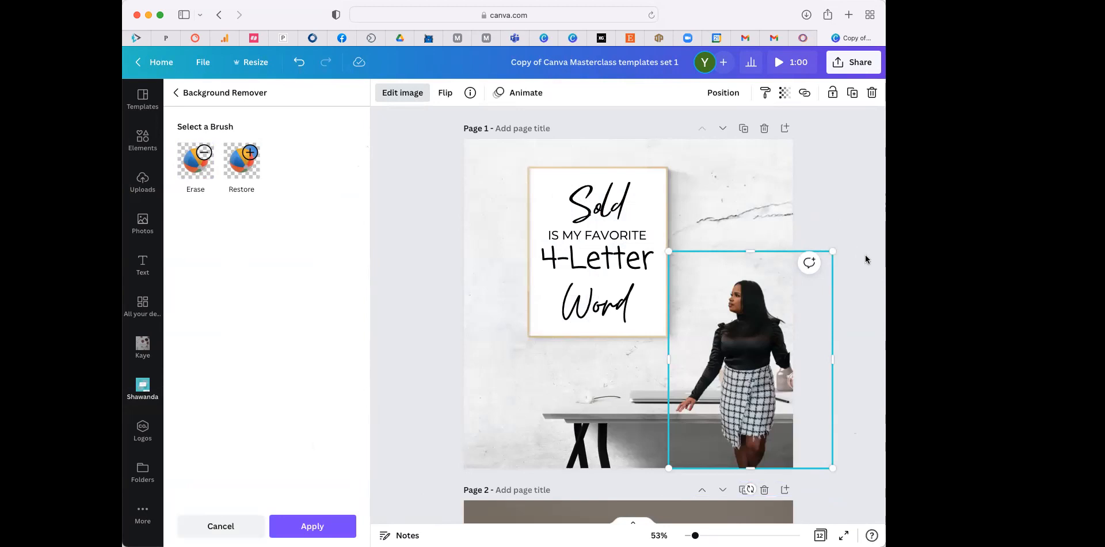
click(523, 385)
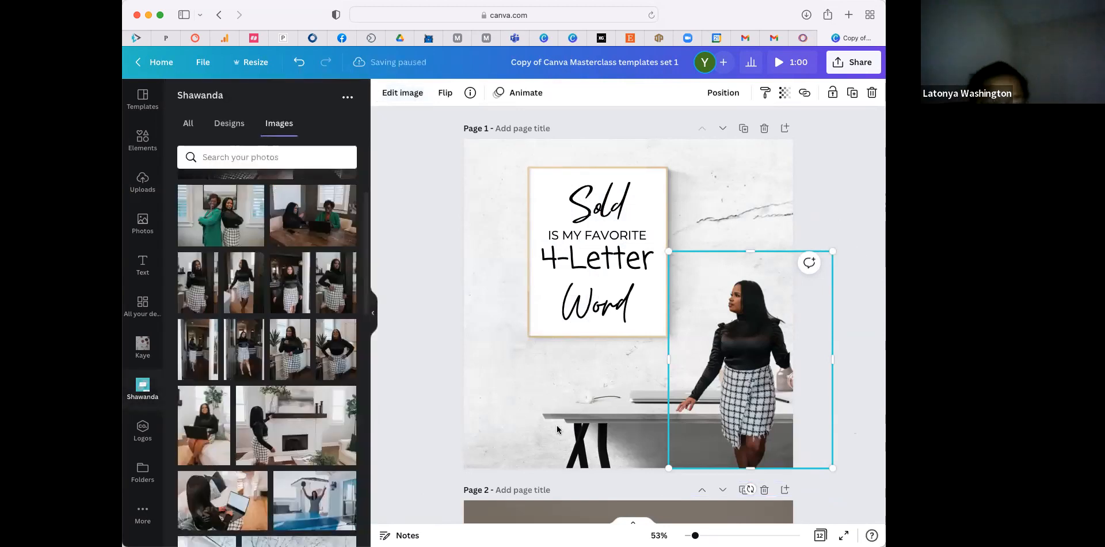
- Add the black Compass Realty Group logo from the client's images to page 1, shrunk slightly and placed below the framed quote
scroll(298, 368, down, 15)
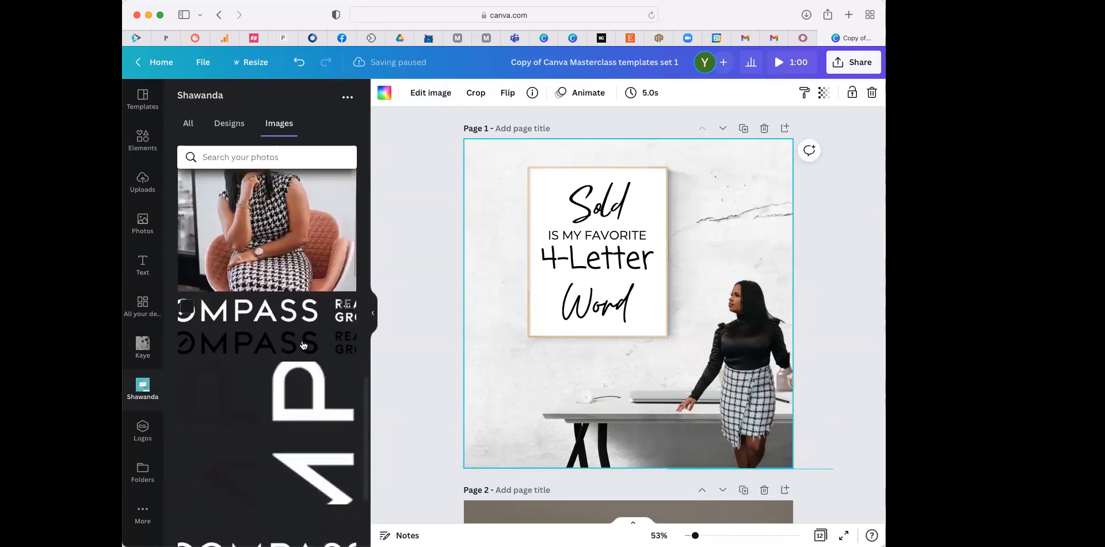
click(267, 343)
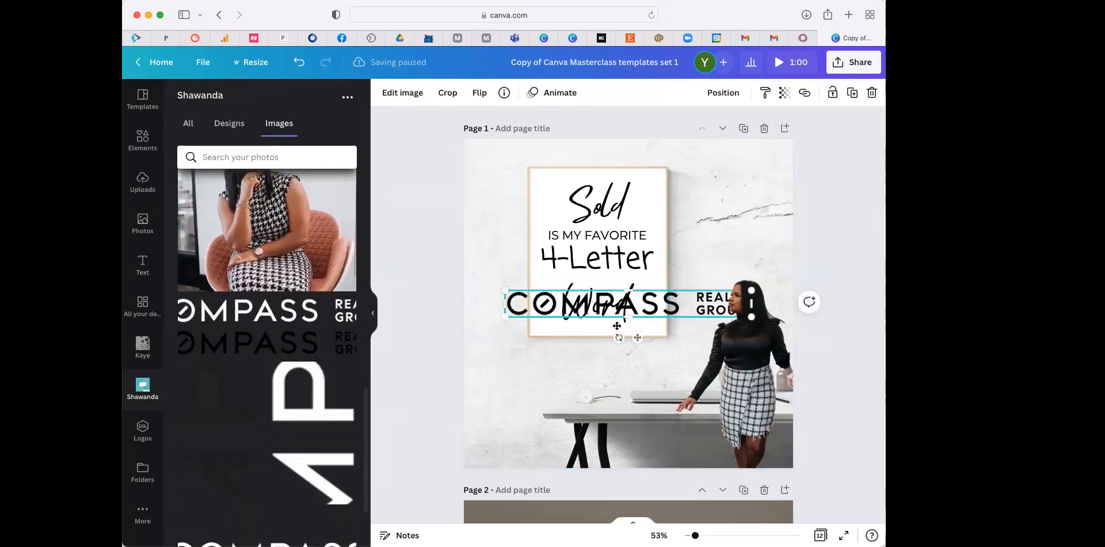
drag(636, 337, 590, 393)
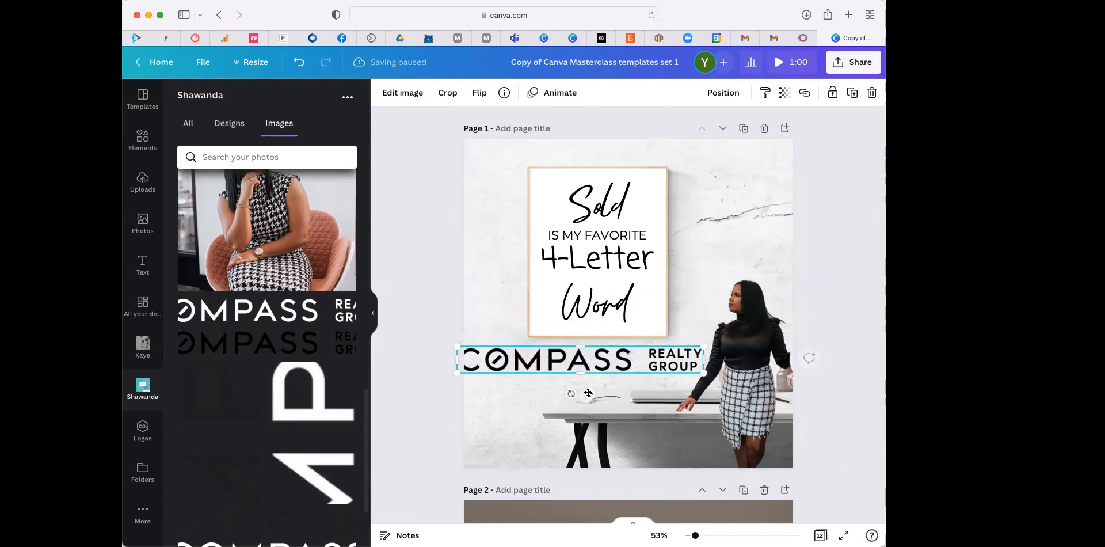
drag(458, 346, 484, 349)
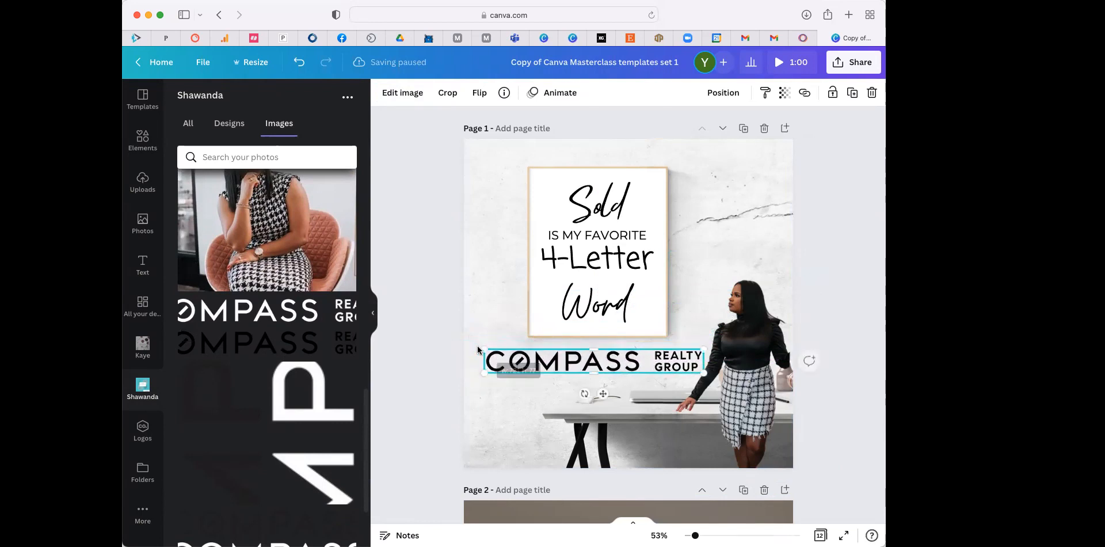
drag(596, 391, 580, 394)
- Add the client's black name logo to page 1, scaled down and placed in the page's upper-right corner
scroll(292, 400, down, 5)
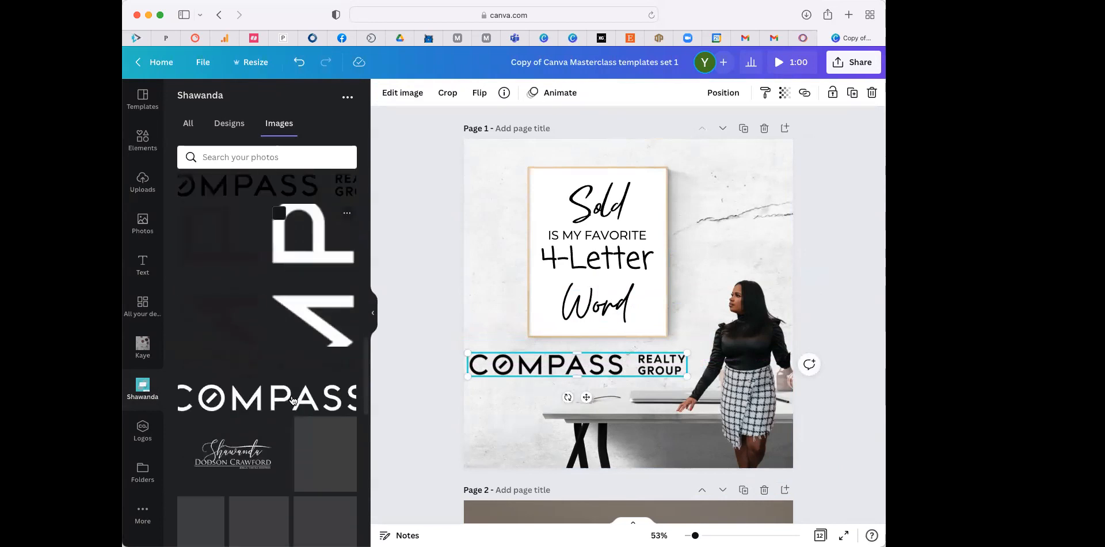
click(314, 348)
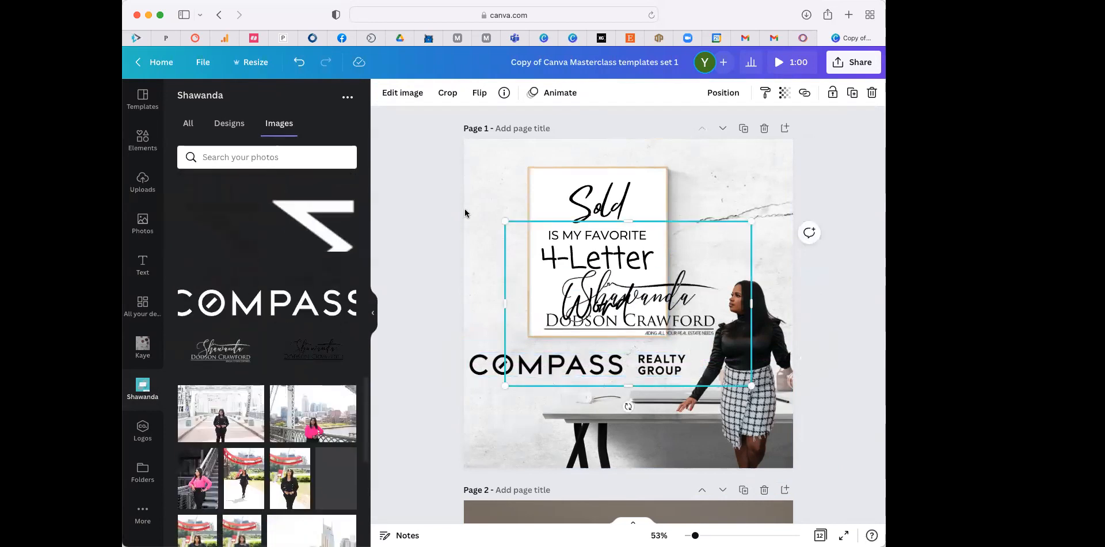
drag(504, 221, 612, 292)
drag(687, 321, 738, 178)
click(815, 266)
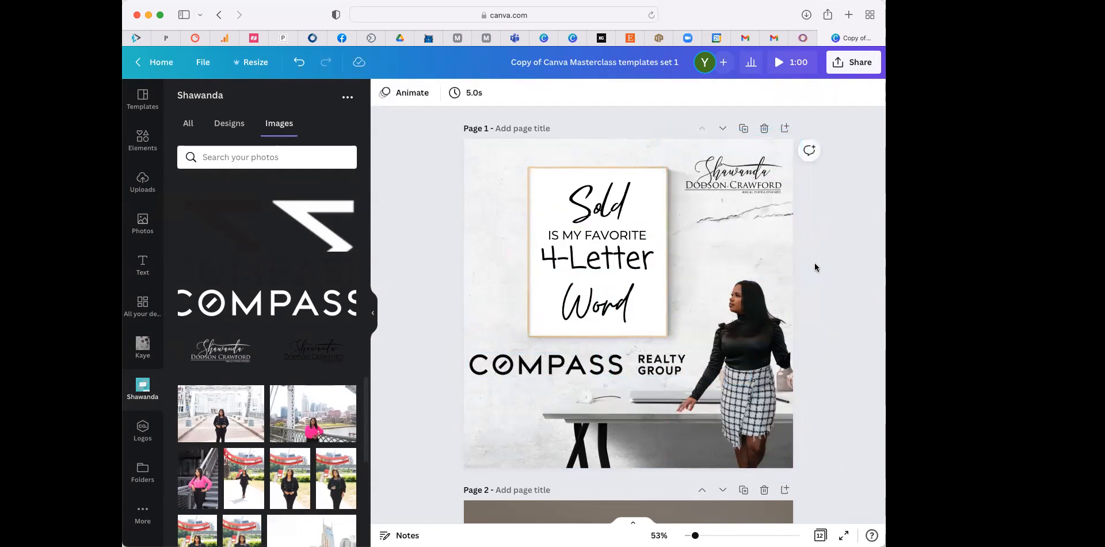
- Remove the two pinned client folders and the Logos shortcut from the editor's sidebar
scroll(815, 267, down, 5)
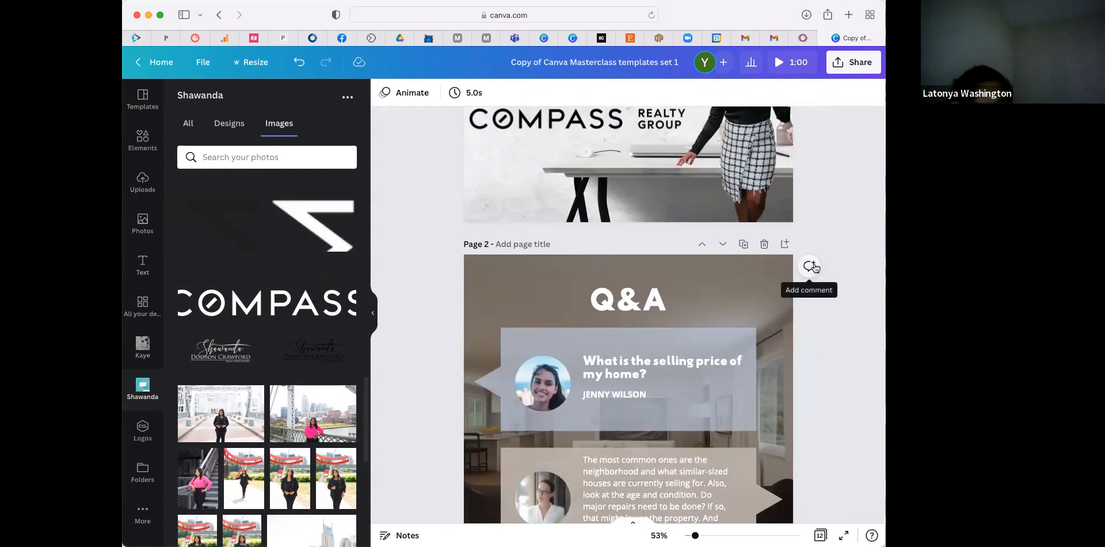
click(144, 141)
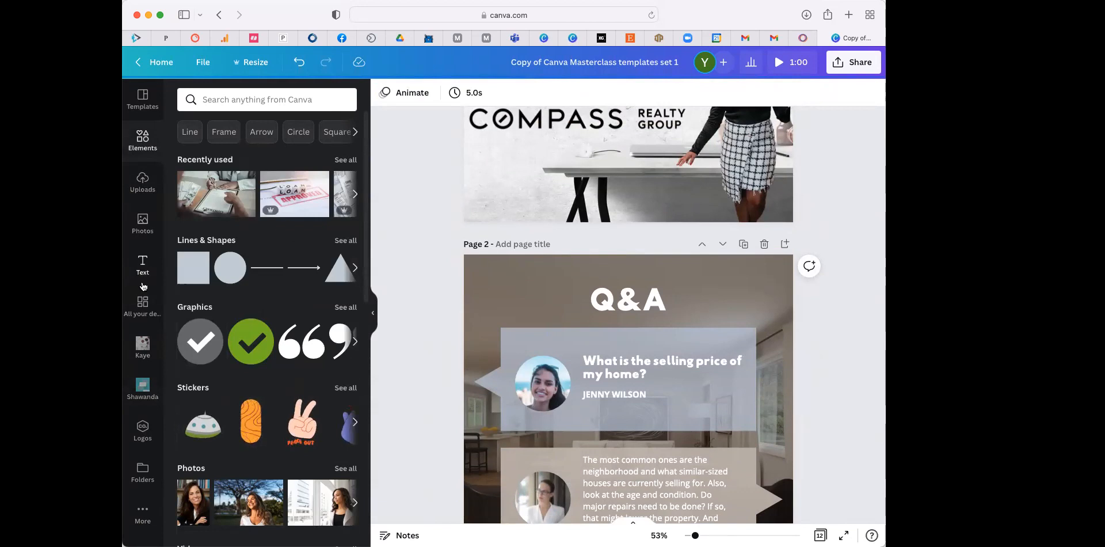
click(148, 340)
click(131, 338)
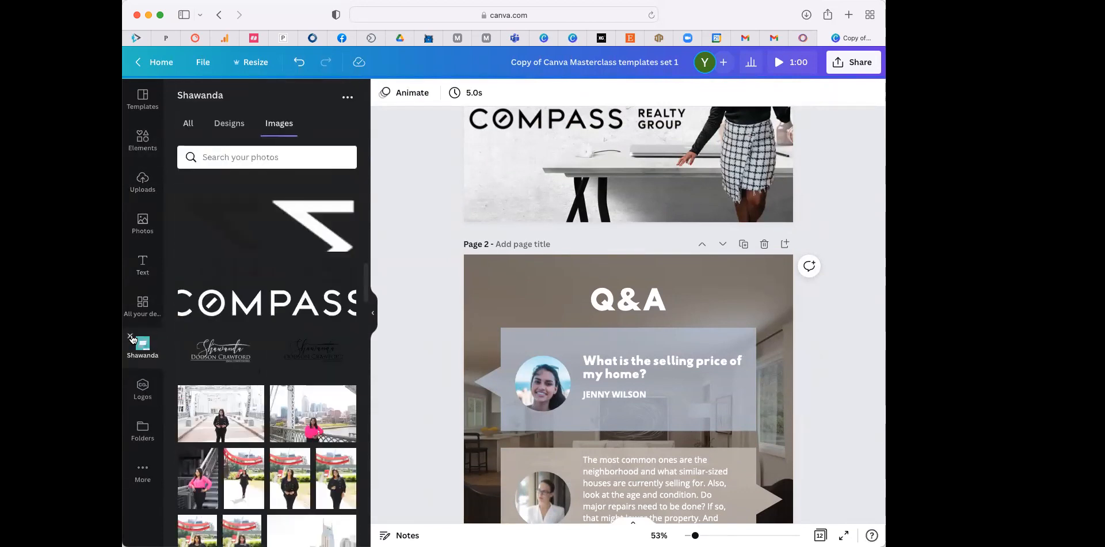
click(131, 338)
click(131, 338)
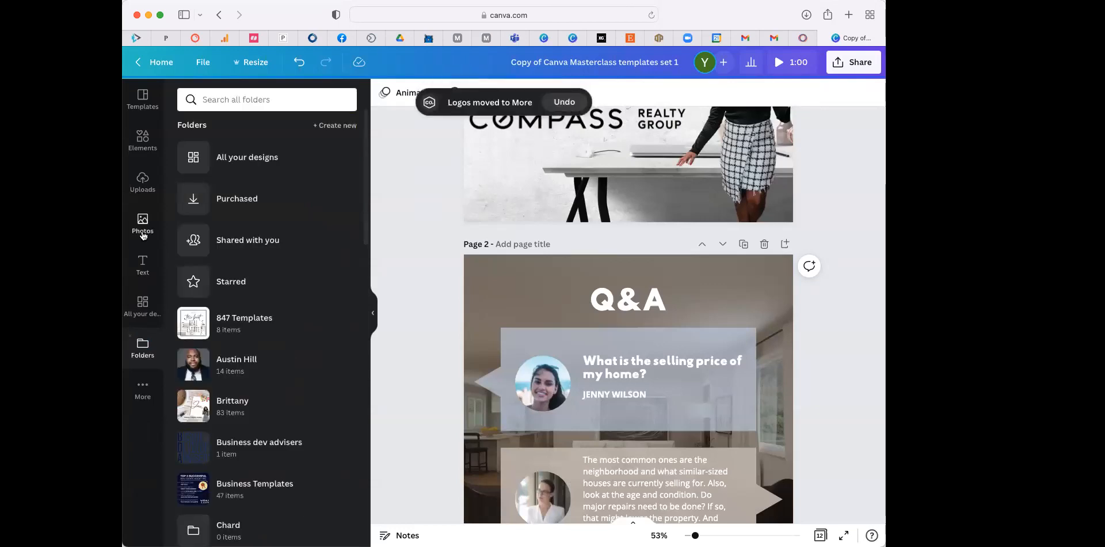
- Browse the full Lines & Shapes collection in Elements, including the Other Shapes section
click(144, 151)
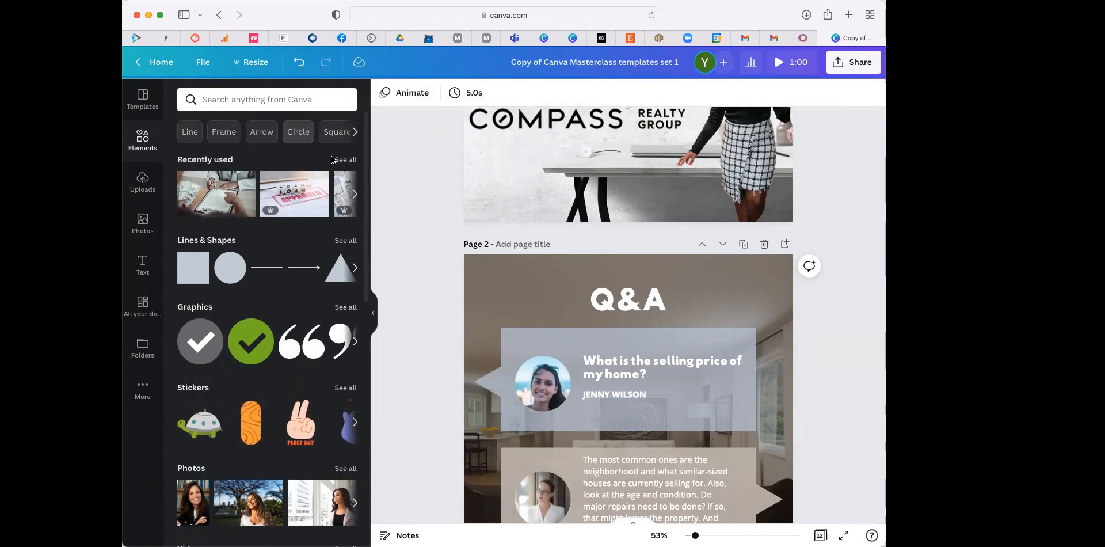
scroll(298, 280, down, 1)
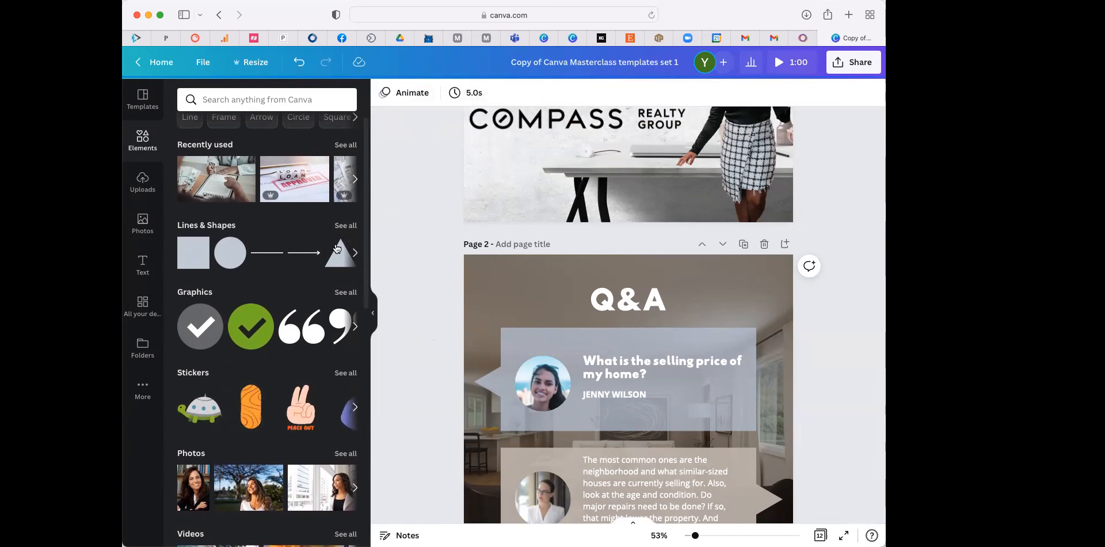
click(340, 225)
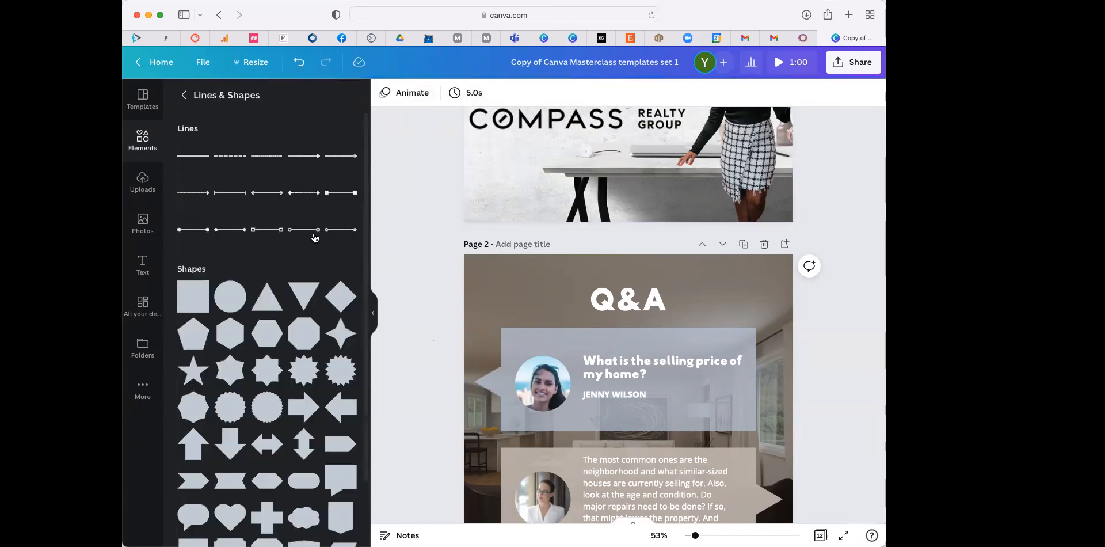
scroll(294, 339, down, 15)
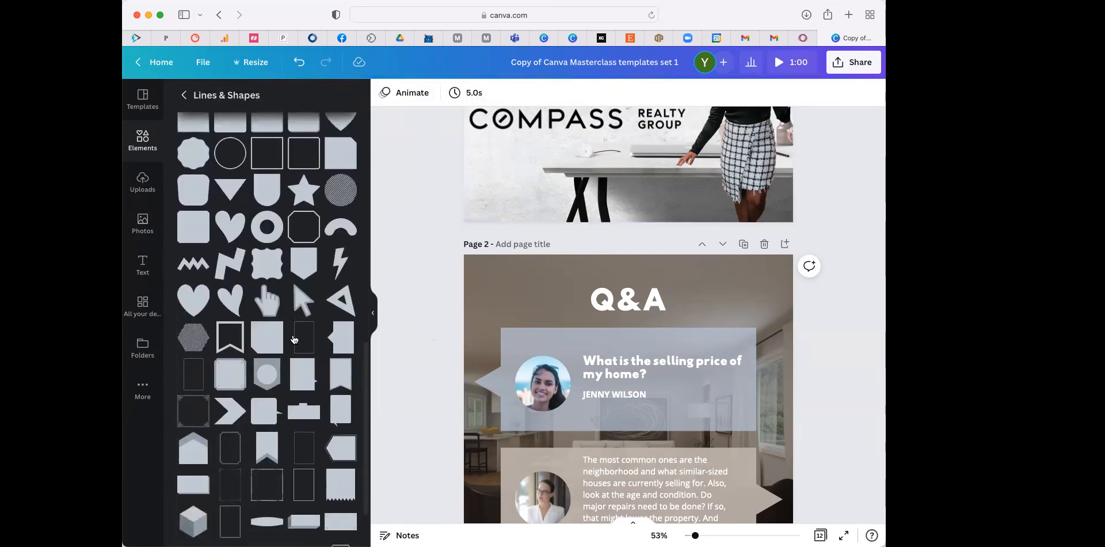
scroll(293, 339, down, 3)
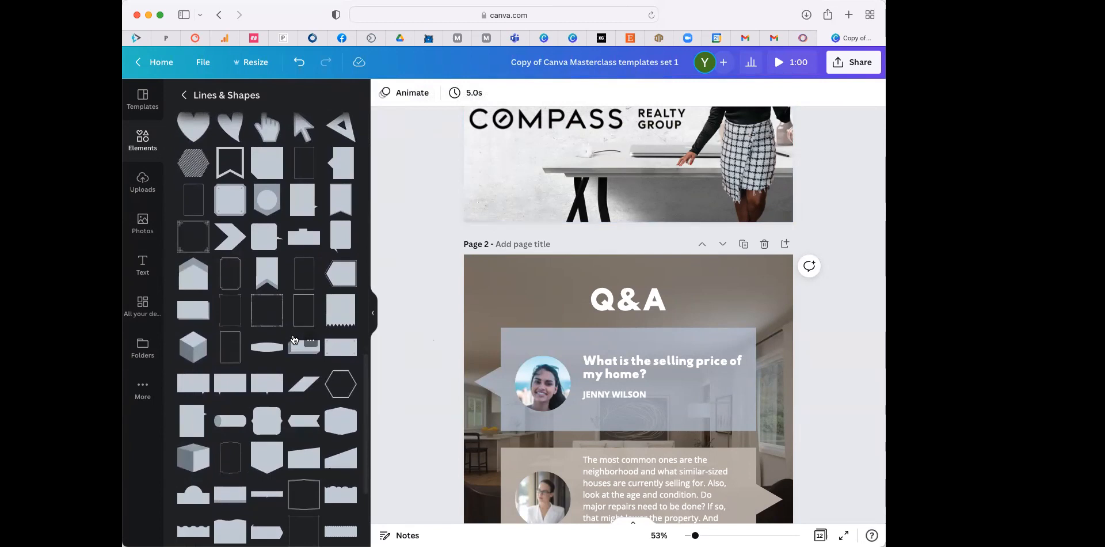
scroll(299, 280, up, 18)
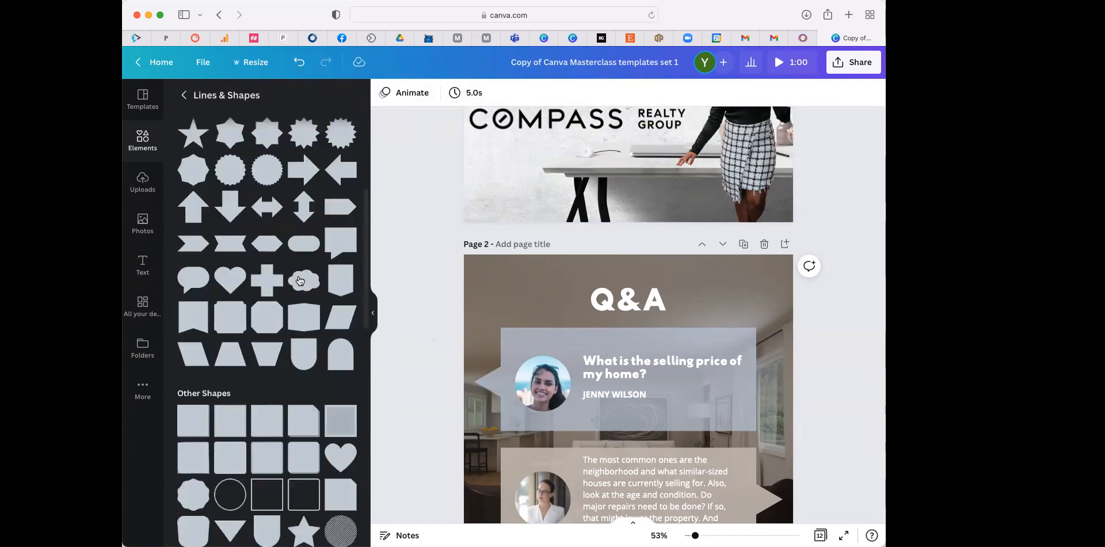
- Search the elements for "banner", look through the results and clear the search
click(180, 103)
click(269, 103)
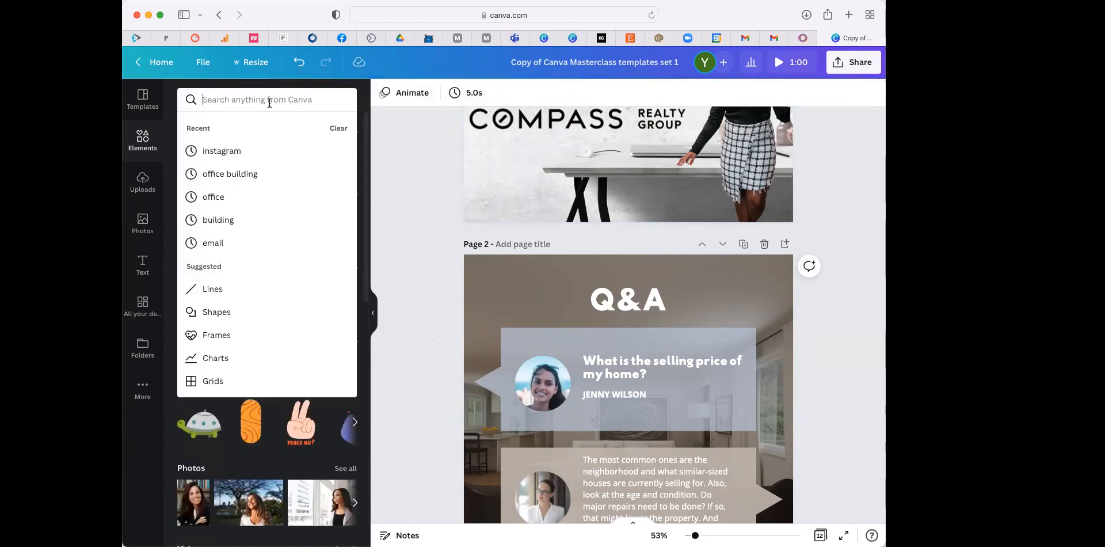
text(banner)
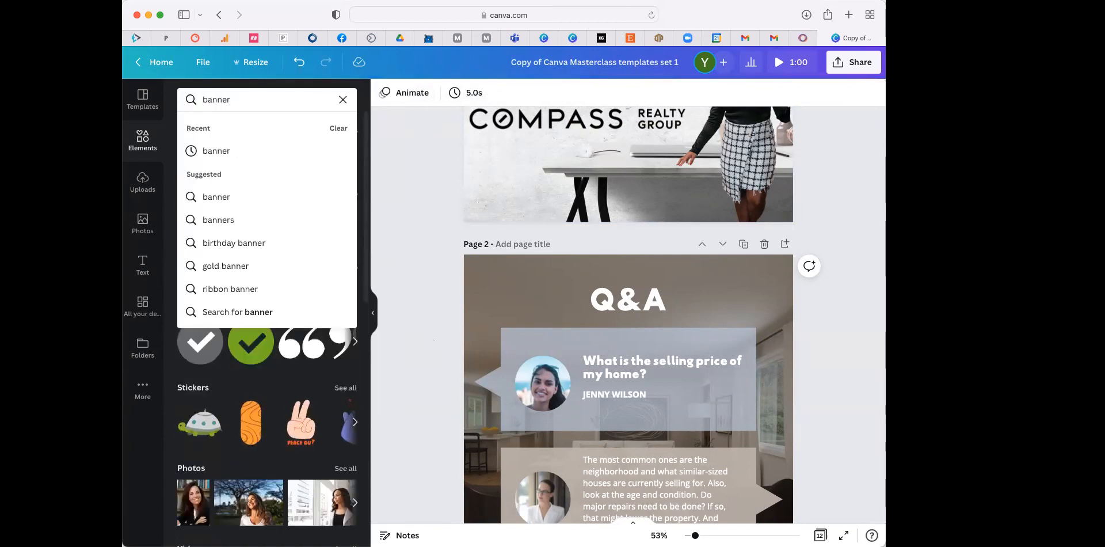
click(239, 148)
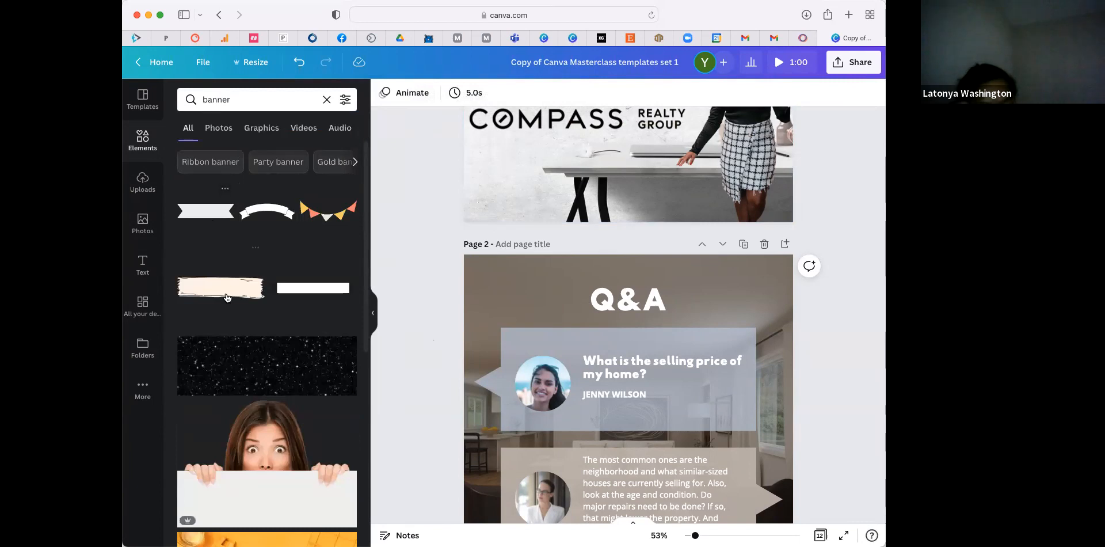
scroll(228, 298, down, 5)
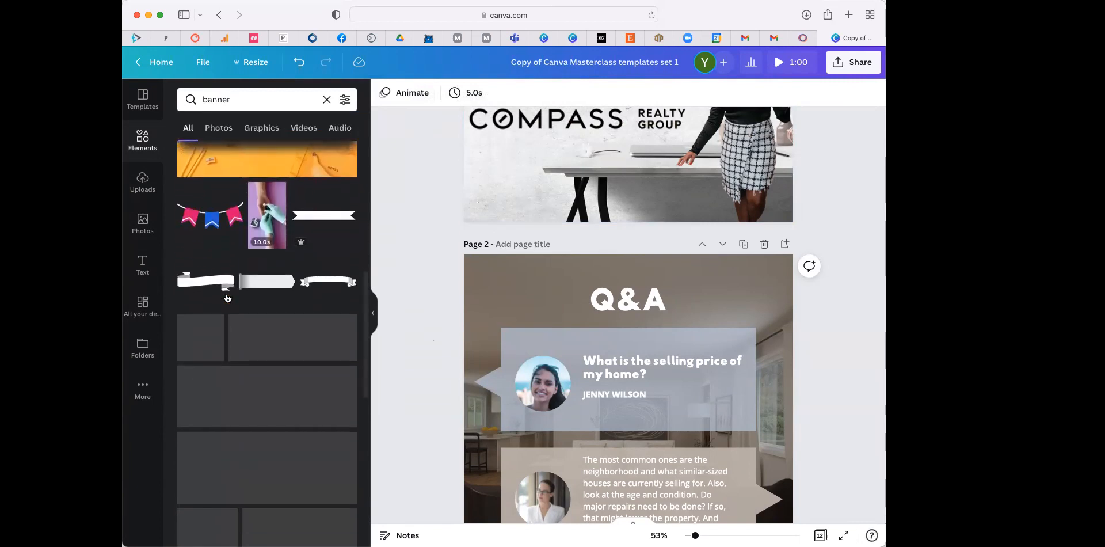
scroll(227, 297, down, 10)
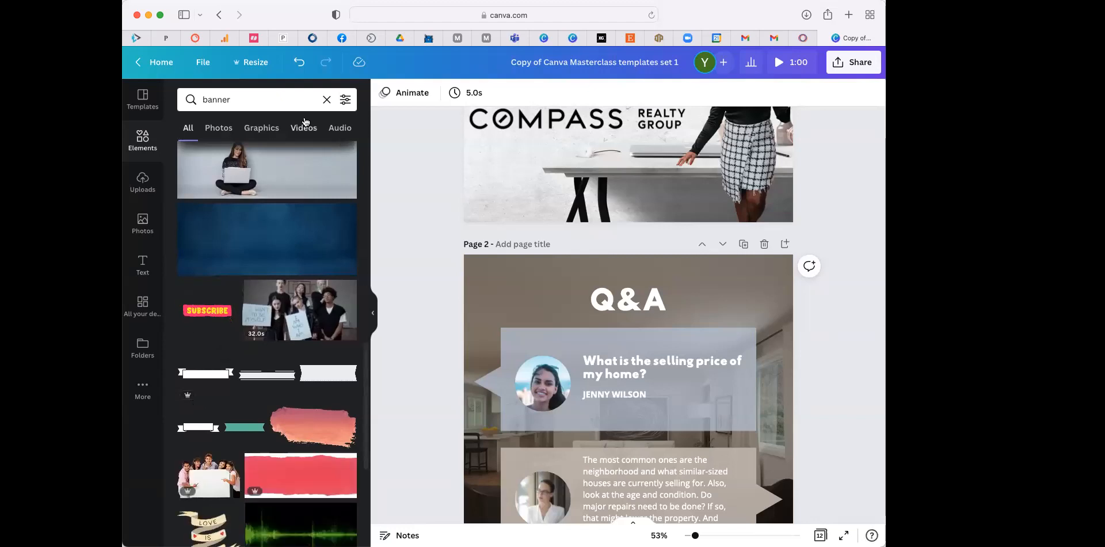
click(326, 99)
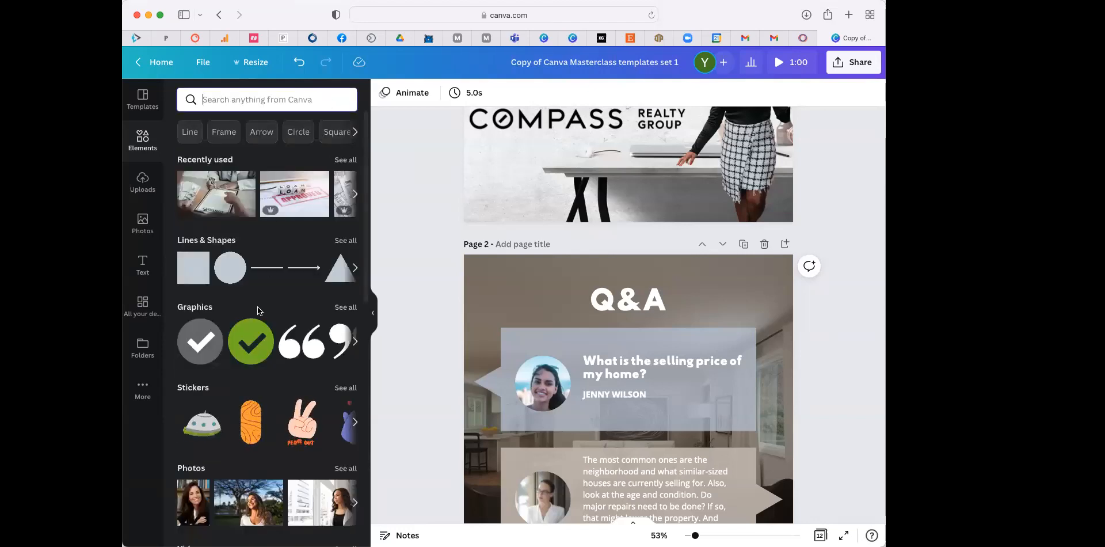
- Try the animated turtle sticker on page 2, shrunk to about 356 × 256 beside the Q&A heading, and delete it
scroll(257, 306, down, 1)
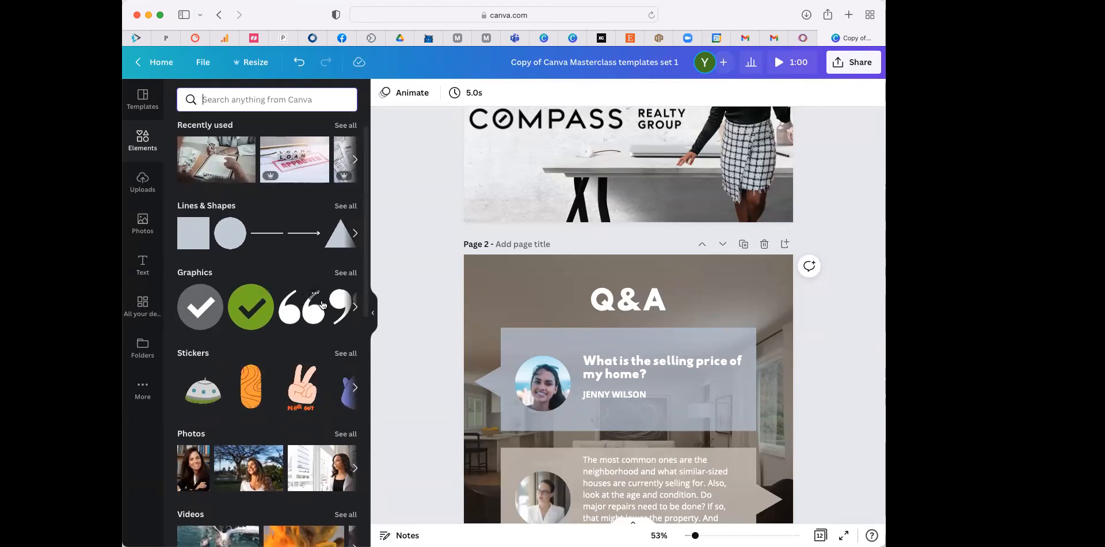
click(355, 306)
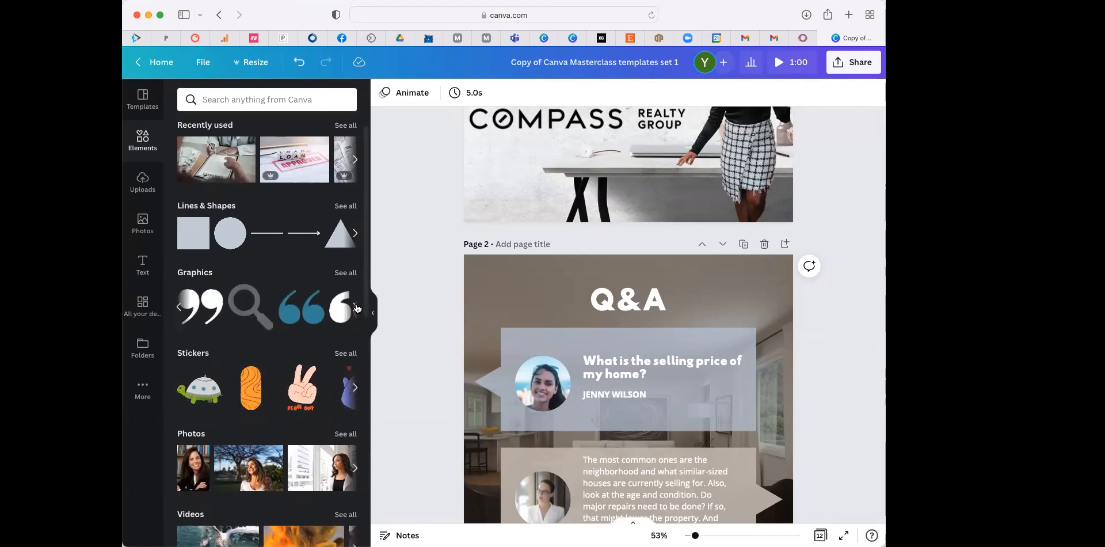
scroll(274, 384, down, 1)
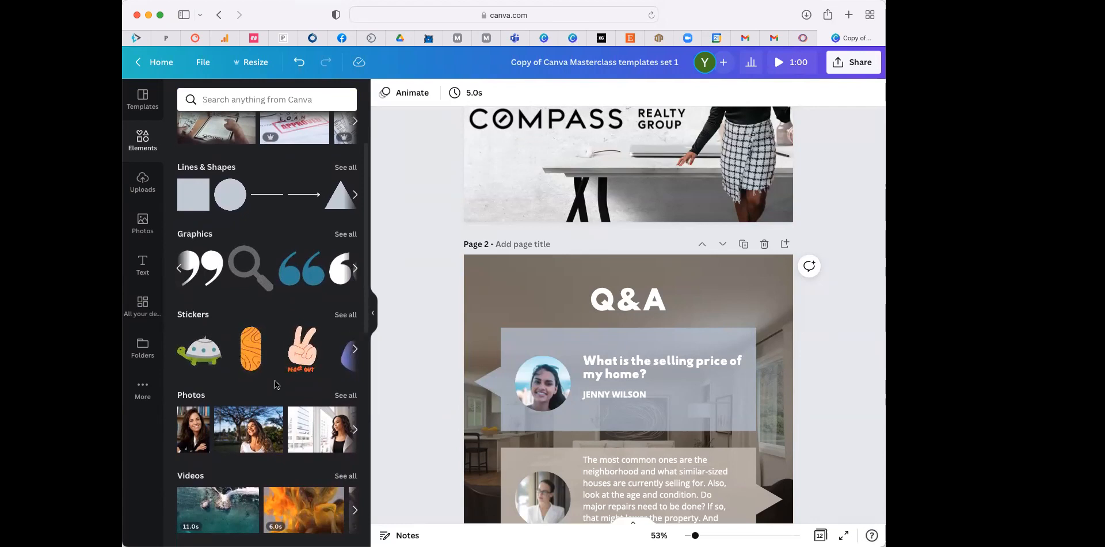
click(202, 348)
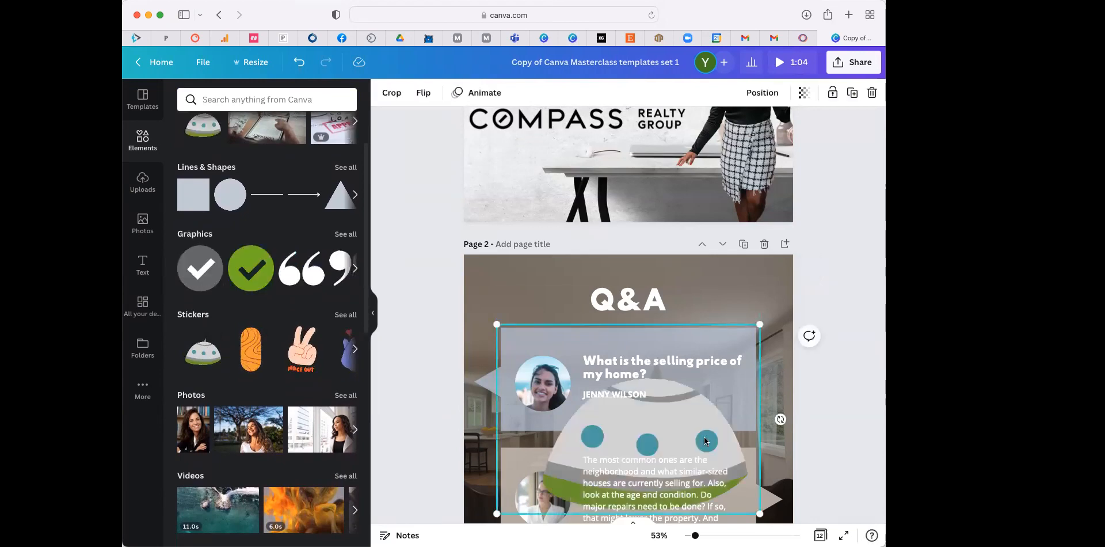
drag(497, 324, 652, 436)
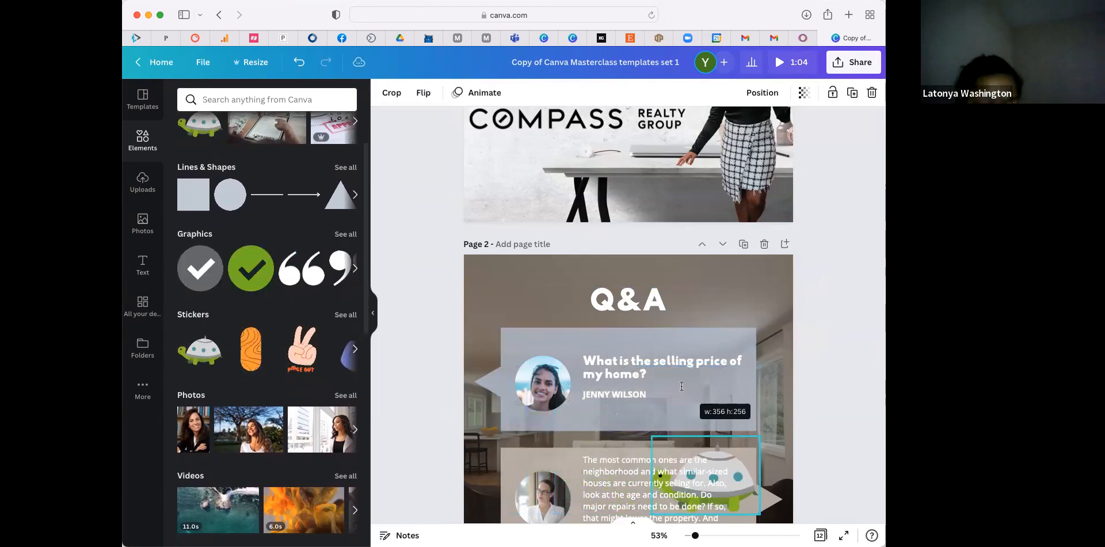
drag(740, 466, 763, 281)
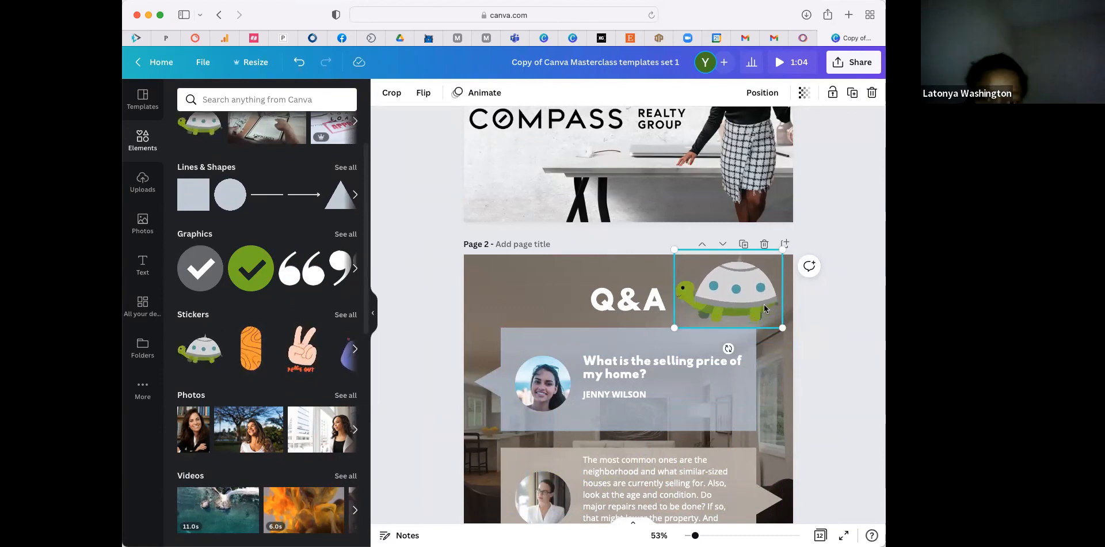
key(Delete)
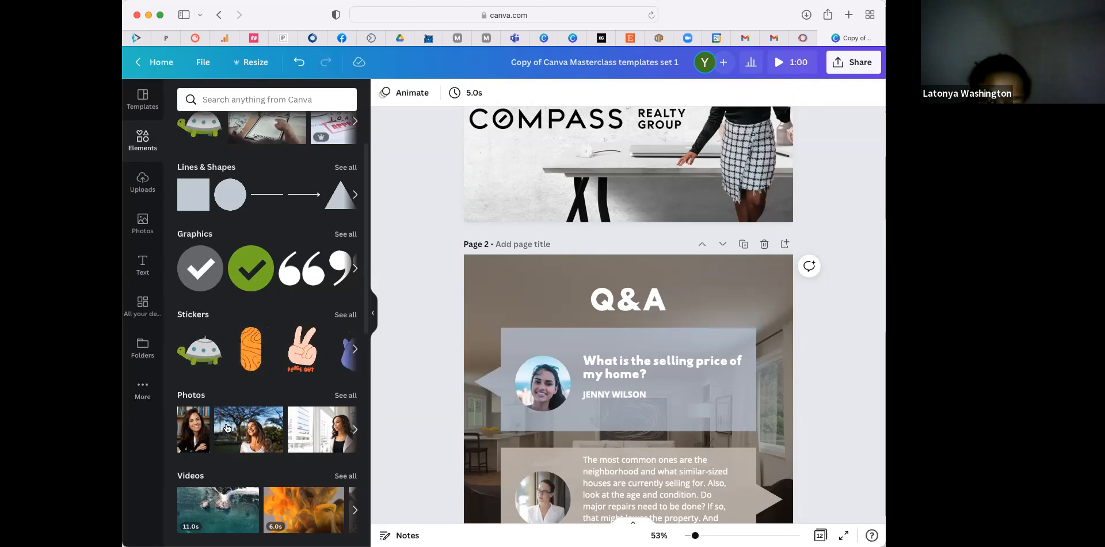
- Look through the video, audio, chart and table elements, and add a blank page after page 2
scroll(258, 384, down, 3)
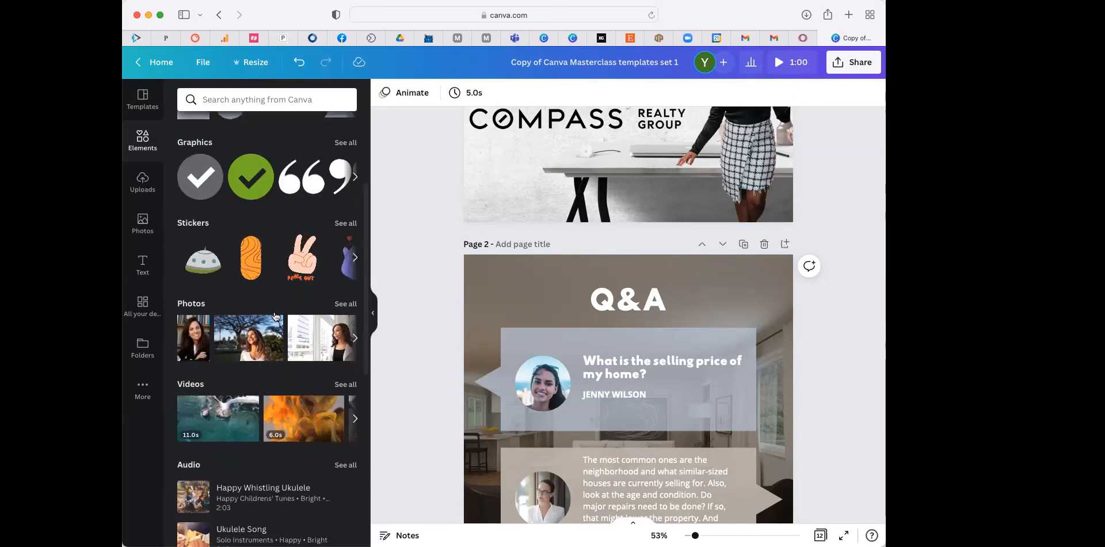
scroll(231, 283, down, 1)
scroll(231, 282, down, 2)
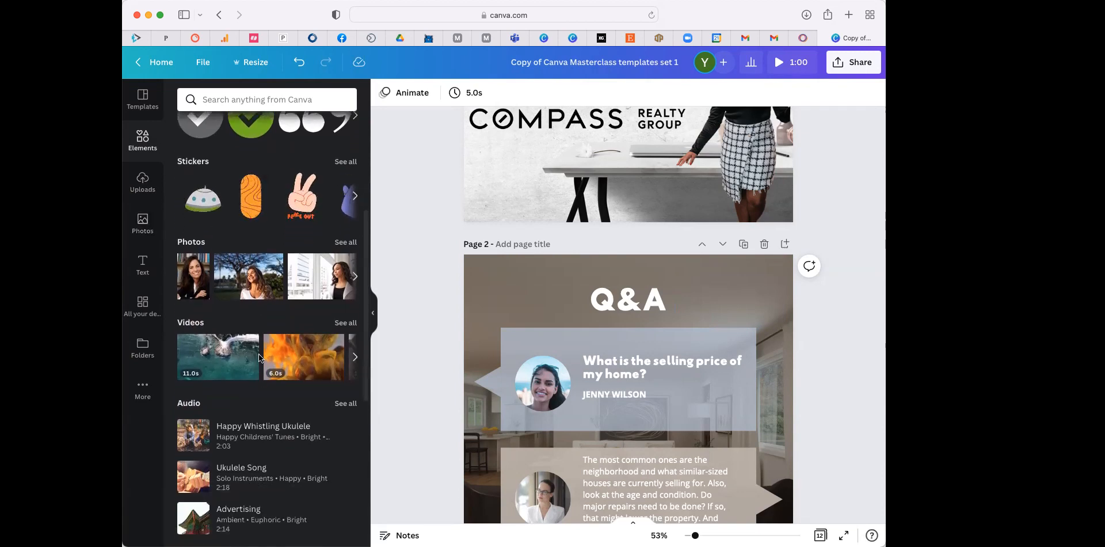
scroll(254, 355, down, 3)
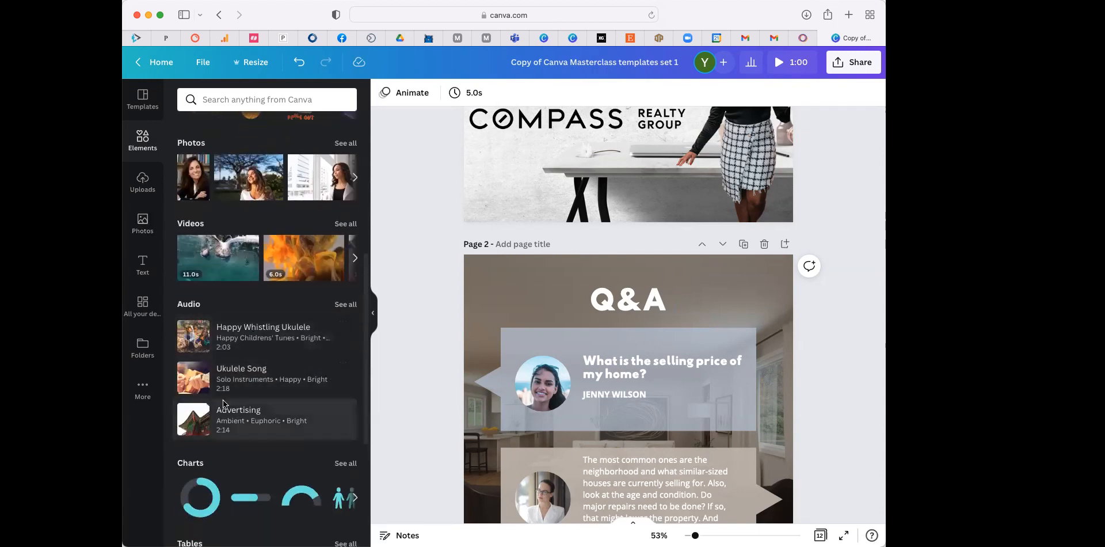
scroll(230, 455, down, 3)
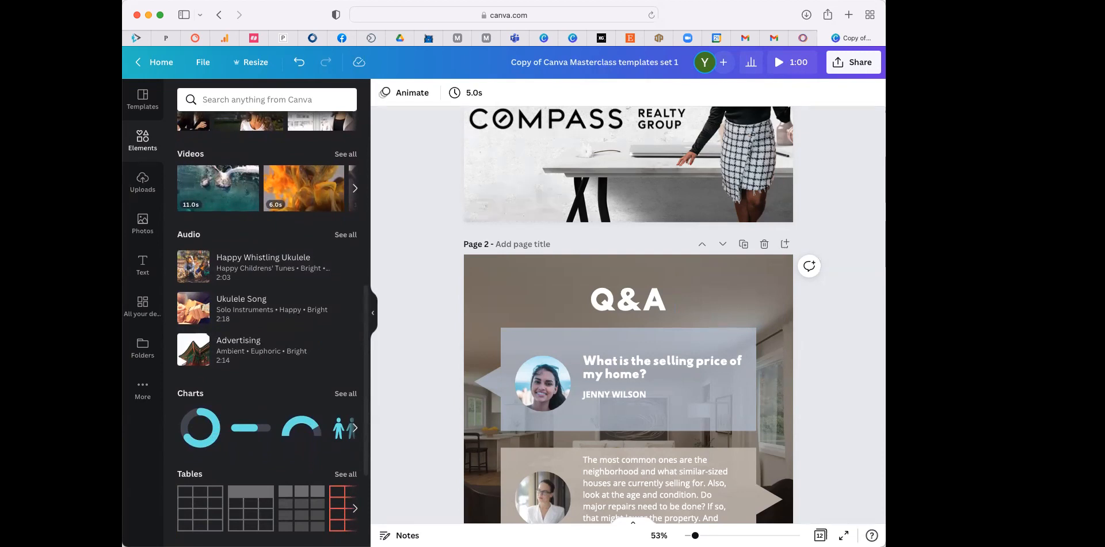
click(785, 244)
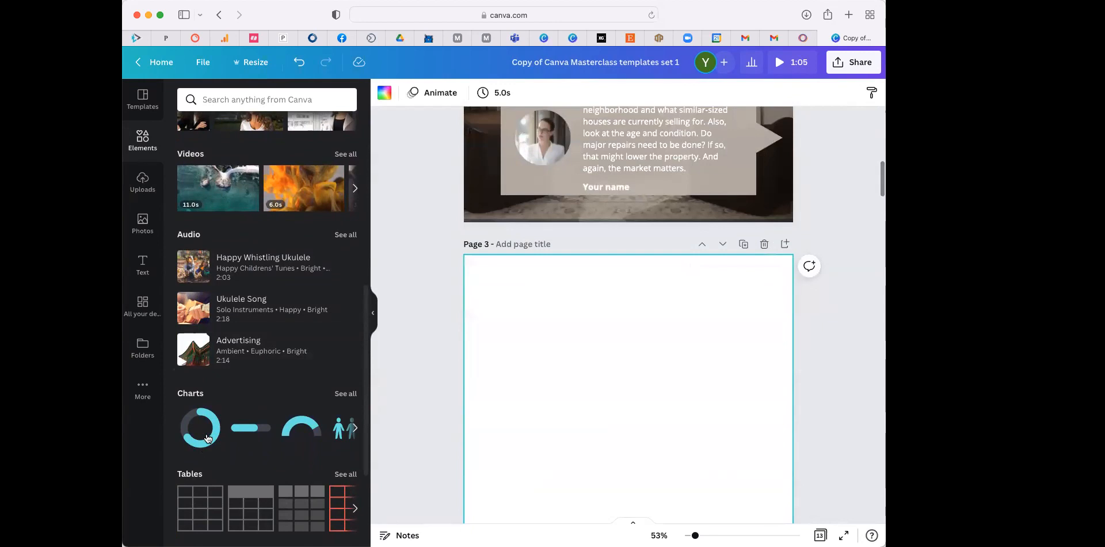
- Add a progress ring chart to blank page 3 and set its line weight to 18 and percentage to 68
click(207, 437)
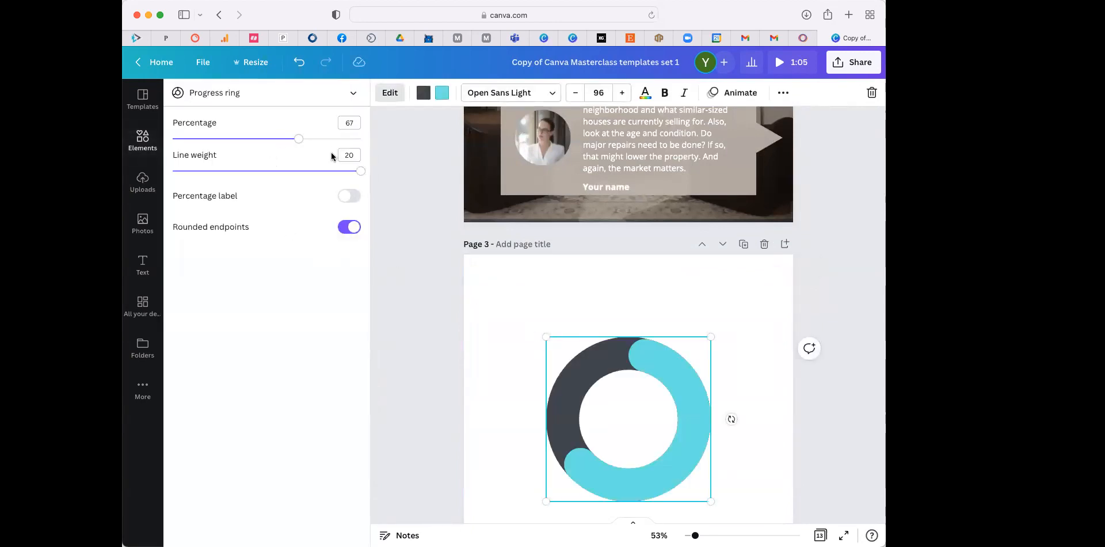
mouse_move(353, 171)
mouse_down()
mouse_move(328, 169)
mouse_move(341, 171)
mouse_up()
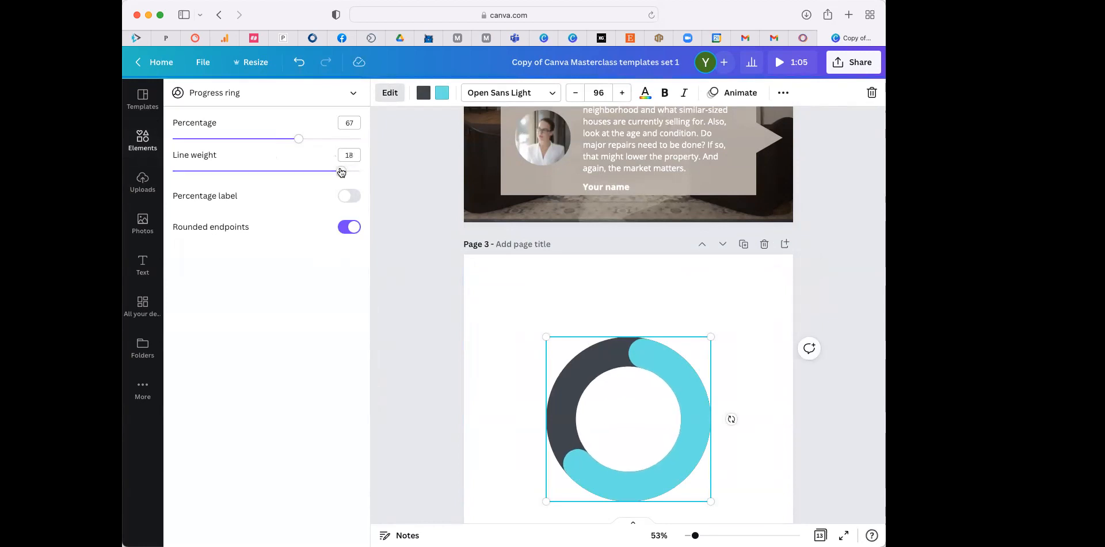
mouse_move(298, 145)
mouse_down()
mouse_move(281, 143)
mouse_move(338, 146)
mouse_move(274, 149)
mouse_move(299, 148)
mouse_up()
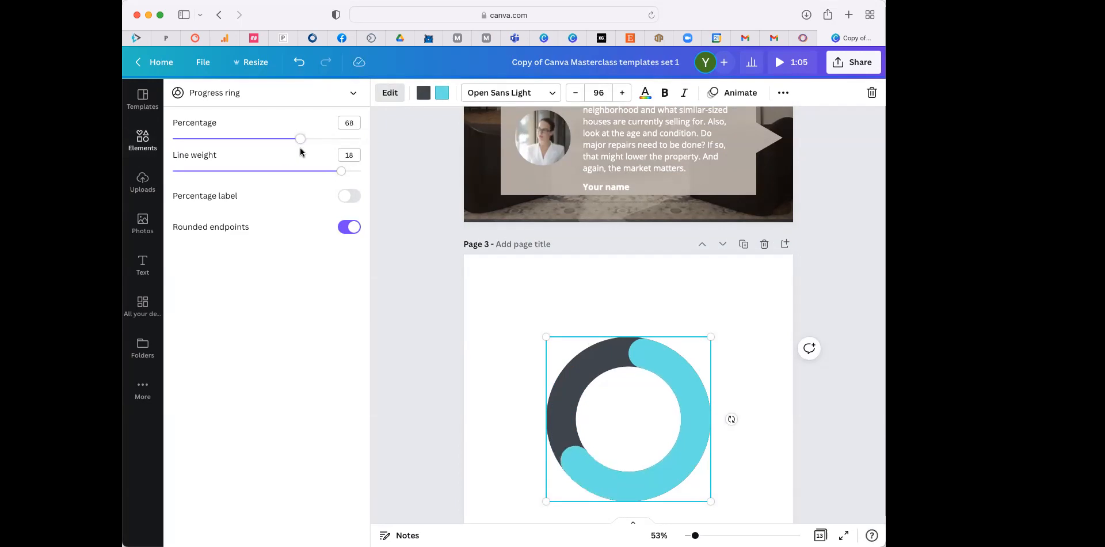
- Try the Radial progress type for the chart, and change it to a Progress dial with a percentage of 64
click(185, 96)
click(233, 126)
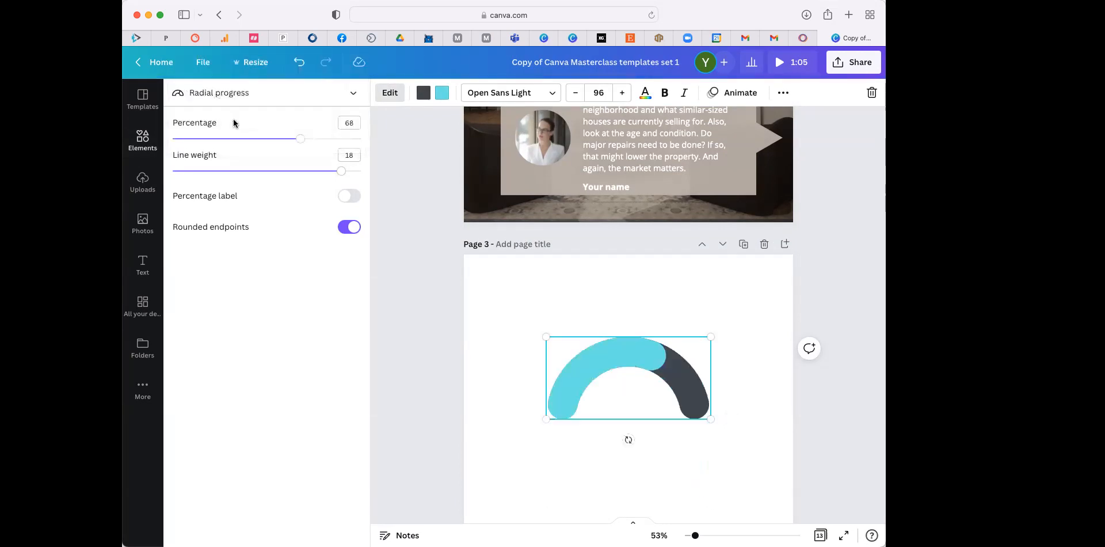
click(263, 99)
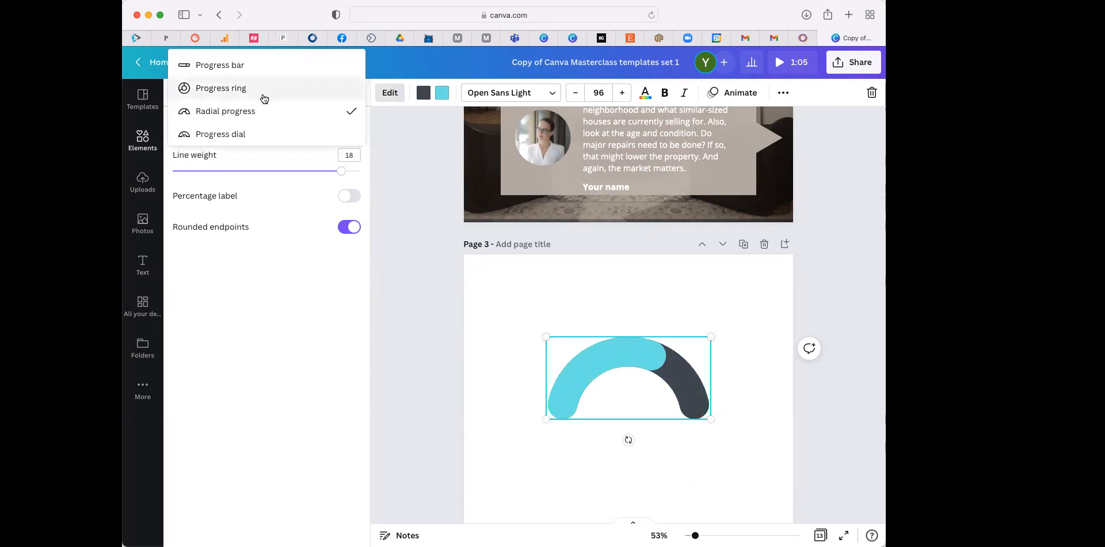
click(257, 142)
mouse_move(303, 142)
mouse_down()
mouse_move(275, 142)
mouse_move(292, 145)
mouse_up()
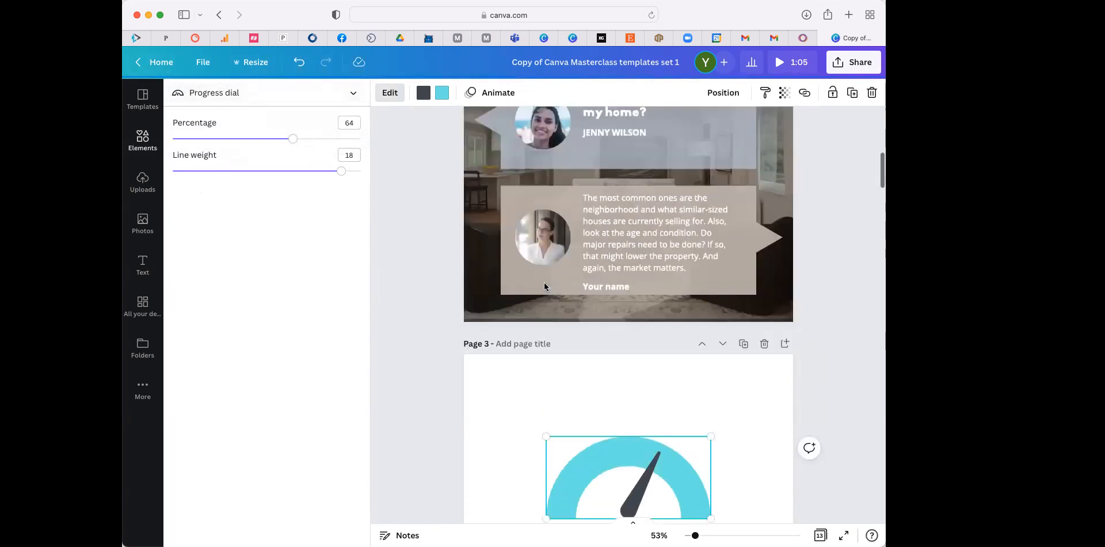
scroll(544, 282, up, 5)
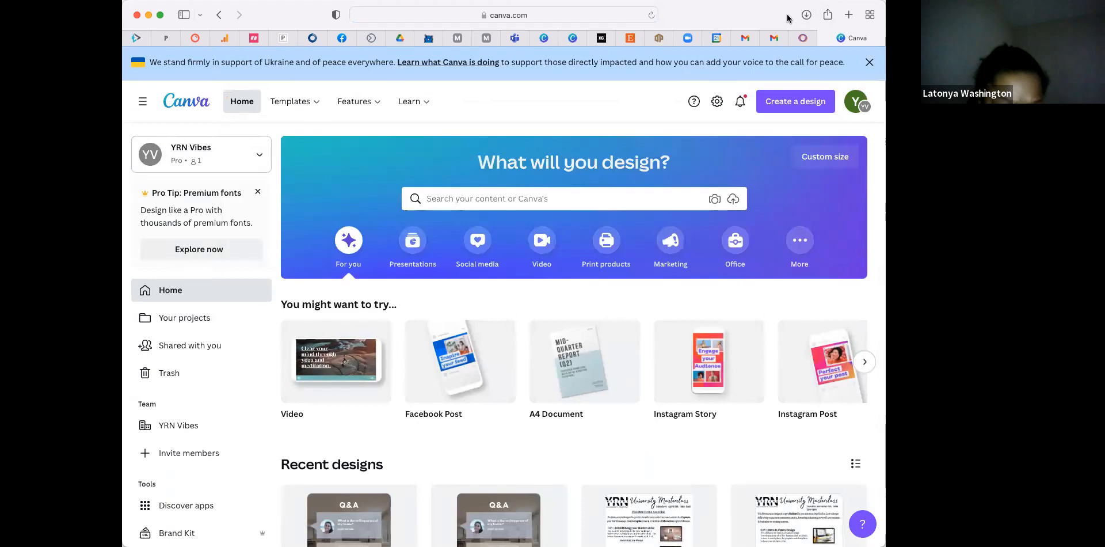
- Reopen the first Q&A design among the recent designs on the home page and go to its page 2
click(621, 15)
key(Escape)
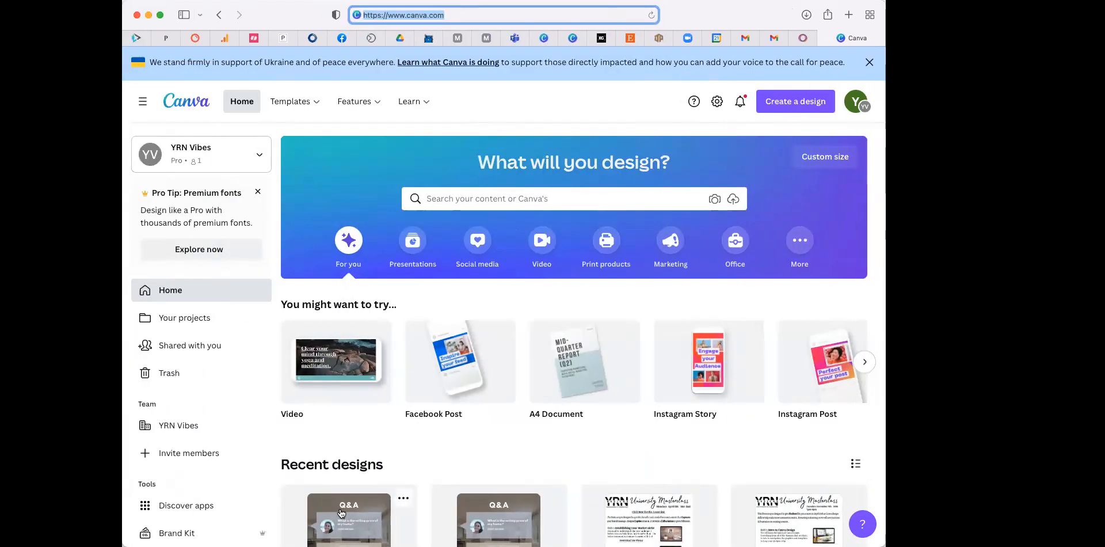
click(321, 513)
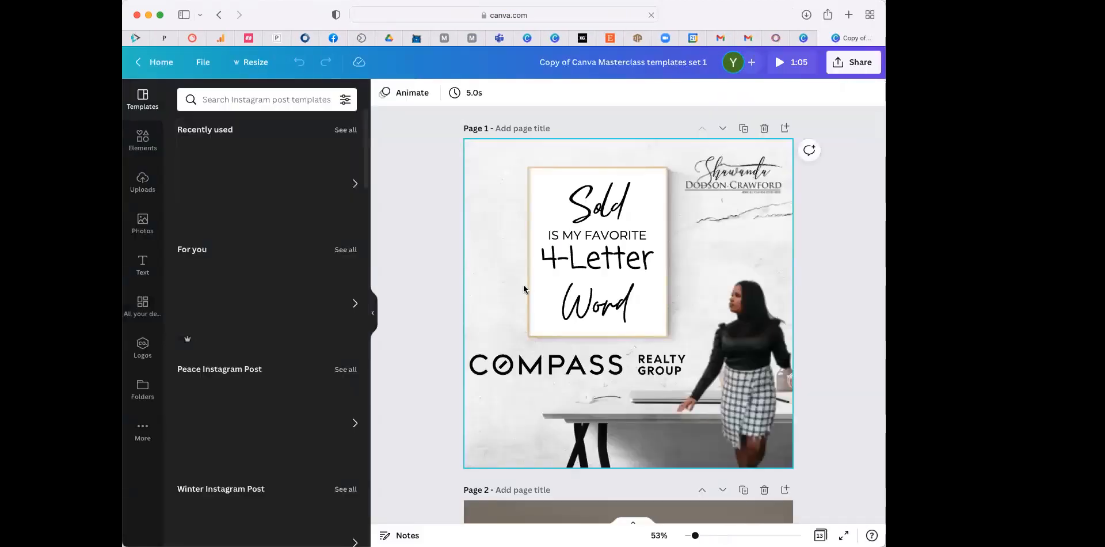
scroll(523, 284, down, 6)
scroll(523, 284, down, 1)
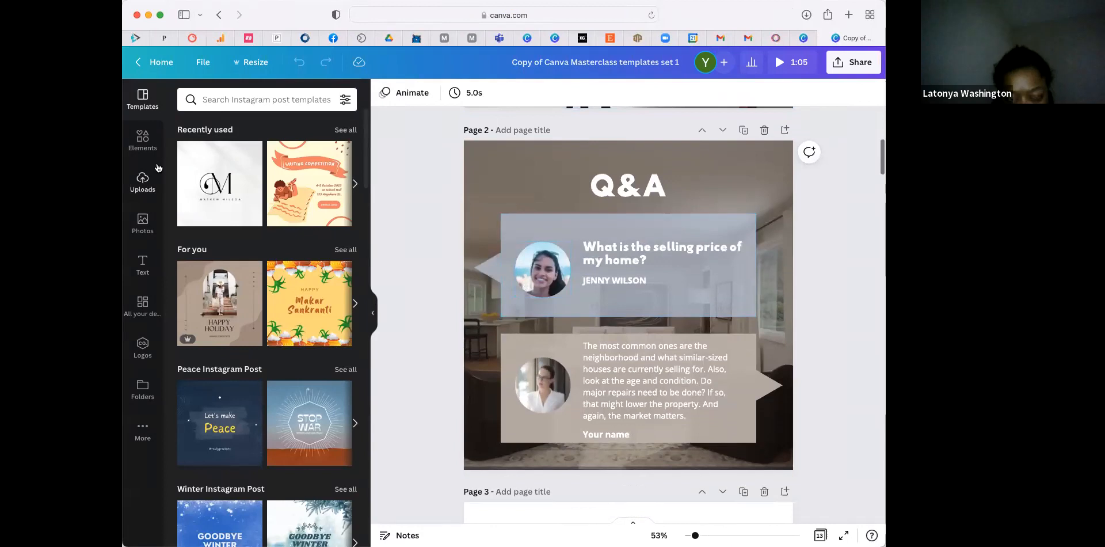
- Look through the element categories and open the full Videos collection
click(144, 141)
scroll(265, 267, down, 6)
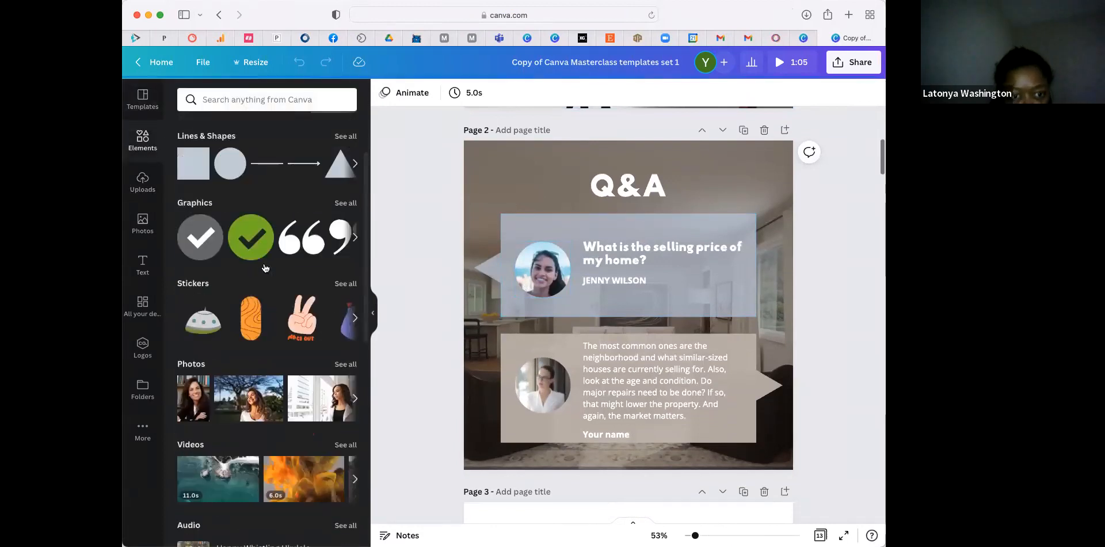
scroll(264, 267, up, 6)
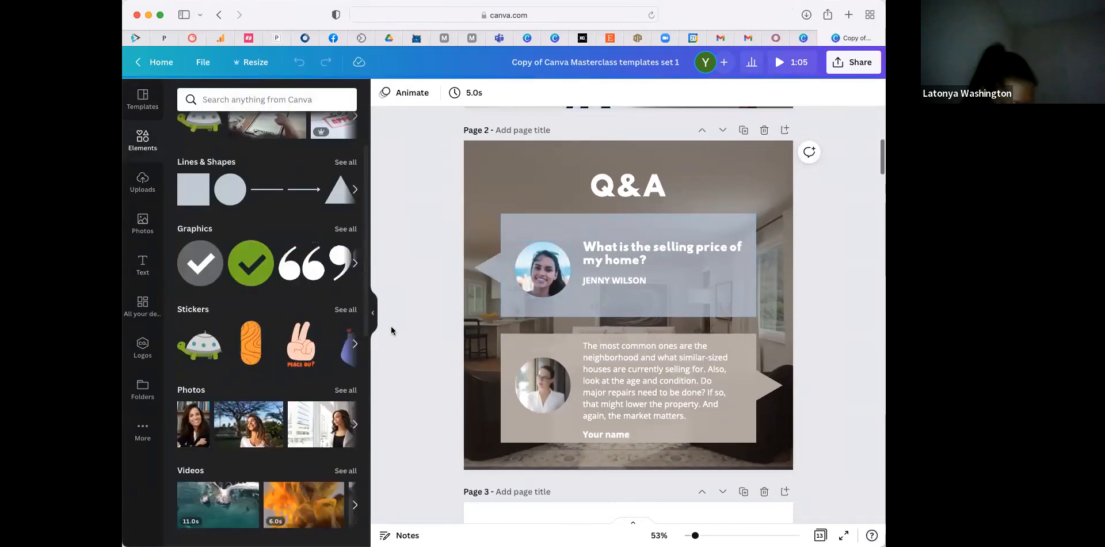
scroll(391, 330, down, 2)
scroll(275, 397, down, 3)
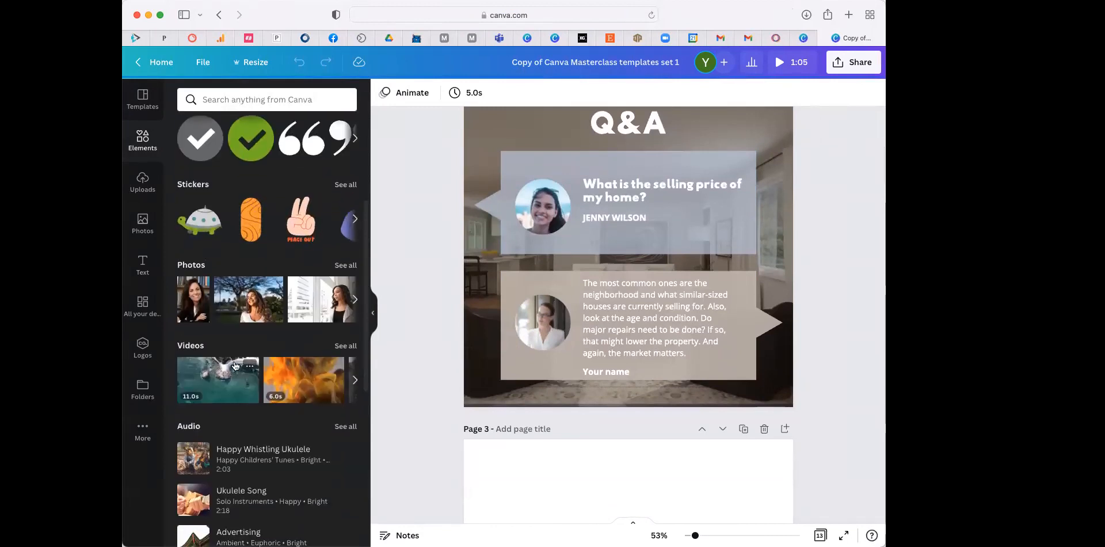
click(344, 346)
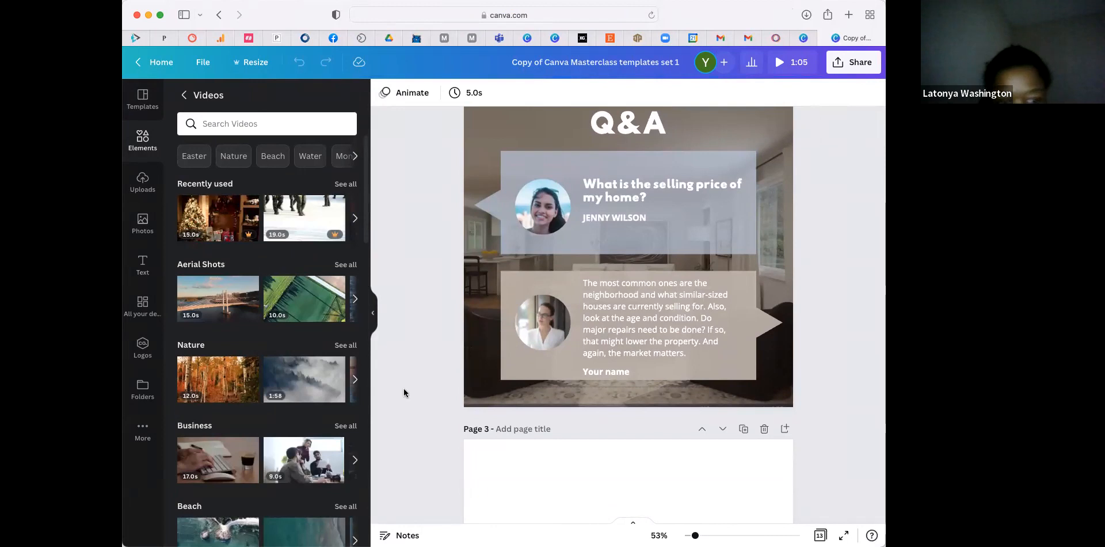
- Delete the progress dial chart from page 3
scroll(417, 434, down, 1)
scroll(417, 434, down, 4)
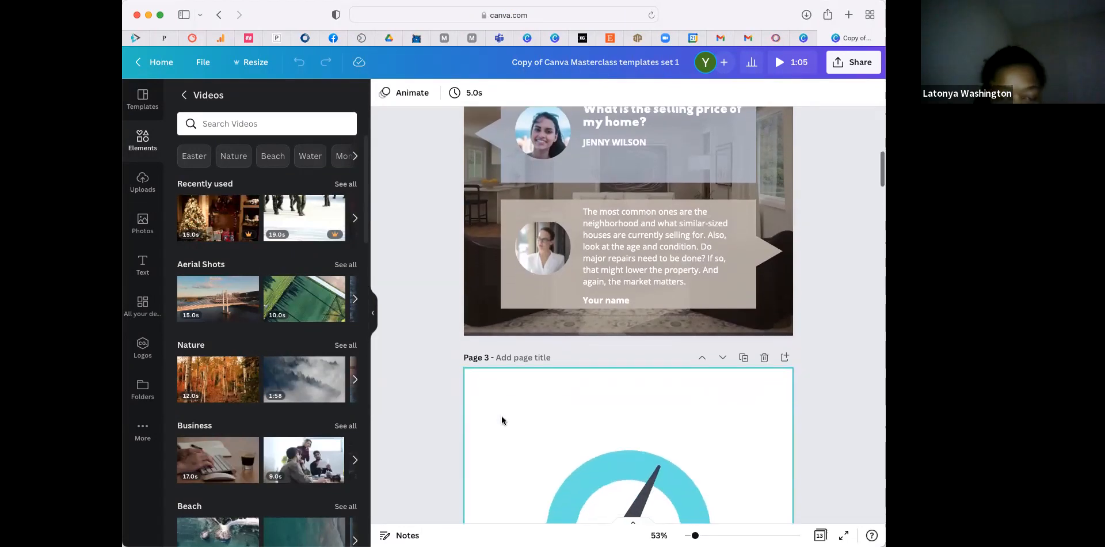
scroll(502, 420, down, 1)
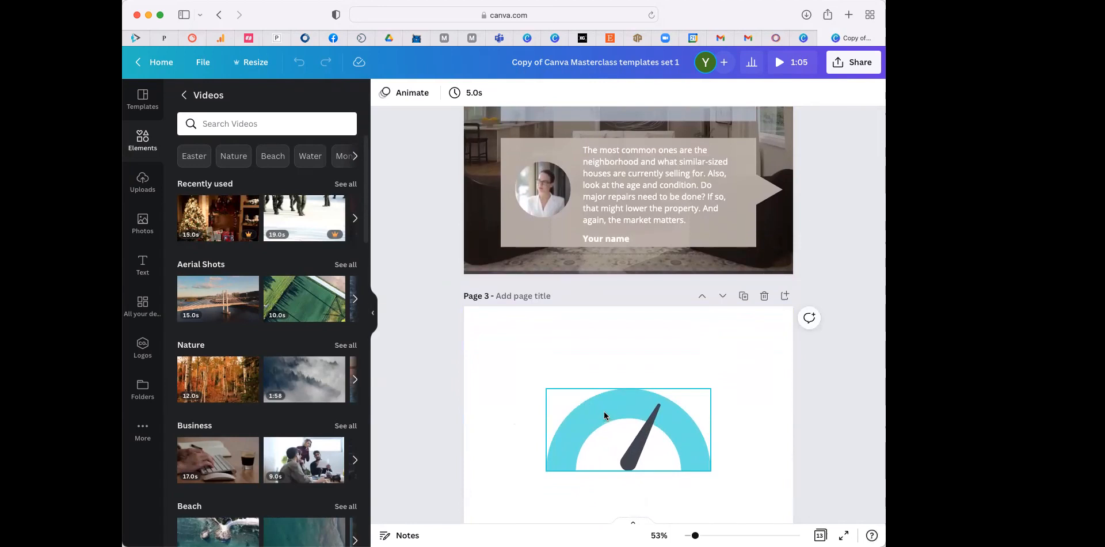
click(604, 413)
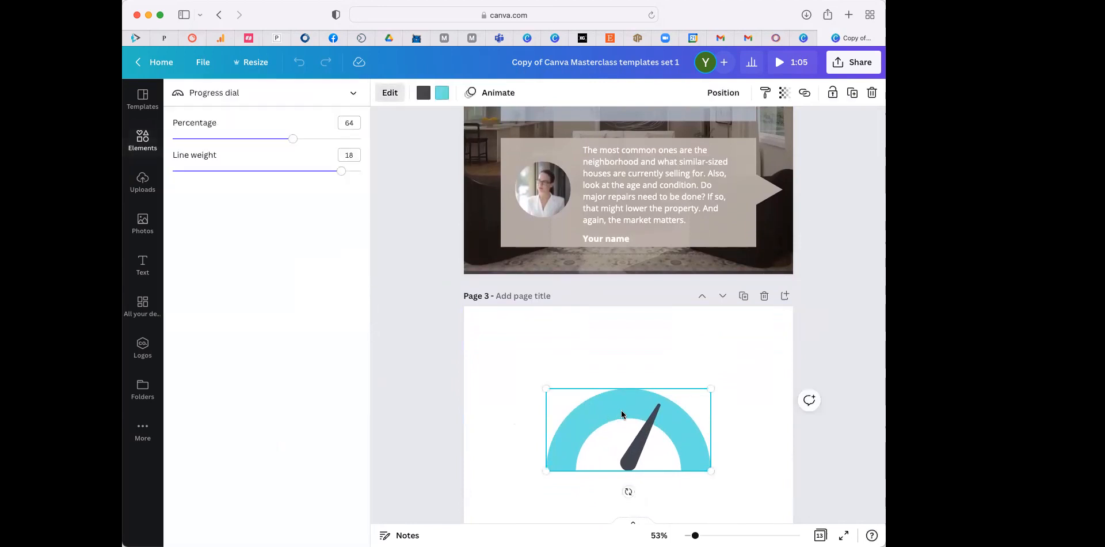
key(Delete)
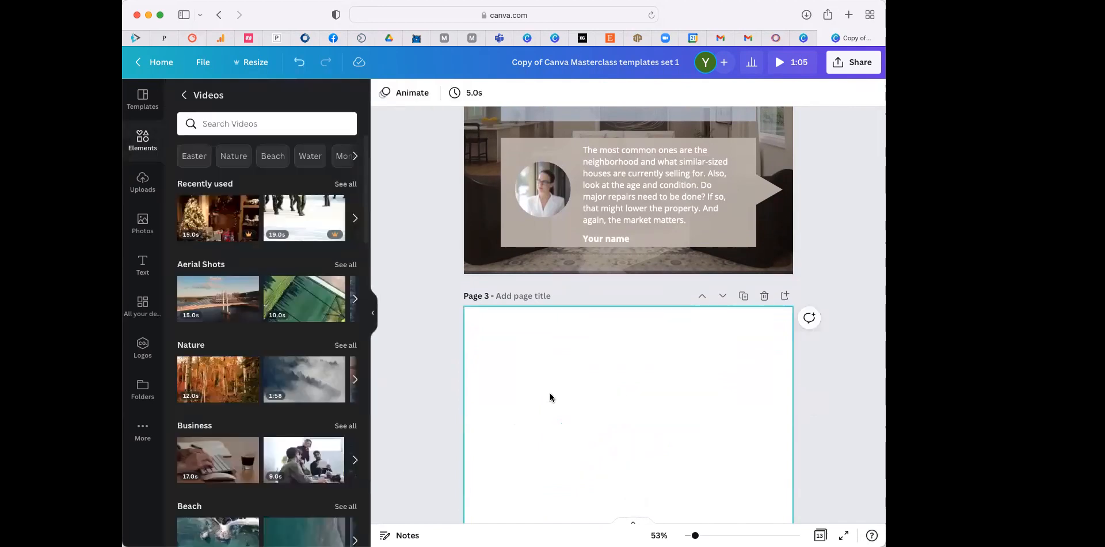
- Place the 15-second bridge video from the Aerial Shots category on page 3
scroll(550, 392, down, 5)
scroll(550, 392, up, 1)
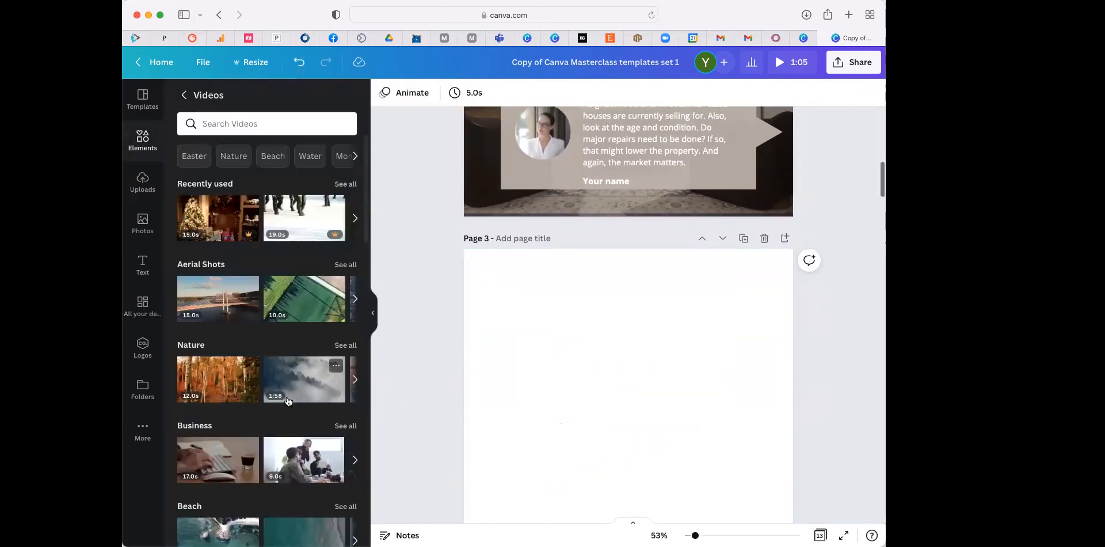
scroll(289, 399, down, 4)
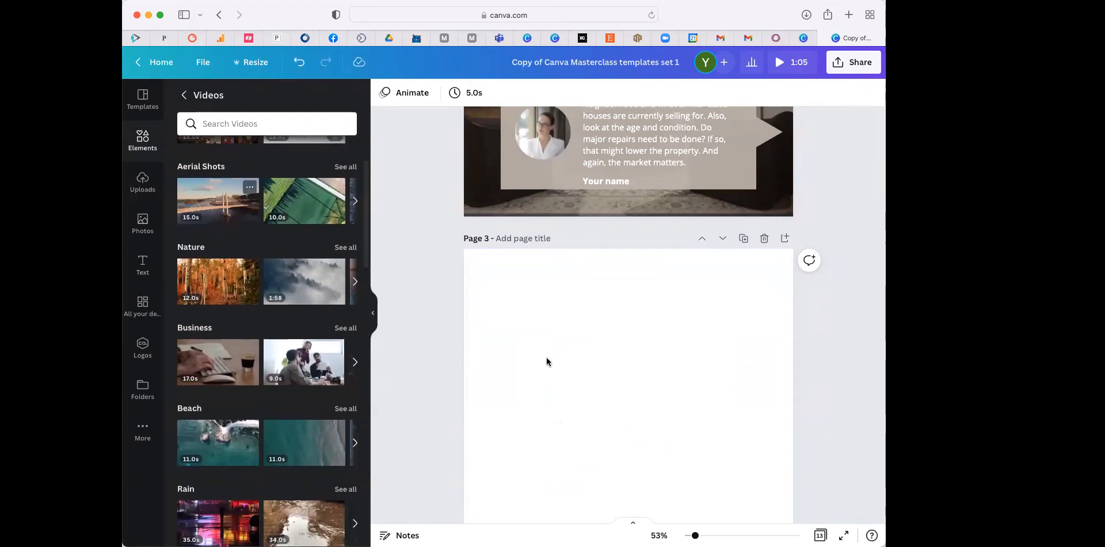
drag(610, 417, 619, 448)
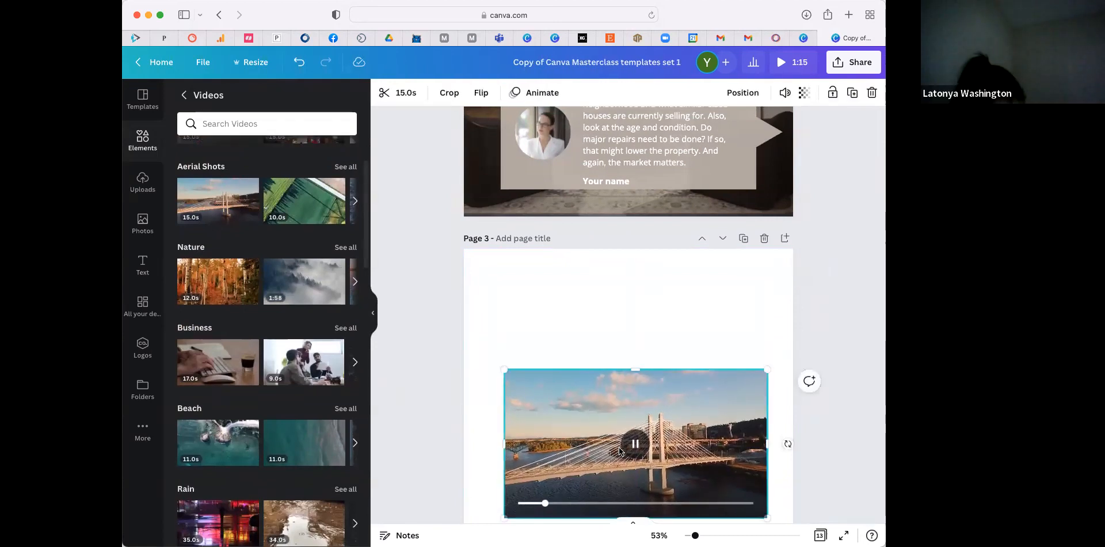
- Enlarge the bridge video beyond both sides of page 3 and extend its frame upward
scroll(619, 450, down, 2)
drag(767, 447, 784, 483)
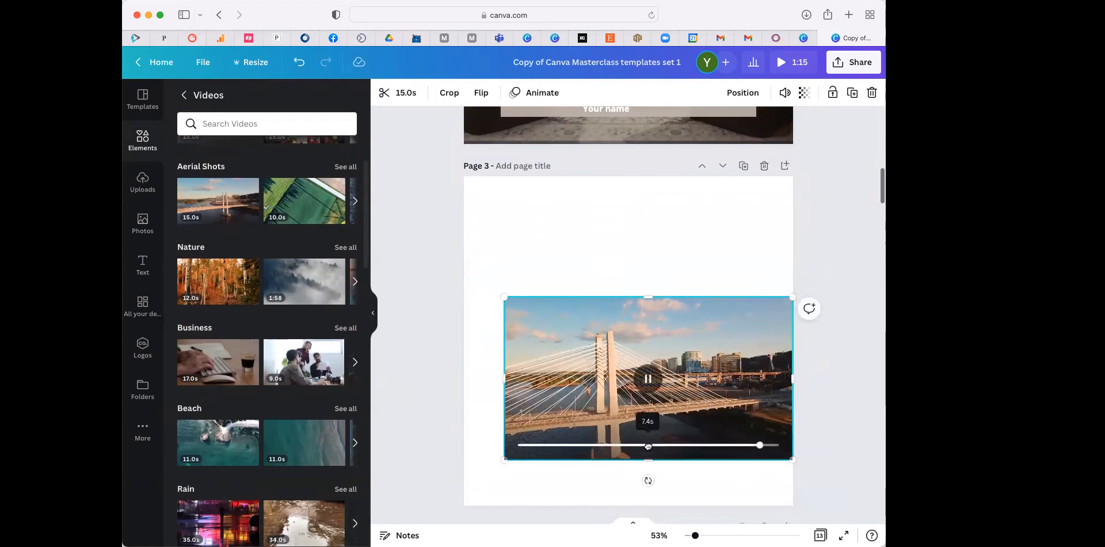
drag(503, 295, 434, 258)
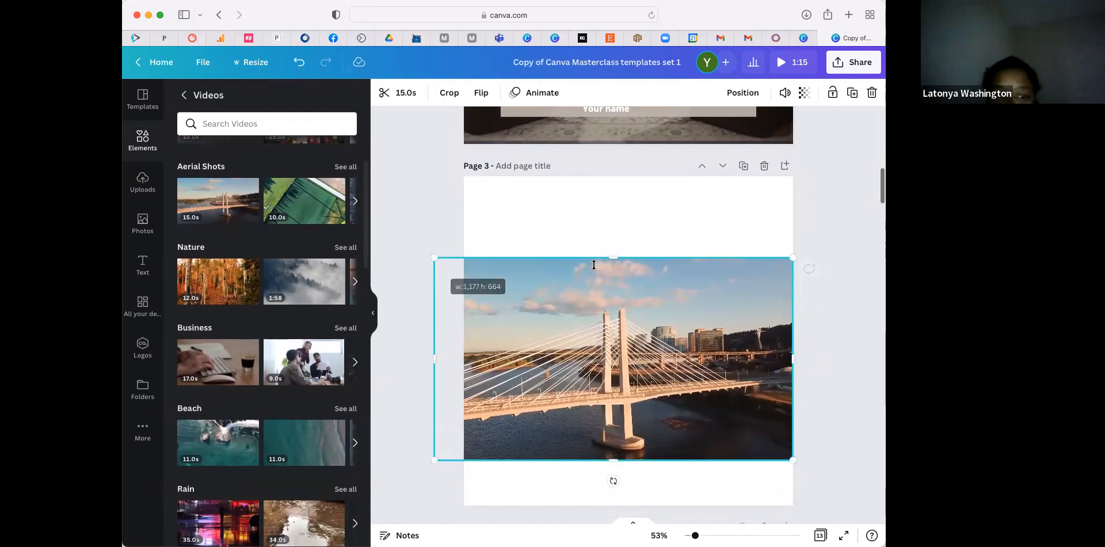
drag(793, 258, 821, 242)
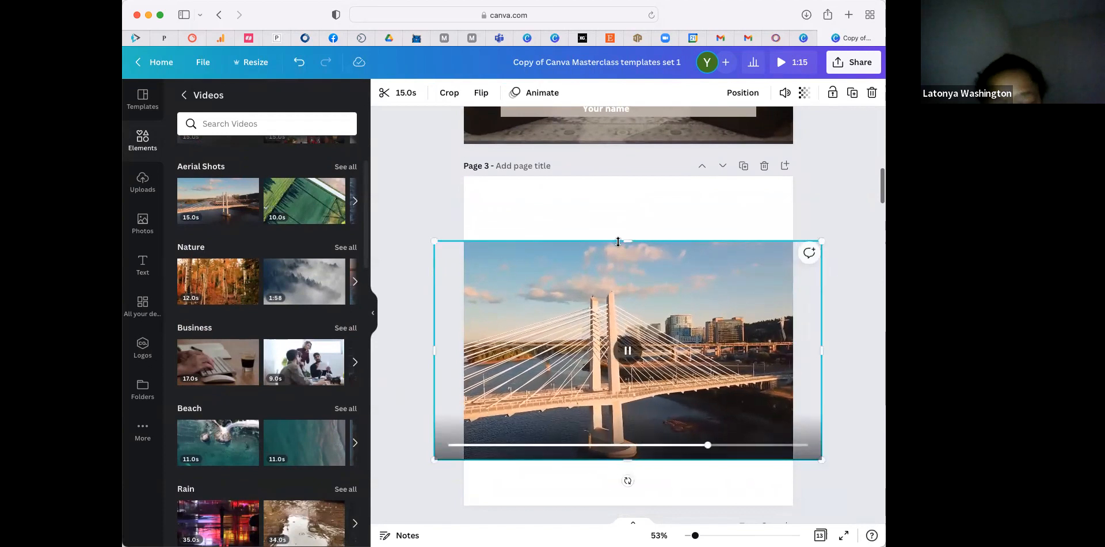
mouse_move(633, 239)
mouse_down()
mouse_move(657, 200)
mouse_move(636, 242)
mouse_up()
click(567, 215)
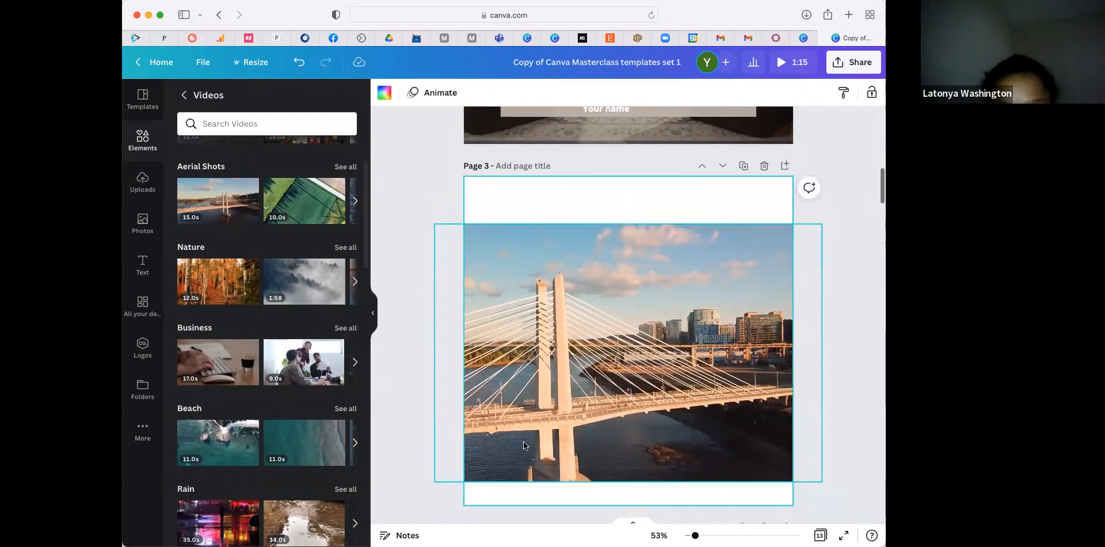
- Pause the bridge video's playback and delete the video from page 3
click(630, 348)
click(629, 350)
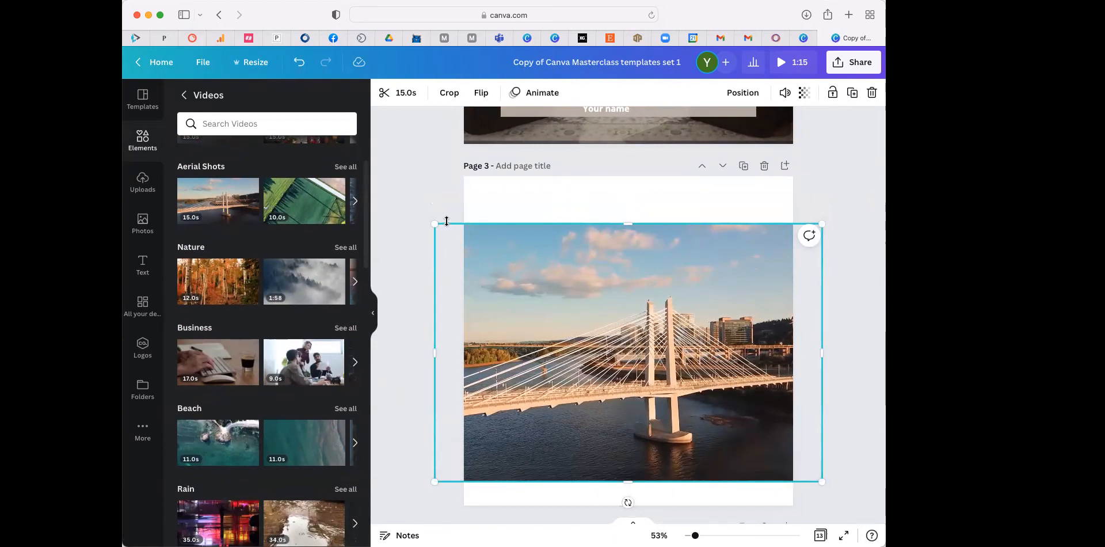
click(548, 200)
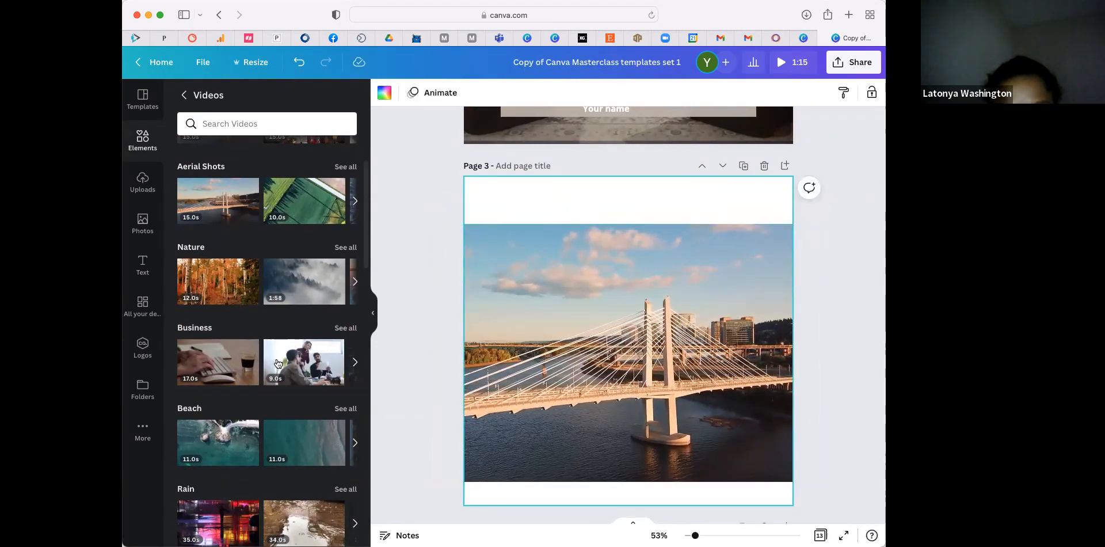
click(754, 269)
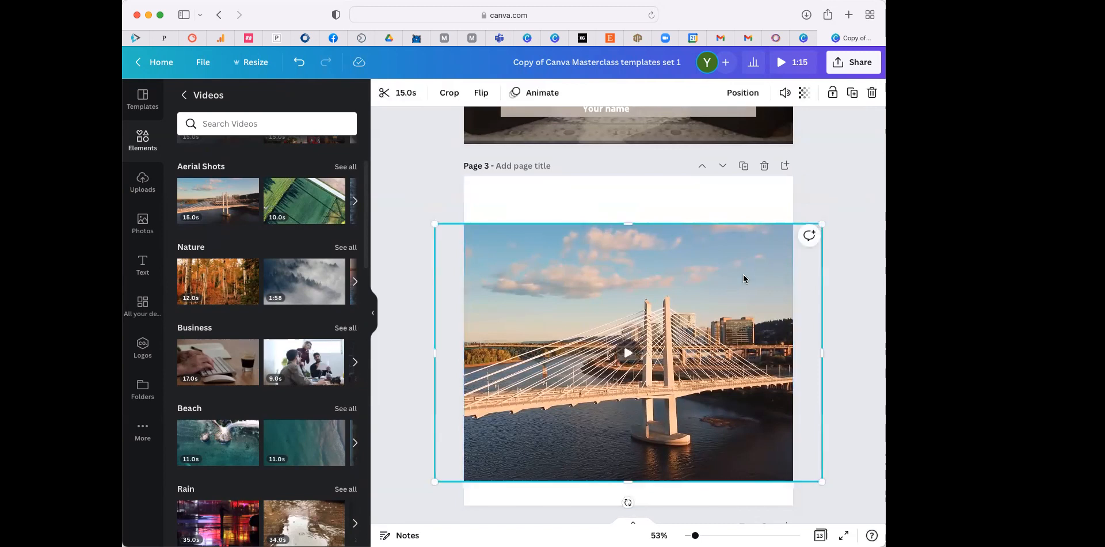
key(Delete)
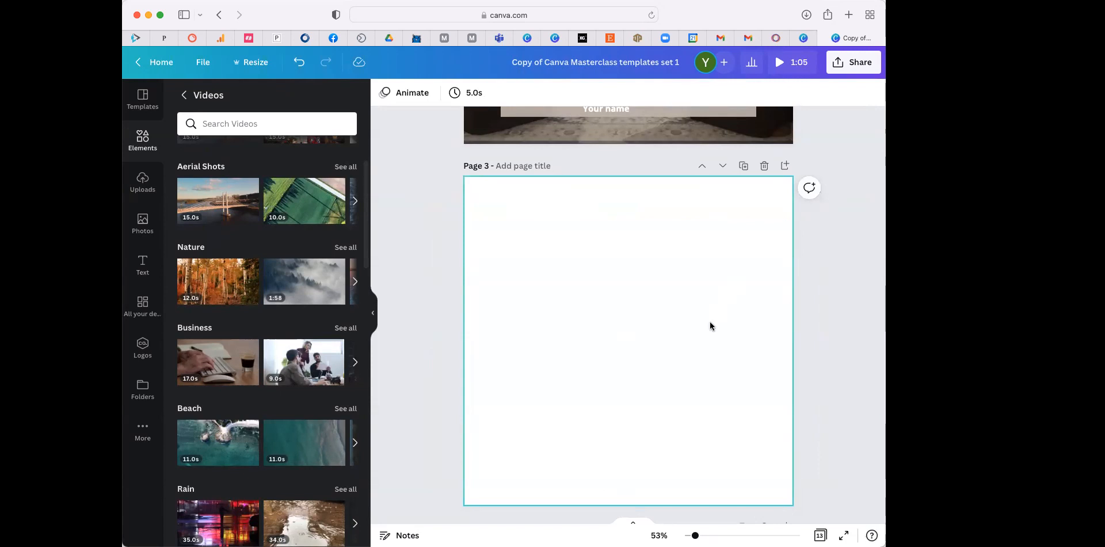
- Add the 23-second white cloud video from the Sky category to page 3, slightly enlarged and centred across the page's upper edge
scroll(707, 332, up, 1)
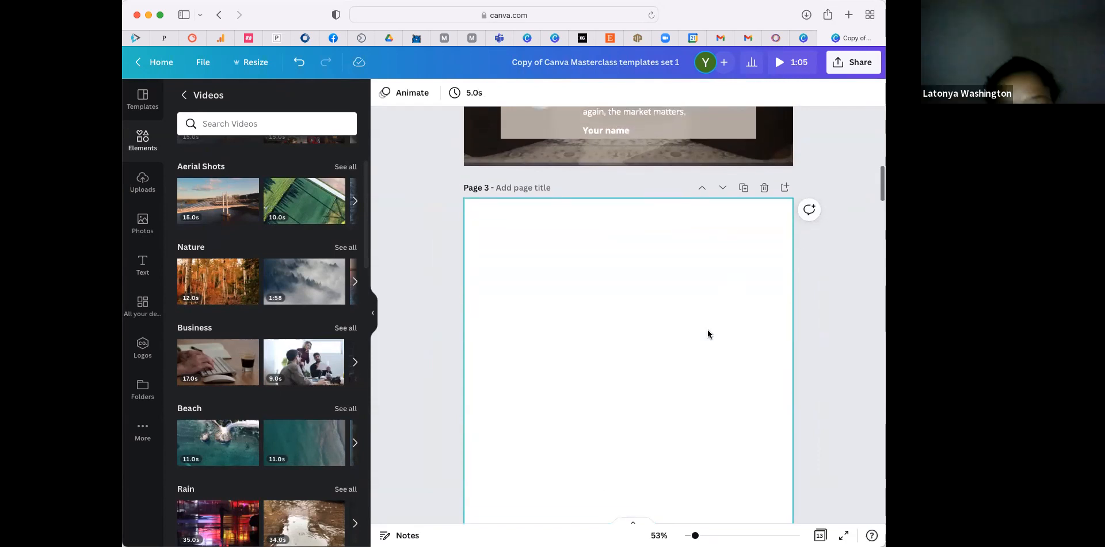
scroll(336, 375, down, 4)
scroll(336, 370, down, 1)
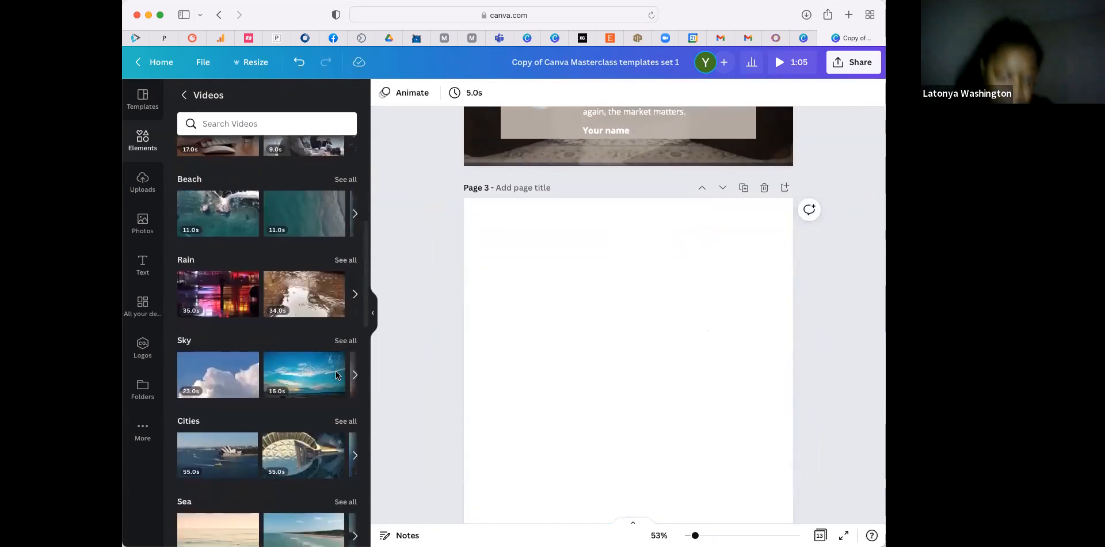
click(242, 404)
drag(620, 320, 555, 222)
drag(697, 334, 706, 340)
click(537, 271)
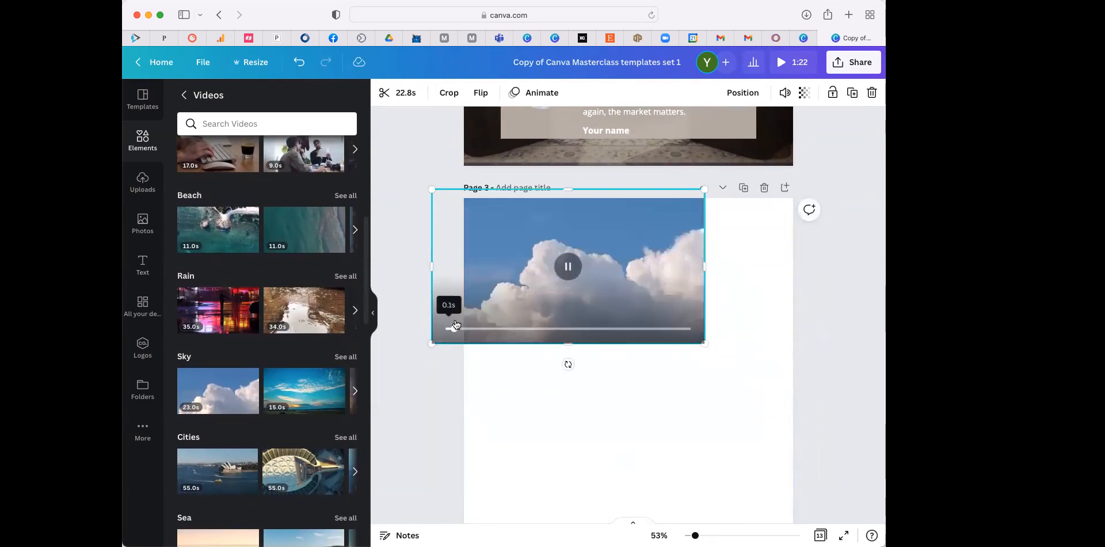
drag(536, 271, 599, 259)
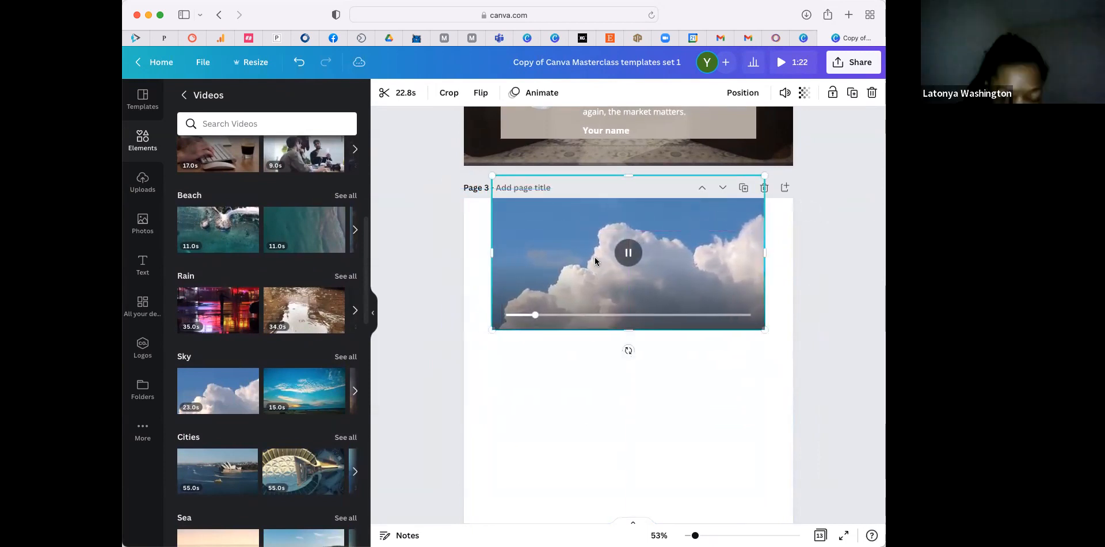
- Add the uploaded photo of the woman in the teal outfit to page 3 and remove its background
click(151, 194)
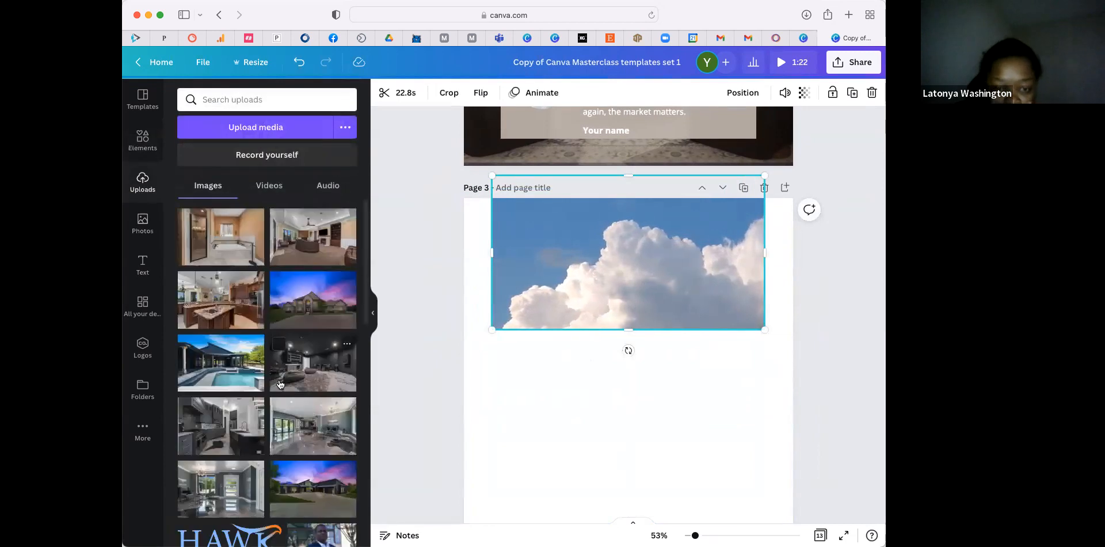
scroll(312, 414, down, 3)
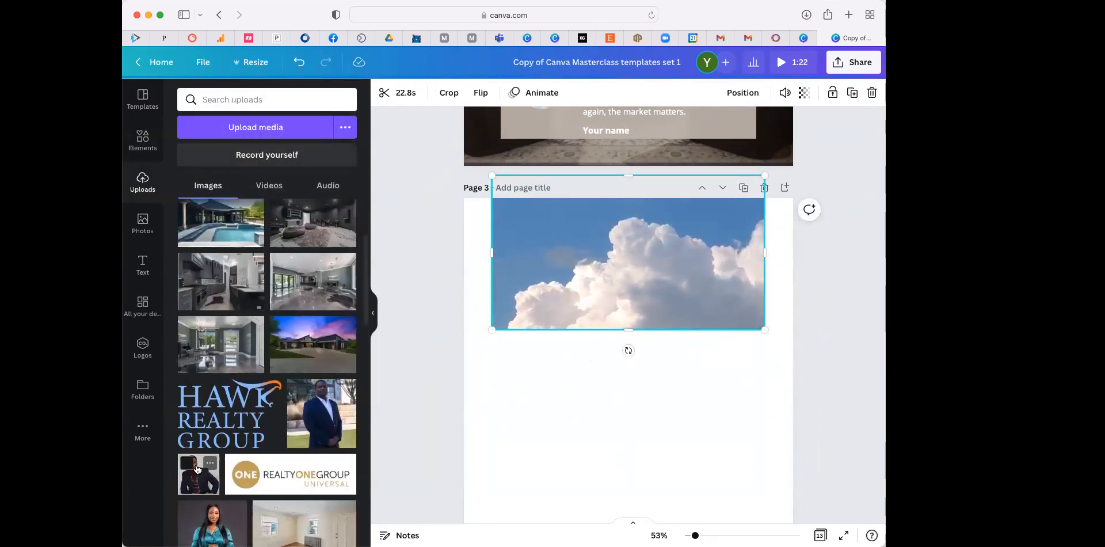
drag(220, 513, 634, 362)
scroll(621, 411, down, 1)
click(403, 92)
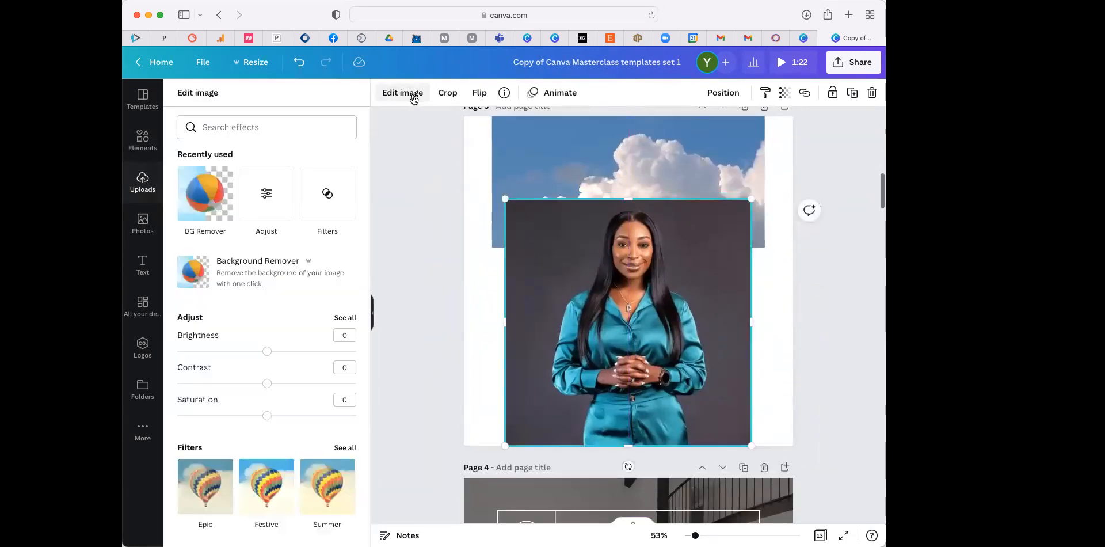
click(224, 185)
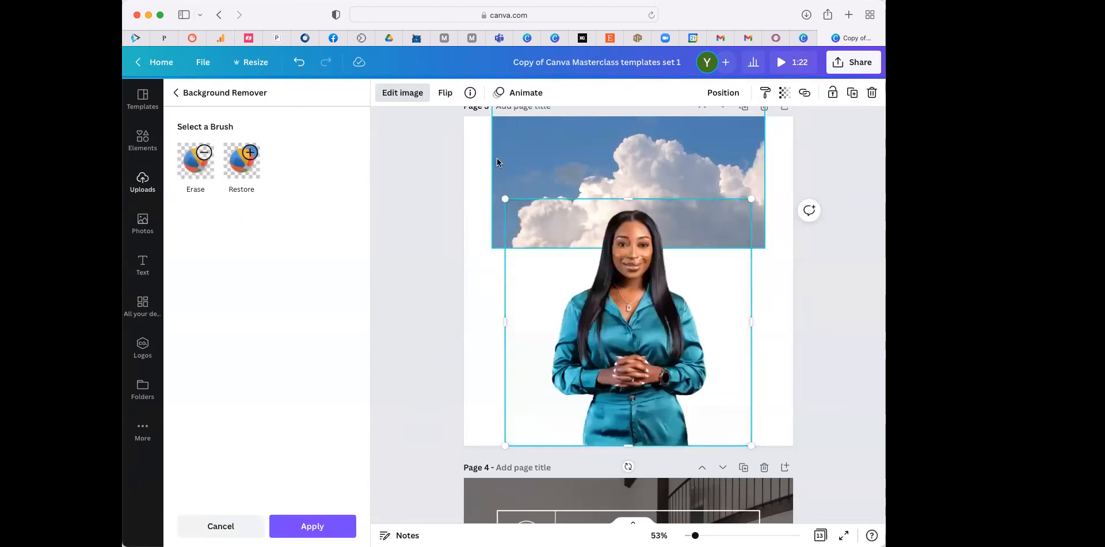
- Enlarge the cloud video to span page 3's full width, and slightly enlarge the woman's cut-out photo in front of it
click(496, 160)
drag(490, 190, 449, 196)
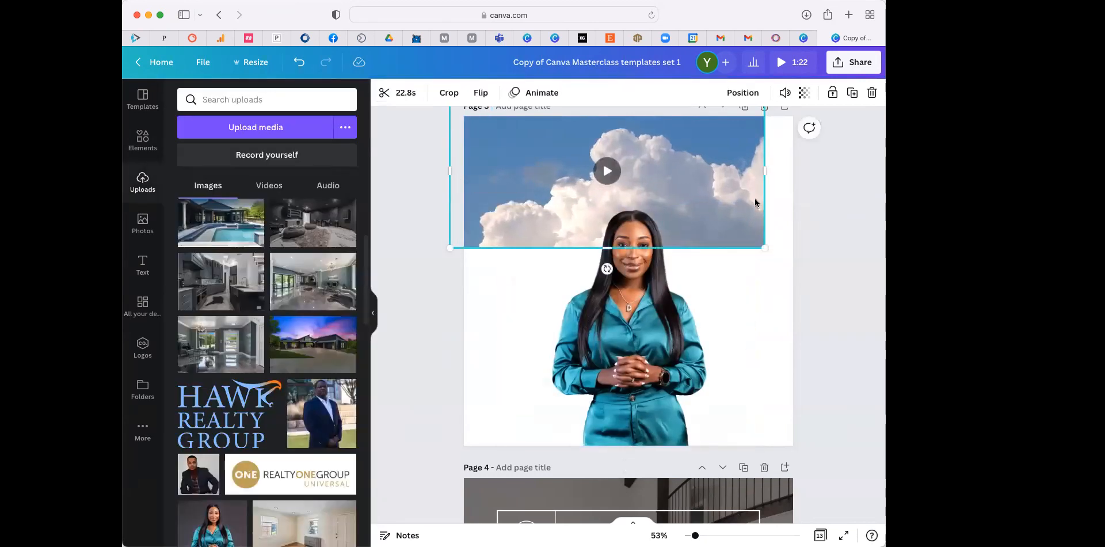
drag(766, 247, 839, 280)
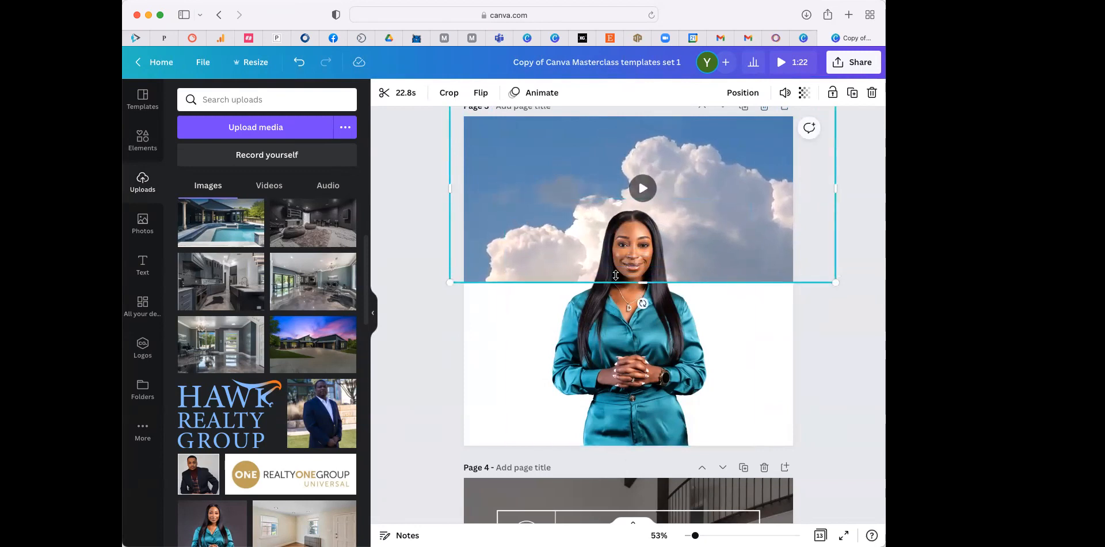
click(619, 322)
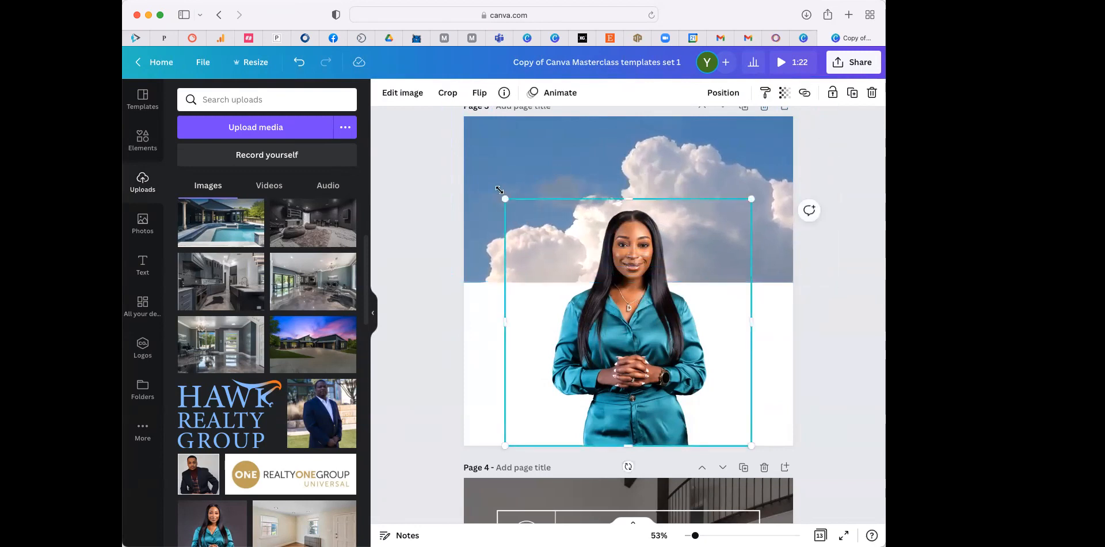
drag(498, 198, 483, 178)
drag(617, 291, 633, 292)
click(523, 383)
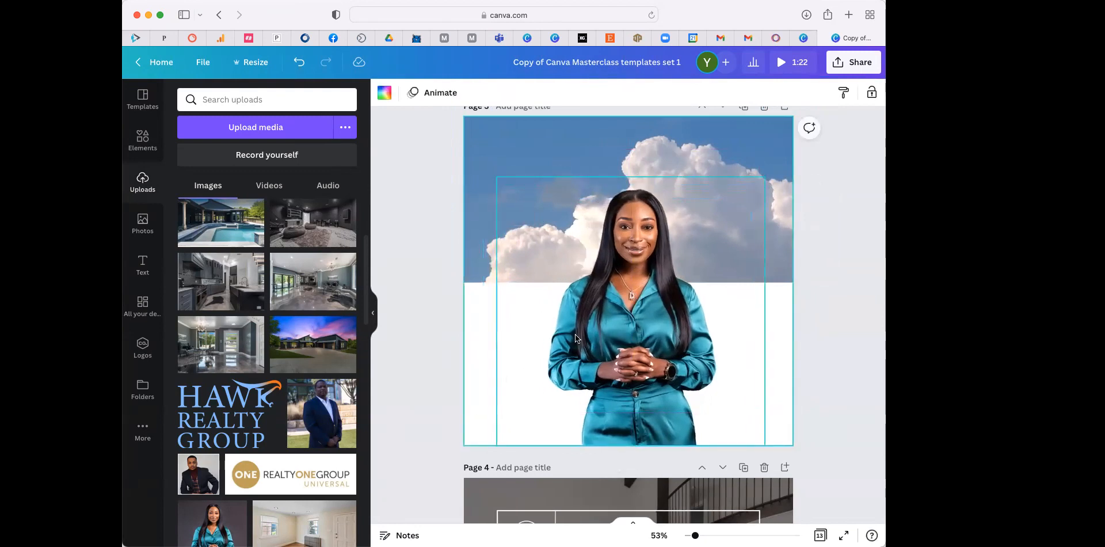
- Open the full-screen preview of the design and return to the editor
click(781, 64)
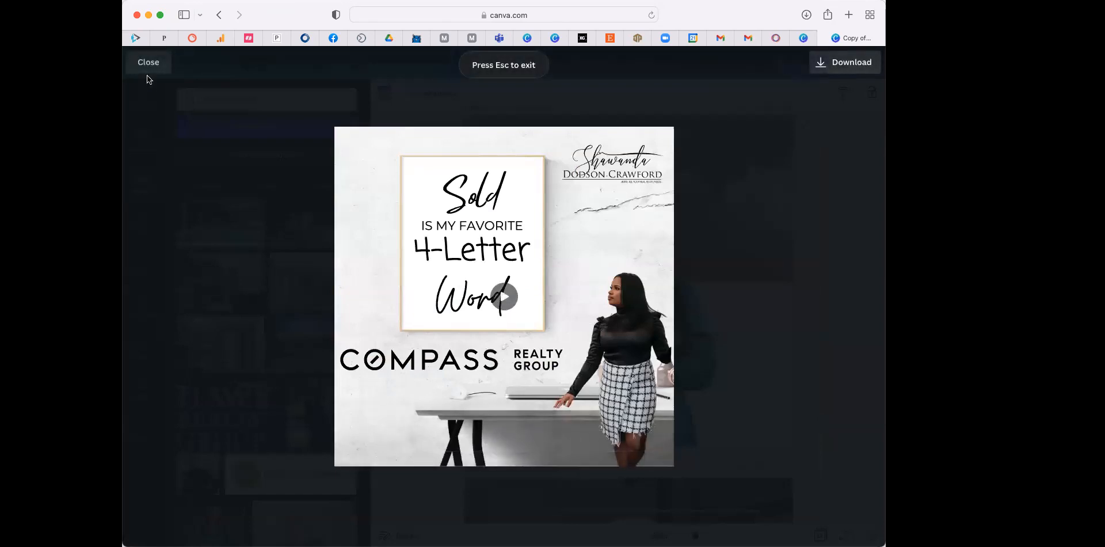
key(Escape)
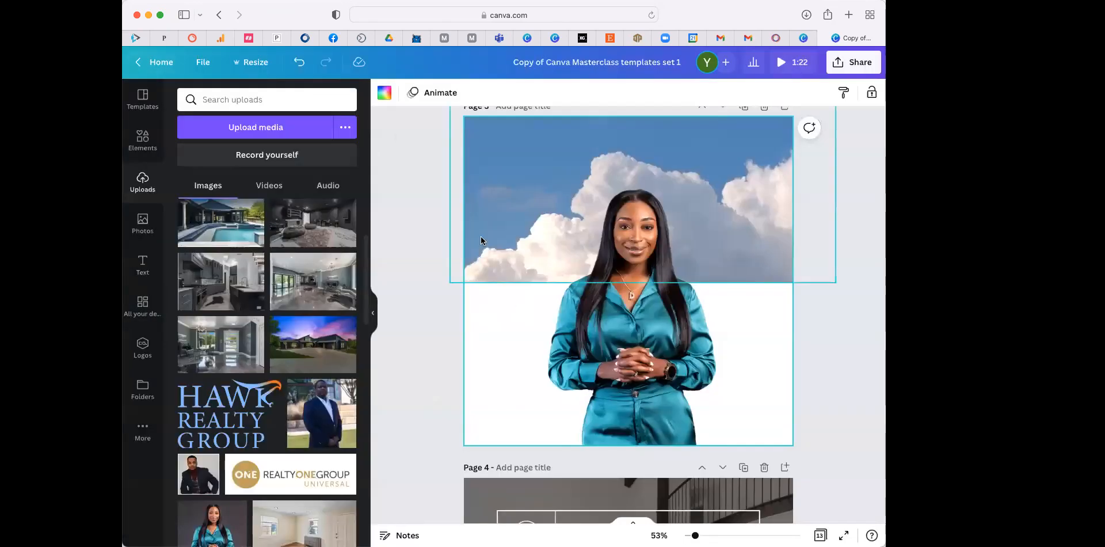
click(543, 174)
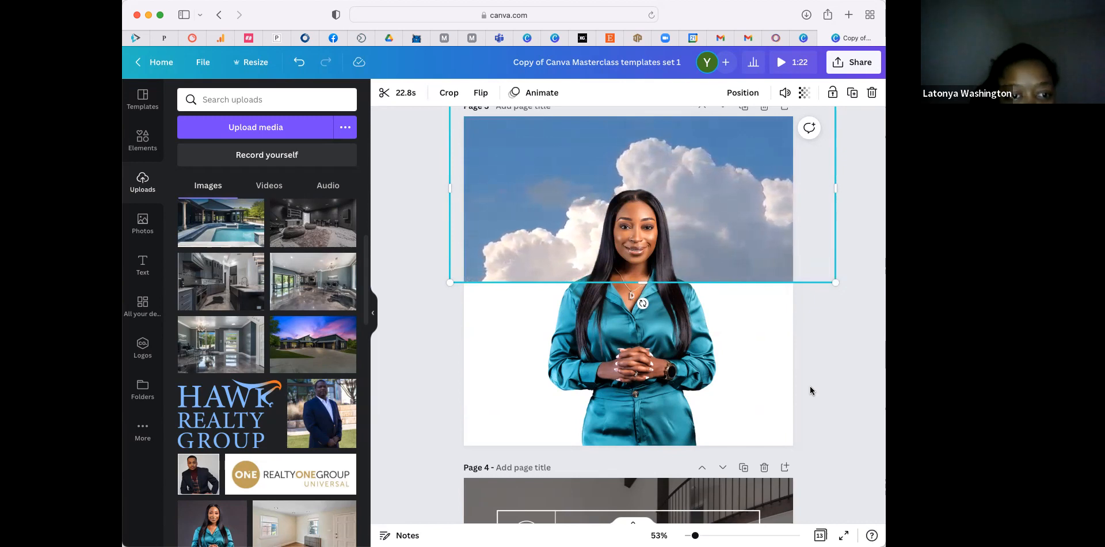
- Reopen the video elements and delete the cloud video and the woman's photo from page 3
scroll(742, 325, down, 2)
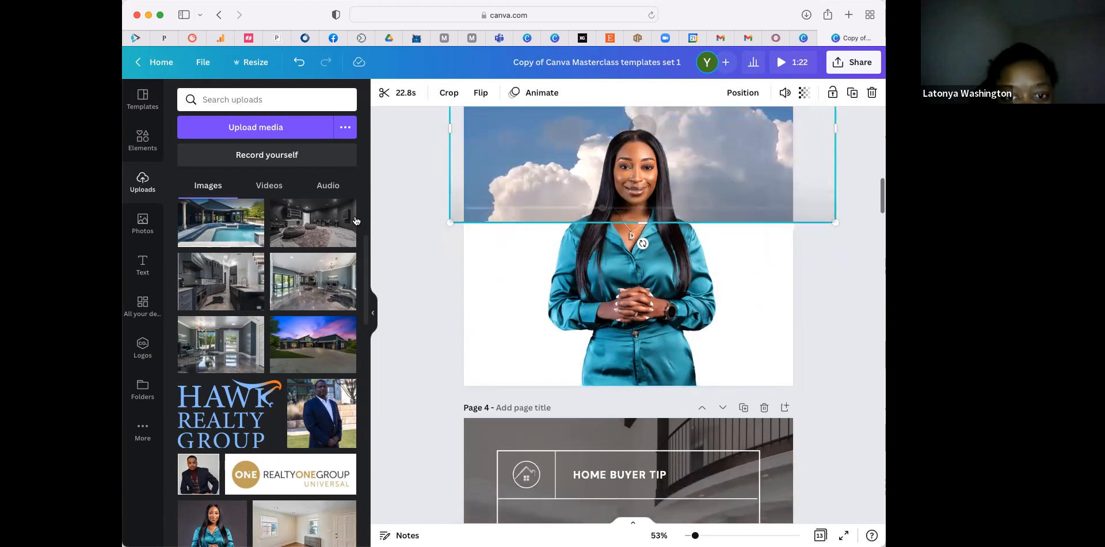
click(377, 260)
scroll(267, 287, up, 4)
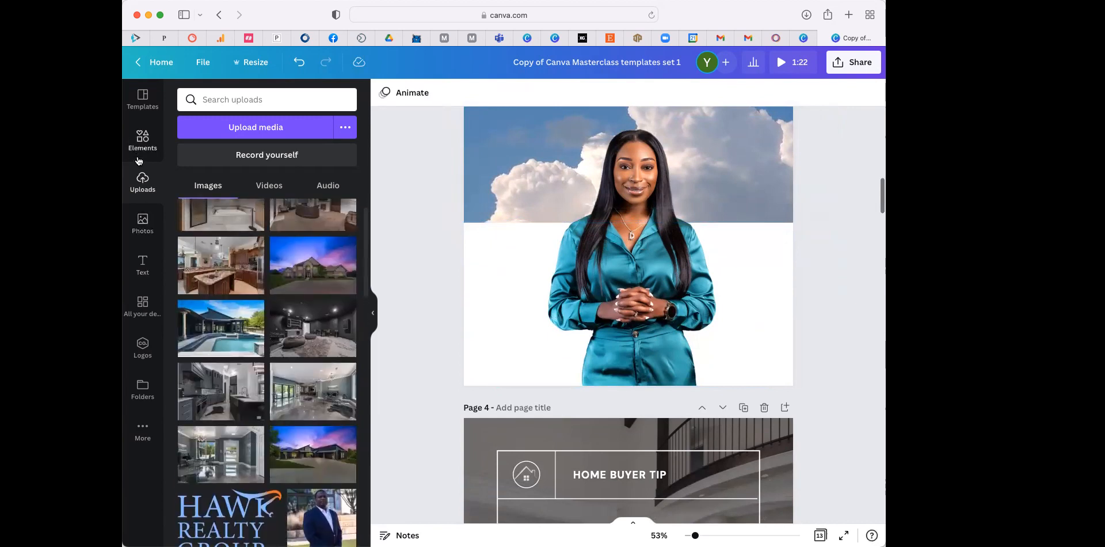
click(143, 139)
scroll(326, 407, down, 5)
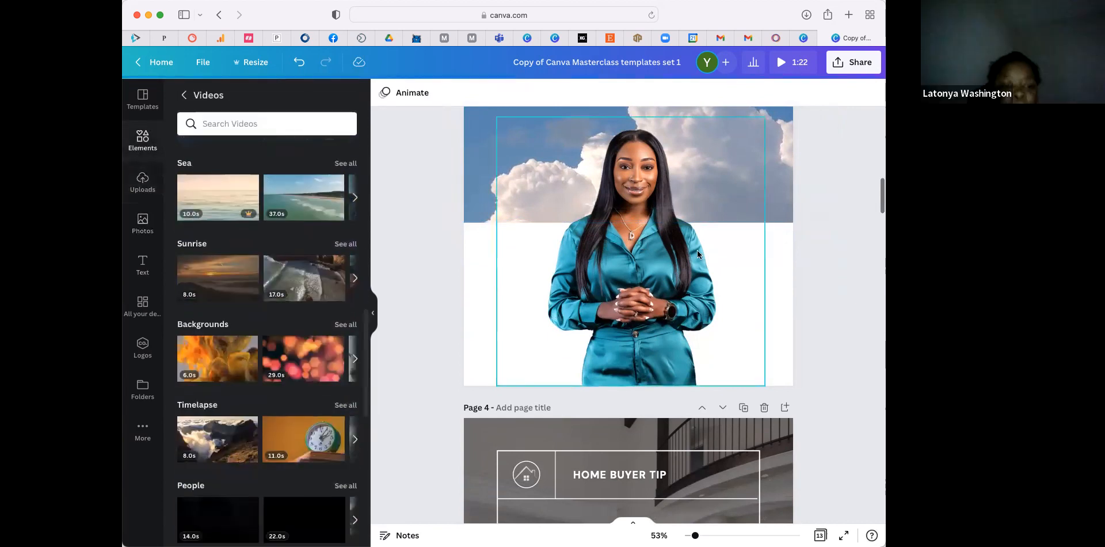
scroll(696, 249, up, 4)
click(754, 319)
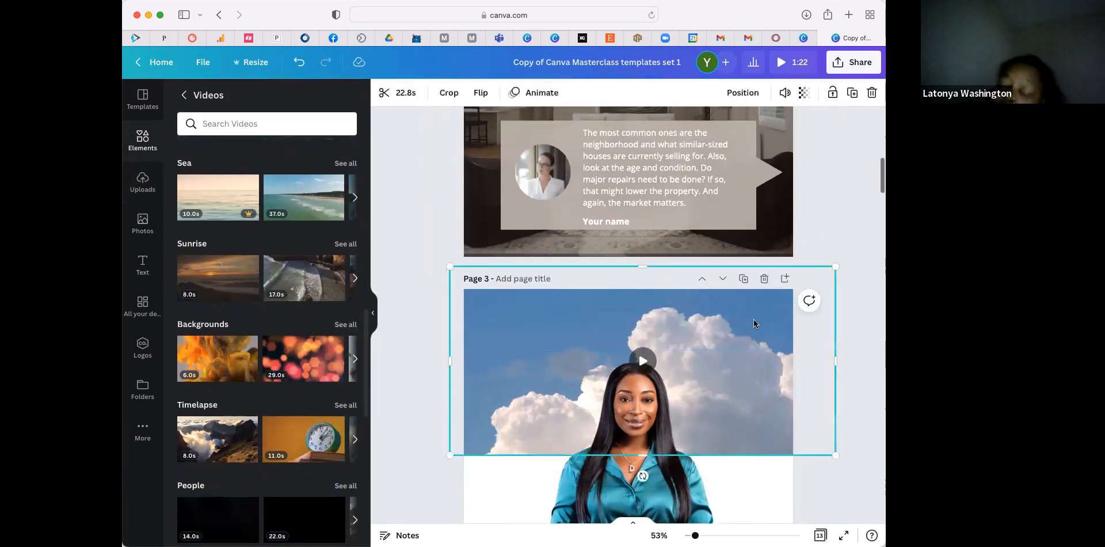
key(Delete)
click(661, 422)
key(Delete)
scroll(199, 391, down, 2)
- Search the video elements for "frame" and for "frames"
scroll(199, 391, up, 5)
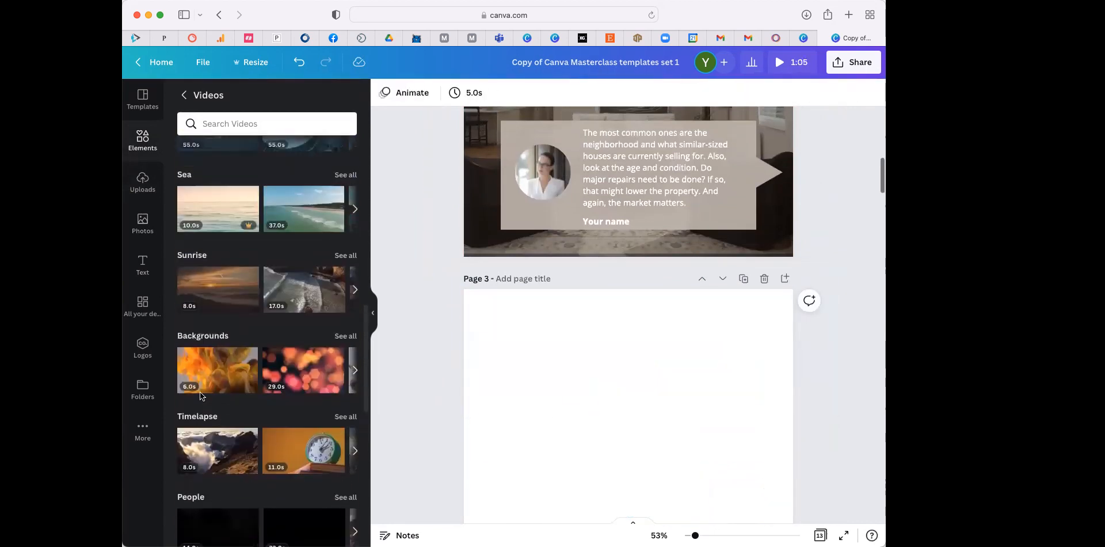
click(226, 123)
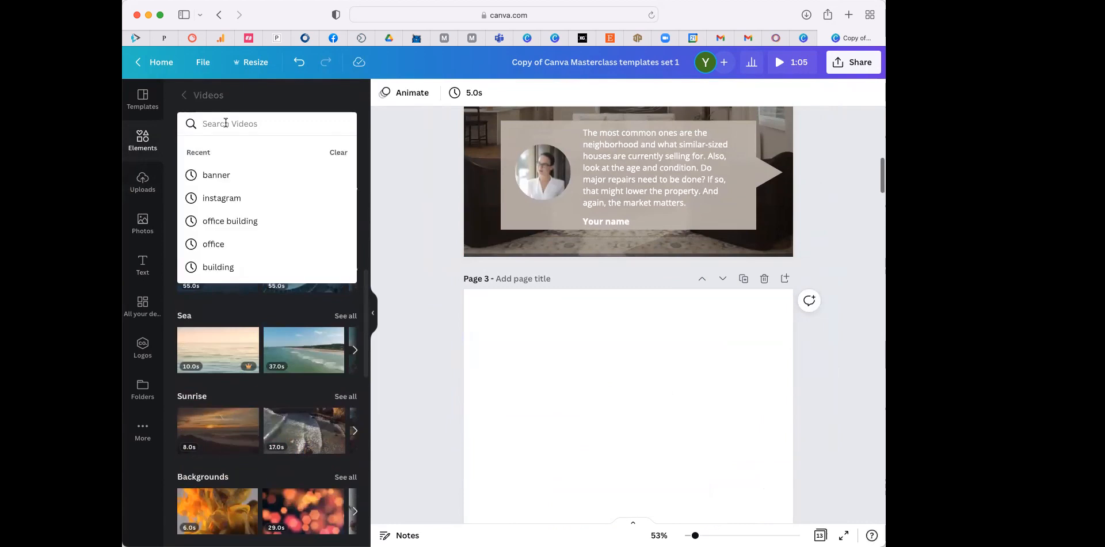
text(frame)
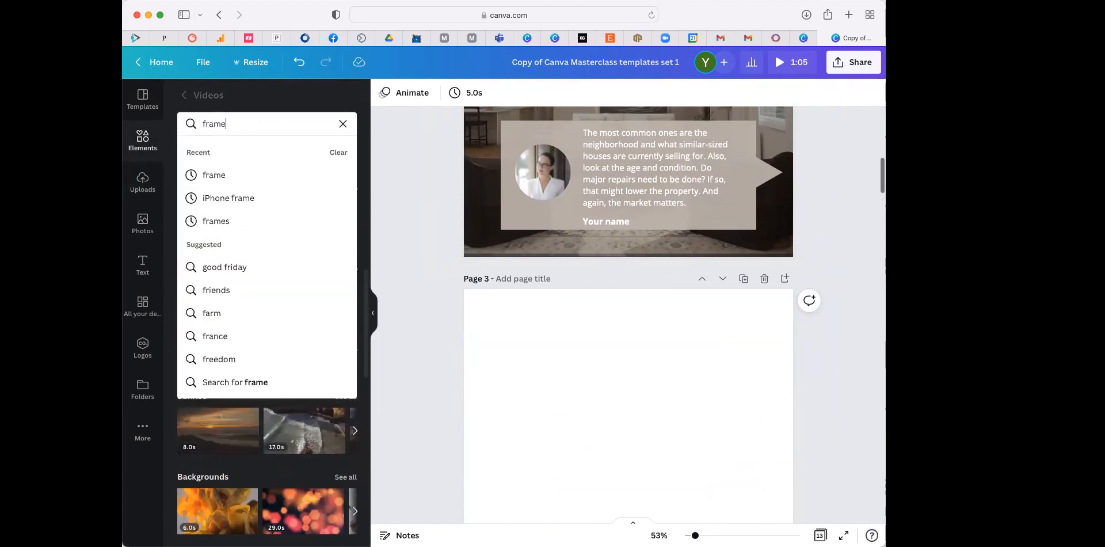
key(Return)
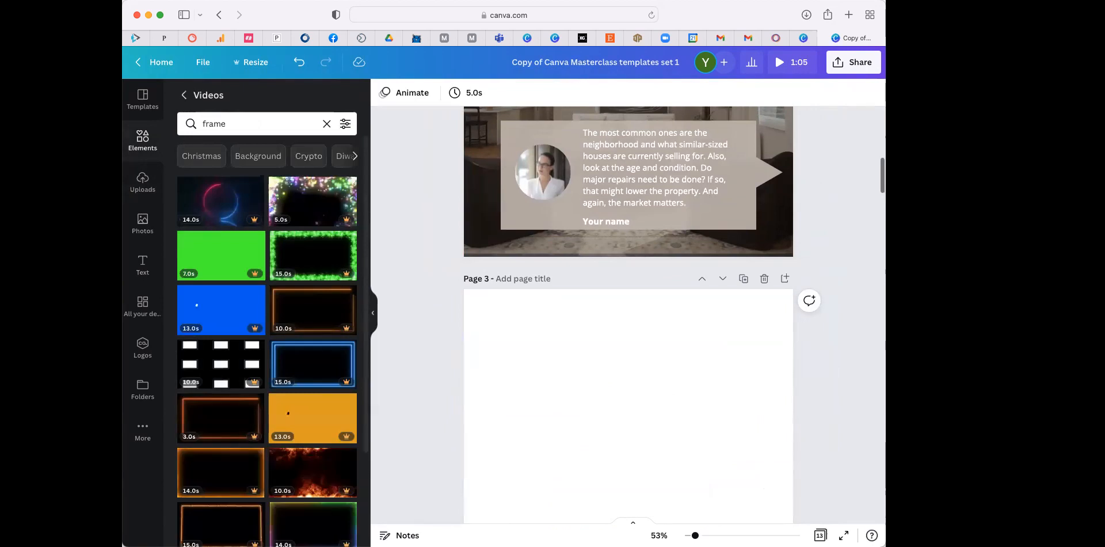
click(241, 121)
text(s)
key(Return)
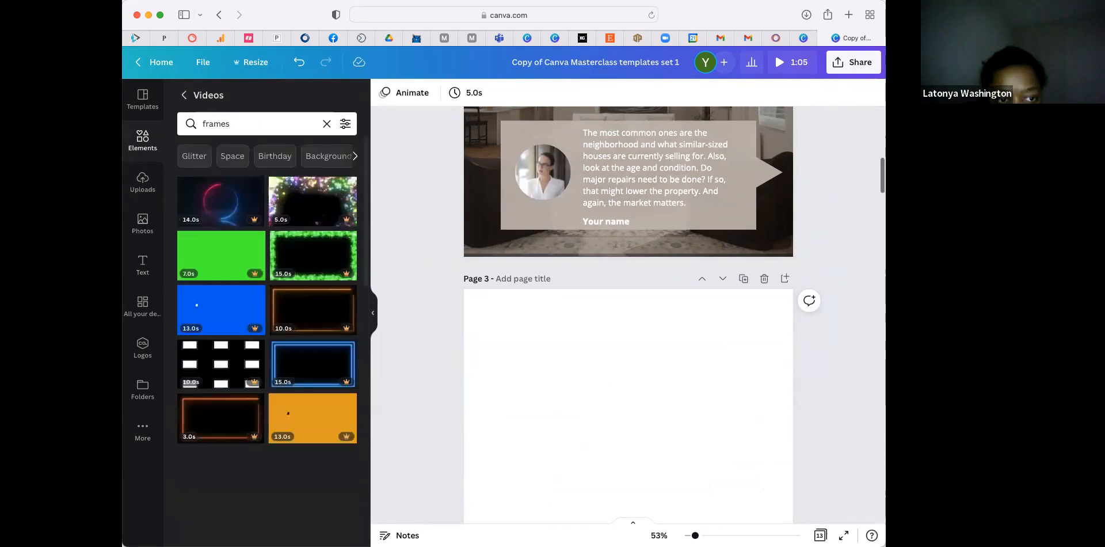
- Search all elements for "frames" and add the rounded portrait frame with a dark outline to page 3
click(184, 96)
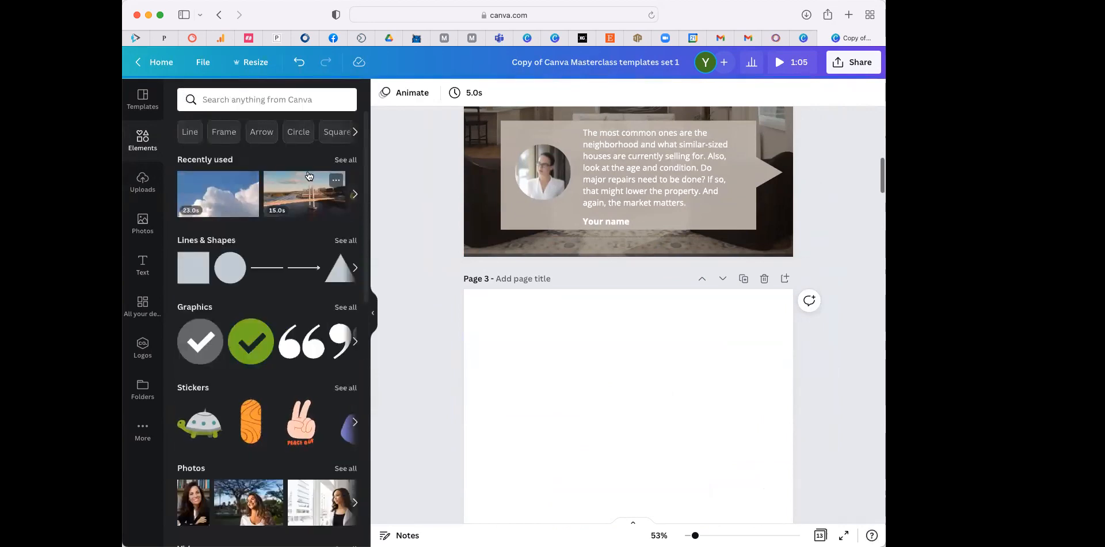
click(284, 108)
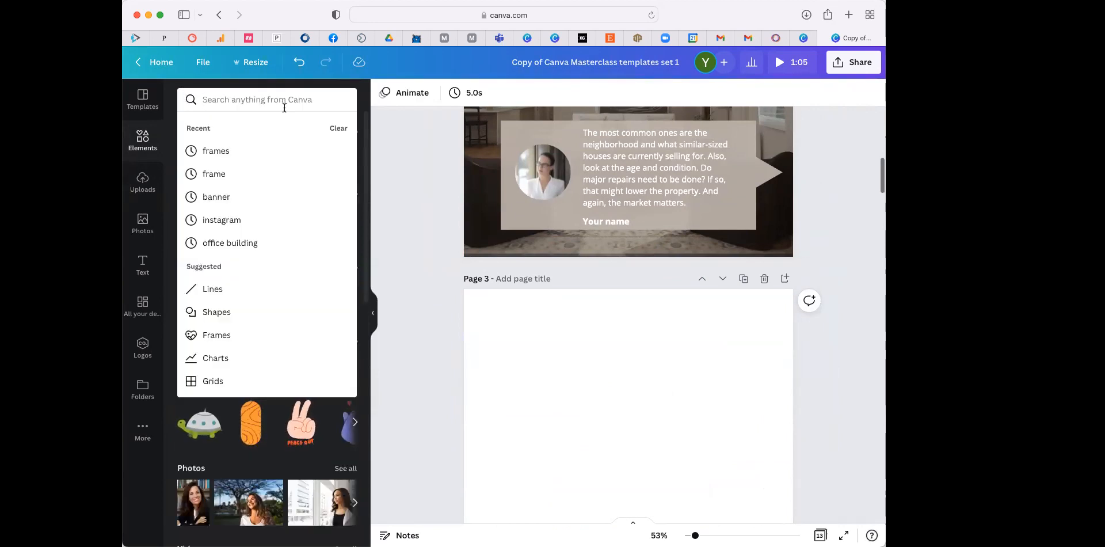
text(frames)
key(Return)
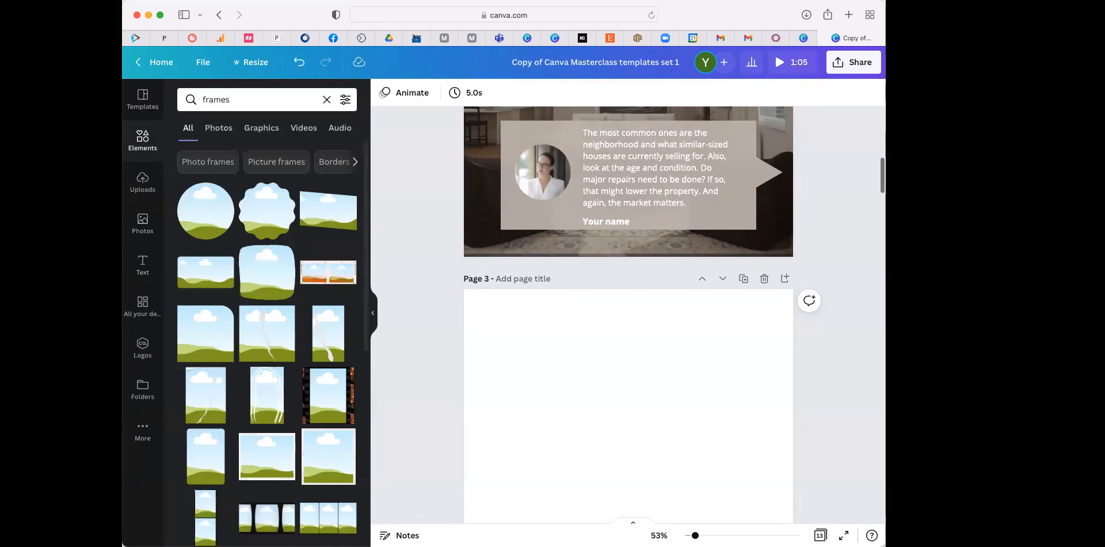
scroll(237, 393, down, 3)
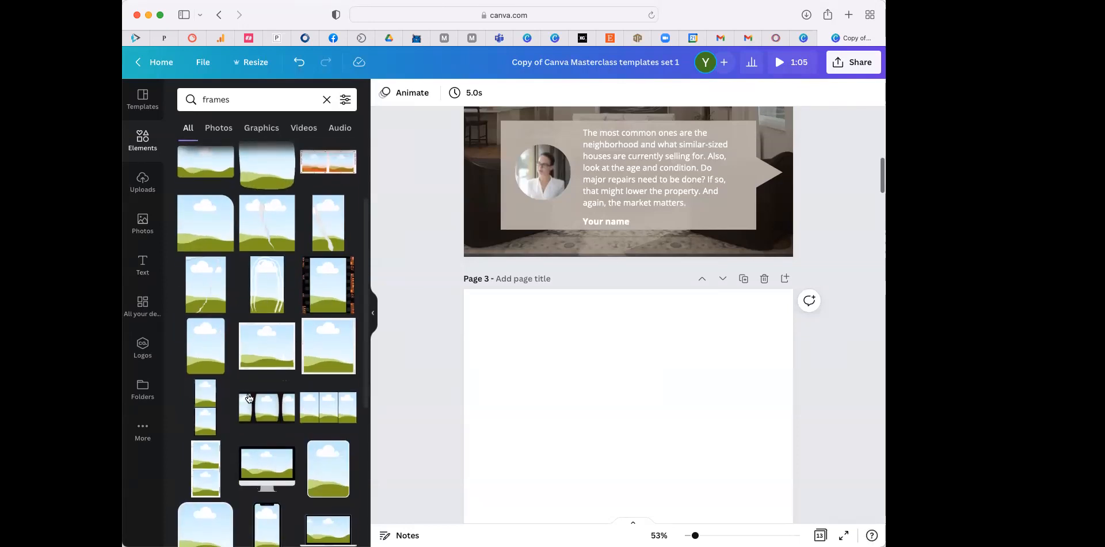
click(315, 489)
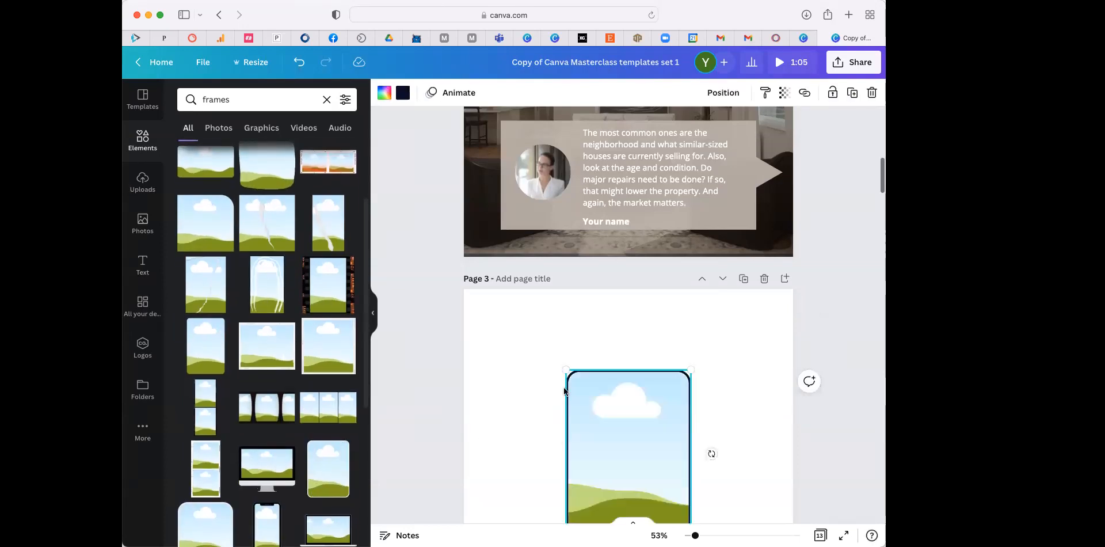
- Enlarge the rounded frame and position it near the middle of page 3, slightly above centre
drag(565, 373, 527, 340)
drag(612, 377, 630, 371)
scroll(630, 371, down, 5)
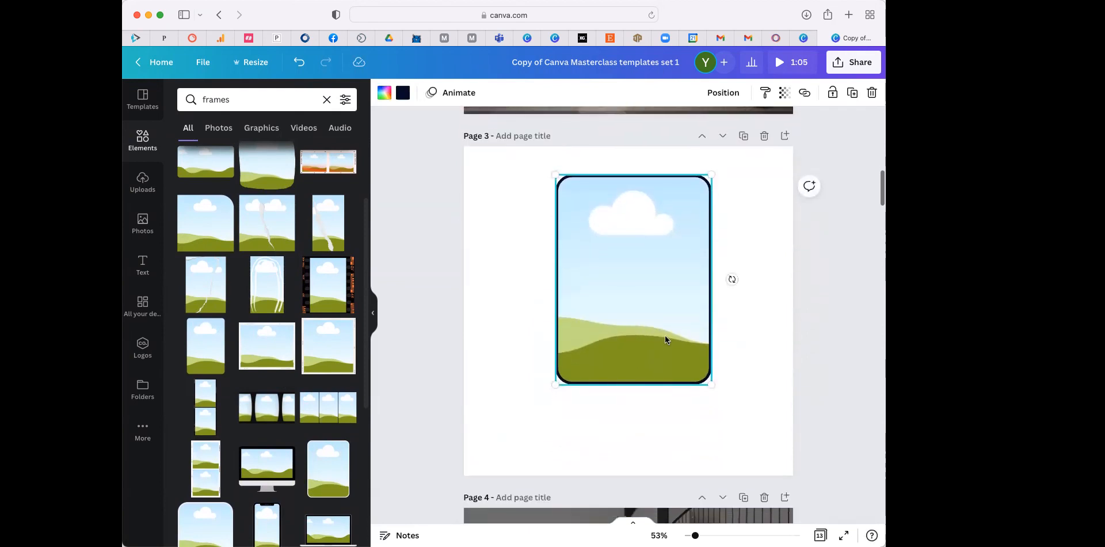
drag(665, 336, 664, 340)
click(503, 407)
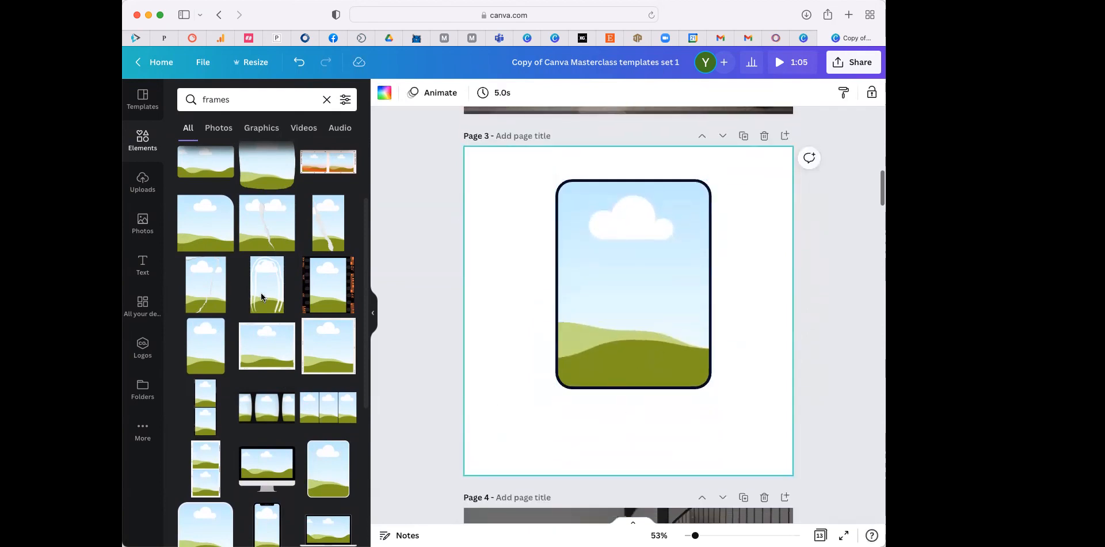
- Fill the rounded frame on page 3 with the uploaded photo of the man in the navy suit
click(142, 180)
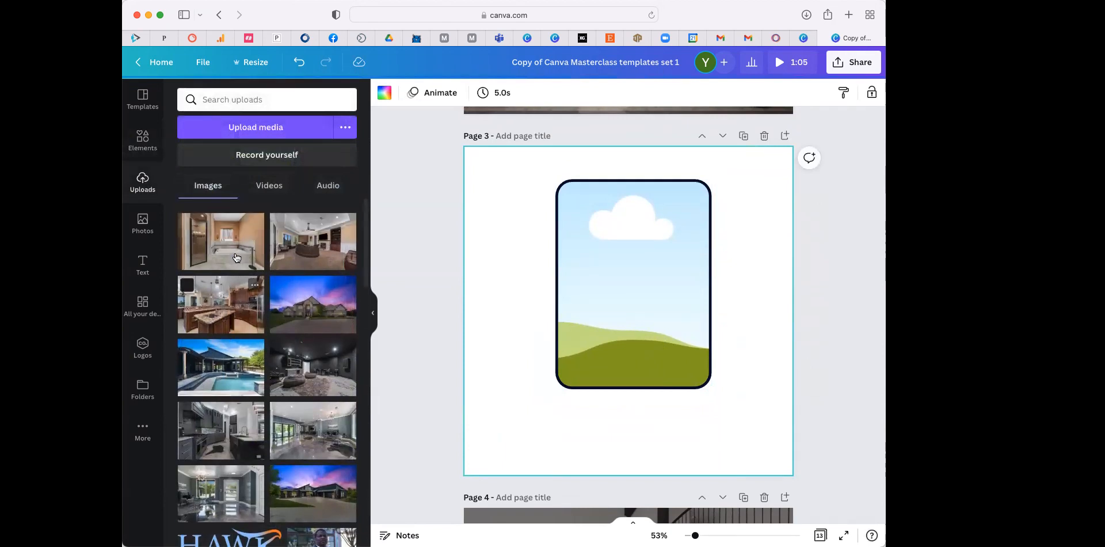
scroll(236, 257, down, 5)
drag(321, 269, 564, 322)
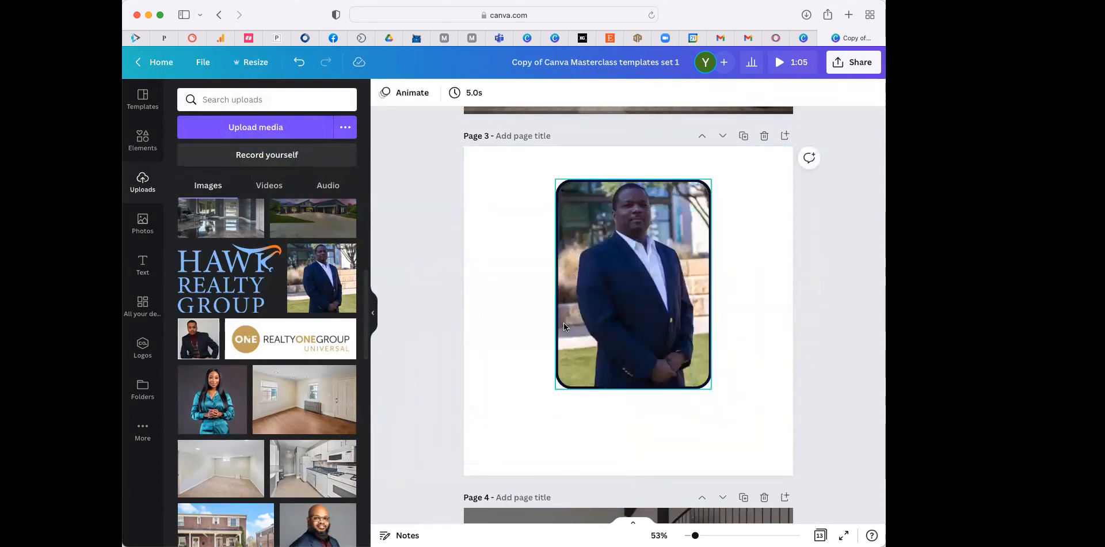
click(645, 214)
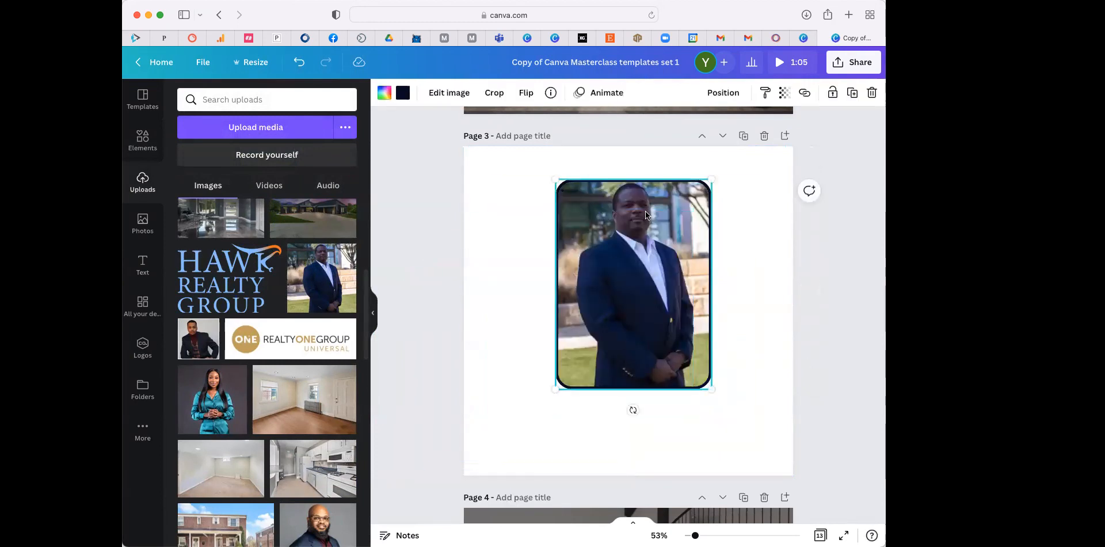
- Set the outline colour of the photo frame on page 3 to dark navy from the document colours
click(402, 92)
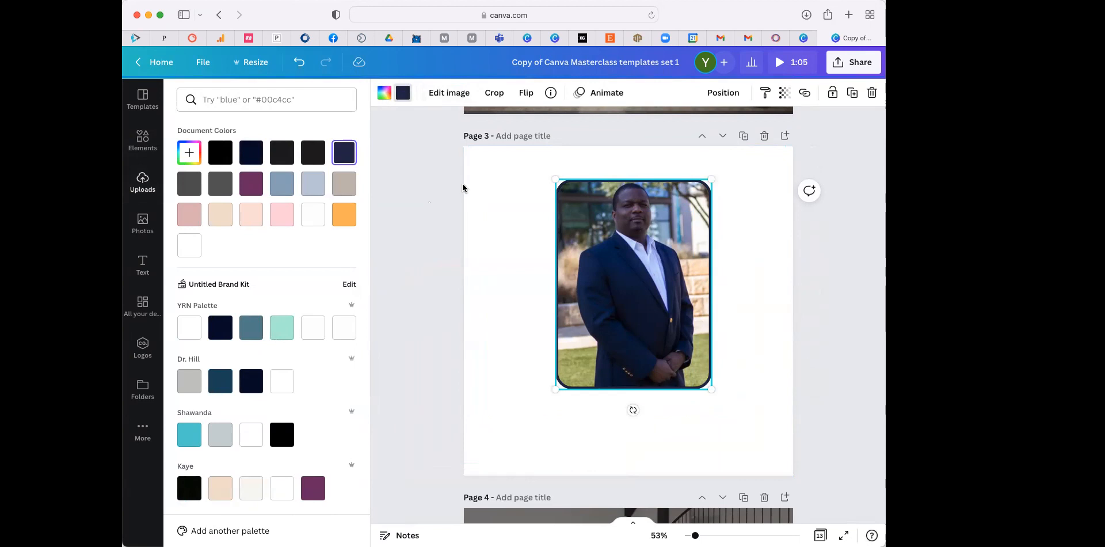
scroll(460, 193, down, 5)
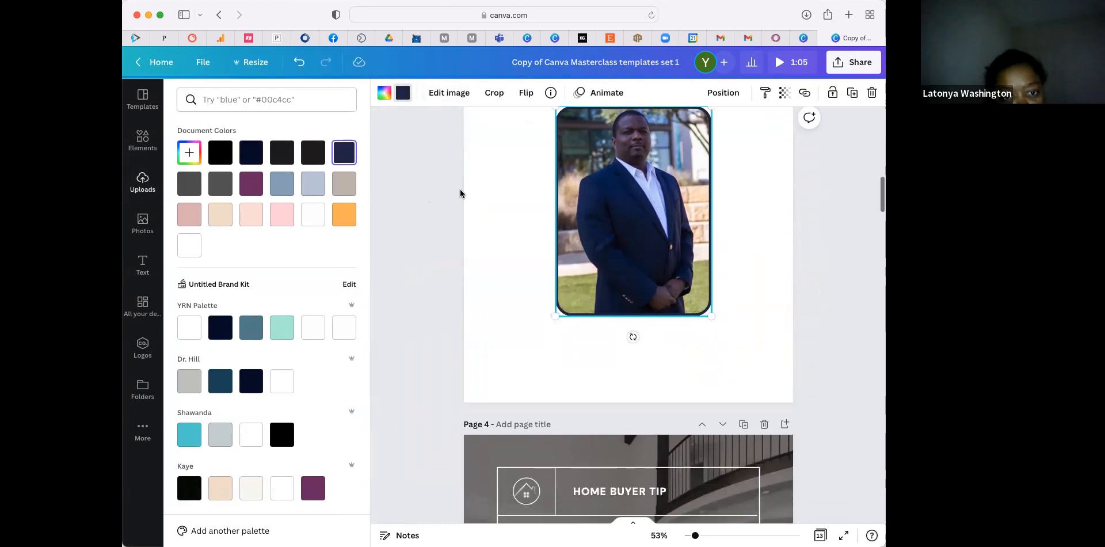
scroll(461, 193, up, 15)
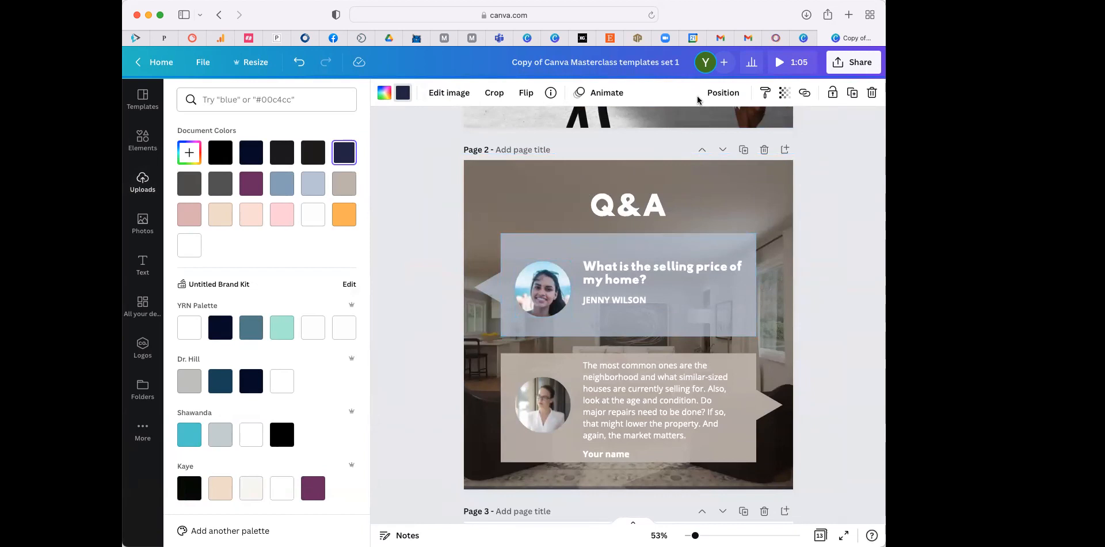
key(Escape)
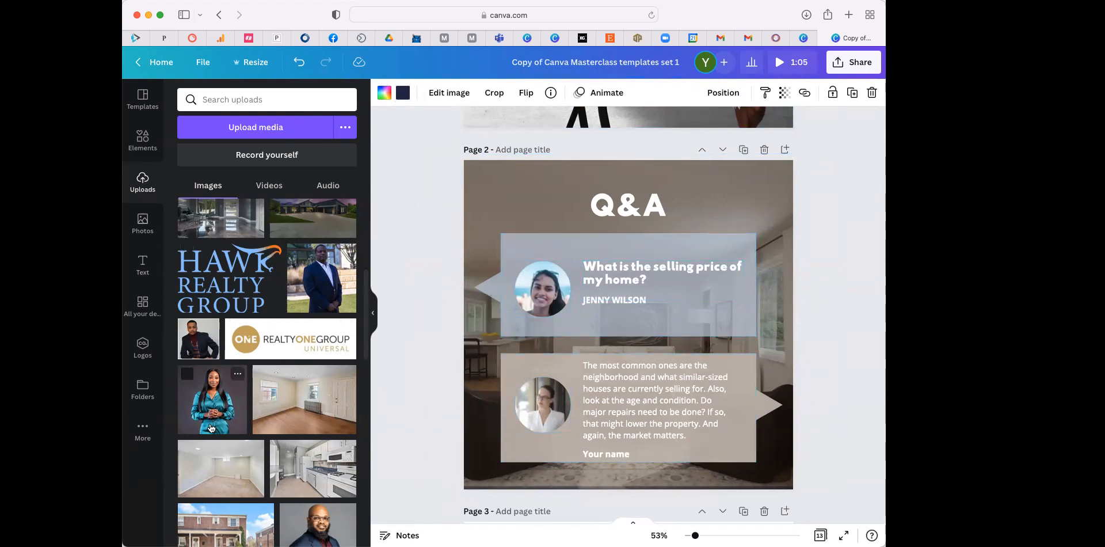
- Search the stock photos for "black woman" and place the portrait of the woman in red plaid in the upper round frame on page 2
click(143, 222)
click(254, 100)
text(bl)
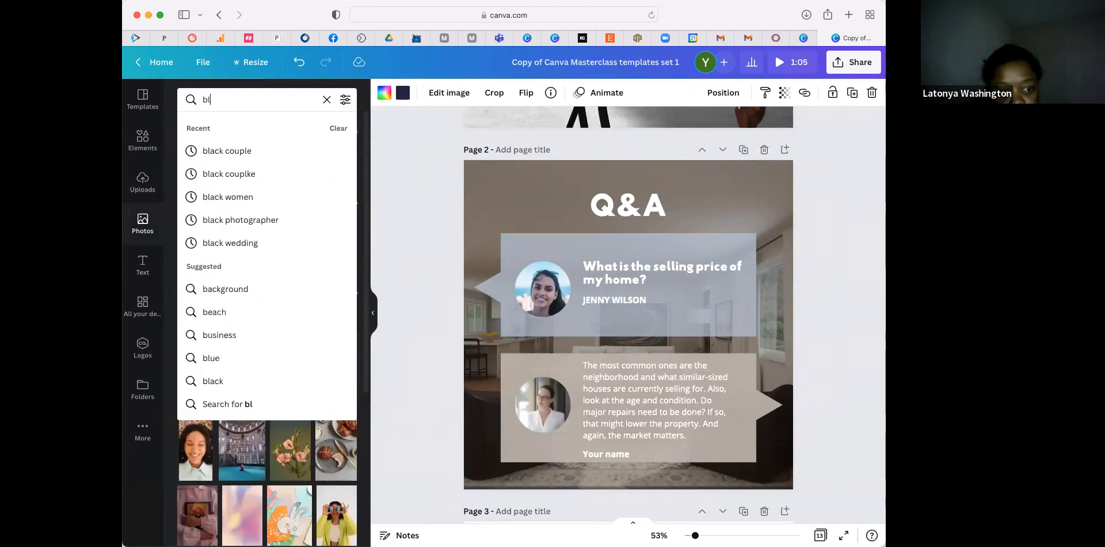
text(ack woman)
key(Return)
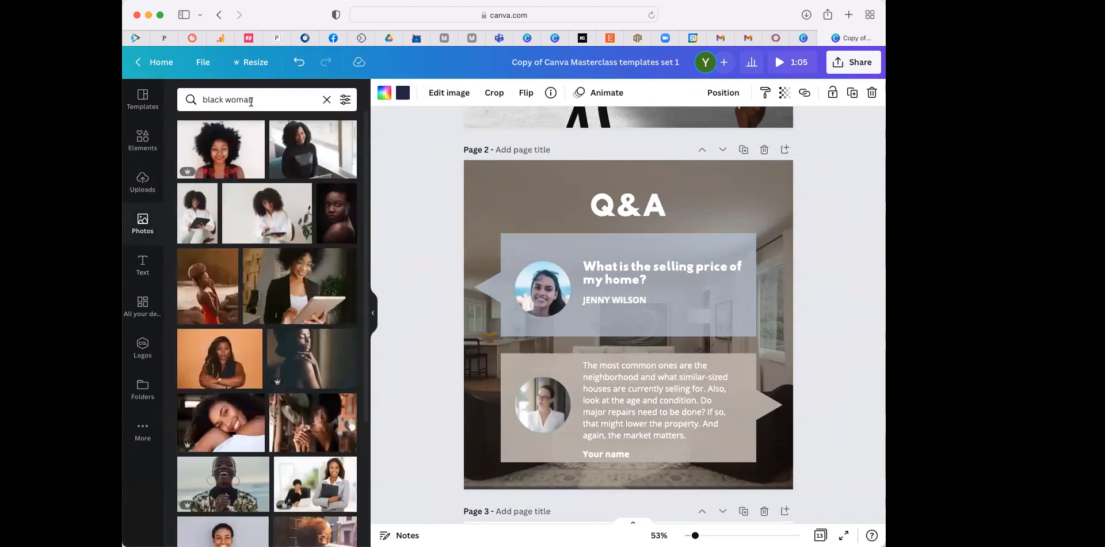
drag(221, 149, 488, 233)
drag(540, 298, 537, 289)
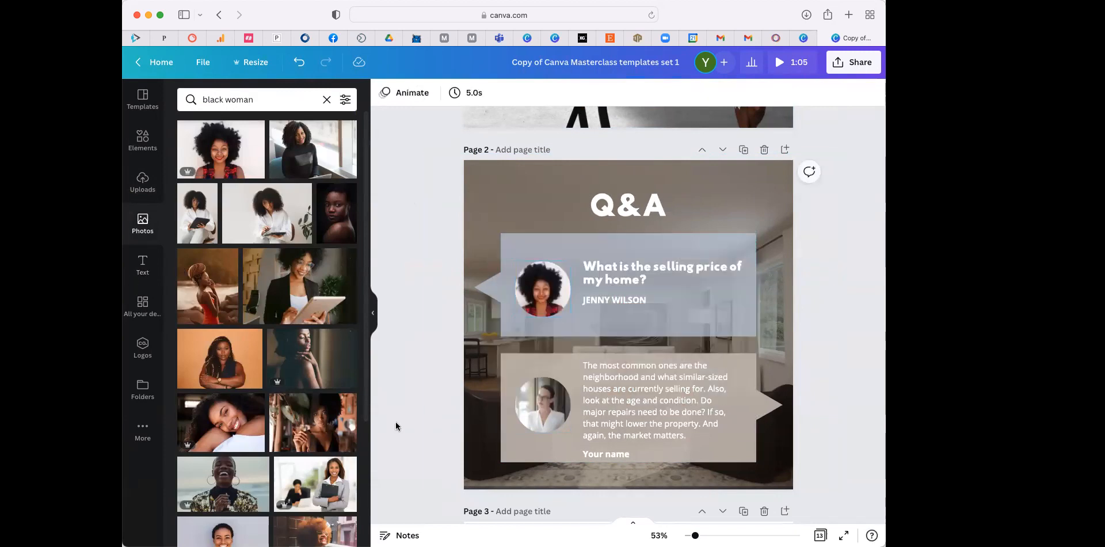
- Fill the lower round frame on page 2 with the uploaded photo of the woman in the teal outfit
click(477, 401)
click(143, 181)
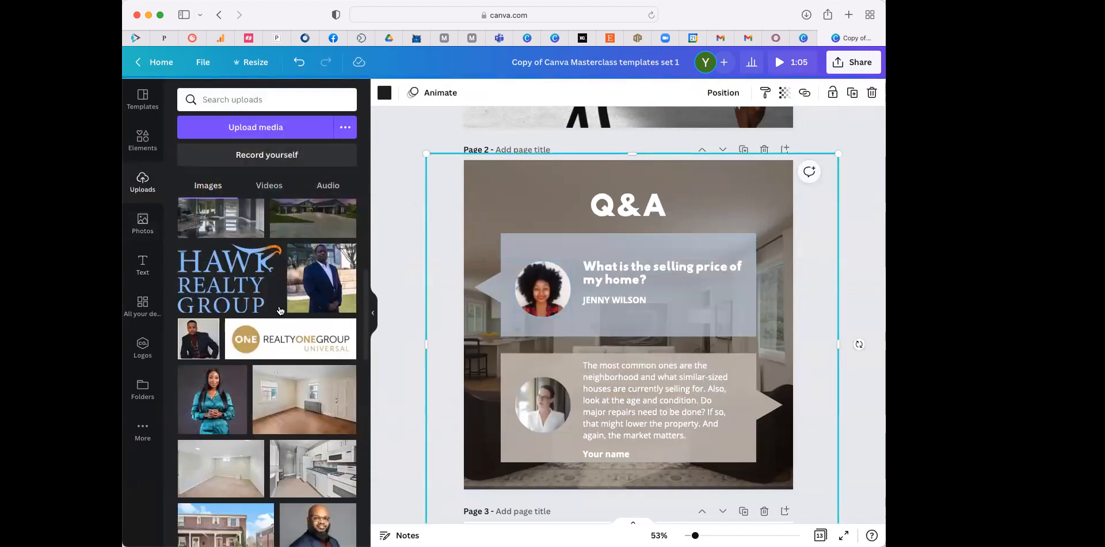
drag(224, 410, 554, 403)
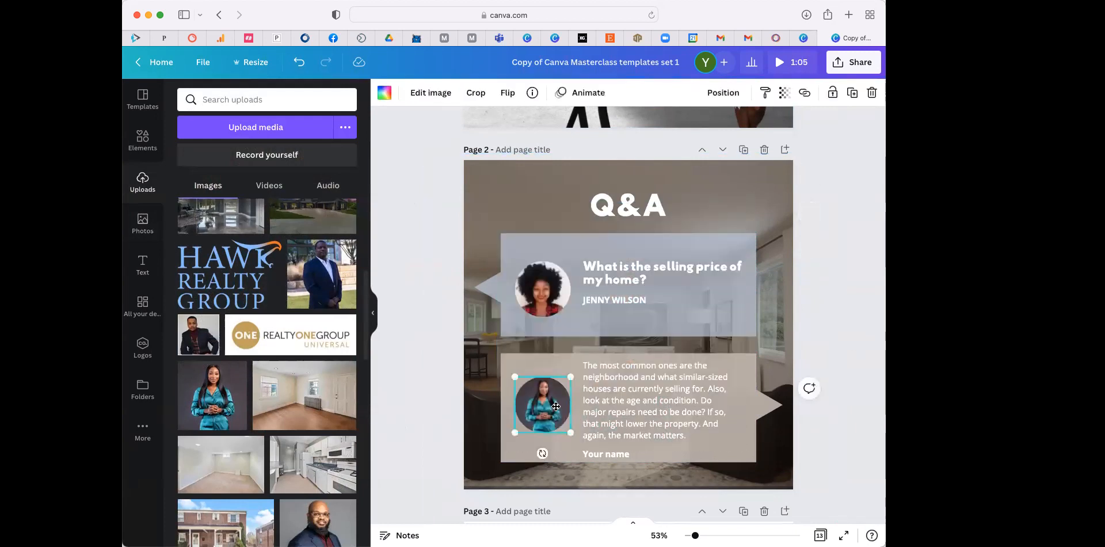
double_click(554, 404)
click(458, 394)
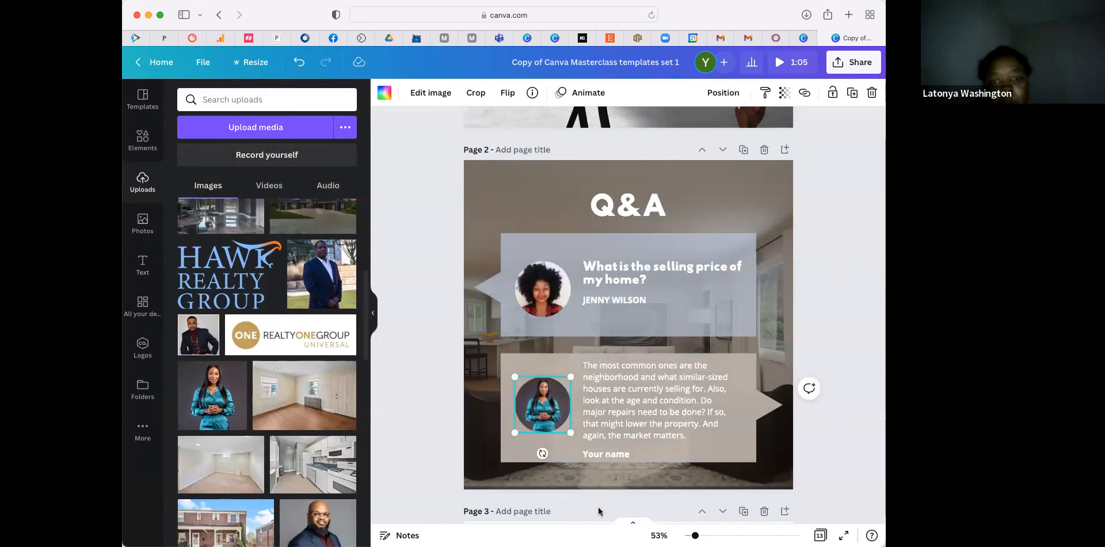
click(606, 454)
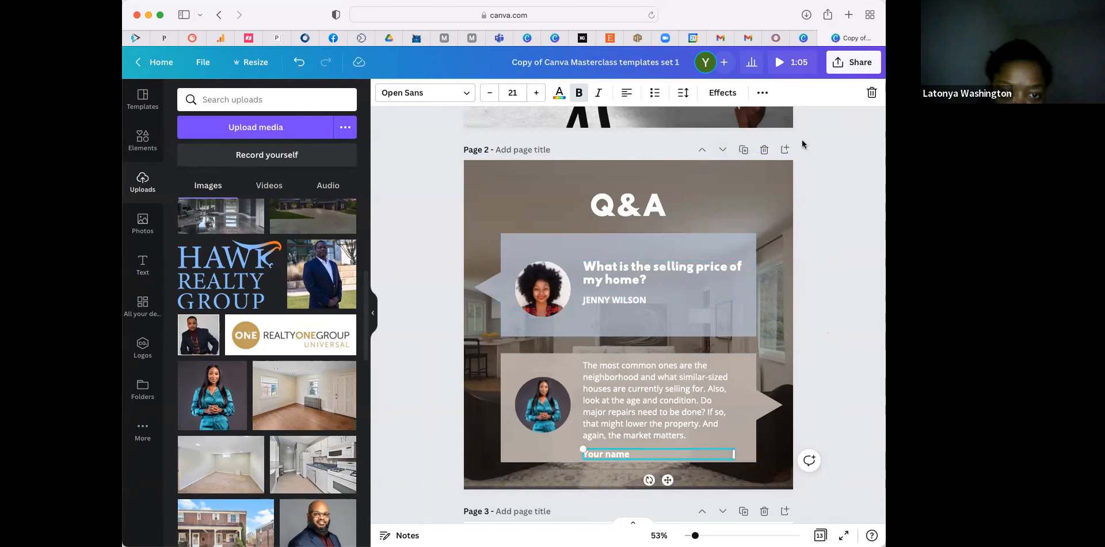
click(836, 314)
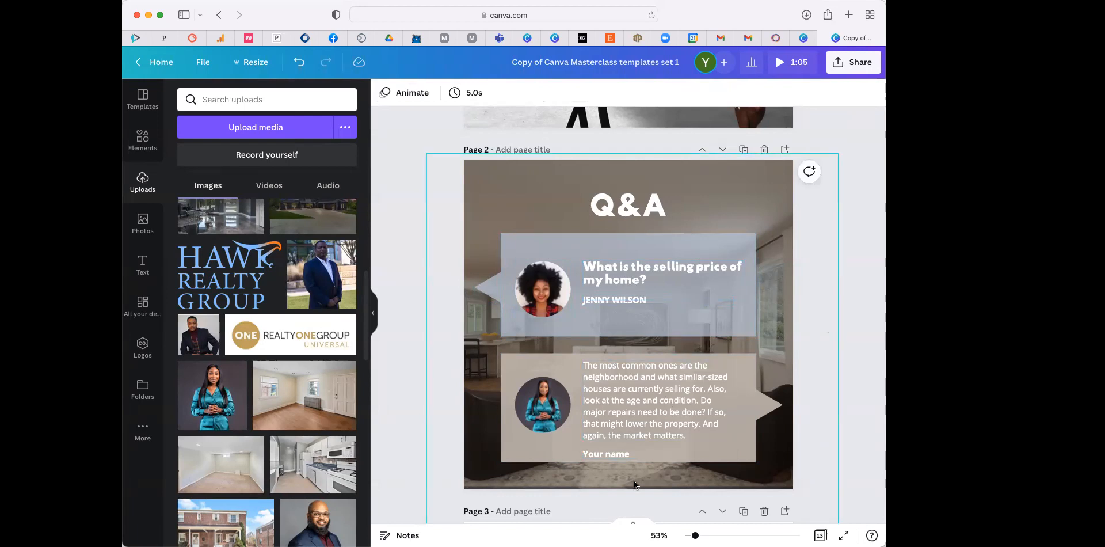
- Enlarge and reposition the photo inside the lower round frame on page 2 so the woman's head and shoulders fill the circle
double_click(543, 403)
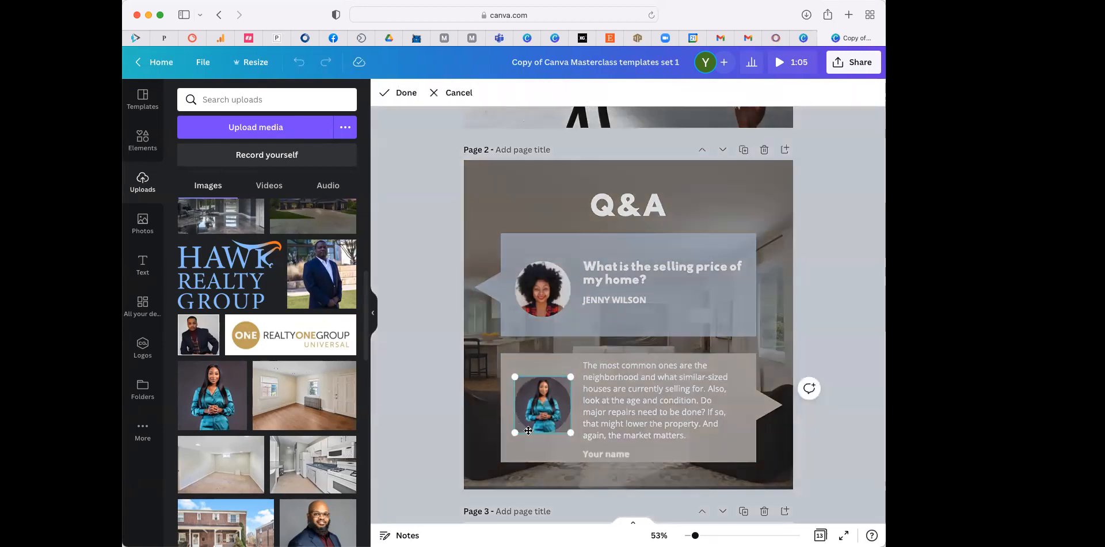
drag(520, 432, 462, 485)
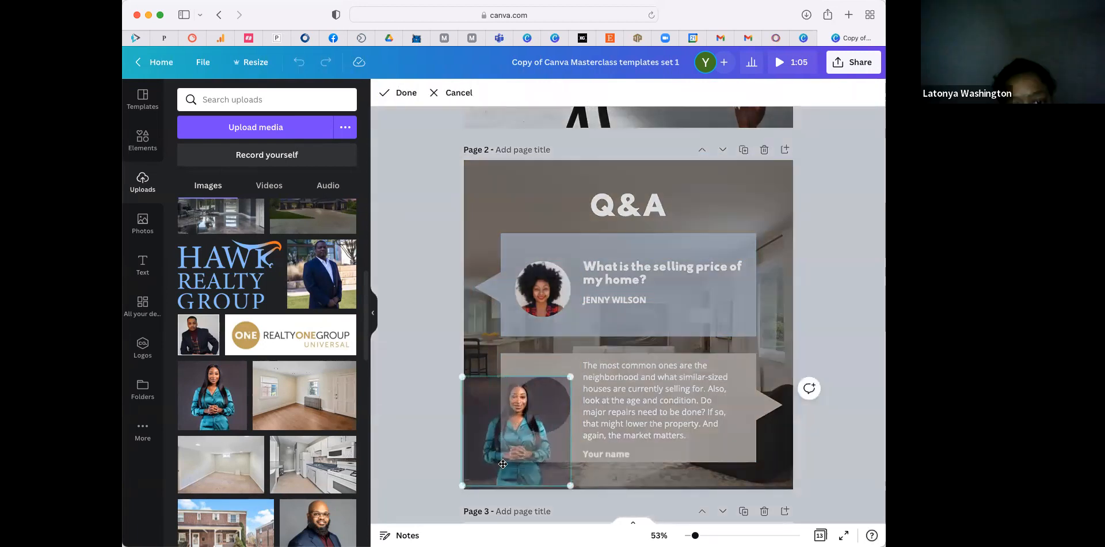
drag(536, 417, 565, 416)
click(440, 403)
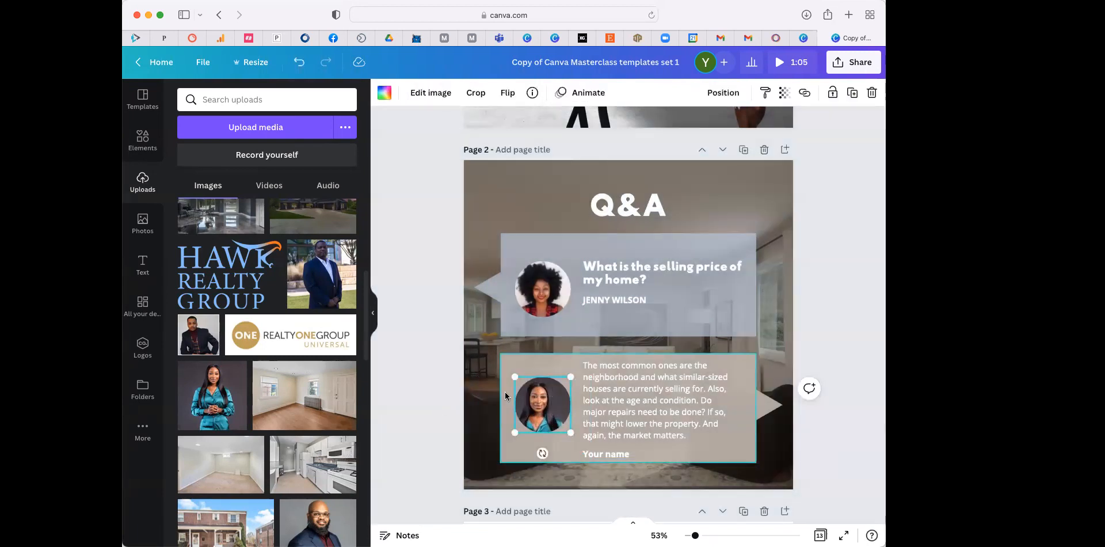
double_click(548, 408)
drag(551, 405, 559, 404)
click(443, 423)
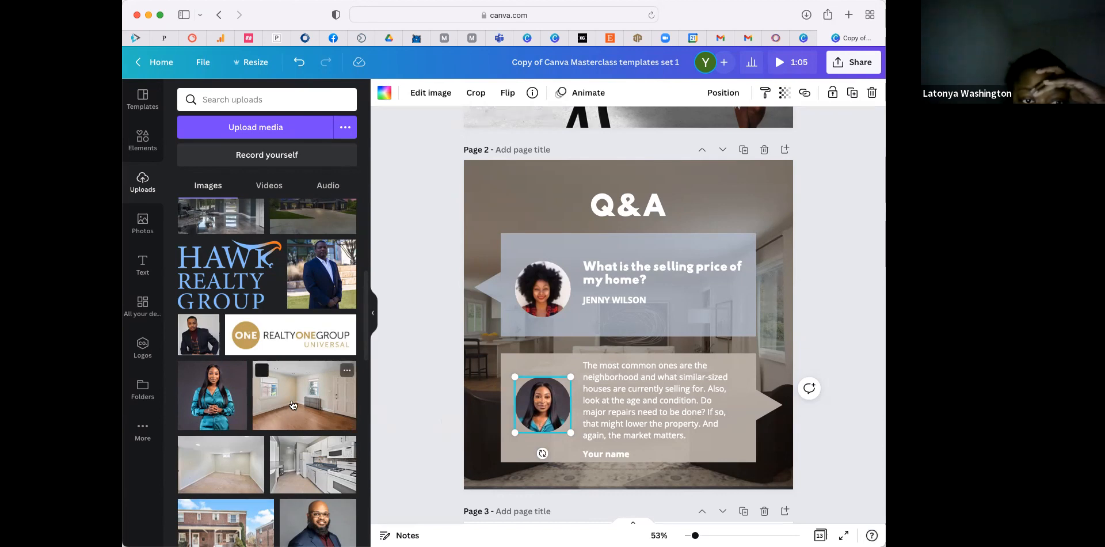
click(415, 380)
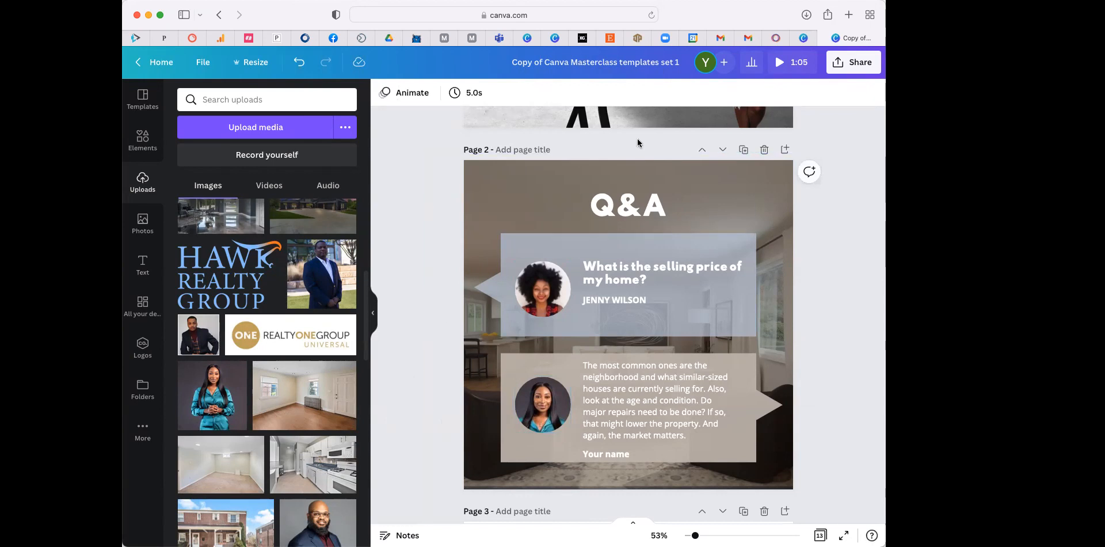
- Delete page 3 with the framed photo of the man in the navy suit
scroll(648, 366, down, 5)
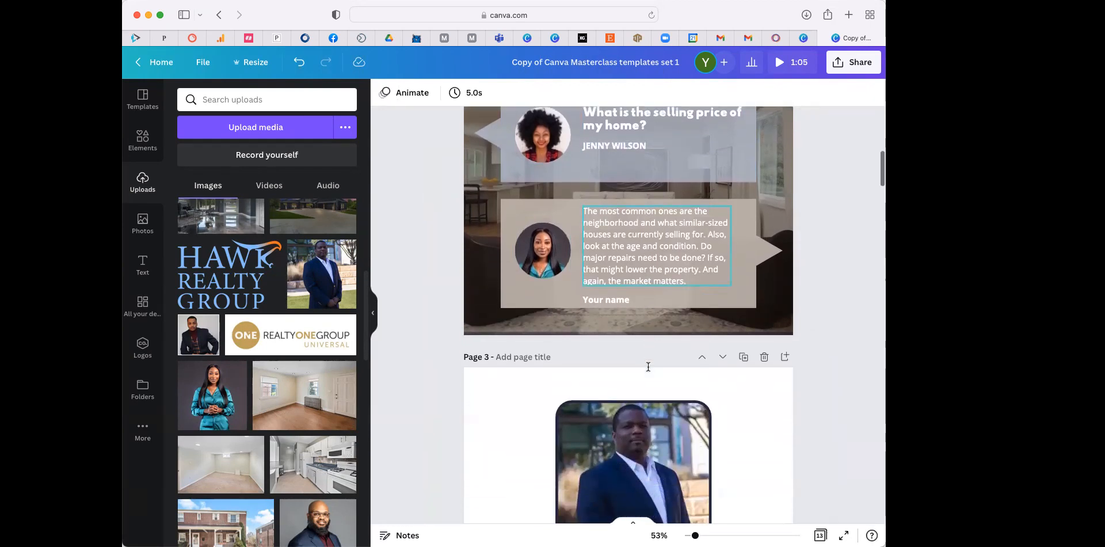
scroll(647, 367, down, 8)
scroll(647, 365, up, 6)
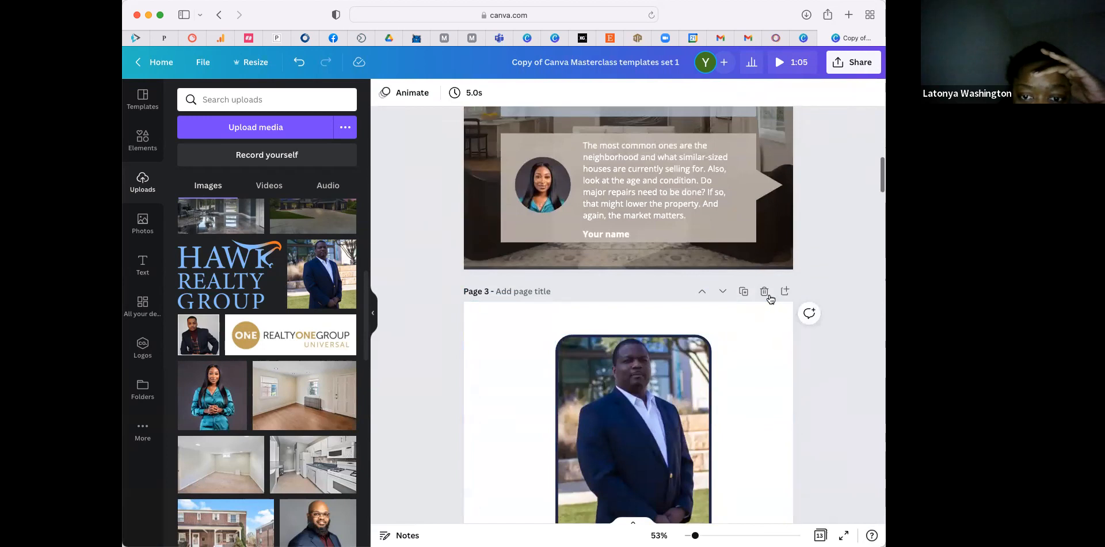
click(769, 296)
- Delete the dark transparent overlay and the living room background photo from the "Home Buyer Tip" page
scroll(789, 307, down, 4)
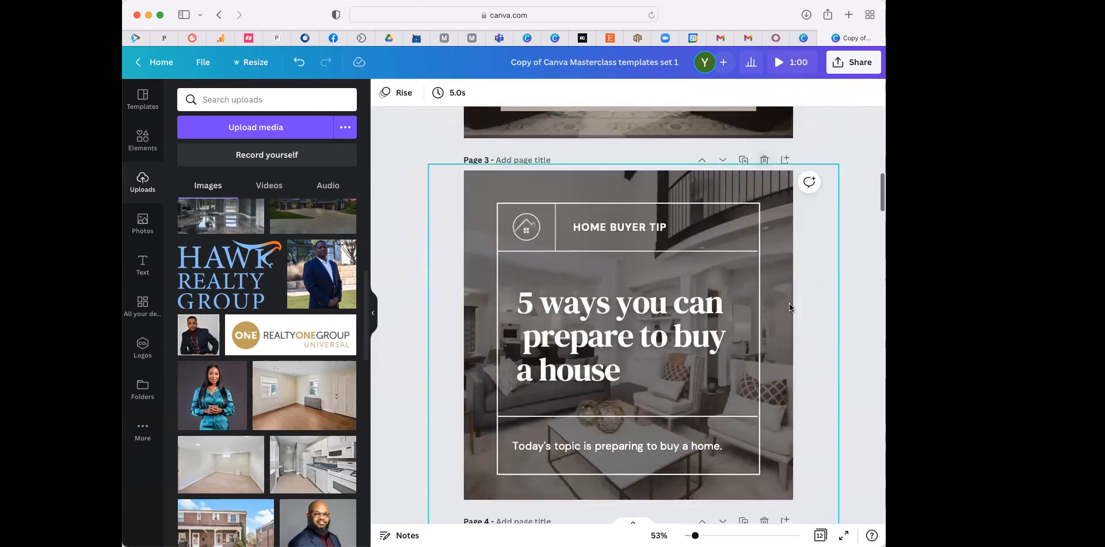
click(789, 300)
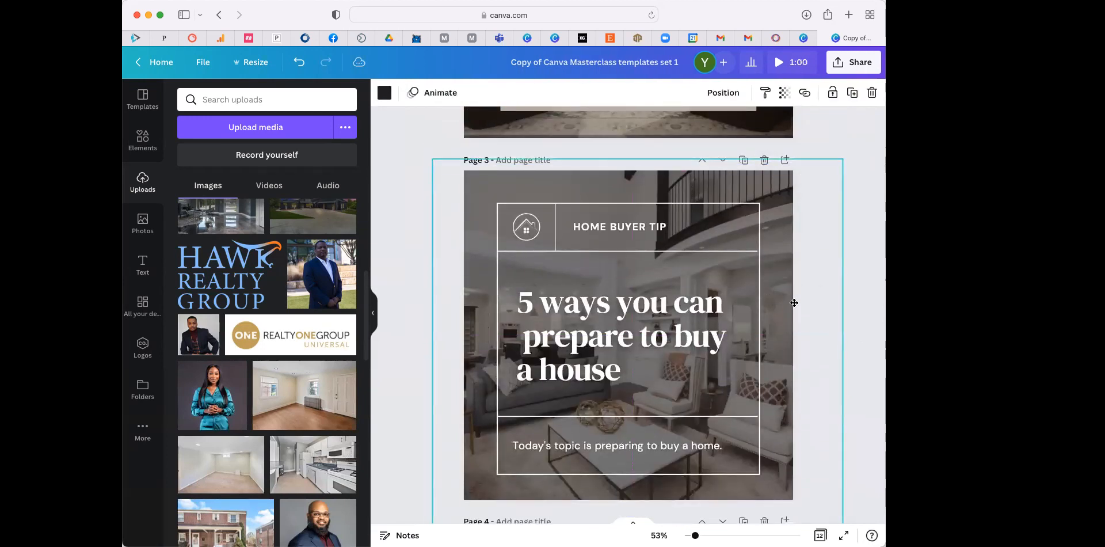
mouse_move(794, 305)
mouse_down()
mouse_move(868, 347)
mouse_move(773, 305)
mouse_up()
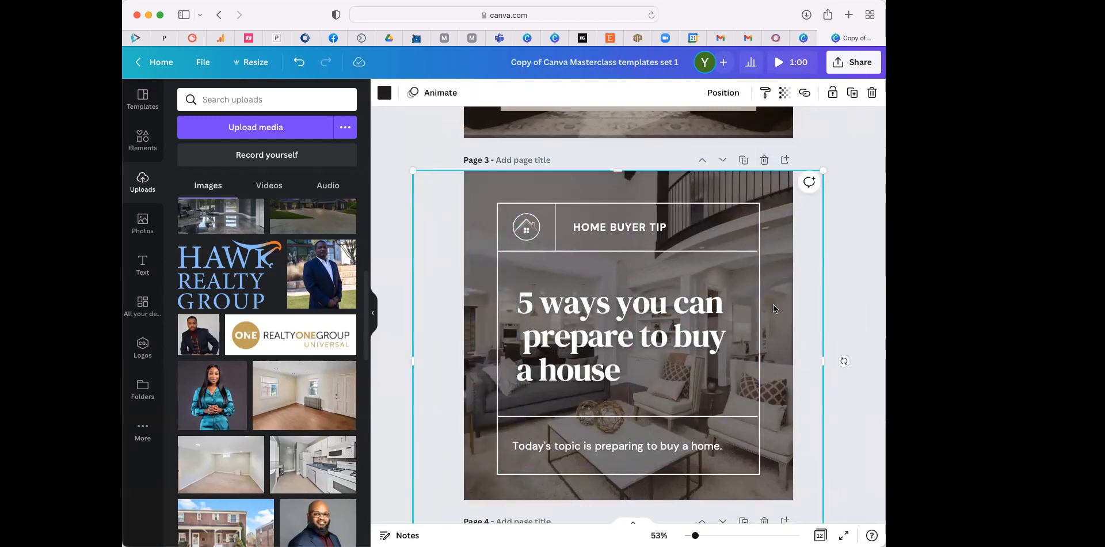
key(Delete)
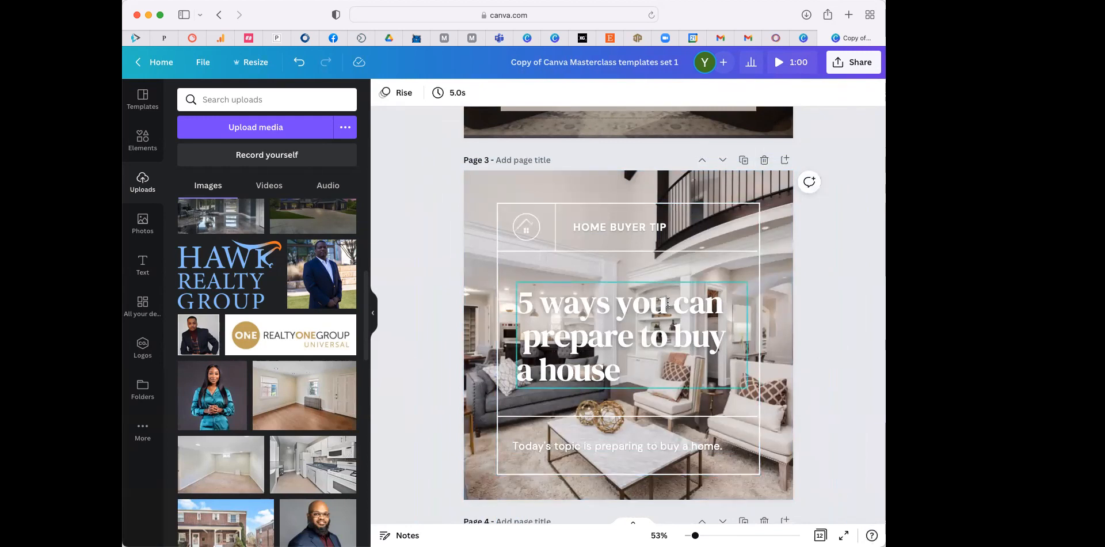
click(786, 182)
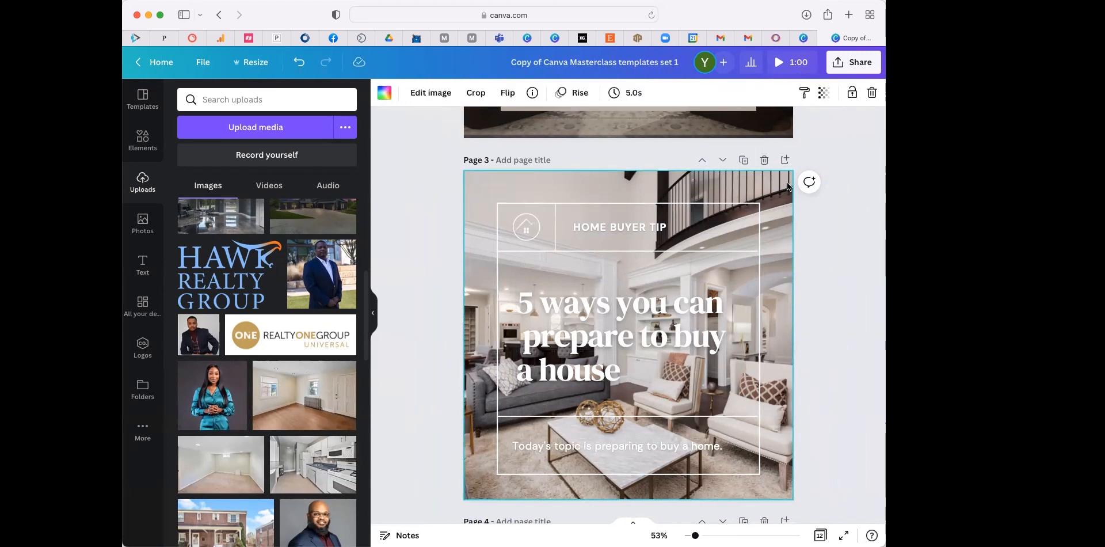
key(Delete)
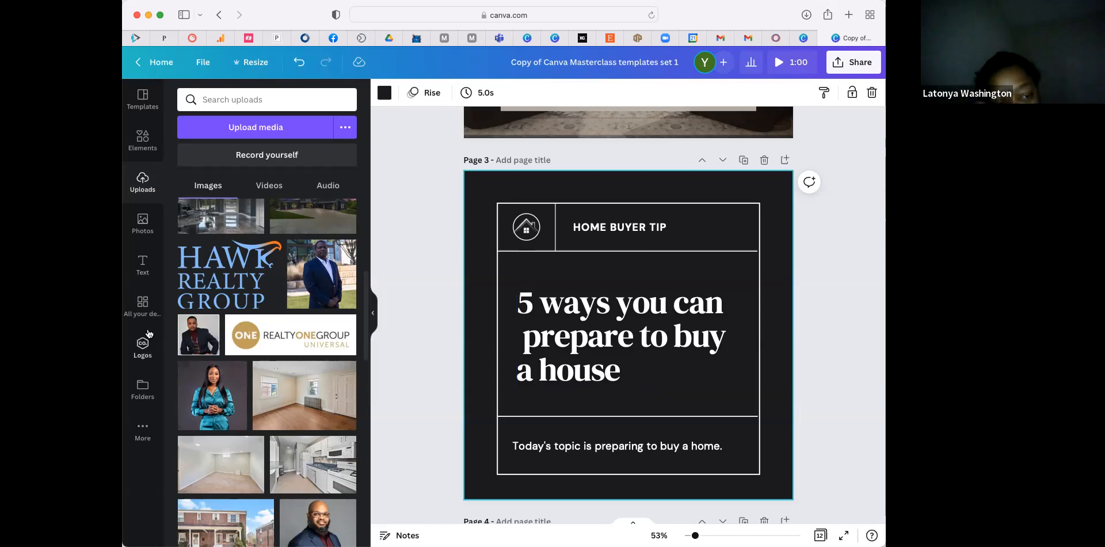
- Replace the stock photo search term with "living room" and run the search
click(142, 224)
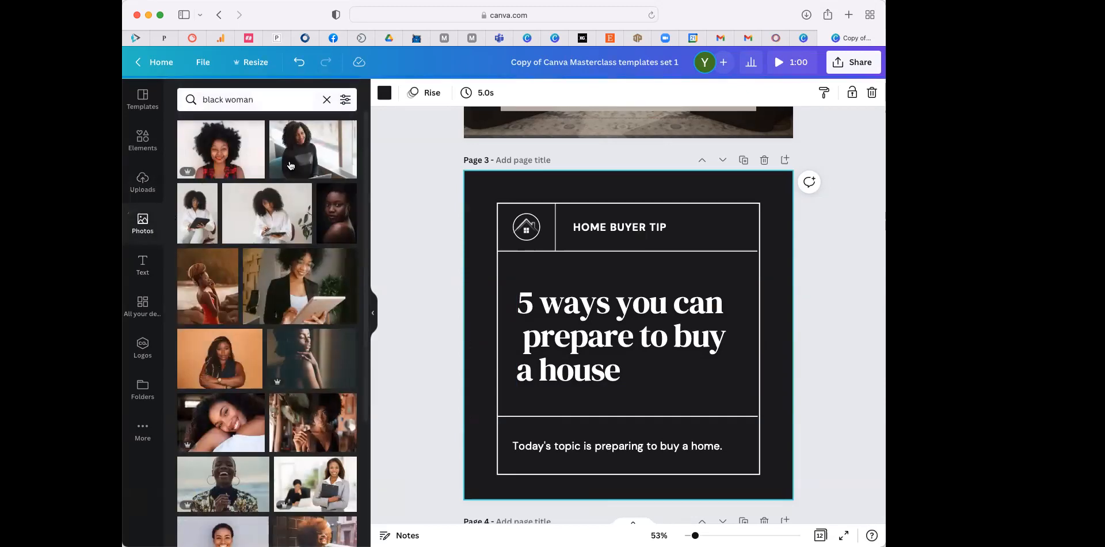
click(327, 99)
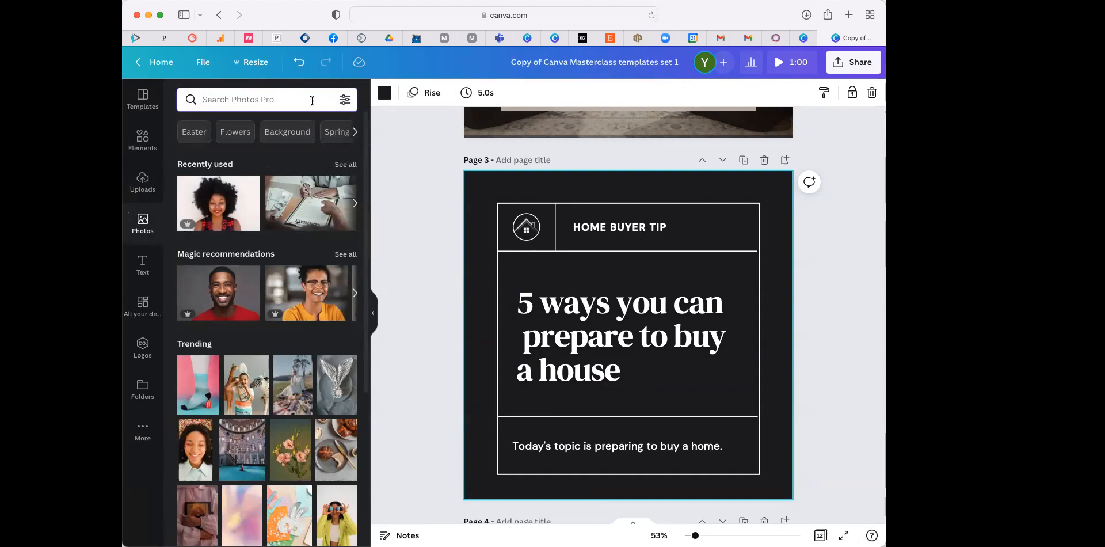
text(living)
key(Return)
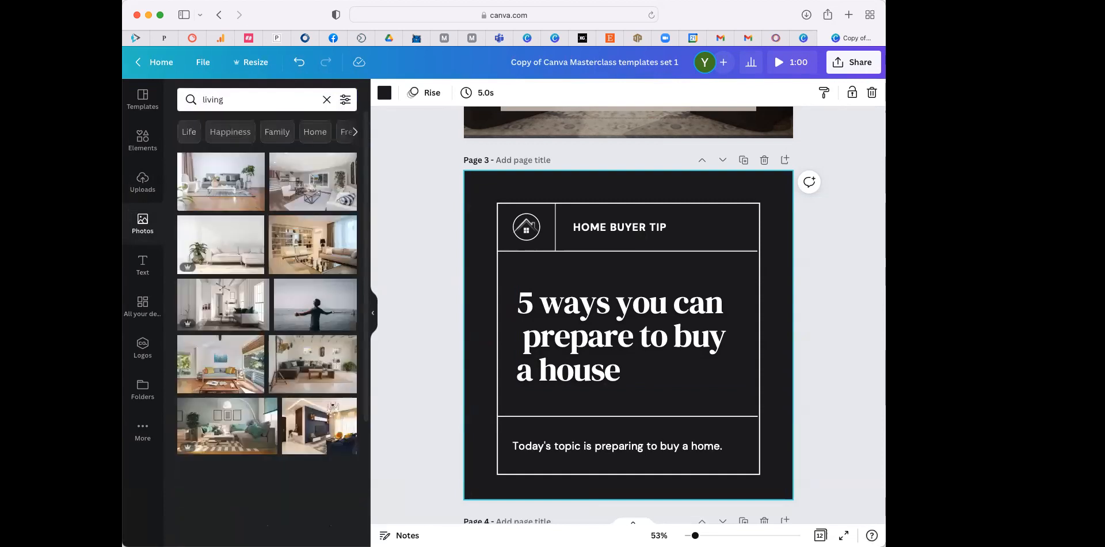
text(ro)
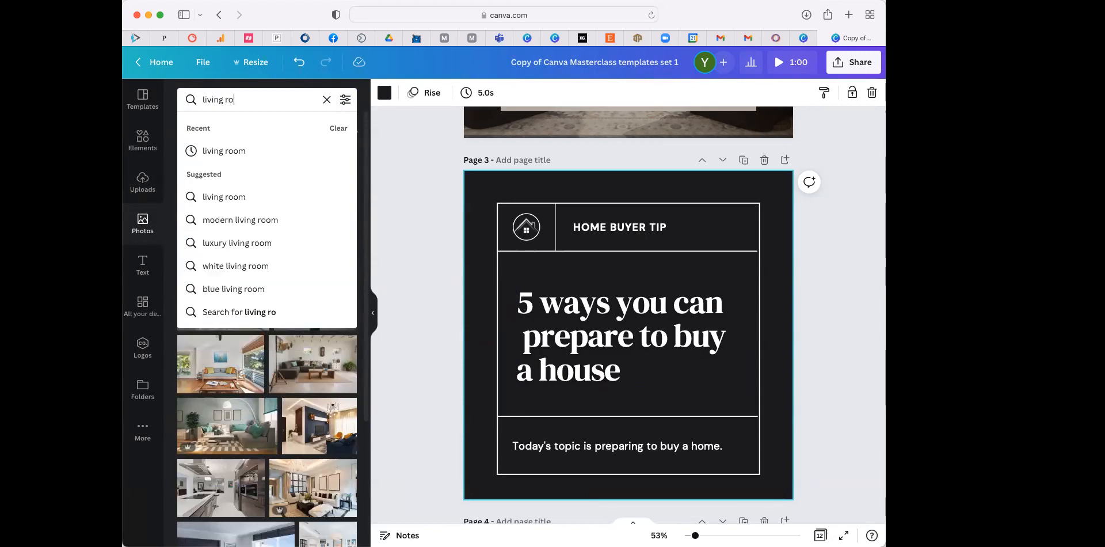
text(om)
key(Return)
- Find the living room photo with the light sofa and potted plants and add it to page 3
scroll(239, 461, down, 5)
scroll(239, 461, down, 10)
scroll(238, 461, down, 4)
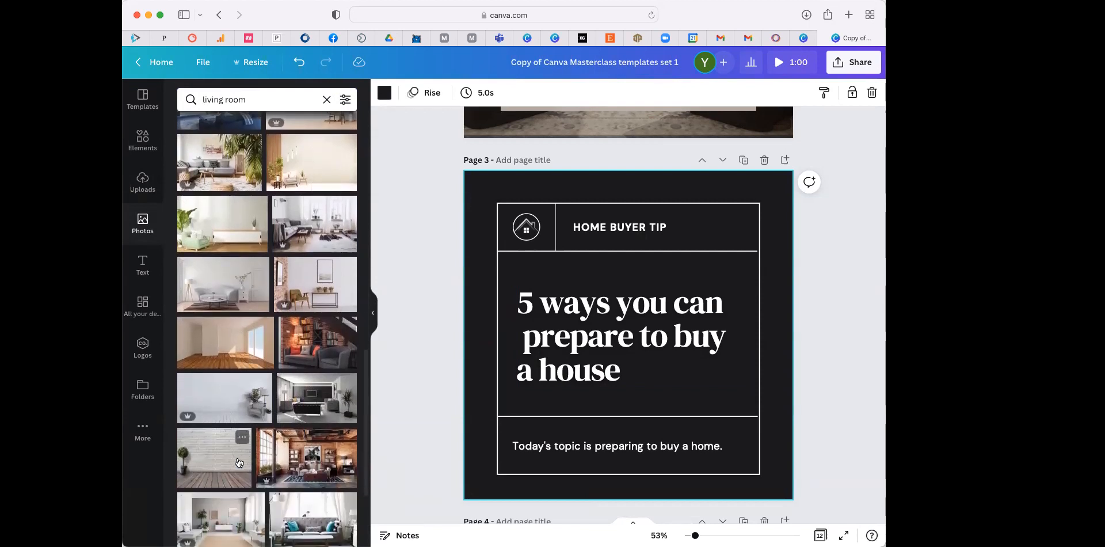
scroll(239, 455, down, 3)
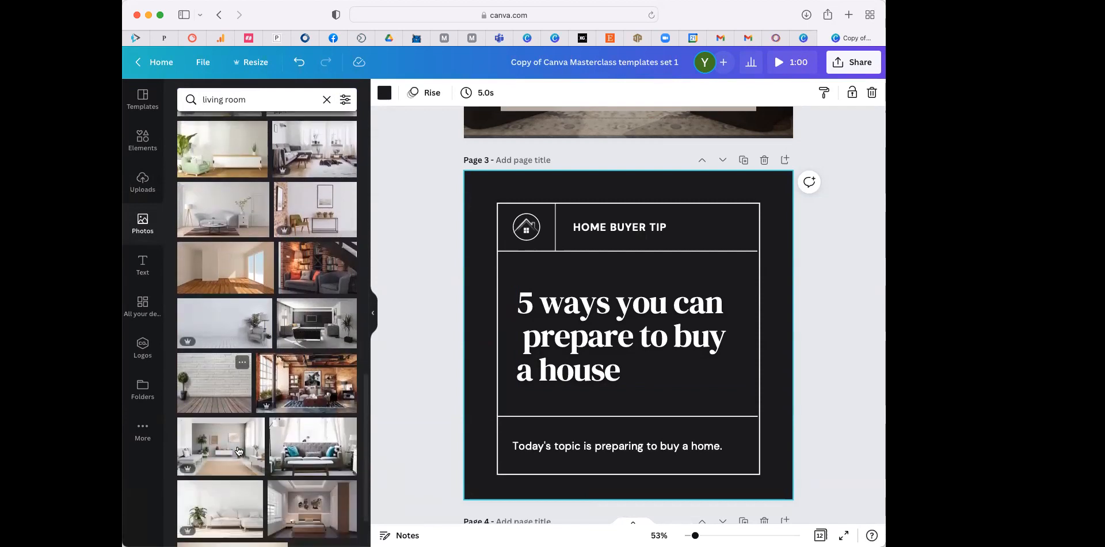
drag(212, 510, 593, 391)
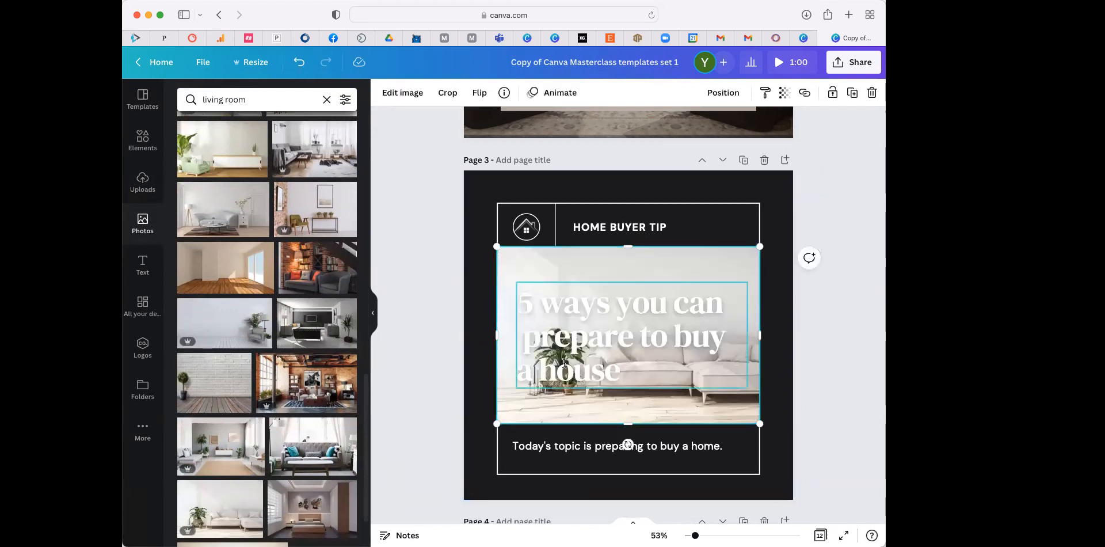
- Enlarge and reposition the sofa photo so it covers the whole of page 3
drag(496, 424, 479, 468)
drag(481, 433, 482, 484)
drag(763, 296, 826, 253)
drag(643, 249, 651, 171)
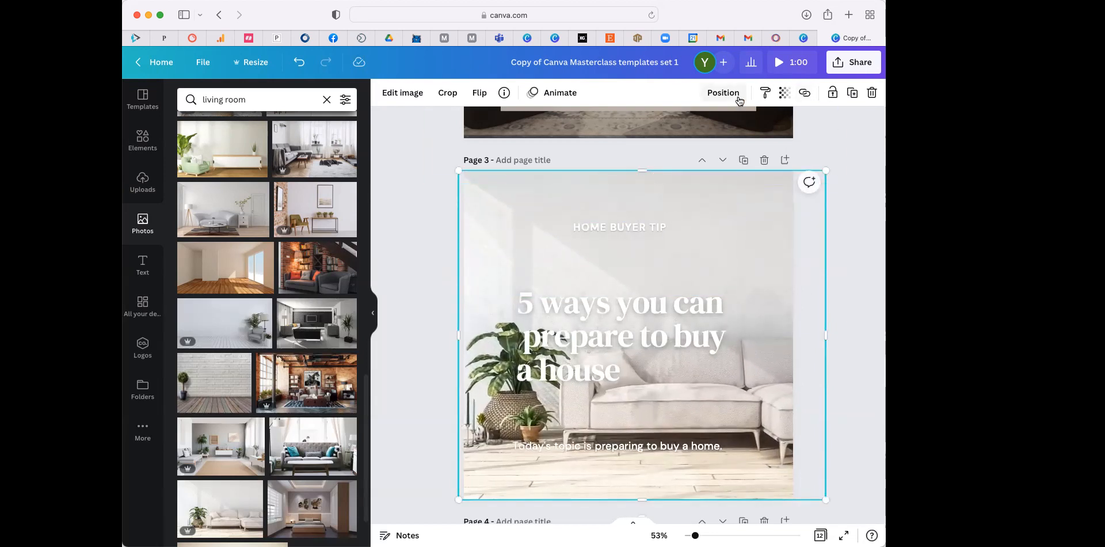
- Send the sofa photo on page 3 to the back, behind the text and line frame
click(739, 99)
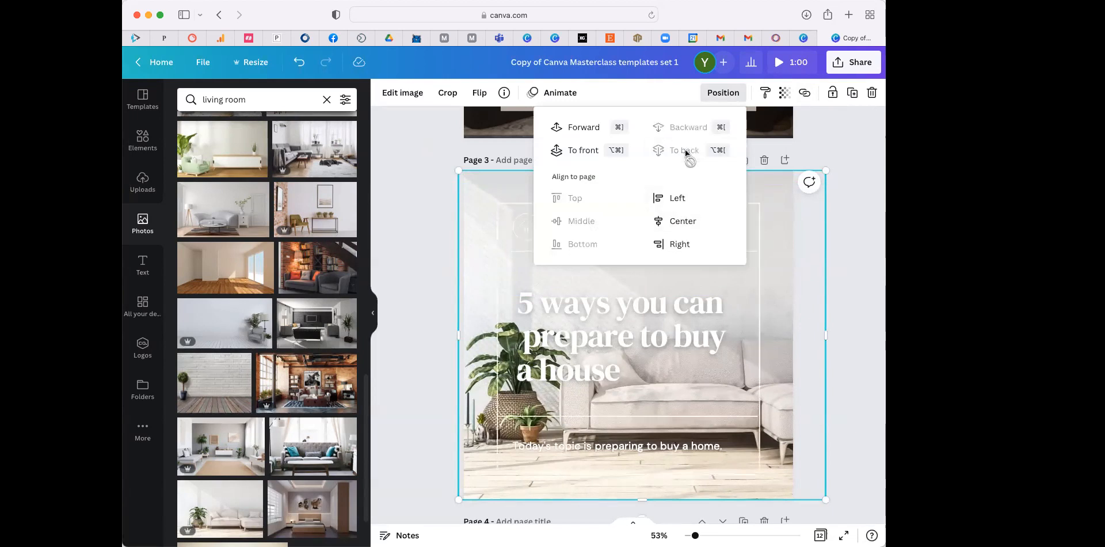
click(403, 263)
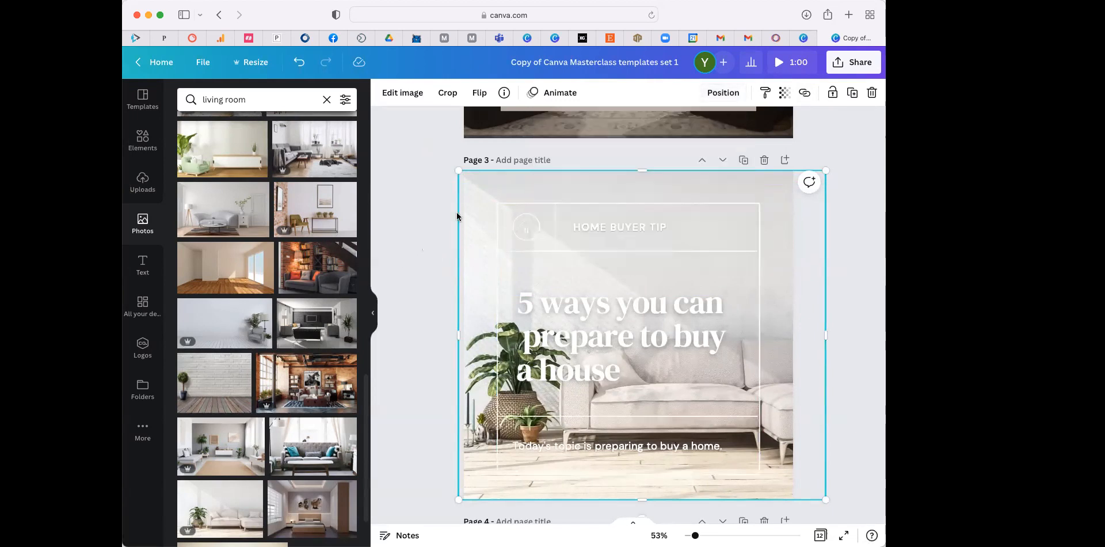
click(437, 186)
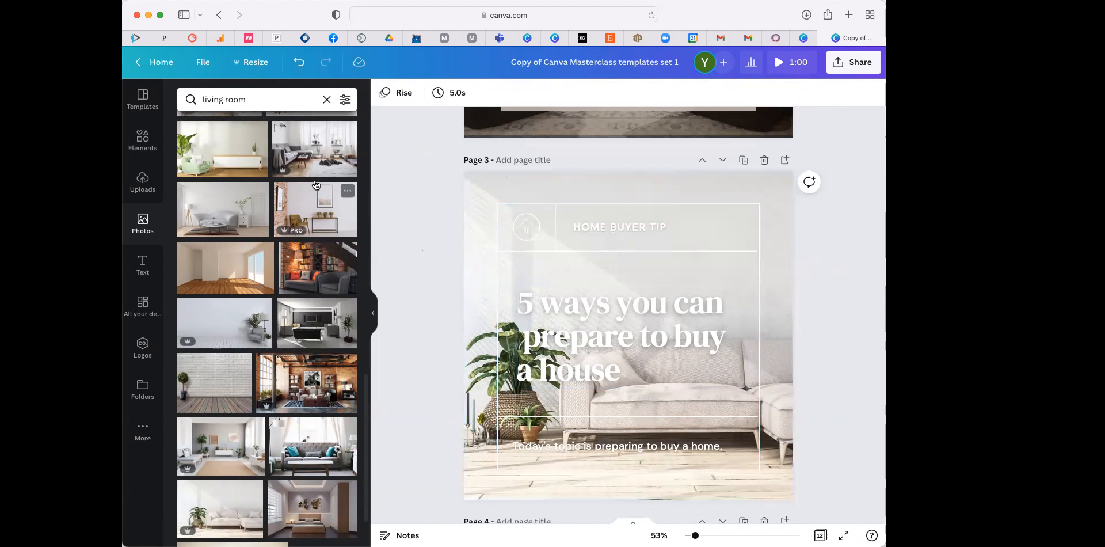
- Clear the photo search and search the elements library for "square"
click(326, 99)
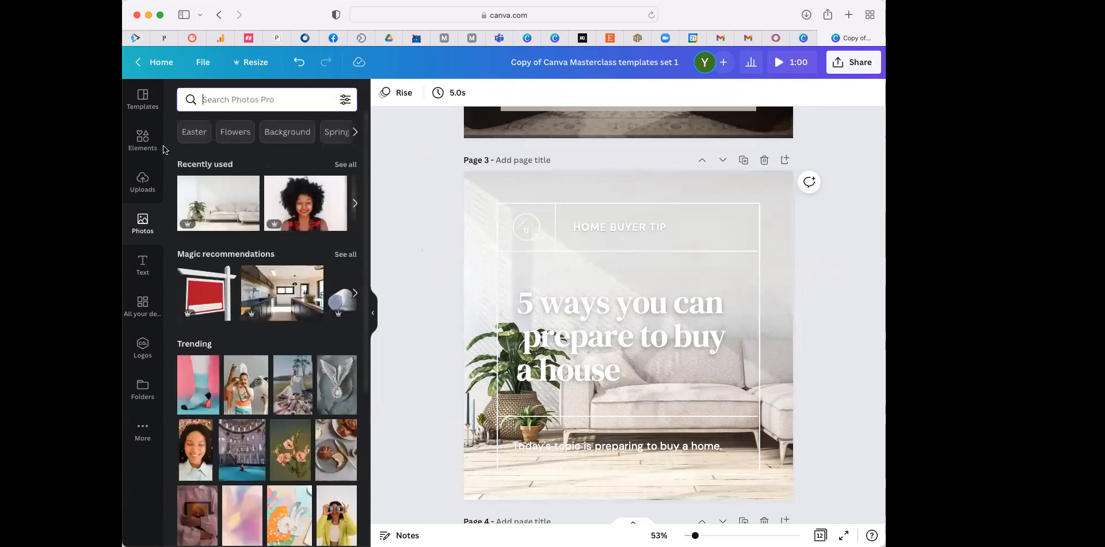
click(145, 143)
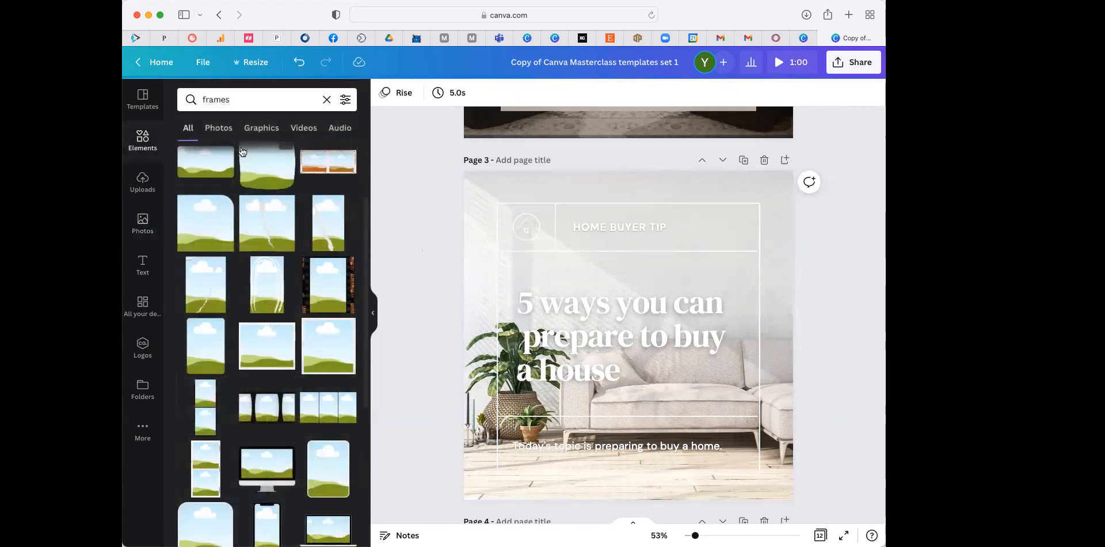
scroll(241, 151, up, 3)
click(288, 92)
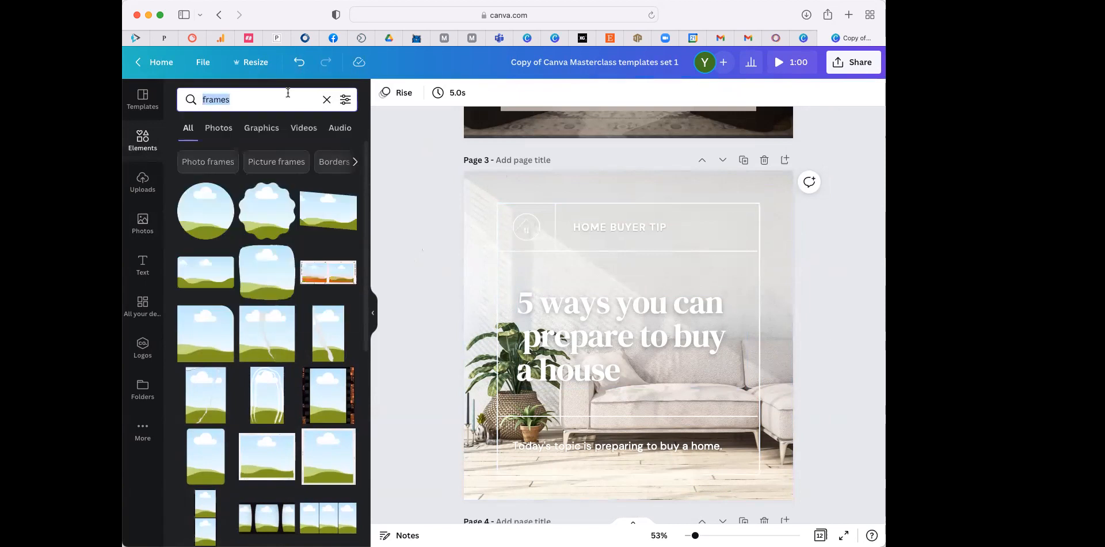
text(square)
key(Return)
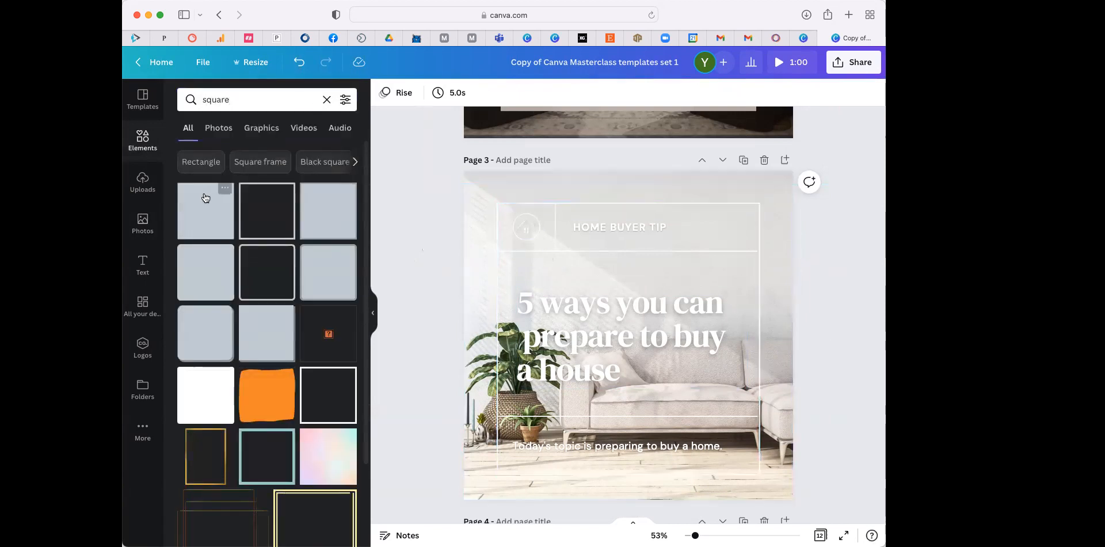
- Add the solid square shape to page 3 and enlarge it to cover the whole page
click(208, 205)
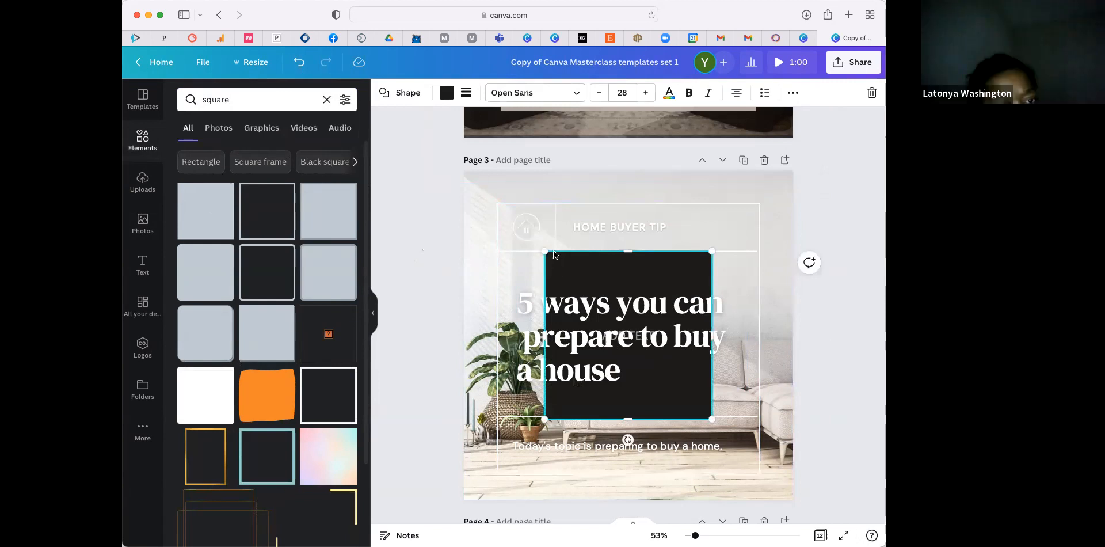
drag(548, 253, 476, 156)
drag(711, 419, 801, 478)
click(805, 481)
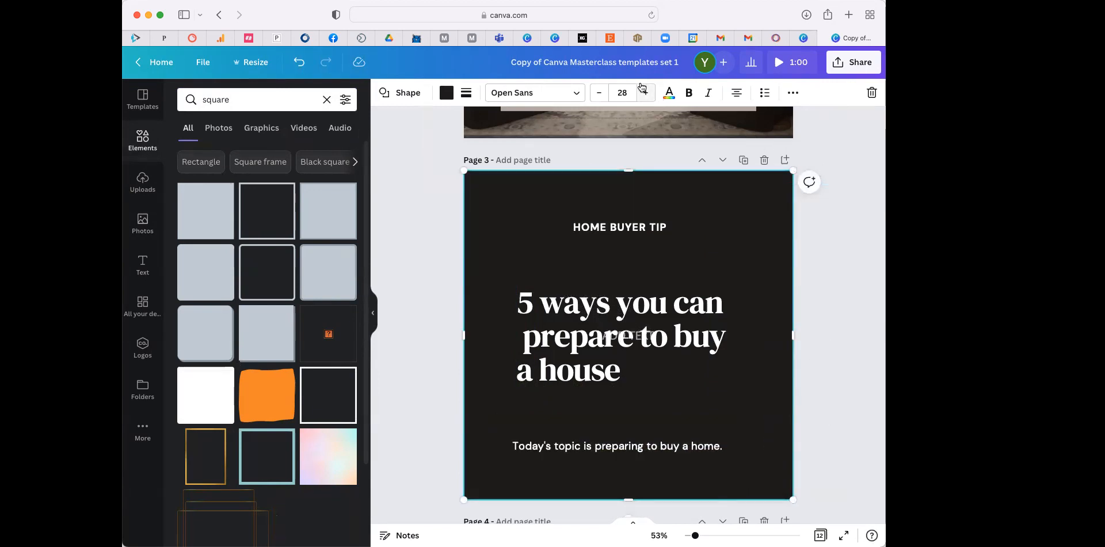
- Move the dark square on page 3 backward so it sits behind the text, logo and line frame but above the sofa photo
click(794, 93)
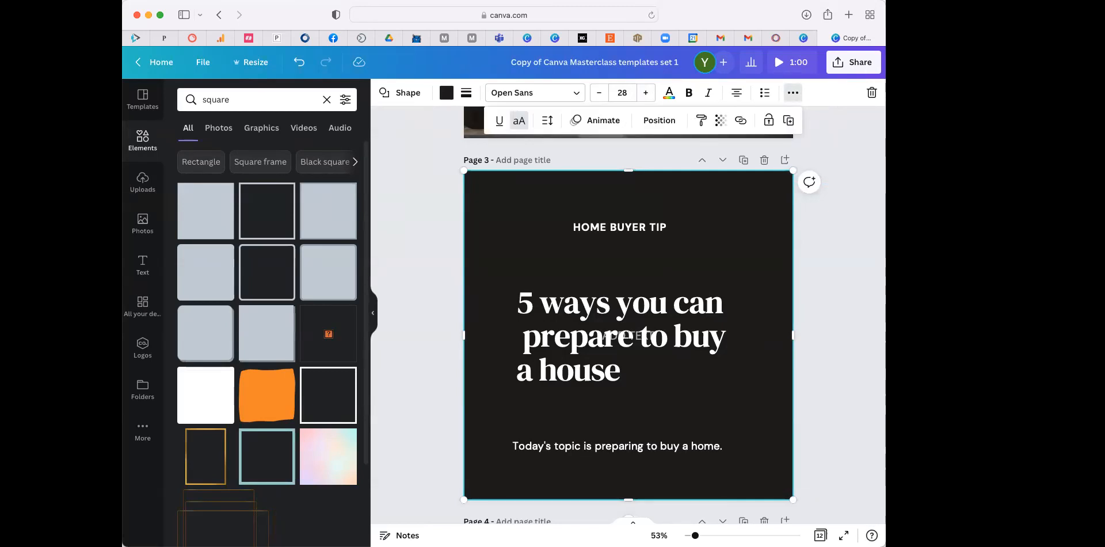
key(ctrl+alt+Return)
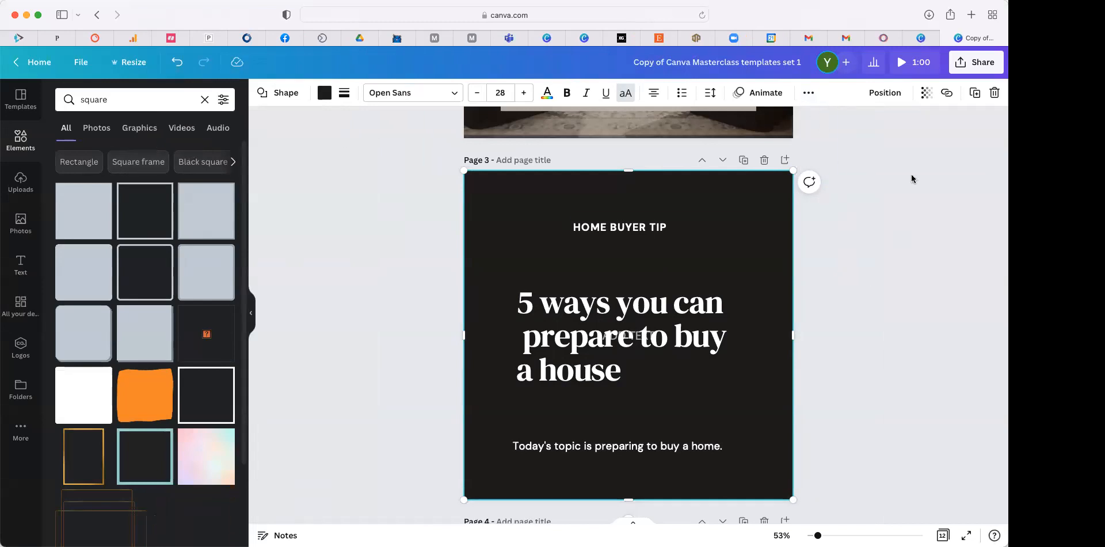
click(880, 95)
click(844, 134)
click(844, 134)
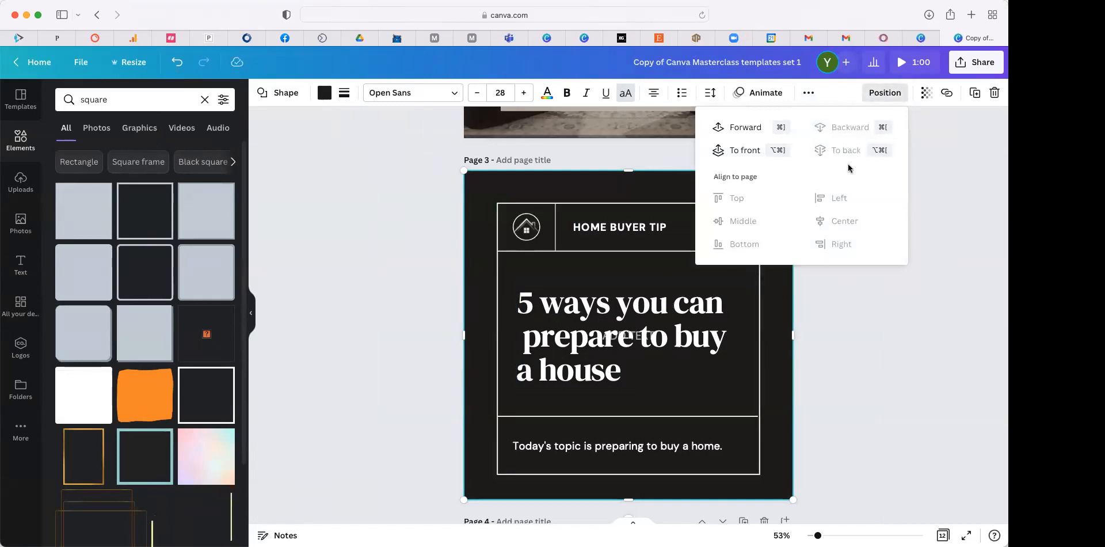
click(858, 312)
click(857, 312)
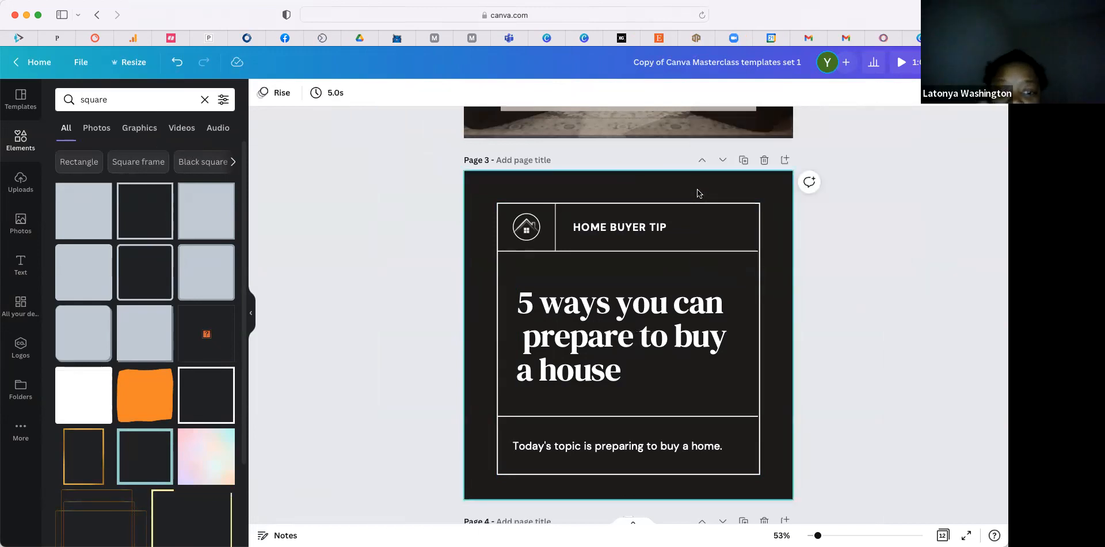
- Set the transparency of the dark square on page 3 to 79 so the sofa photo shows through
click(682, 173)
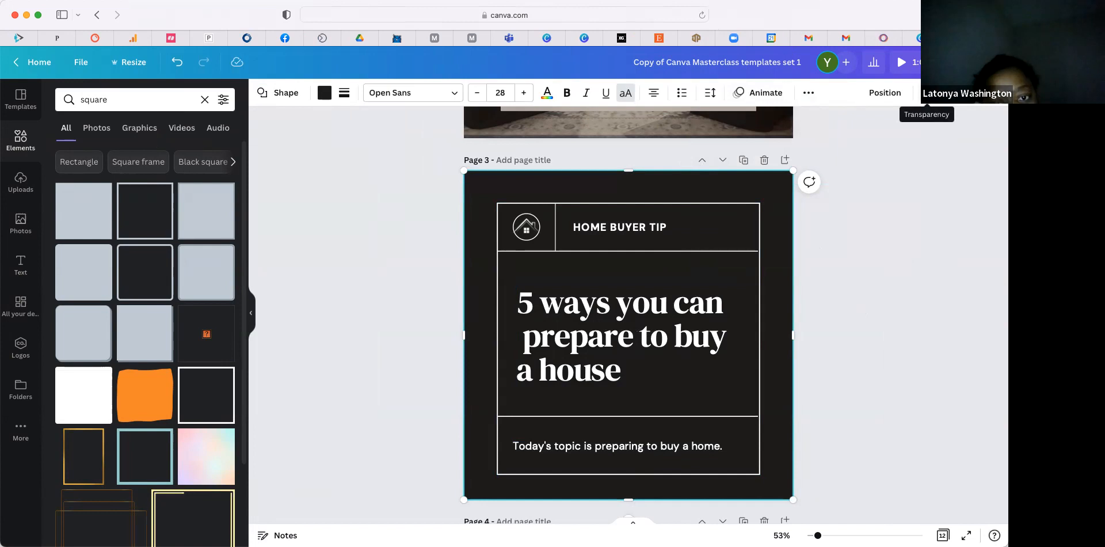
click(926, 95)
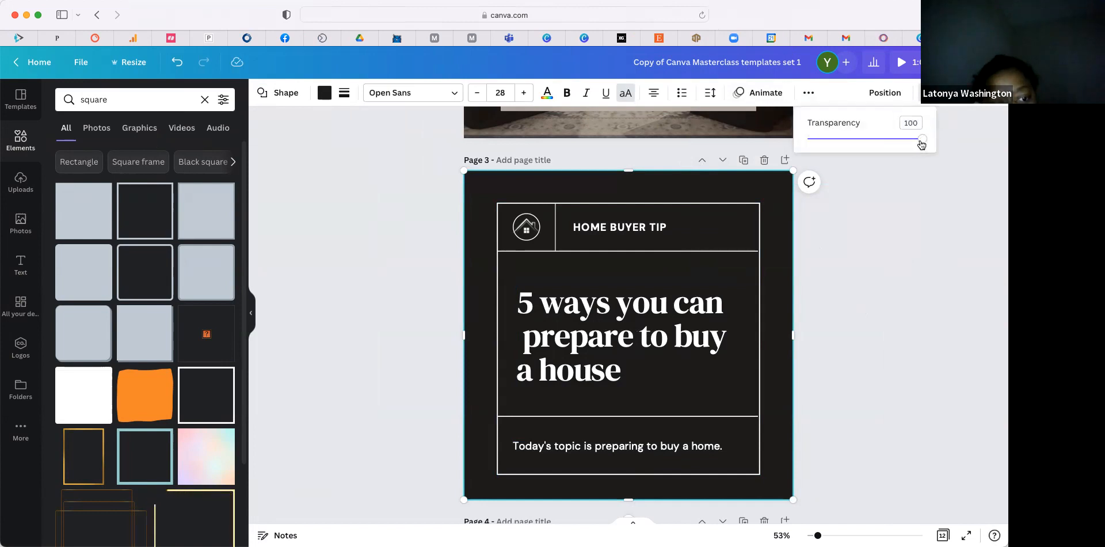
drag(921, 138, 898, 140)
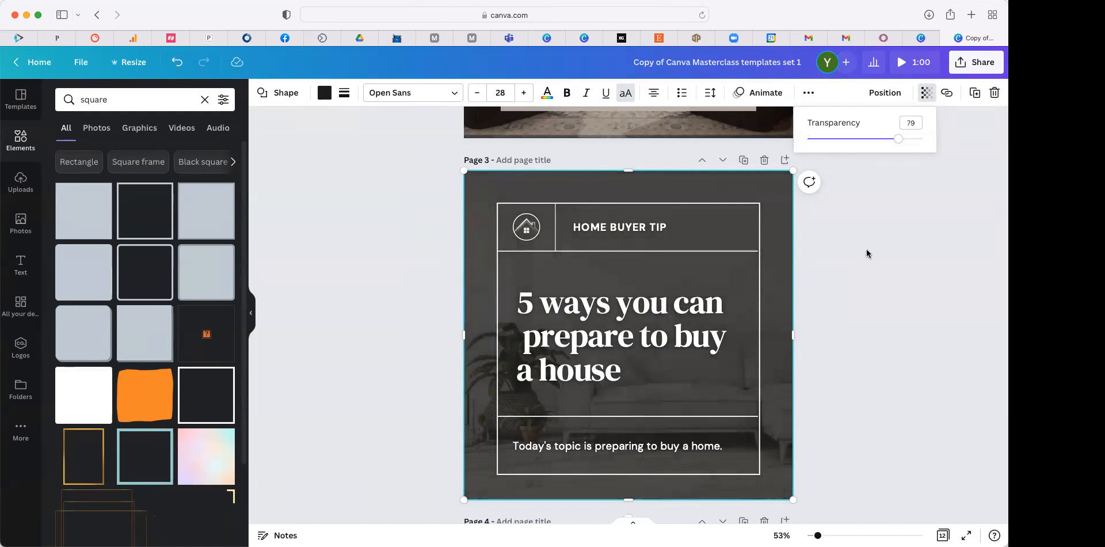
click(861, 279)
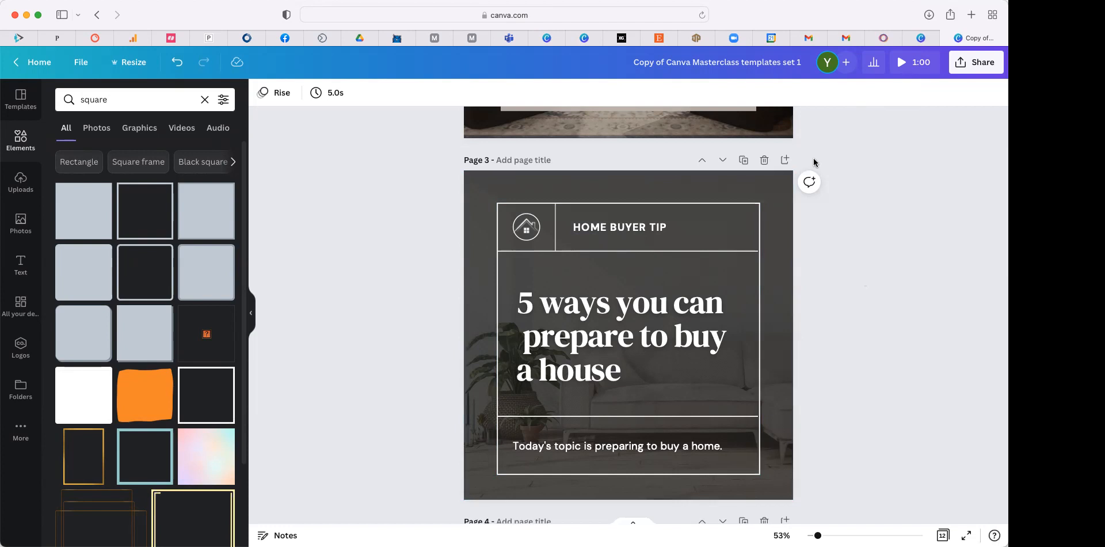
- Change the font of the "5 ways you can prepare to buy a house" heading on page 3 to Cardo
scroll(806, 268, down, 1)
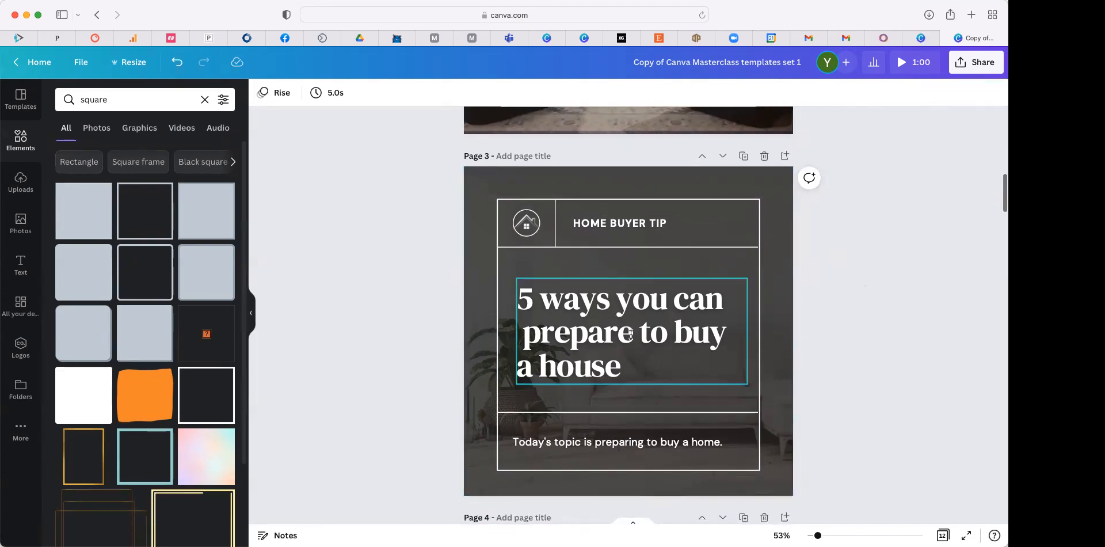
click(647, 326)
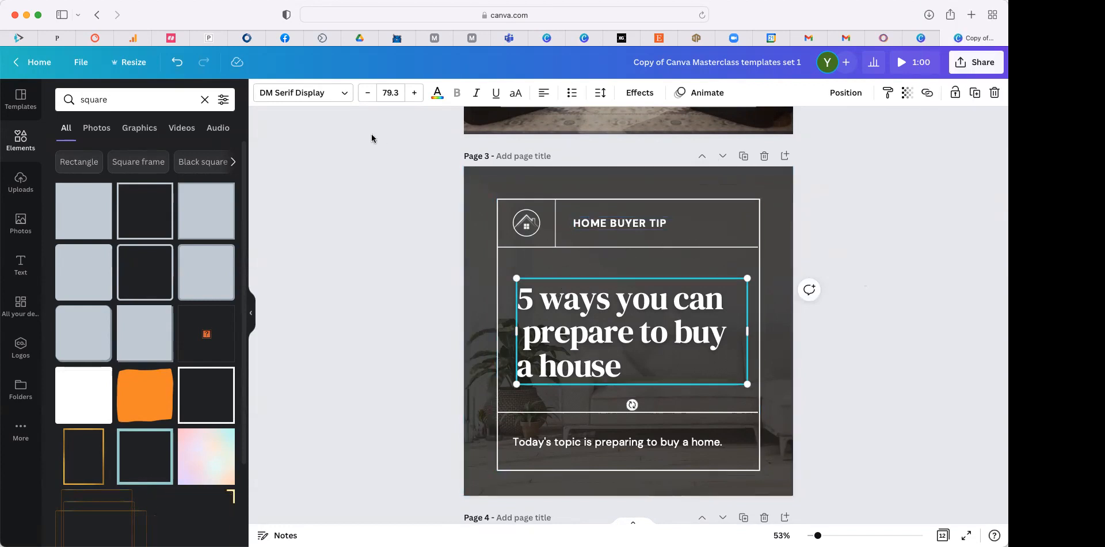
click(306, 92)
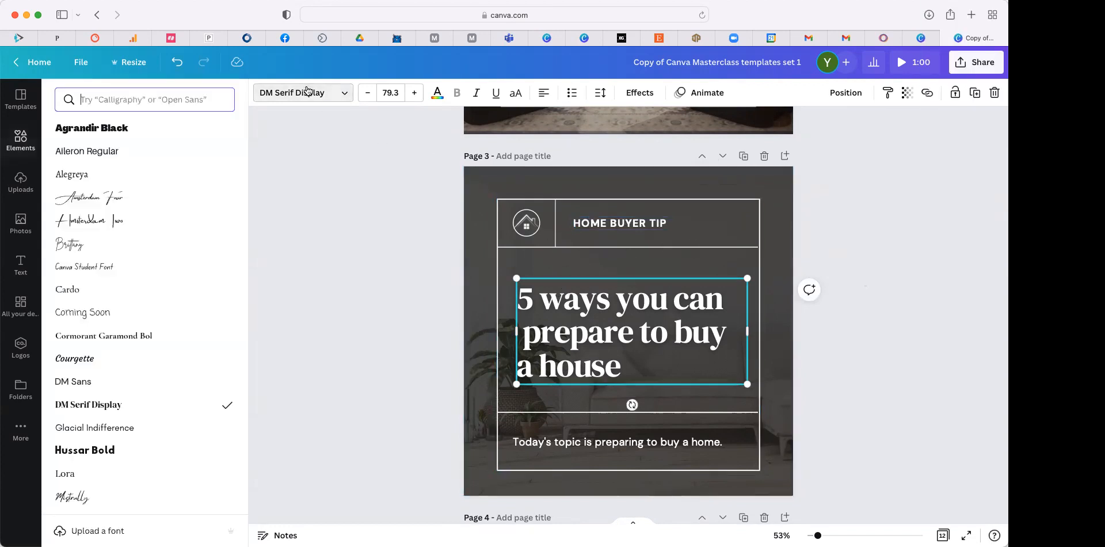
click(106, 310)
click(107, 295)
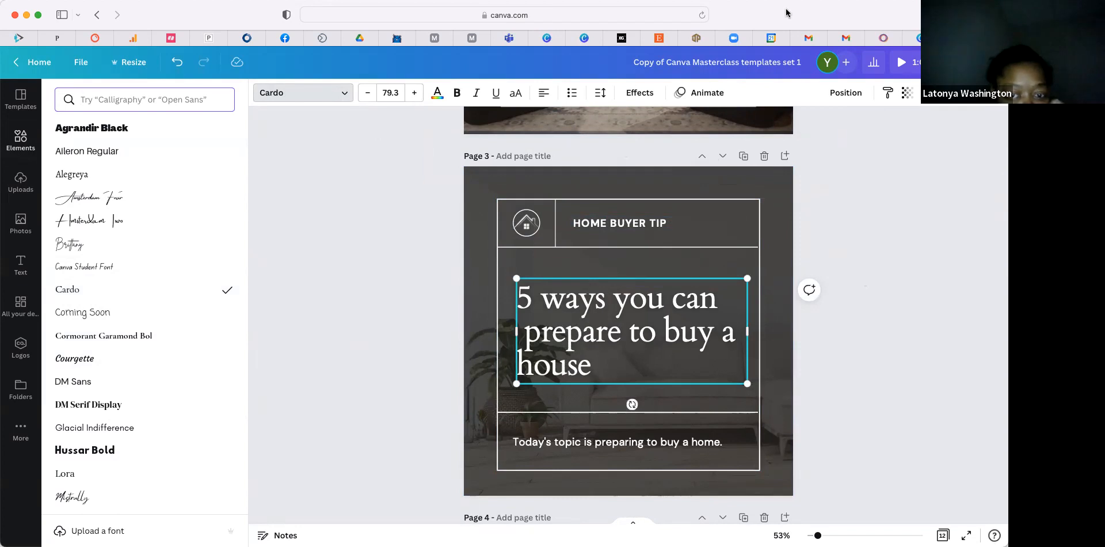
- Try the Shift text animation on the page 3 heading and apply Bounce instead
click(689, 95)
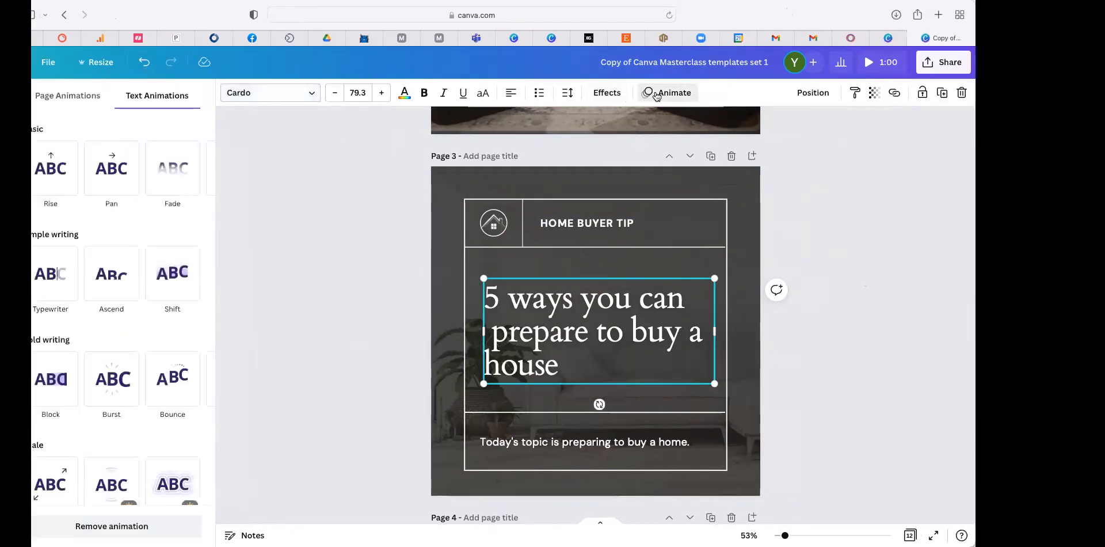
click(160, 280)
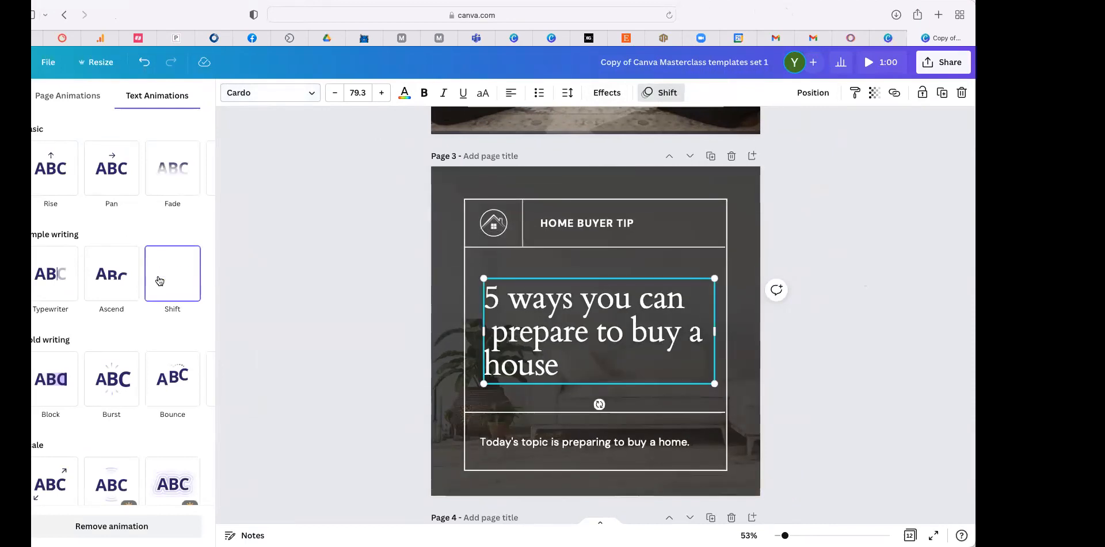
click(161, 390)
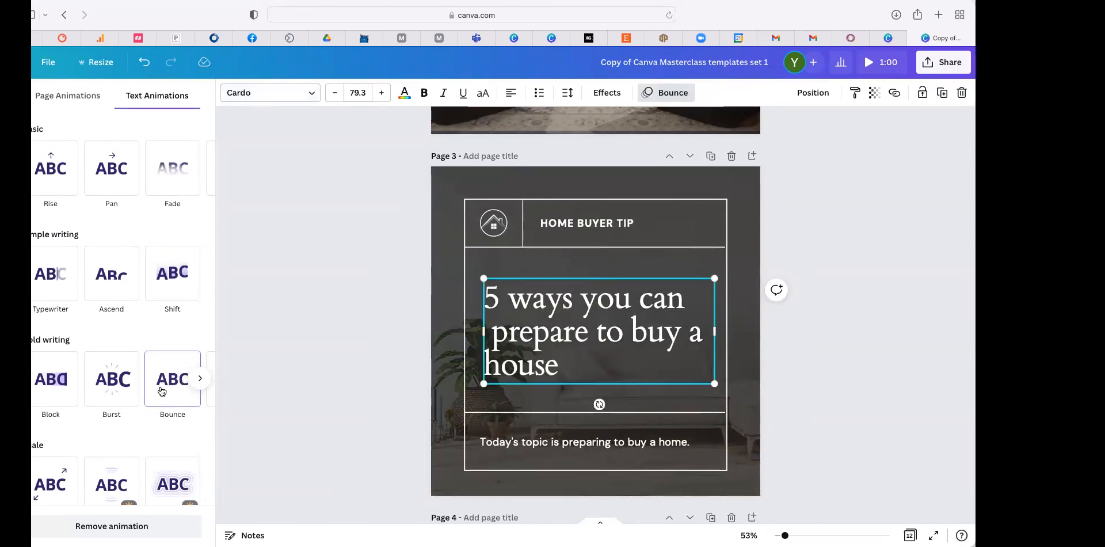
click(840, 336)
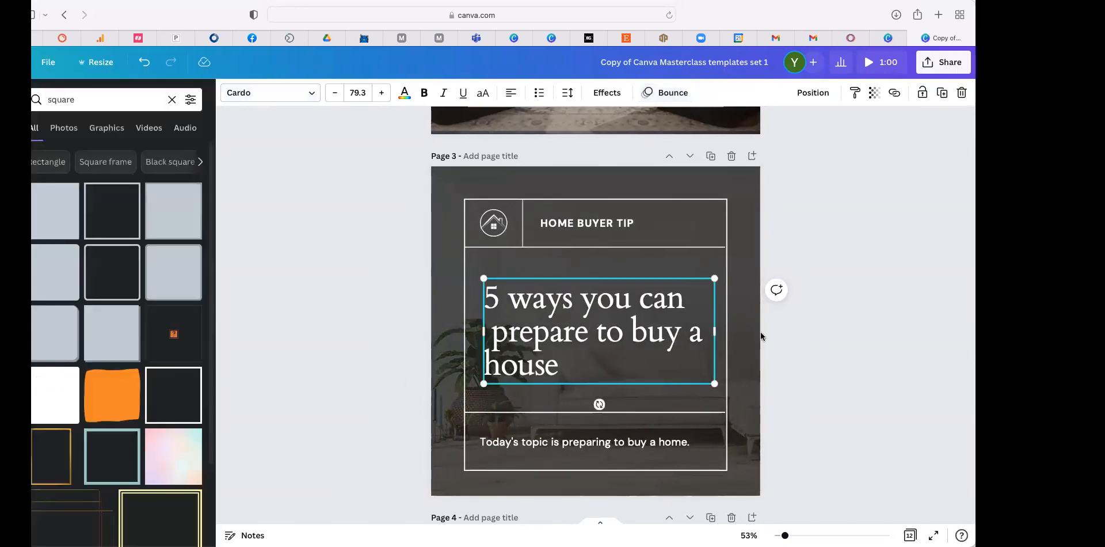
- Remove the extra space before "prepare" in the page 3 heading so its lines align at the left
click(498, 329)
click(500, 333)
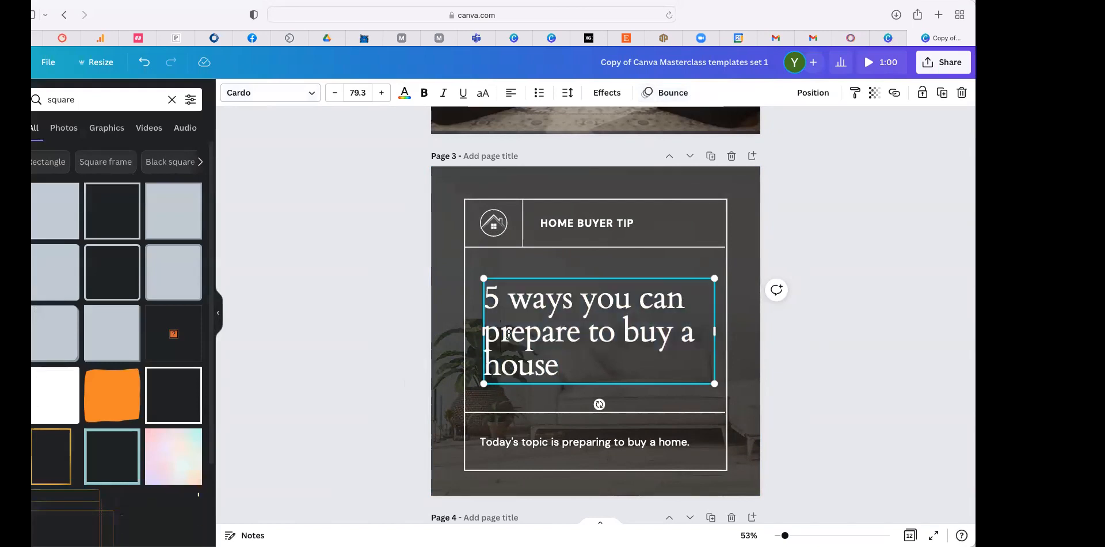
key(Left)
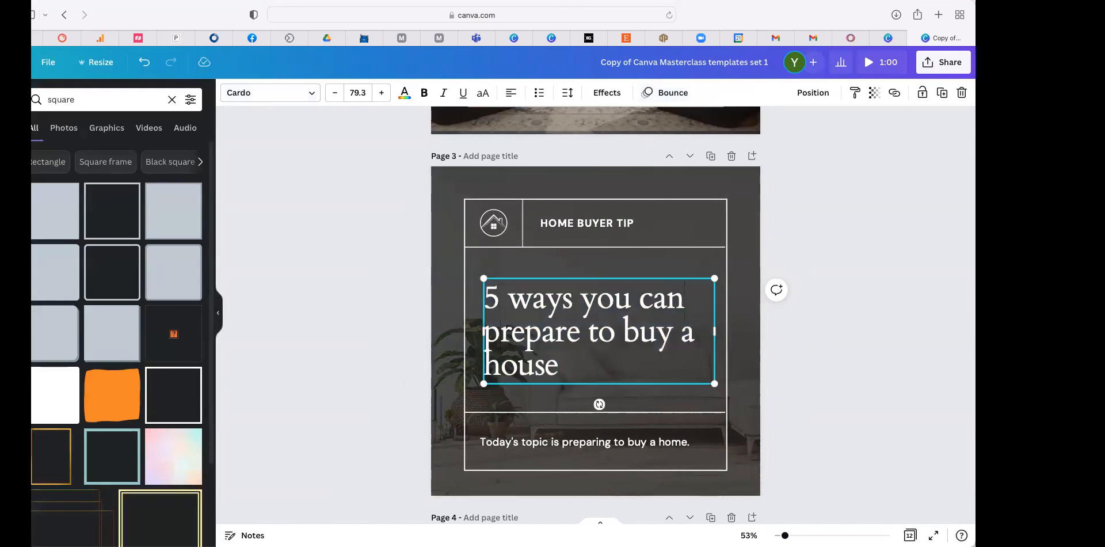
click(357, 437)
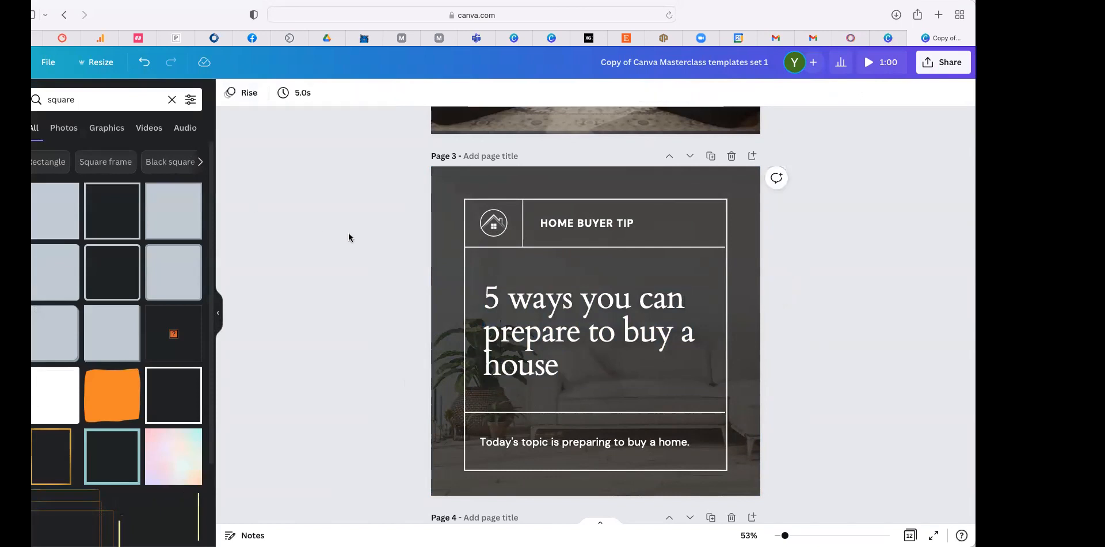
- Try circle, hexagon, cut-corner square and starburst shapes for the dark overlay on page 3 and return it to the plain square
click(440, 207)
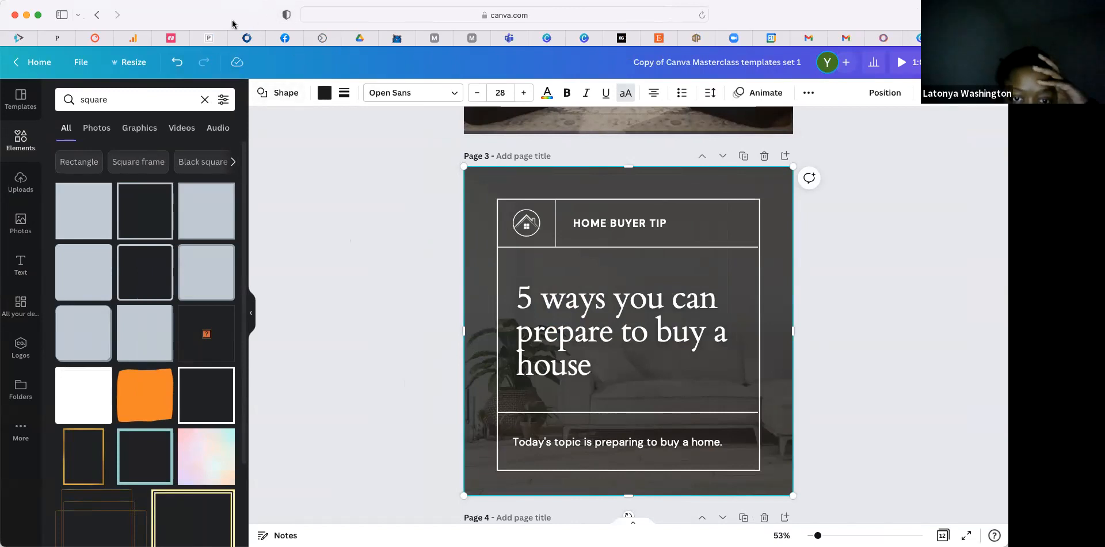
click(285, 92)
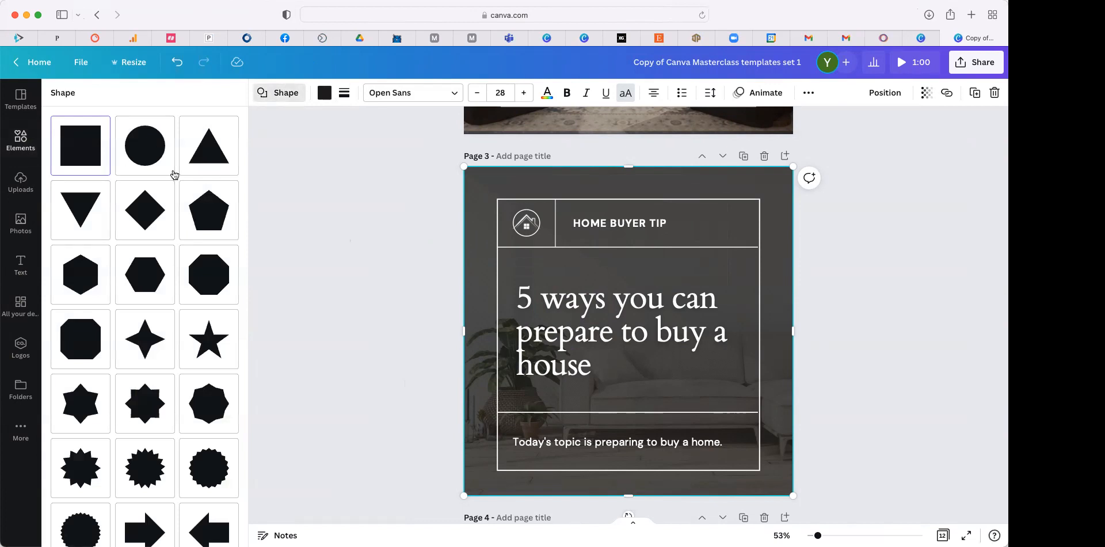
click(146, 164)
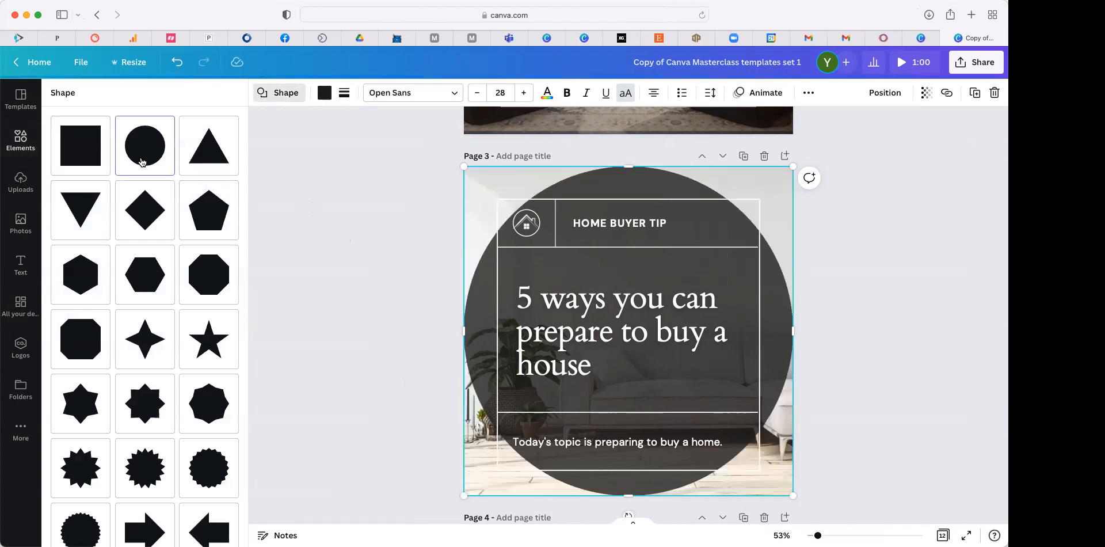
click(85, 166)
click(145, 162)
click(203, 159)
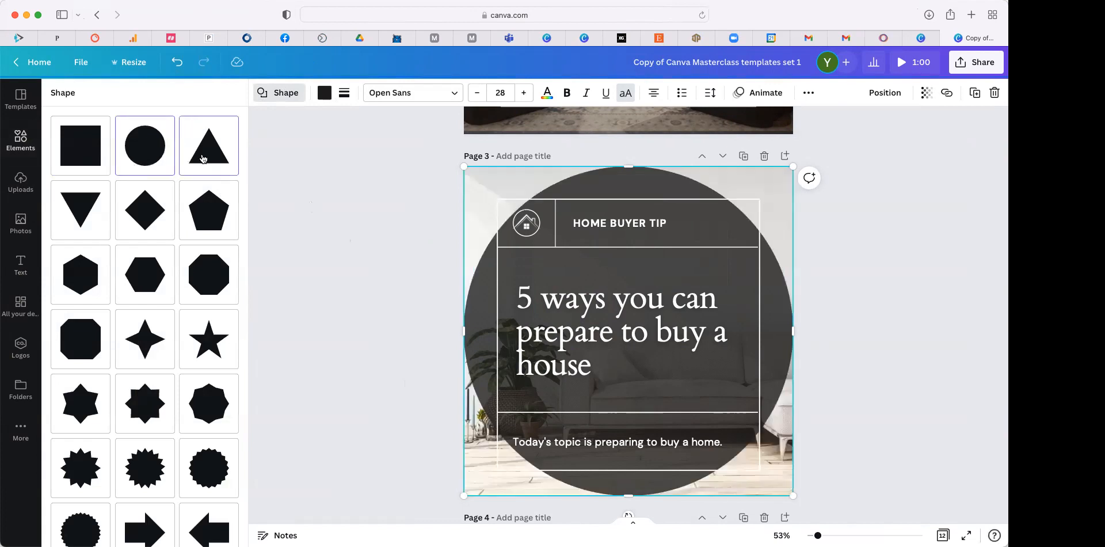
click(147, 263)
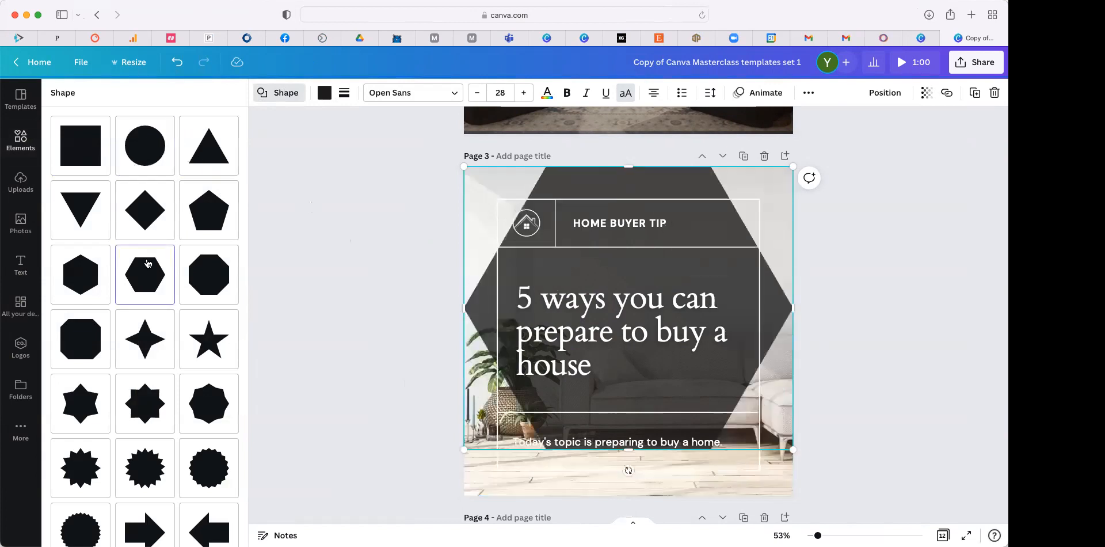
click(100, 339)
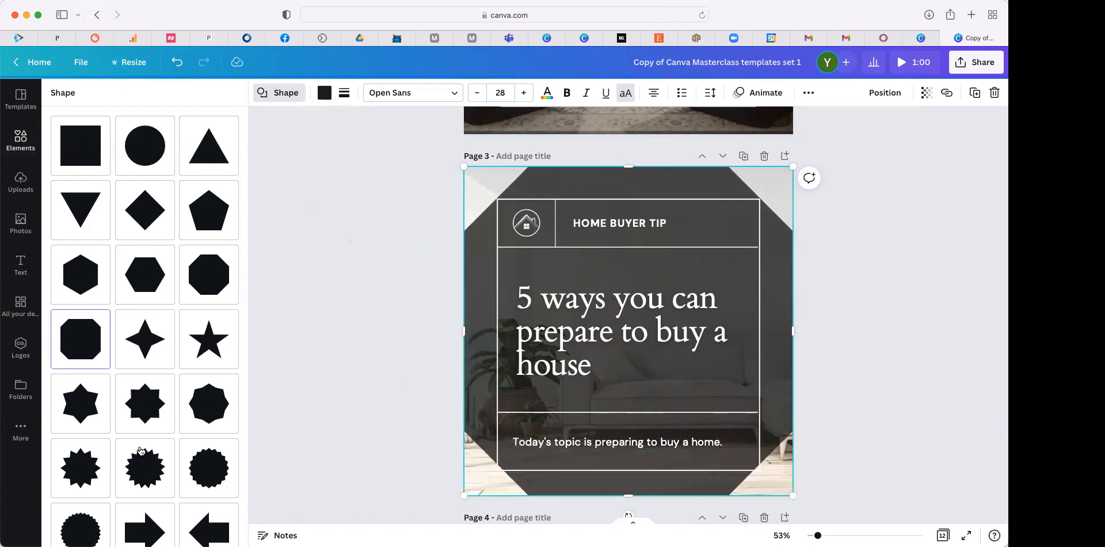
click(143, 479)
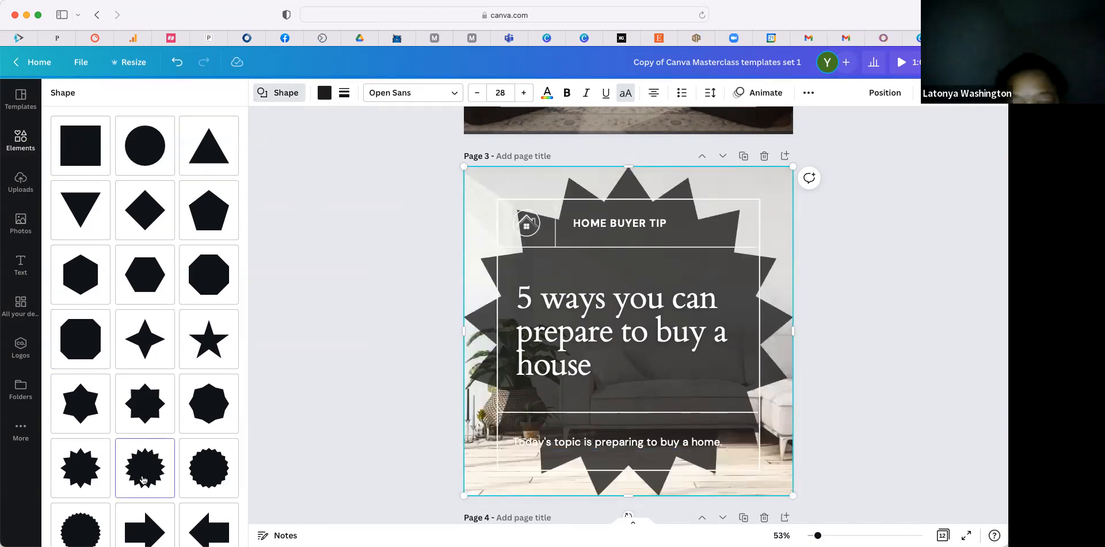
click(94, 141)
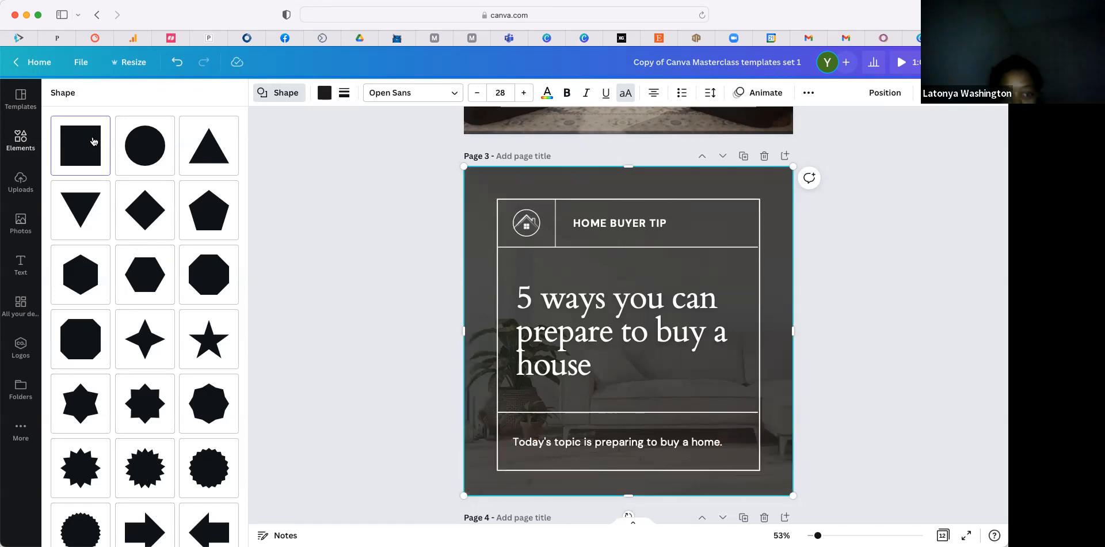
click(344, 164)
click(343, 163)
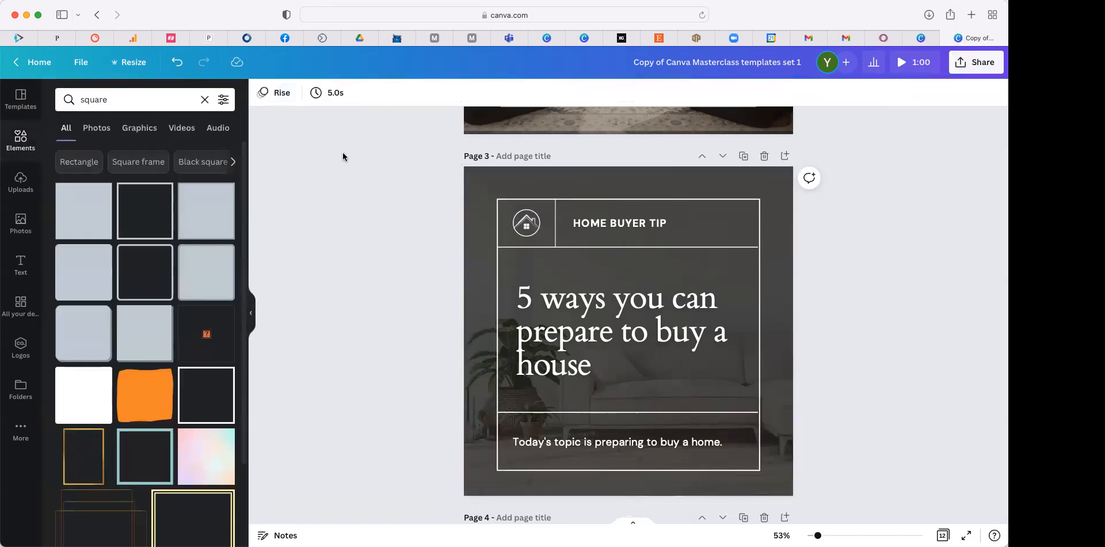
- Open the fill colour choices for the dark square overlay on page 3
click(479, 173)
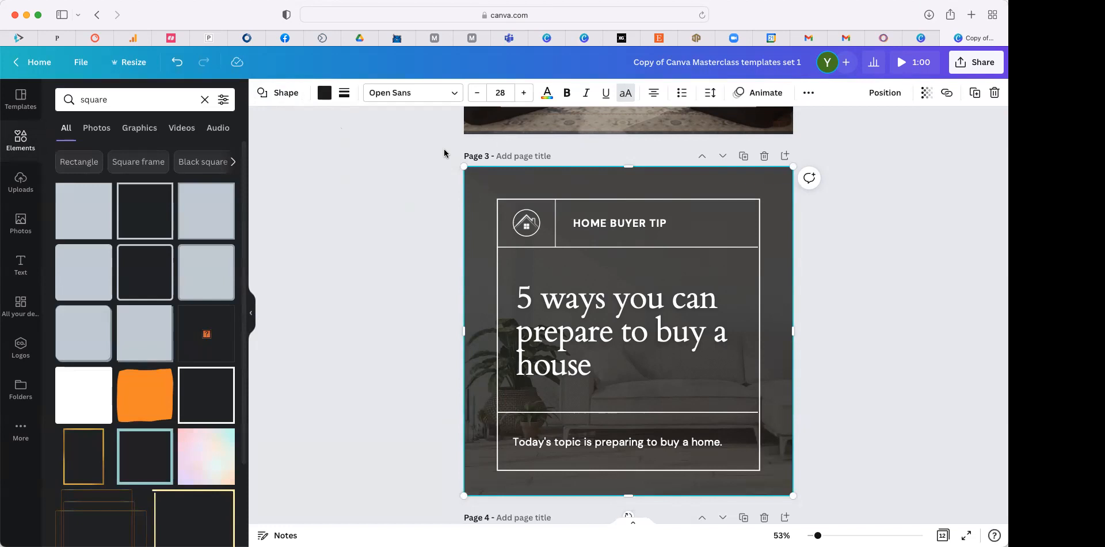
click(330, 99)
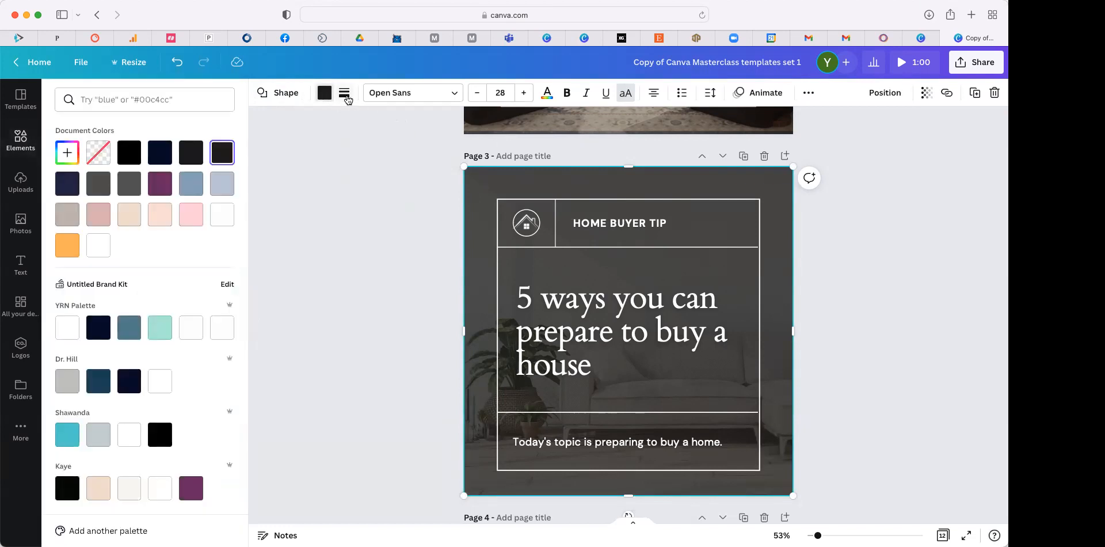
- Give the dark overlay square on page 3 a solid border with weight 23 and corner rounding 4
click(345, 93)
click(344, 95)
click(344, 93)
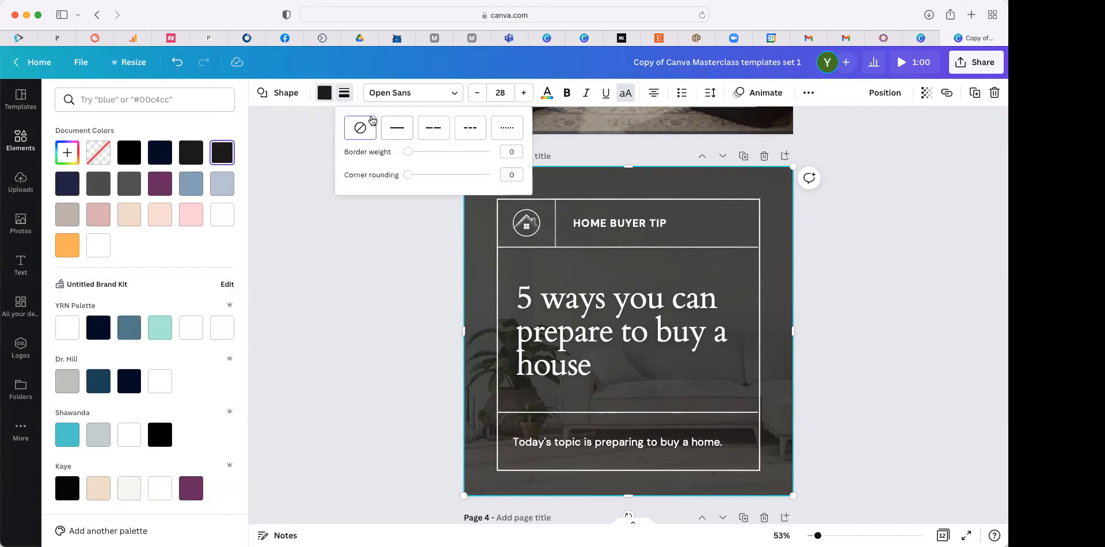
click(397, 128)
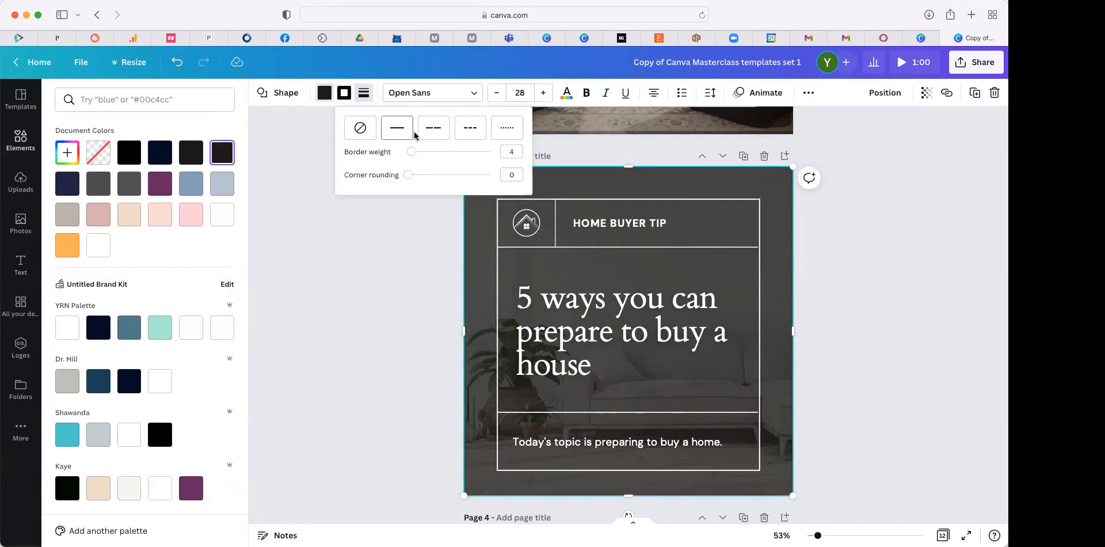
click(402, 138)
drag(416, 154, 426, 159)
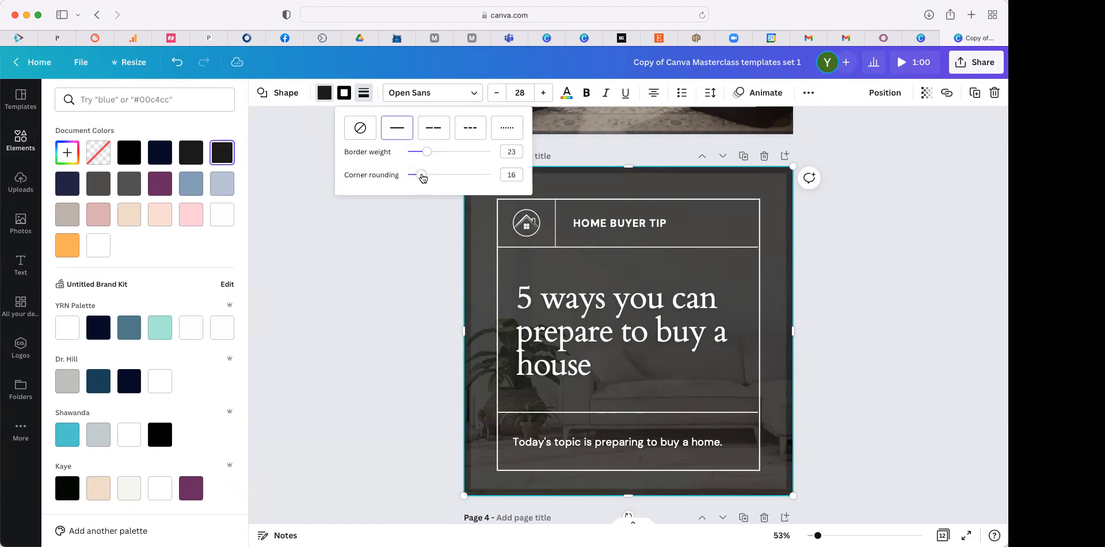
mouse_move(427, 178)
mouse_down()
mouse_move(442, 182)
mouse_move(412, 181)
mouse_up()
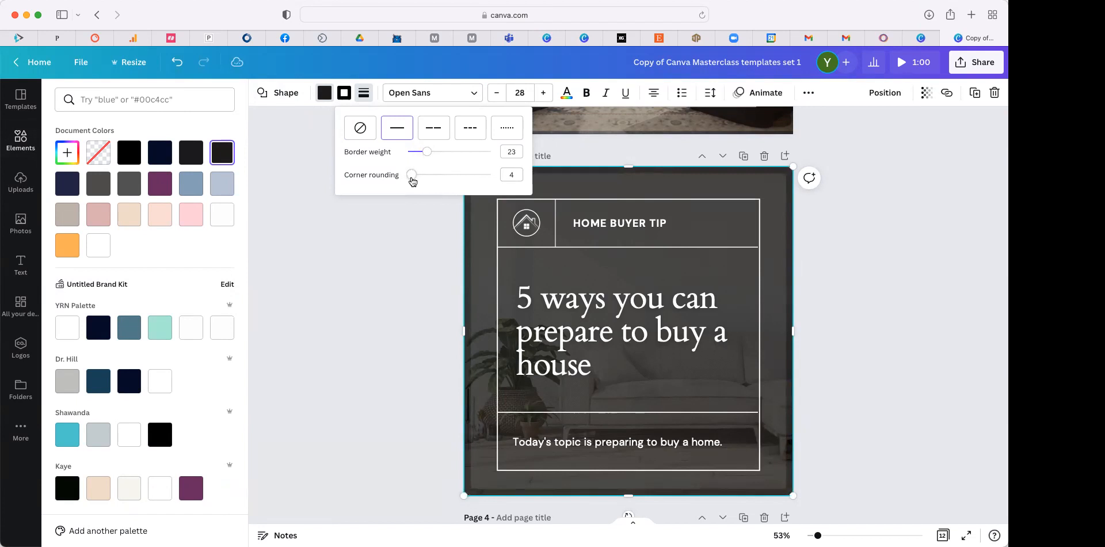
click(274, 253)
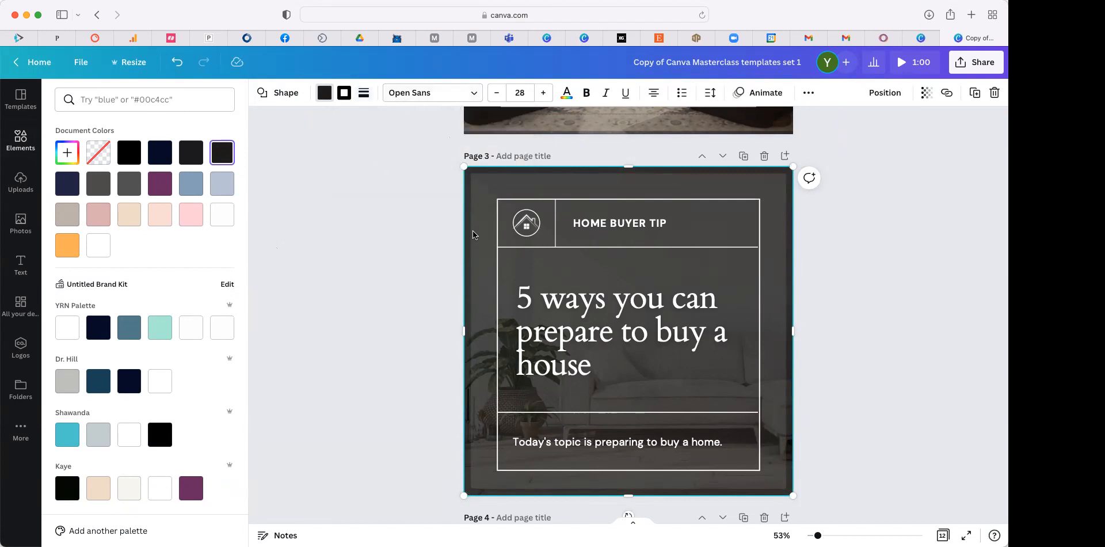
click(521, 291)
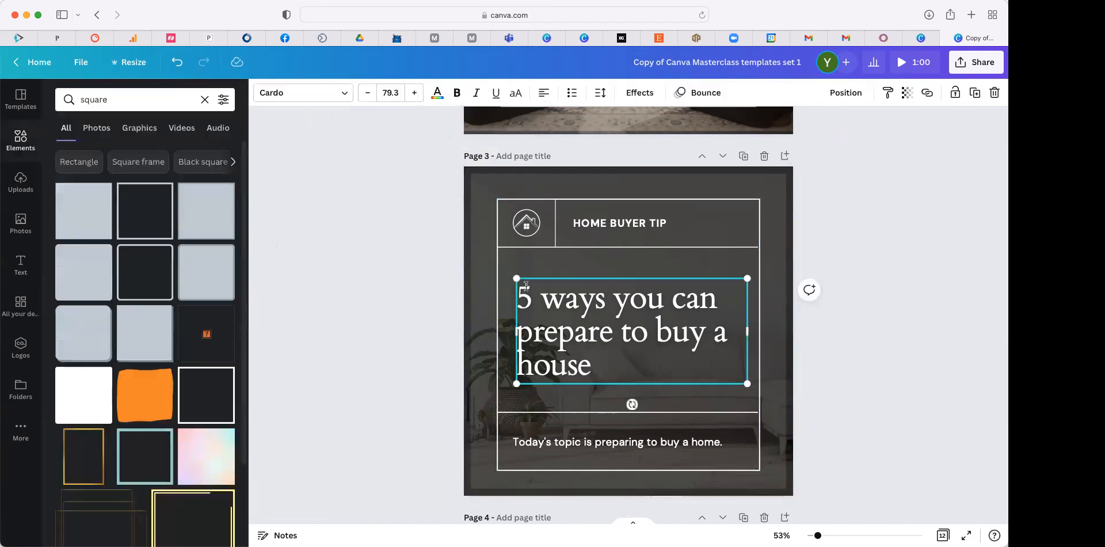
click(325, 96)
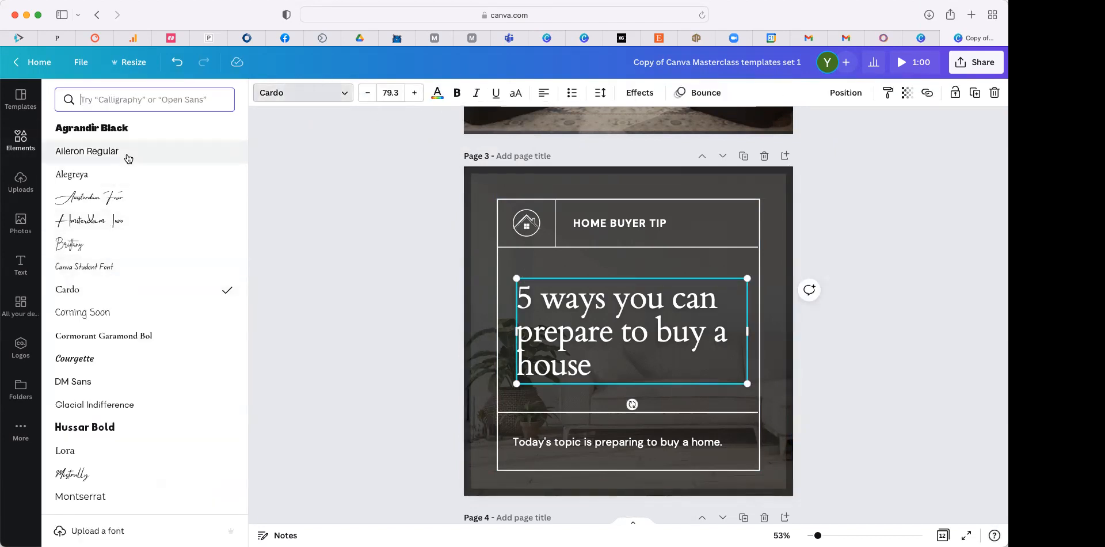
click(371, 244)
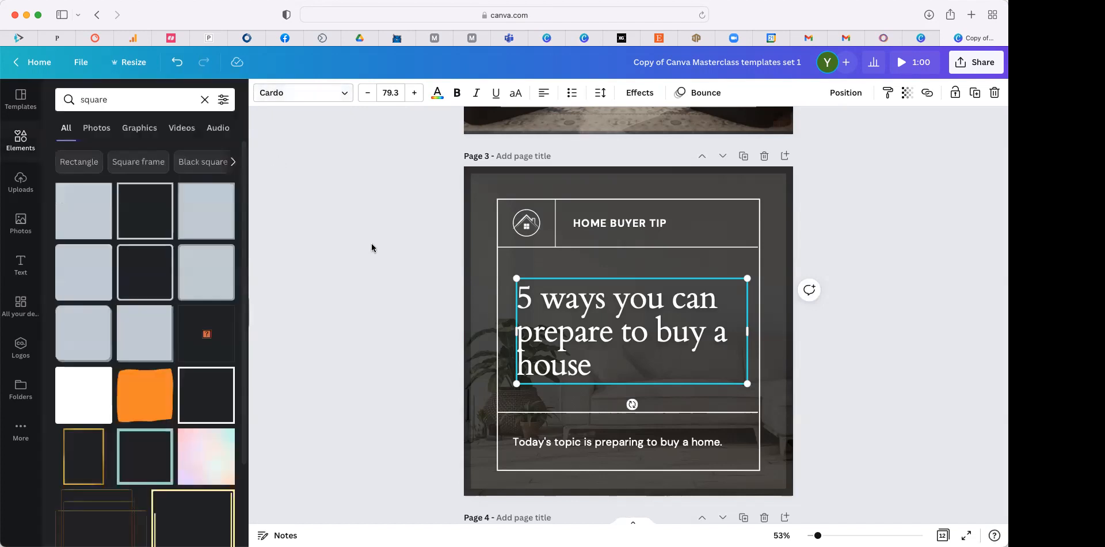
- Find an Elegant-style font for the "HOME BUYER TIP" text and apply The Seasons
click(600, 222)
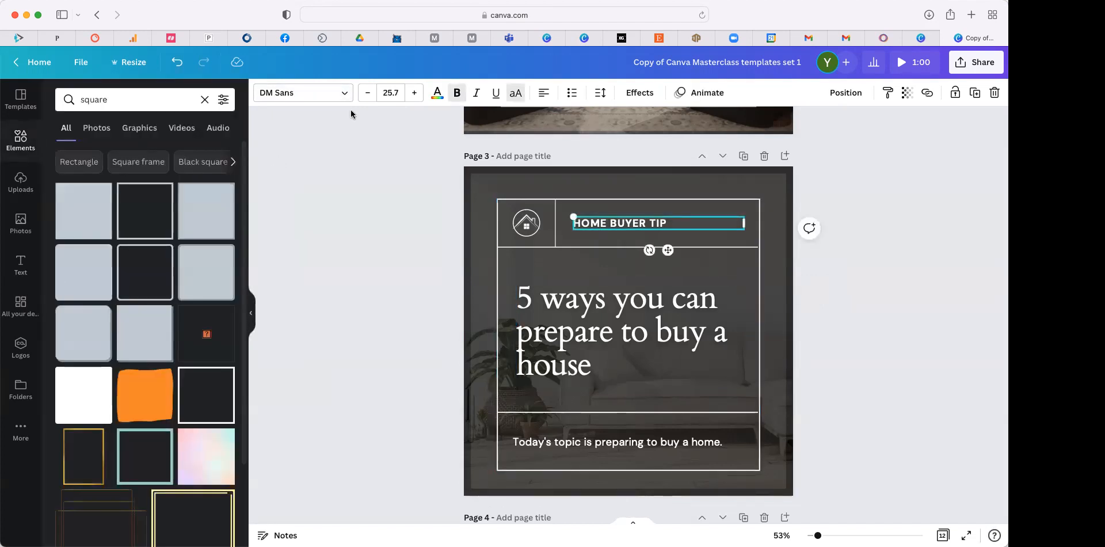
click(321, 96)
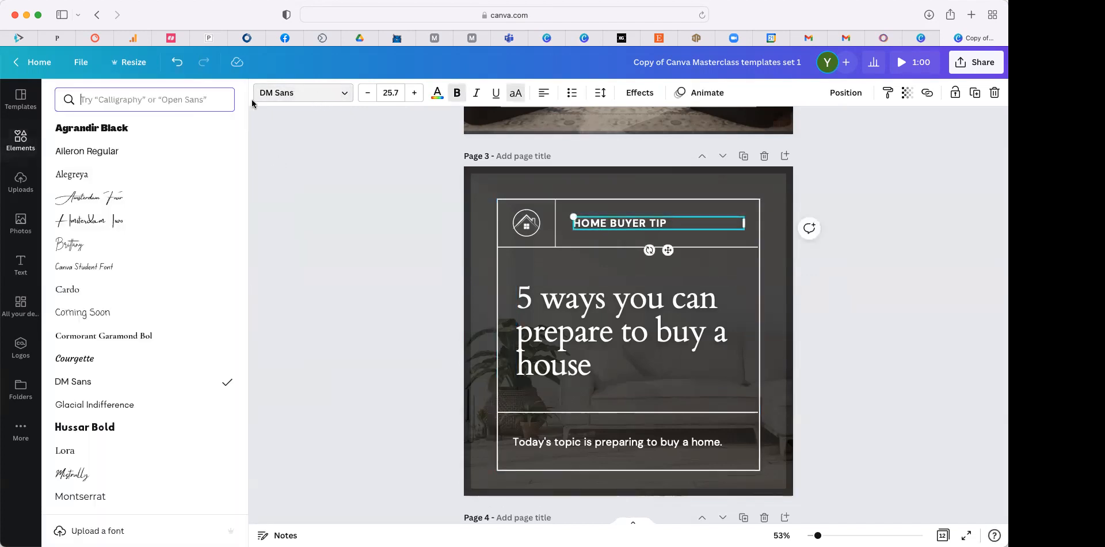
click(167, 106)
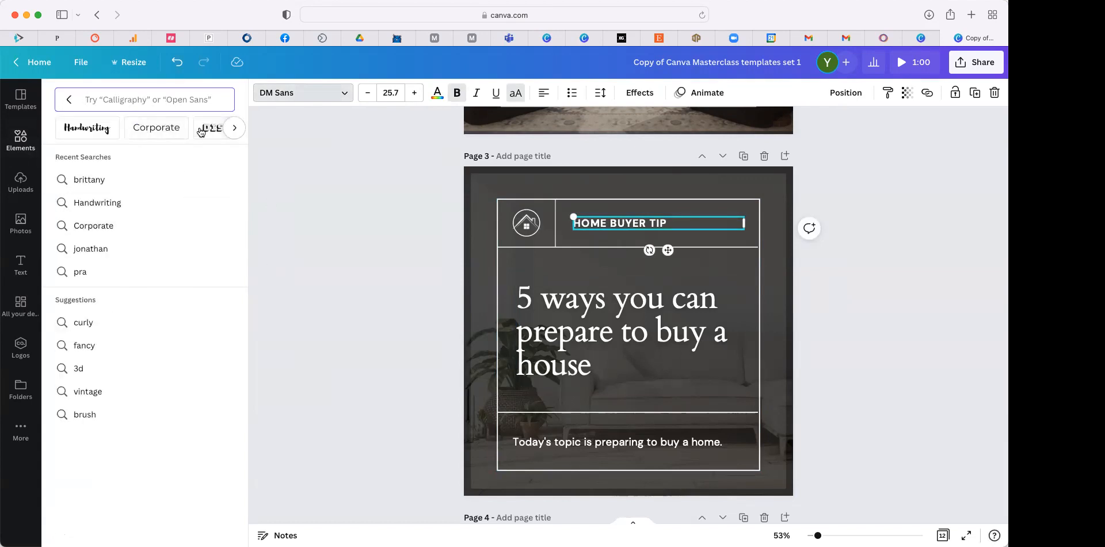
click(231, 130)
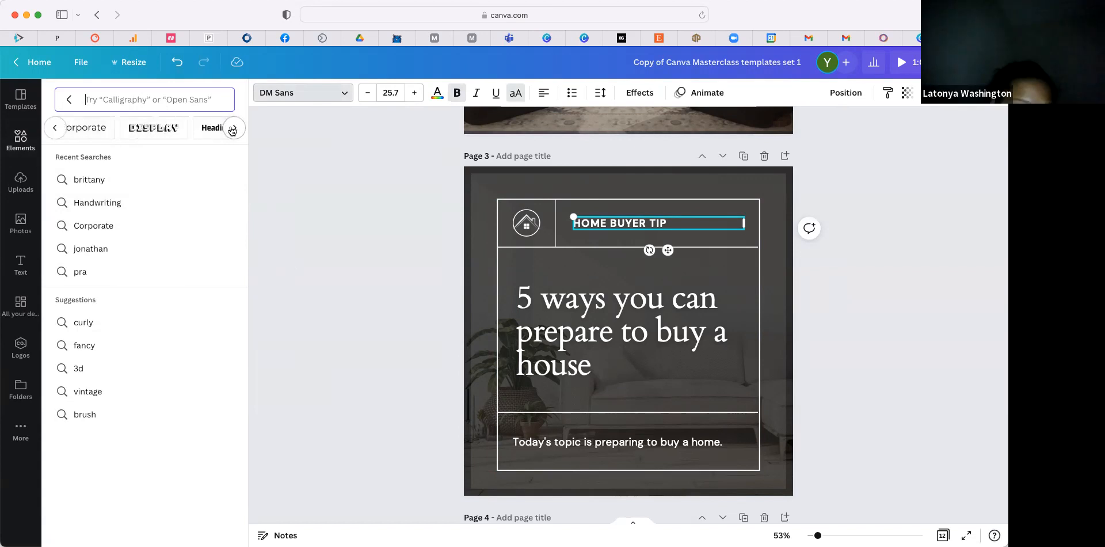
click(243, 129)
click(244, 130)
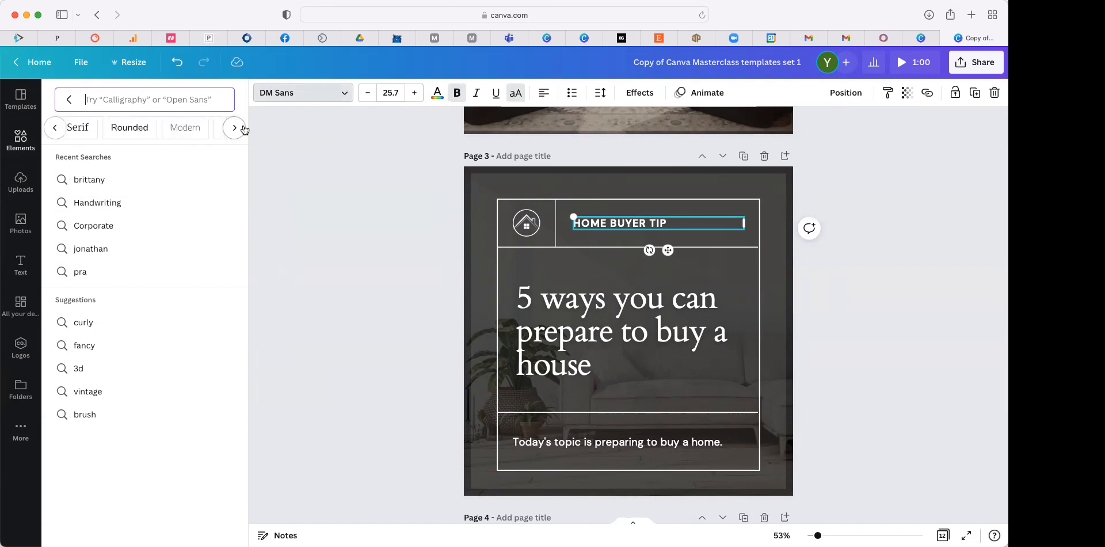
click(242, 129)
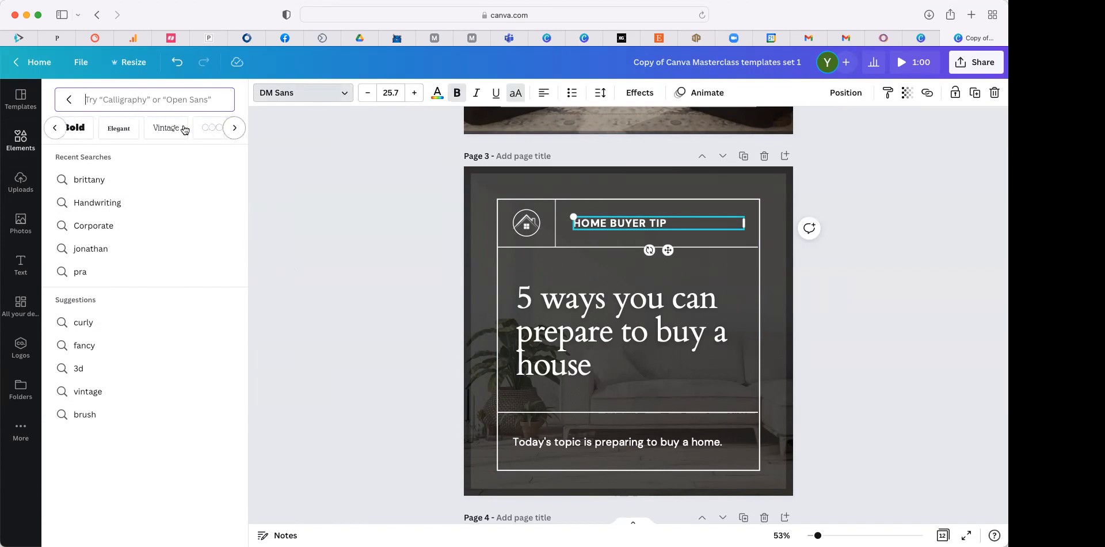
click(119, 128)
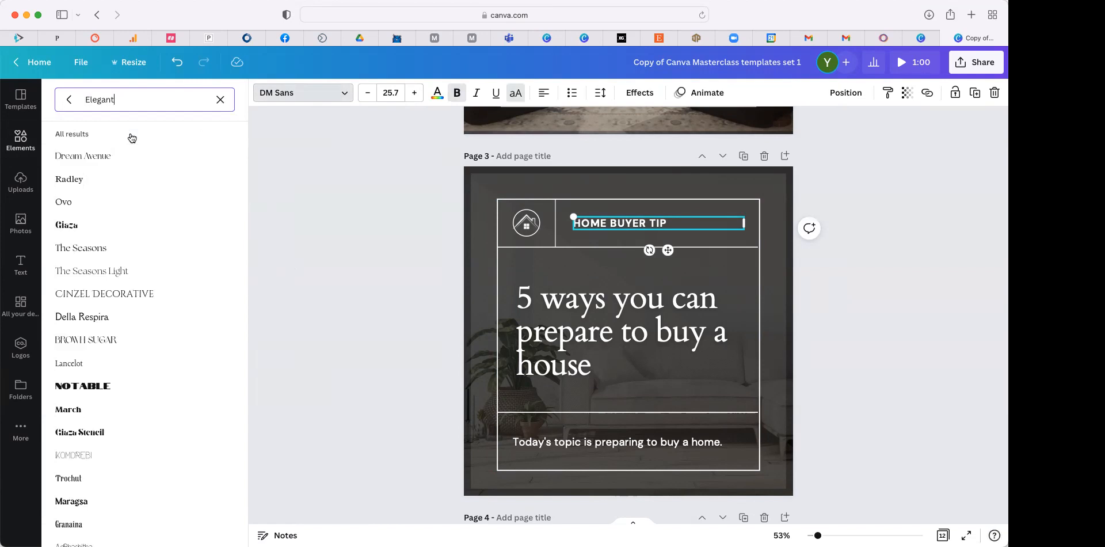
click(80, 253)
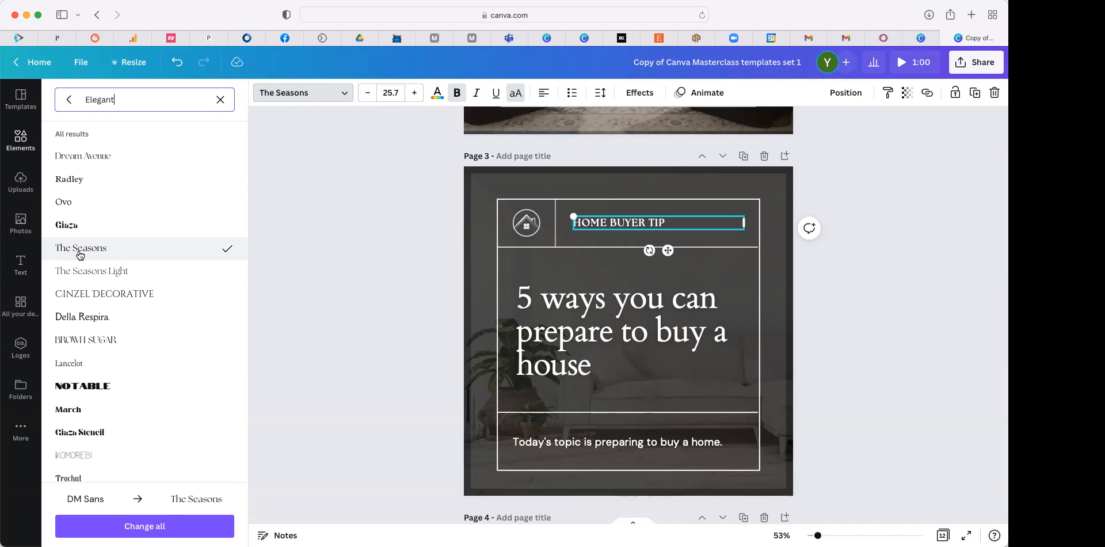
click(146, 528)
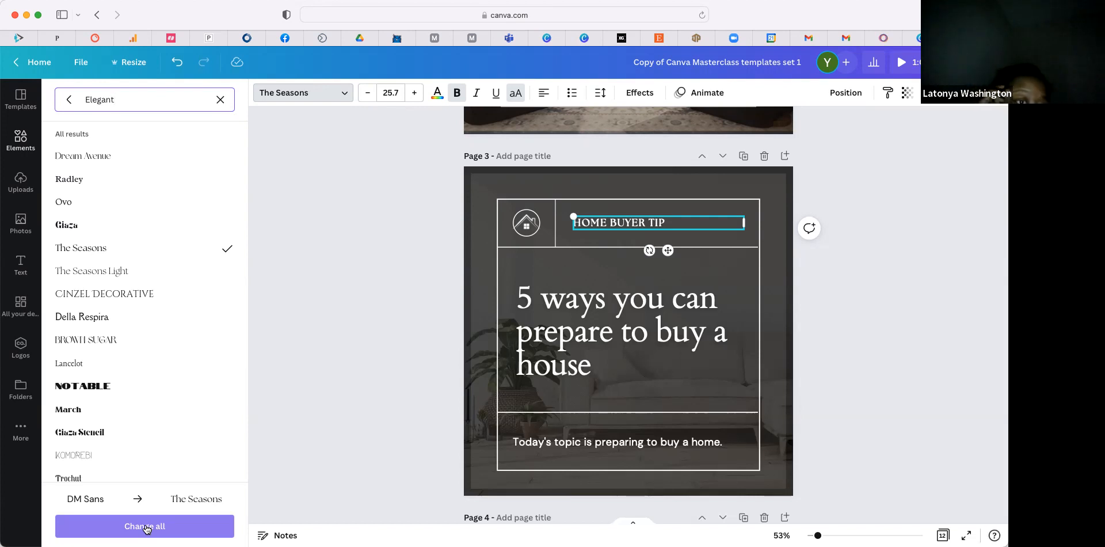
- Ungroup the white frame and its divider lines on page 3 and group them again
click(785, 184)
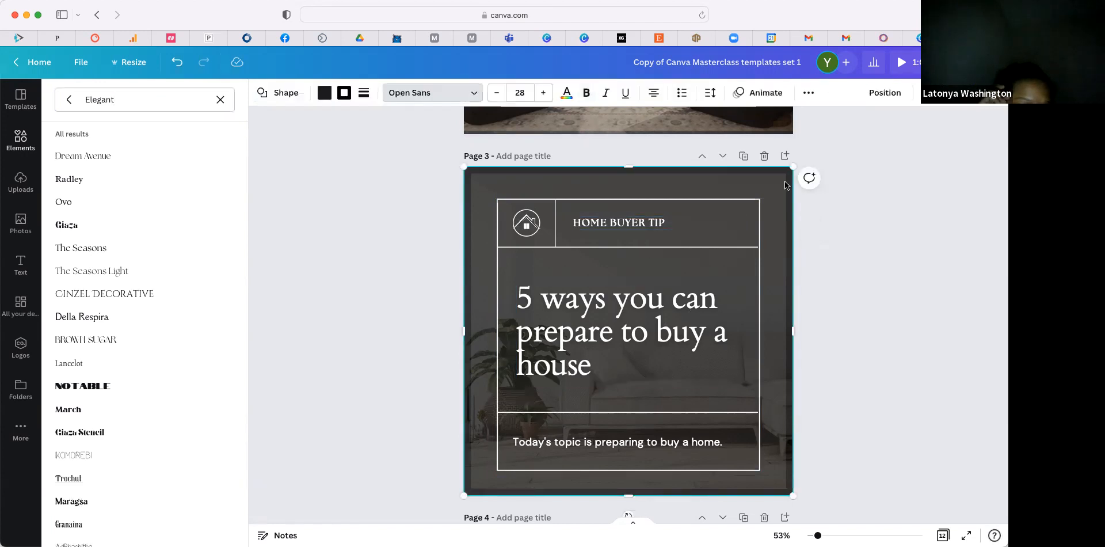
click(752, 204)
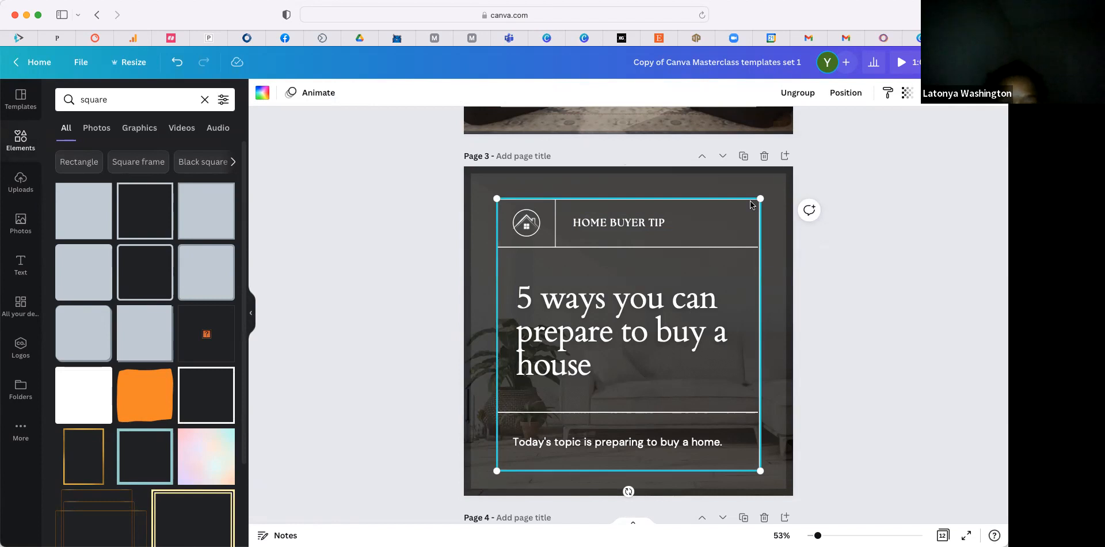
click(609, 349)
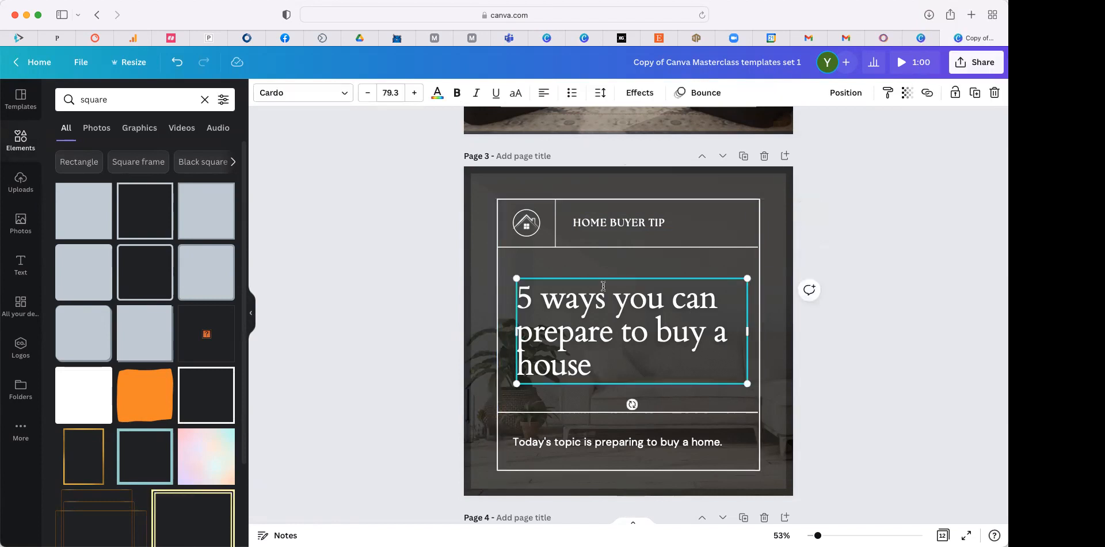
click(607, 246)
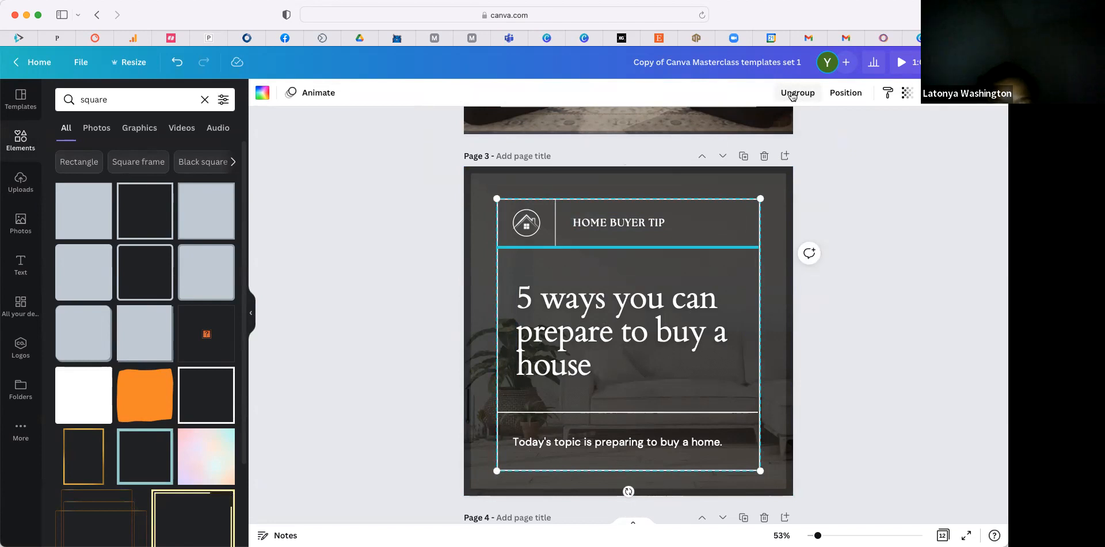
click(793, 94)
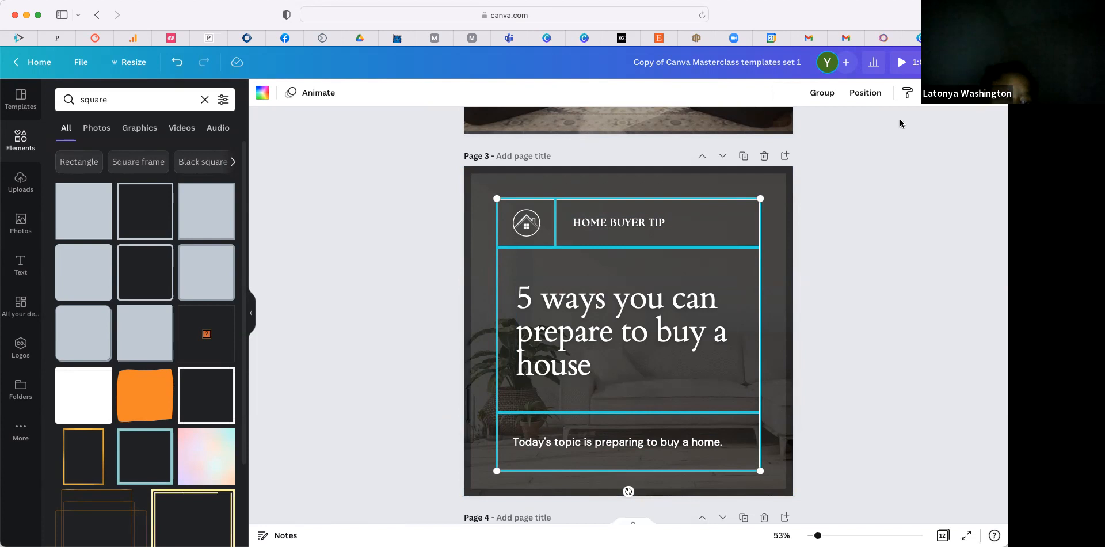
click(822, 93)
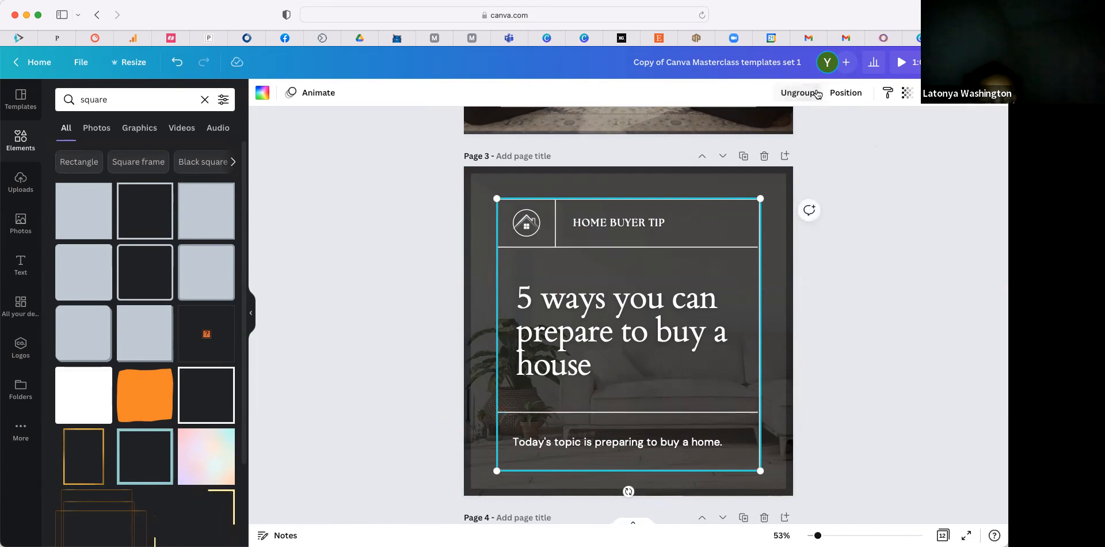
- Move the grouped white frame on page 3 slightly upward, keeping it horizontally centred
click(809, 291)
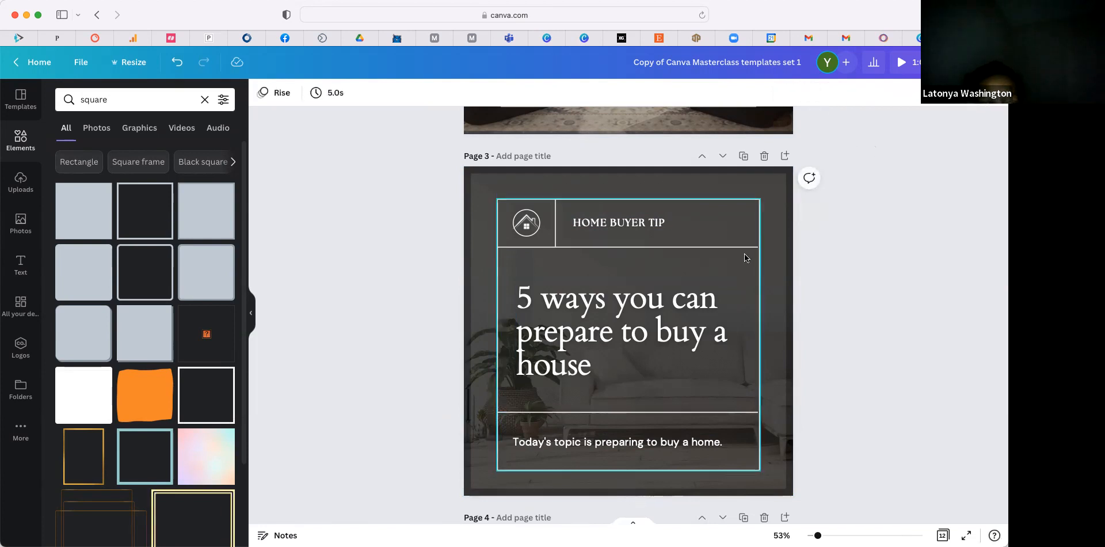
drag(721, 245, 719, 239)
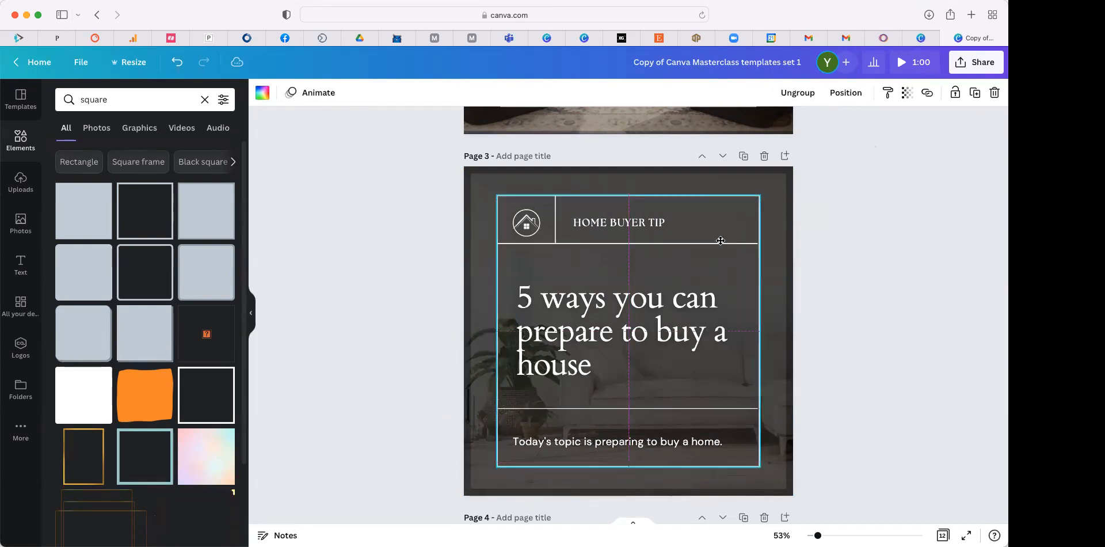
click(847, 270)
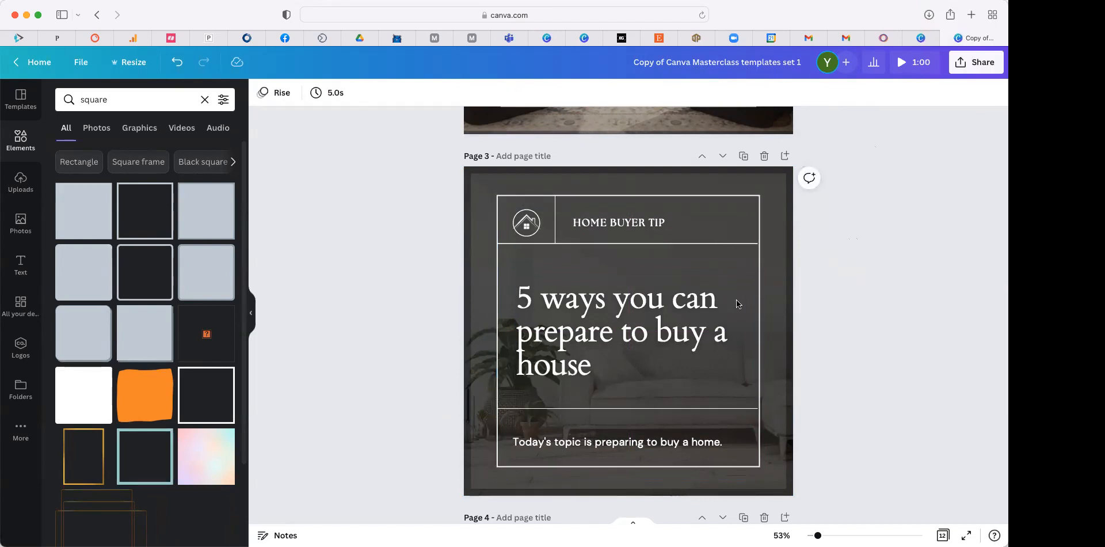
- Enlarge the "5 ways you can prepare to buy a house" heading to the frame's full width, at font size about 90.3
click(688, 323)
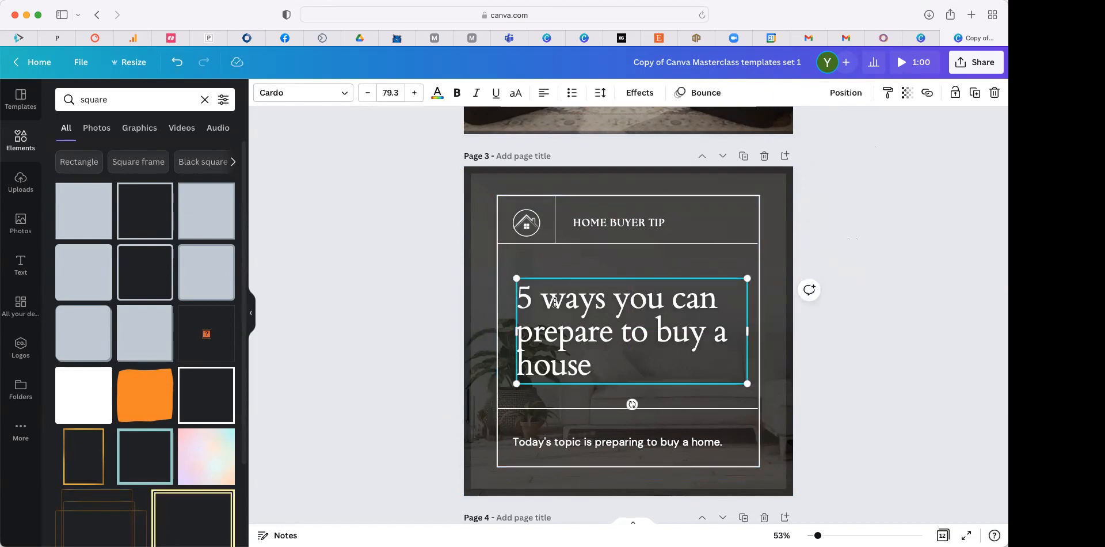
drag(517, 279, 499, 270)
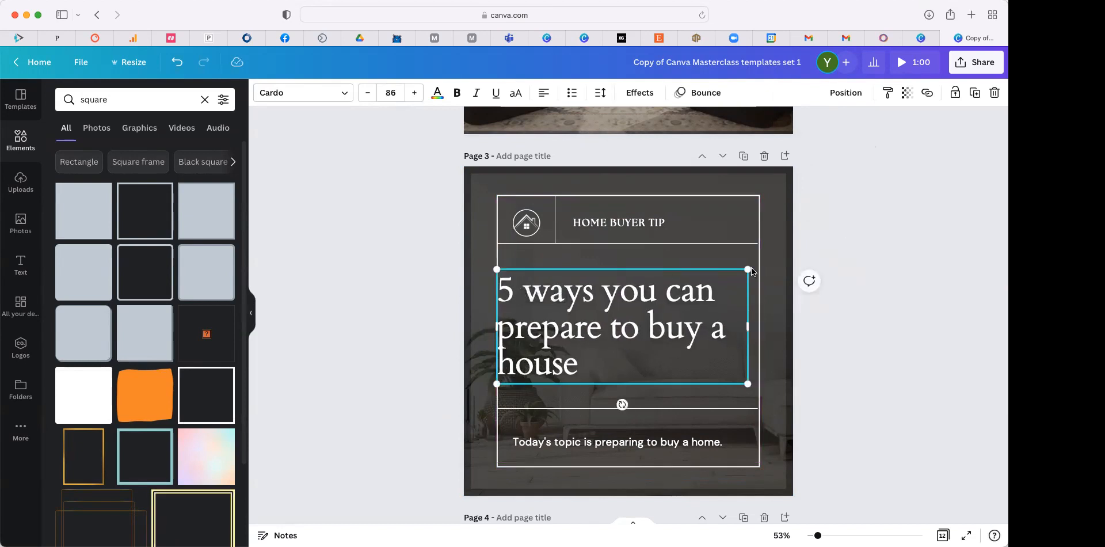
drag(751, 267, 759, 262)
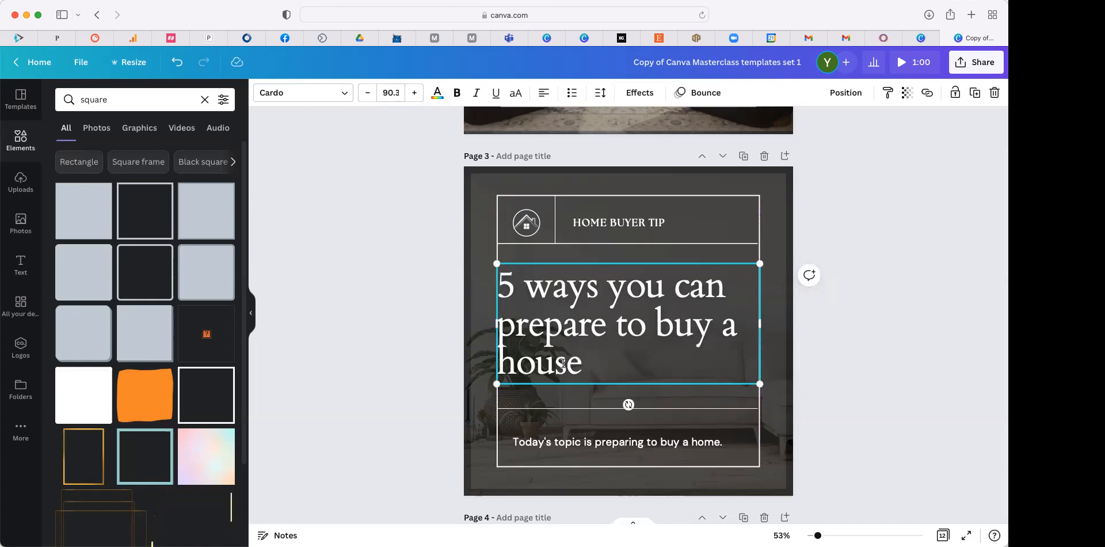
click(848, 407)
click(593, 334)
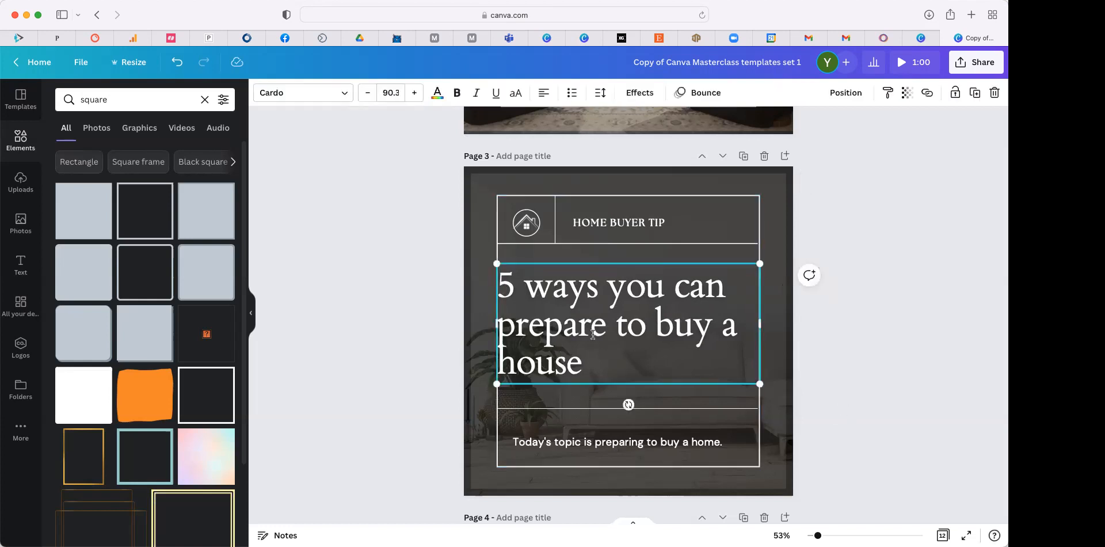
click(409, 361)
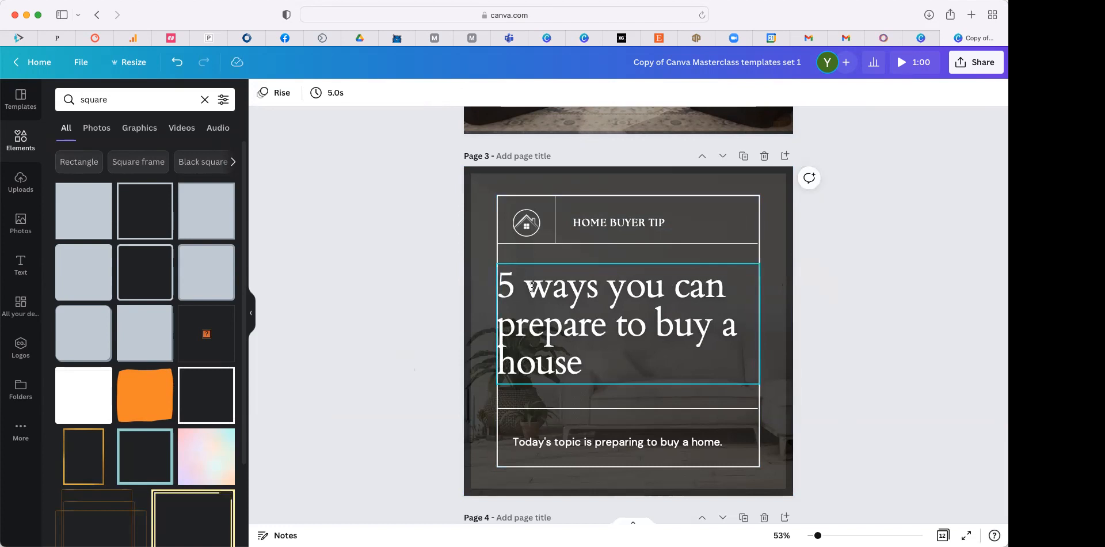
- Set the "5 ways you can prepare to buy a house" heading's line spacing to 1.22 and make it bold
click(539, 302)
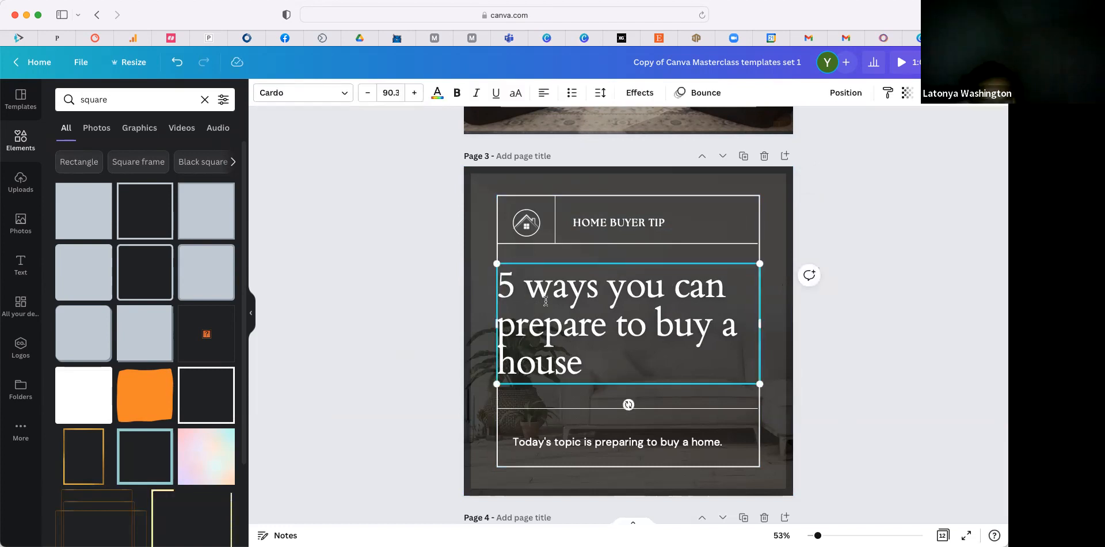
click(600, 92)
mouse_move(645, 175)
mouse_down()
mouse_move(664, 172)
mouse_move(613, 172)
mouse_move(656, 160)
mouse_up()
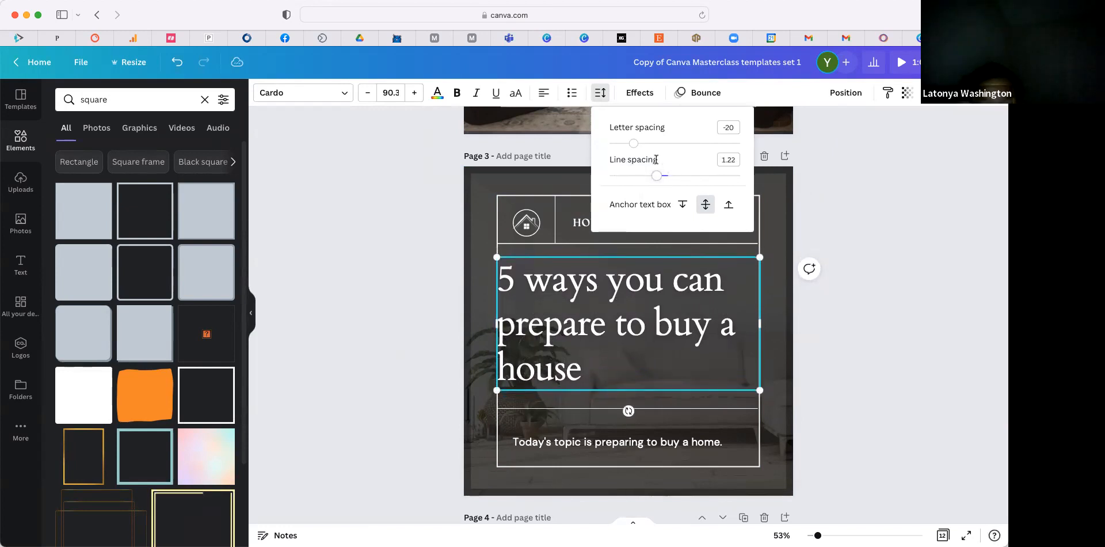
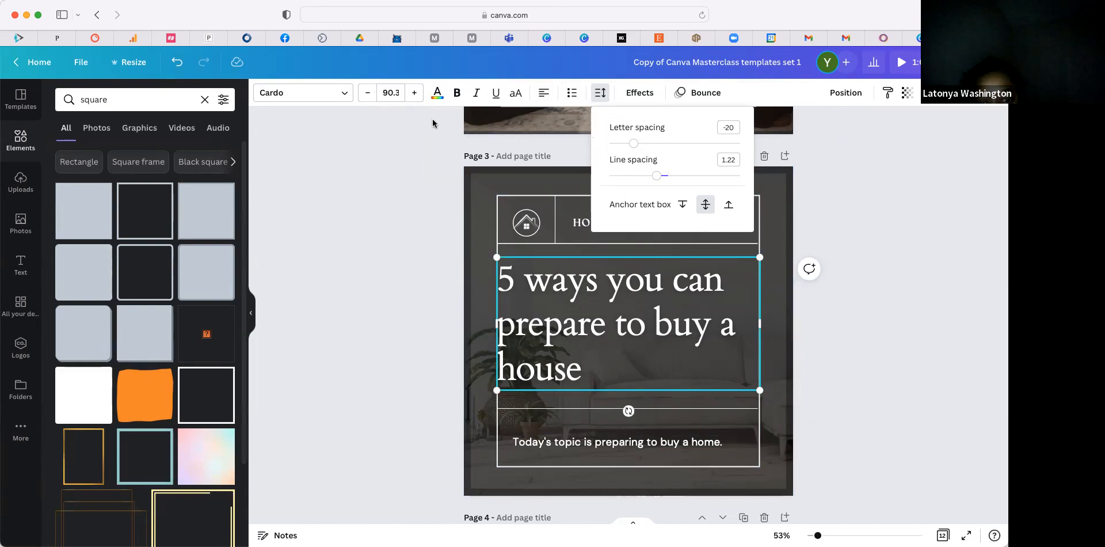
click(455, 93)
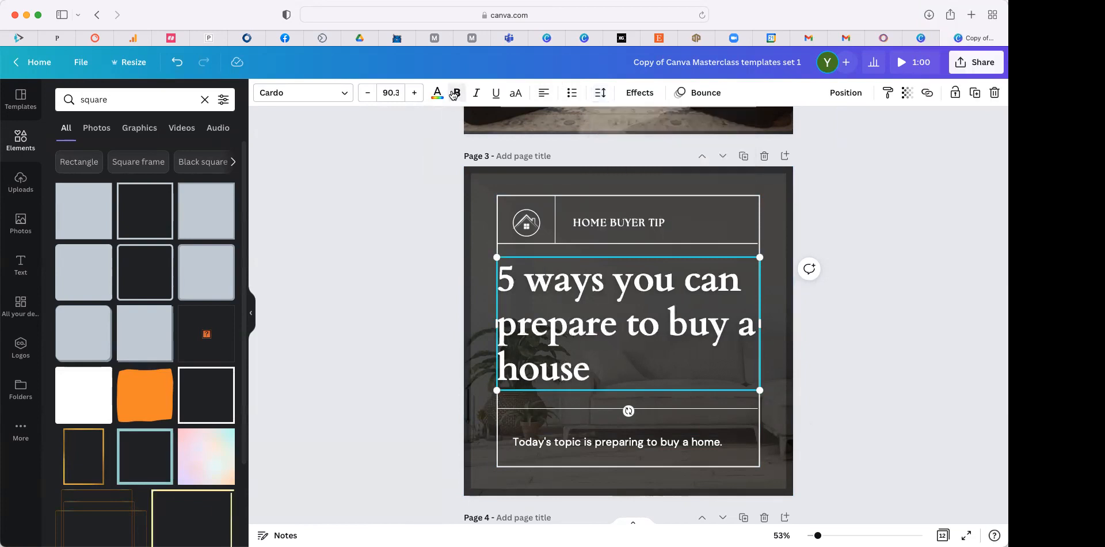
- Remove bold from the "5 ways you can prepare to buy a house" heading and try italic, underline and uppercase on it
click(453, 94)
click(475, 94)
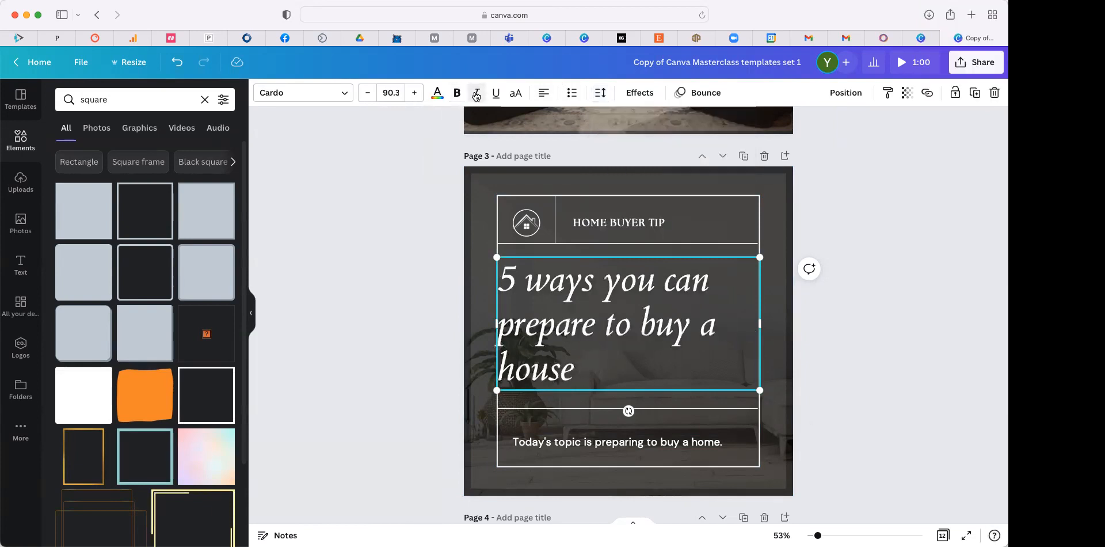
click(476, 94)
click(496, 93)
click(497, 95)
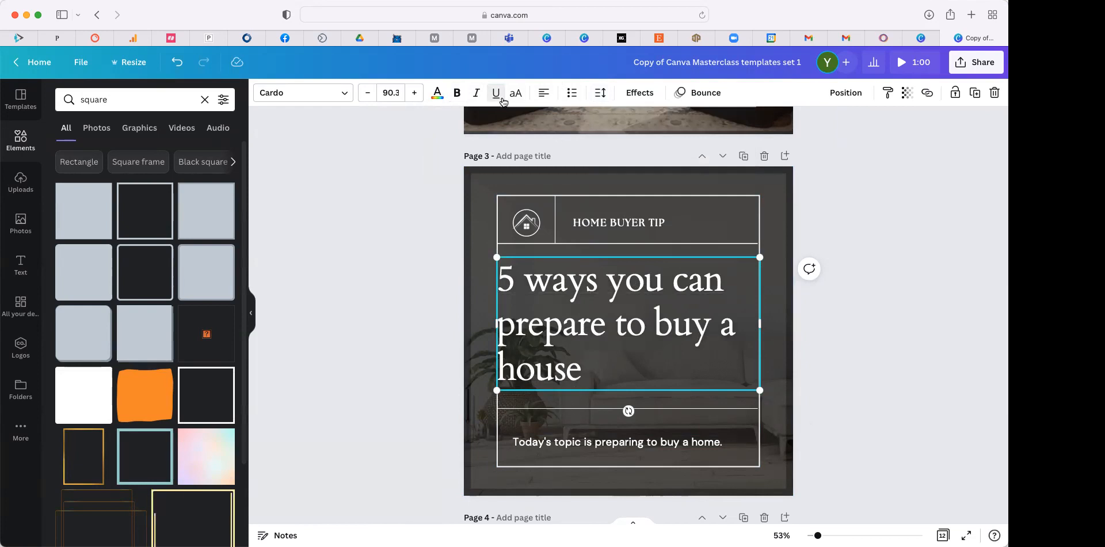
click(517, 94)
click(518, 94)
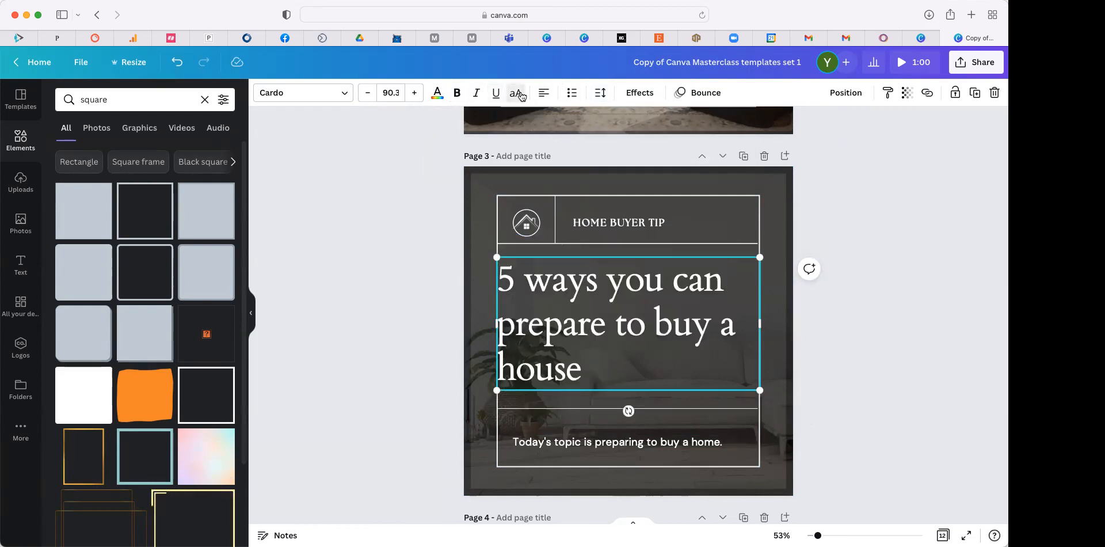
- Try right and justified alignment and a numbered list on the page 3 heading, returning it to plain left-aligned text
click(551, 99)
click(551, 99)
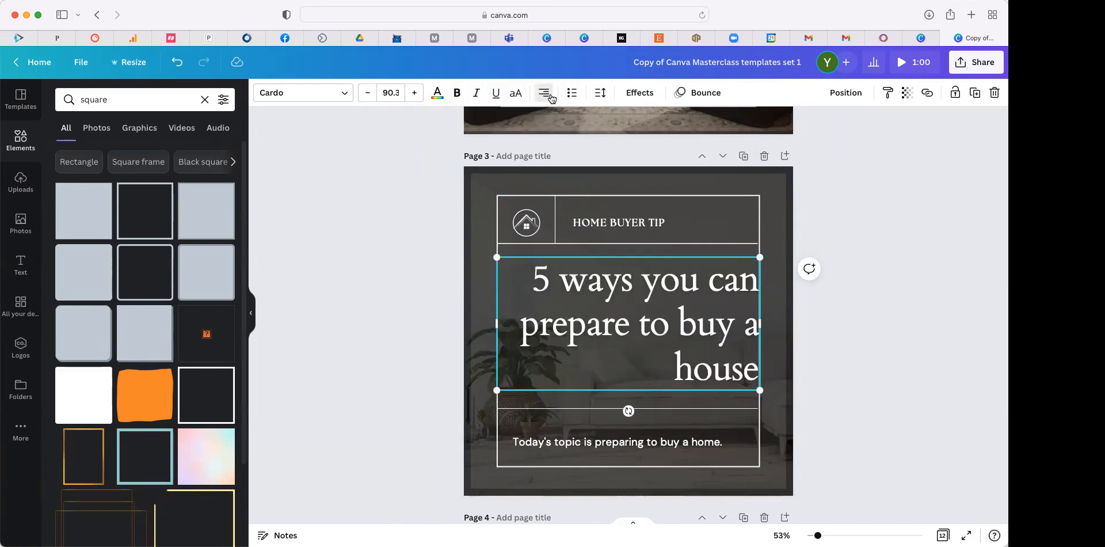
click(551, 99)
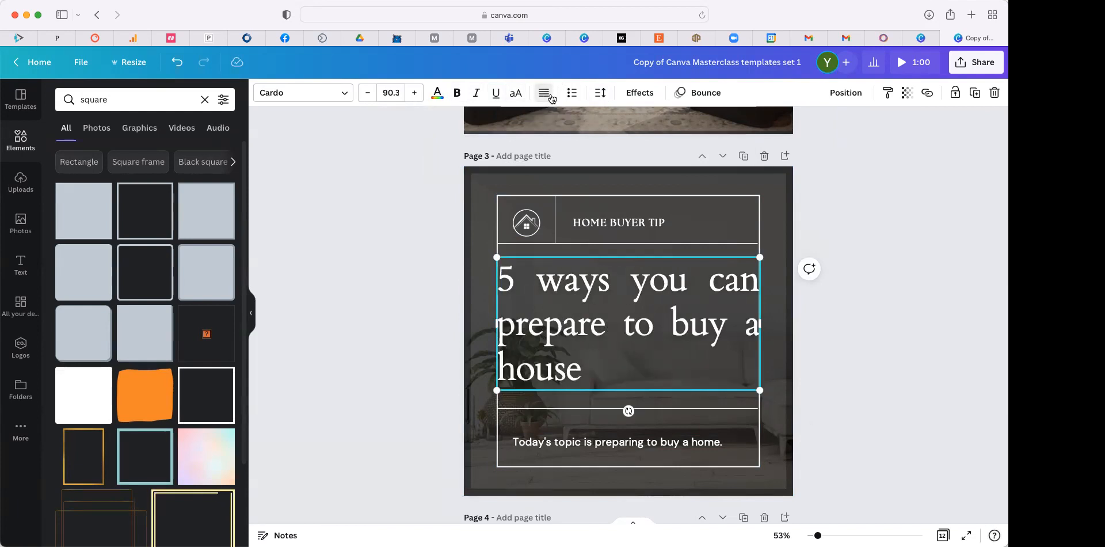
click(551, 99)
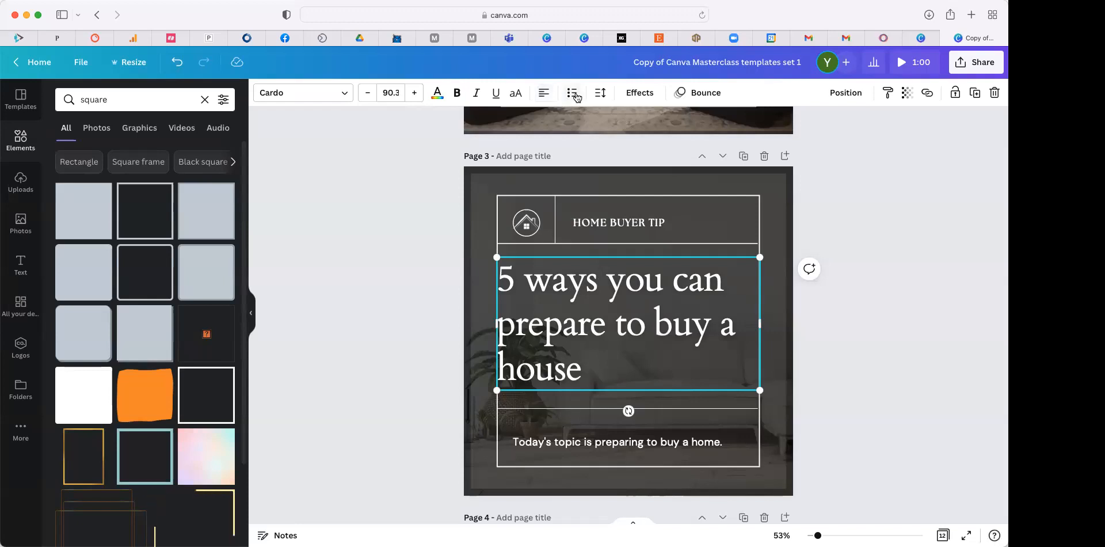
click(575, 95)
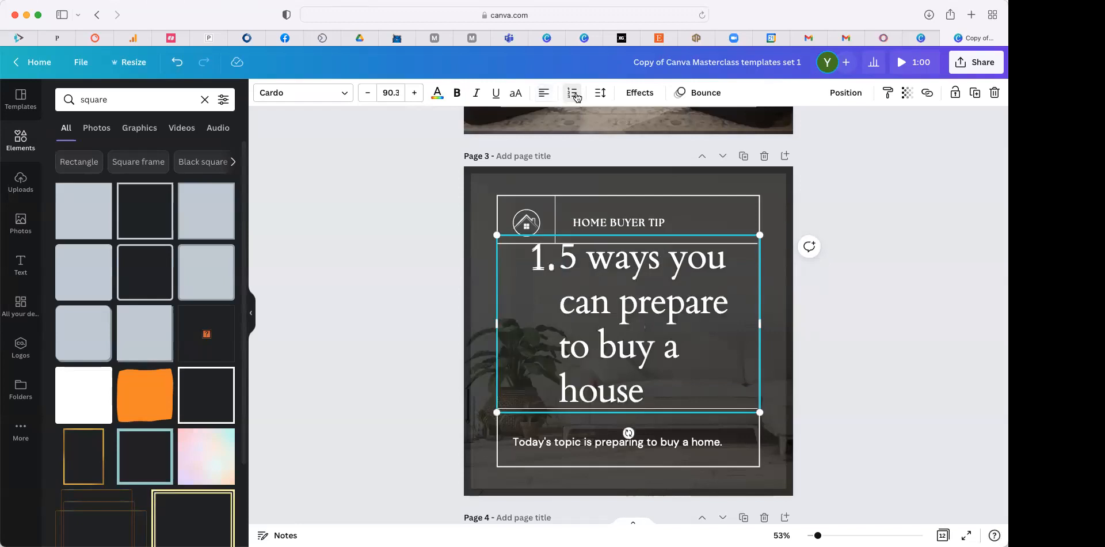
click(576, 96)
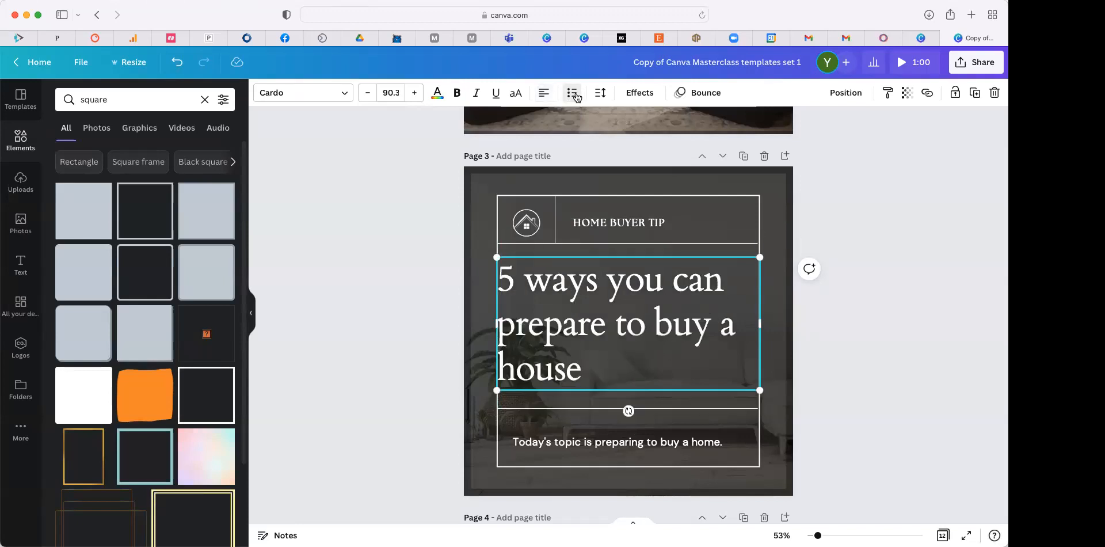
- Try the Echo, Background, Neon, Glitch and Hollow text effects on the page 3 heading, ending with the effect style None
click(638, 93)
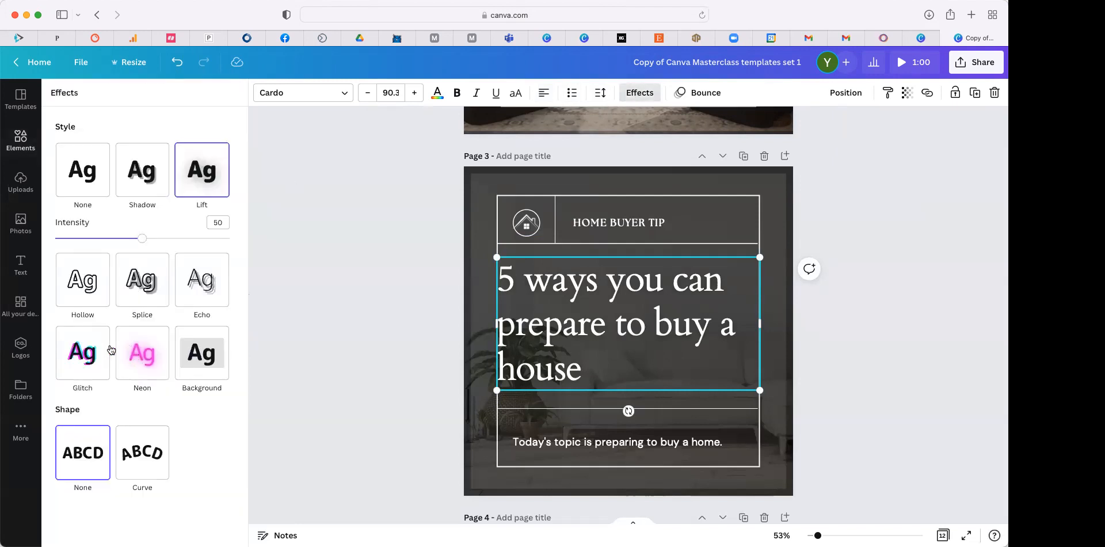
click(206, 298)
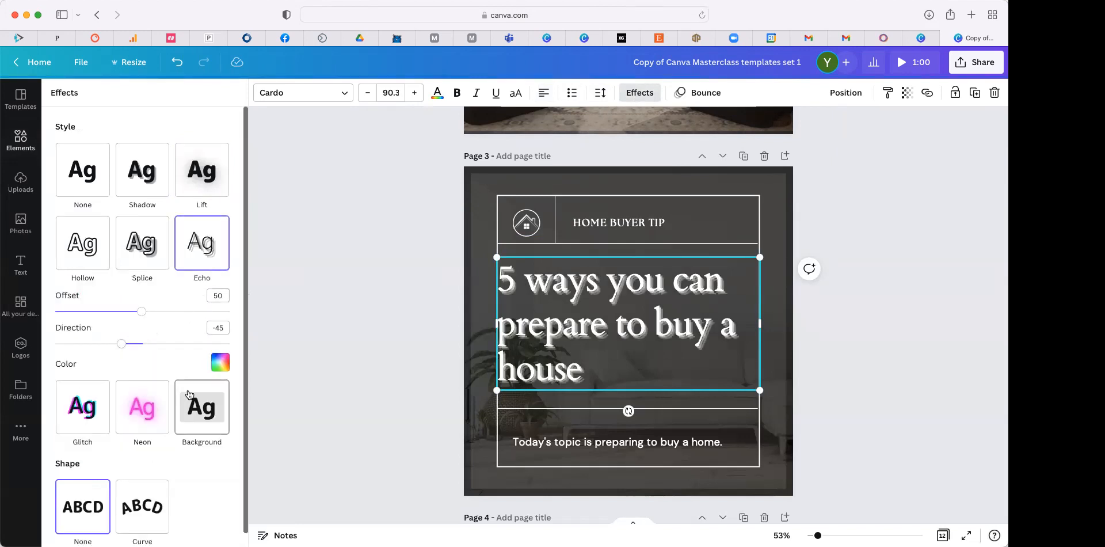
click(193, 418)
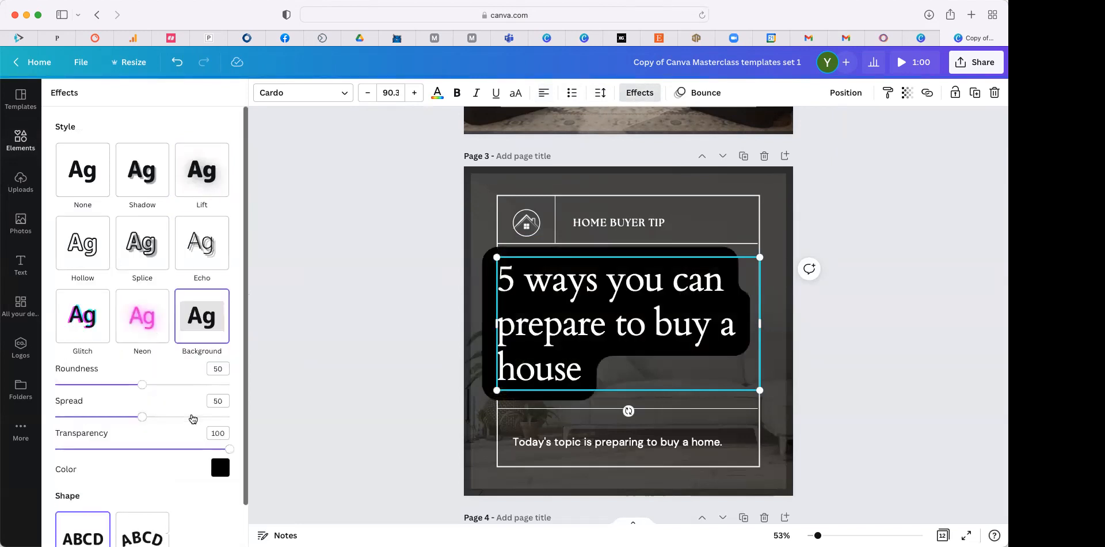
click(154, 311)
click(91, 312)
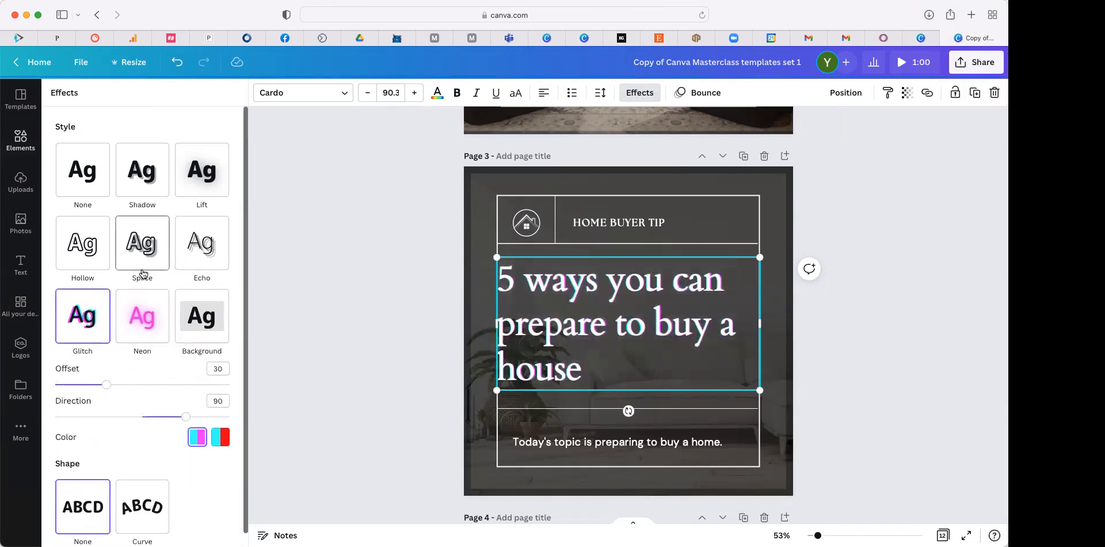
click(98, 252)
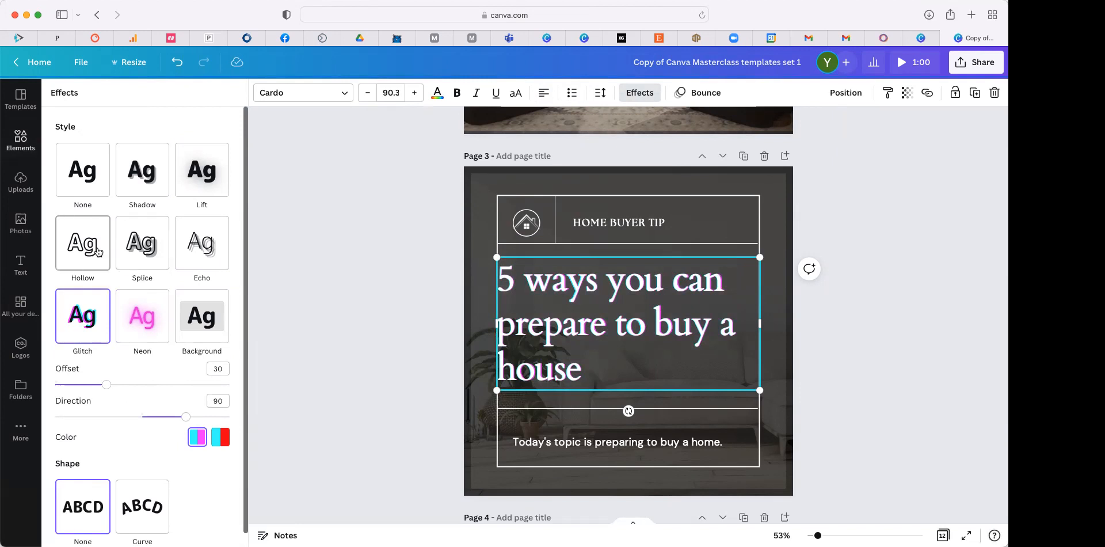
click(104, 185)
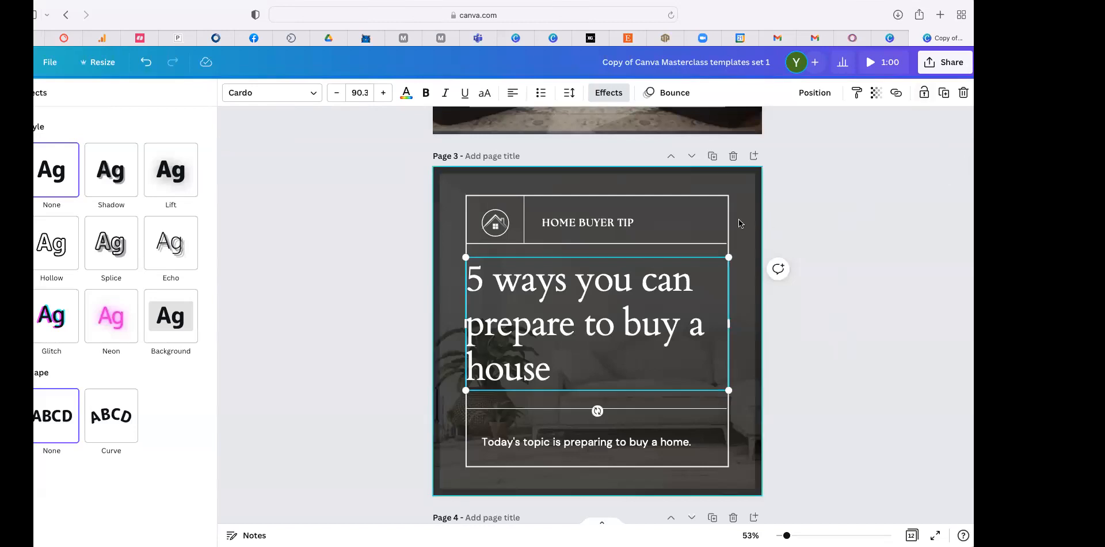
- Lock the grouped white frame on page 3 and move the logo and all three texts inside it slightly upward
click(720, 199)
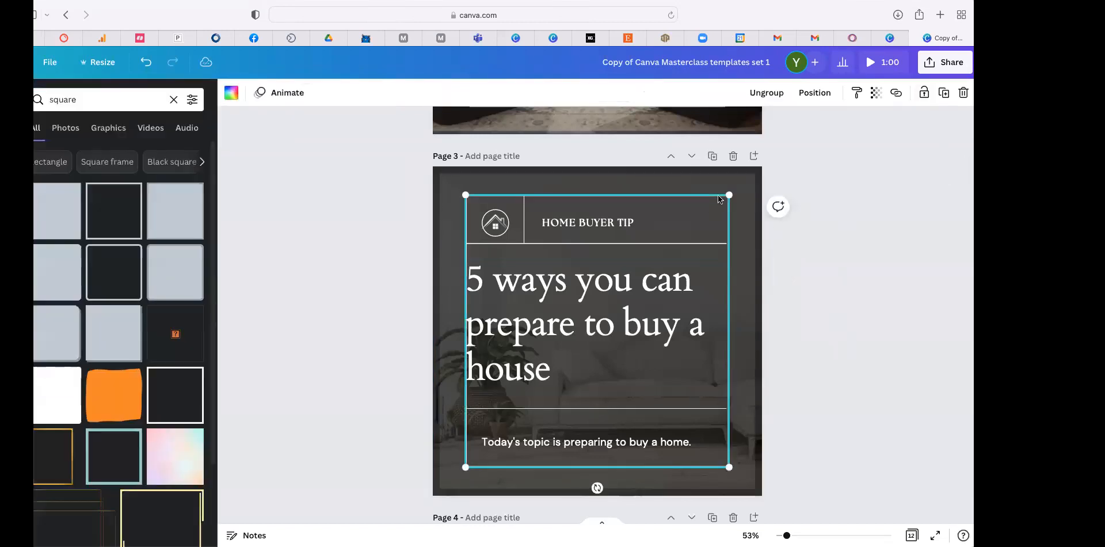
click(923, 92)
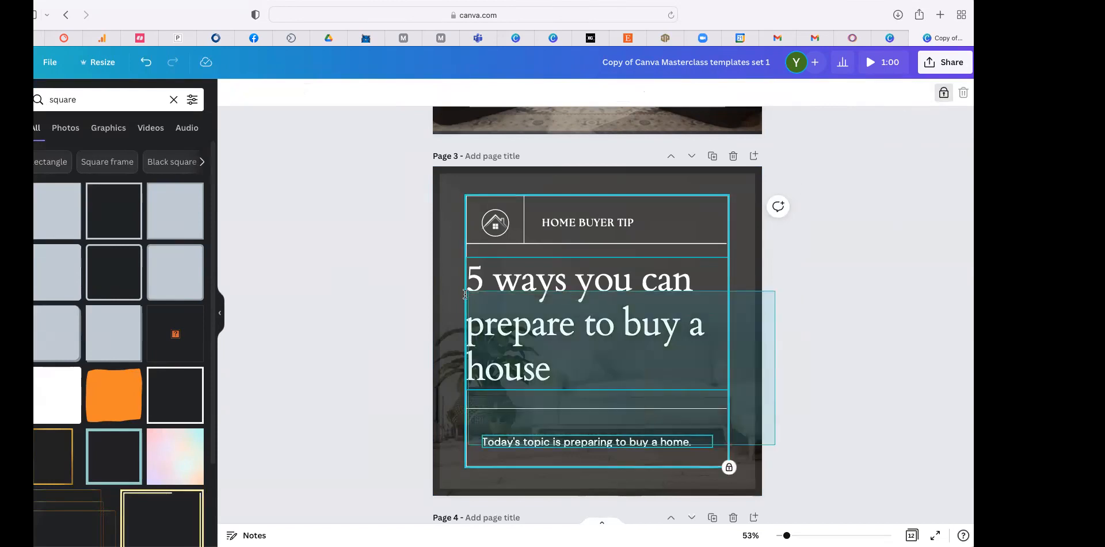
drag(426, 208, 717, 454)
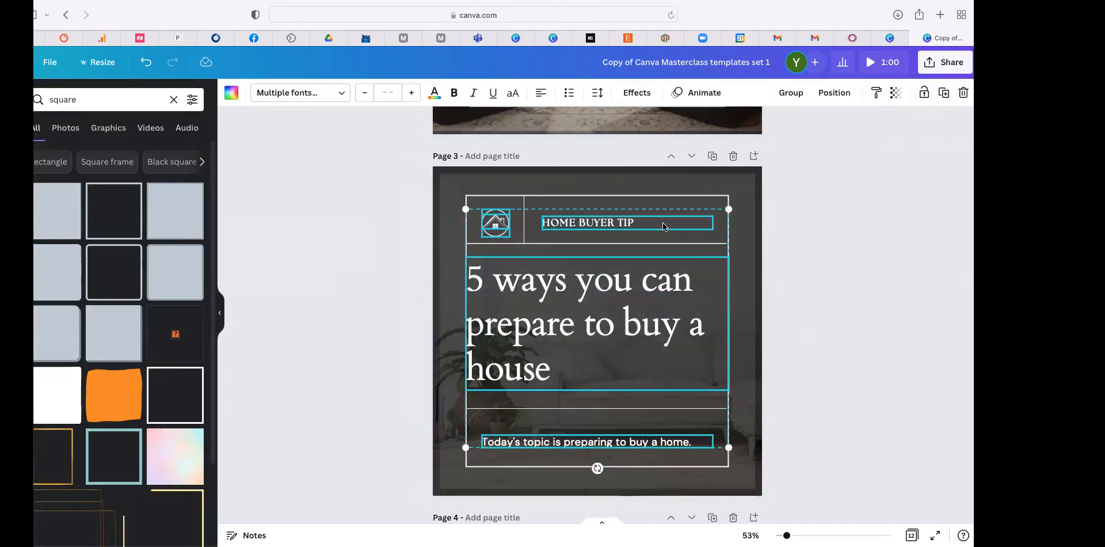
mouse_move(662, 222)
mouse_down()
mouse_move(662, 255)
mouse_move(639, 205)
mouse_move(668, 219)
mouse_up()
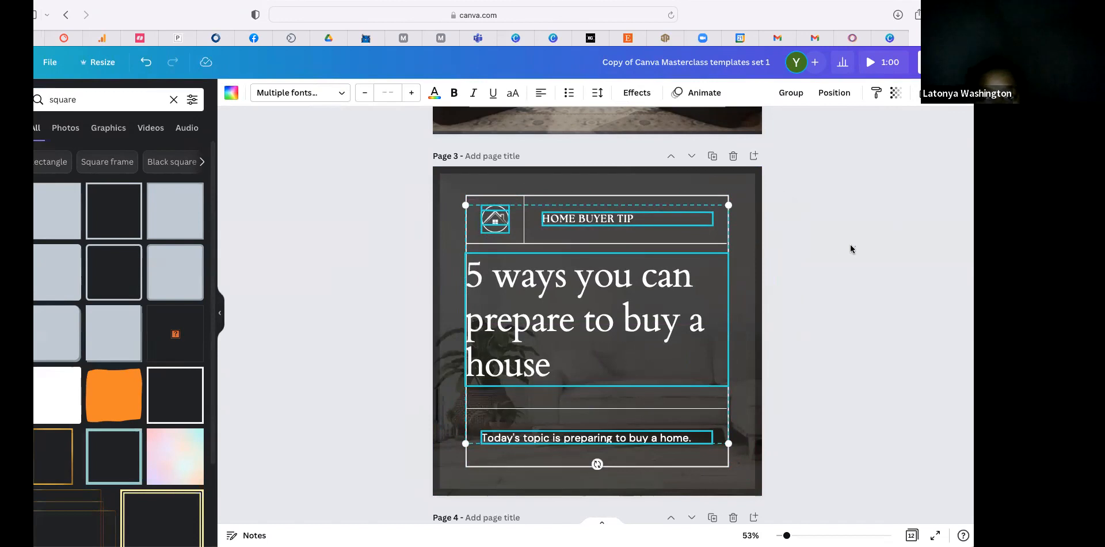
click(848, 248)
- Duplicate the dark overlay square on page 3 and delete the copy, two times in a row
click(748, 189)
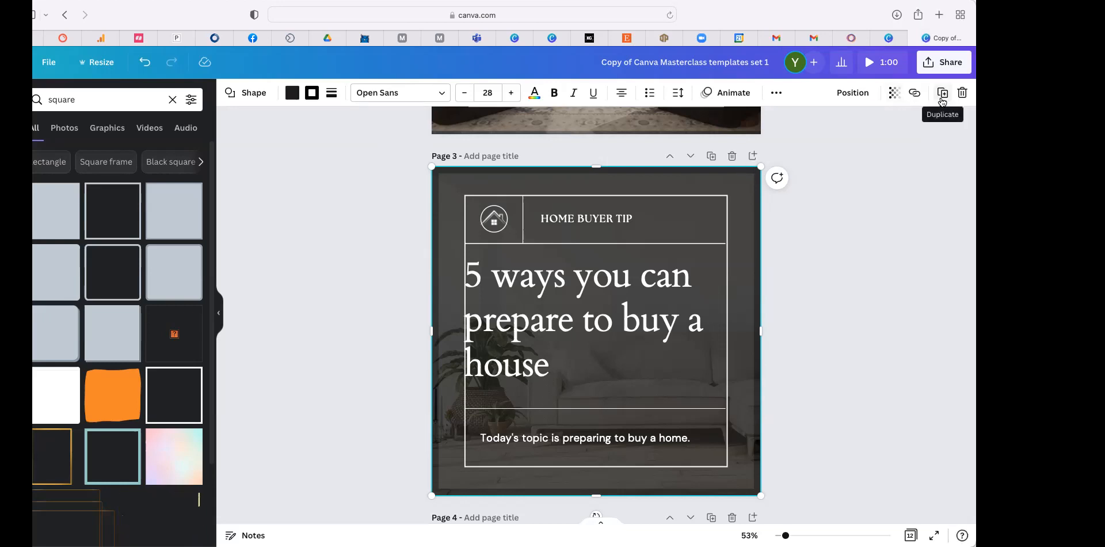
click(941, 100)
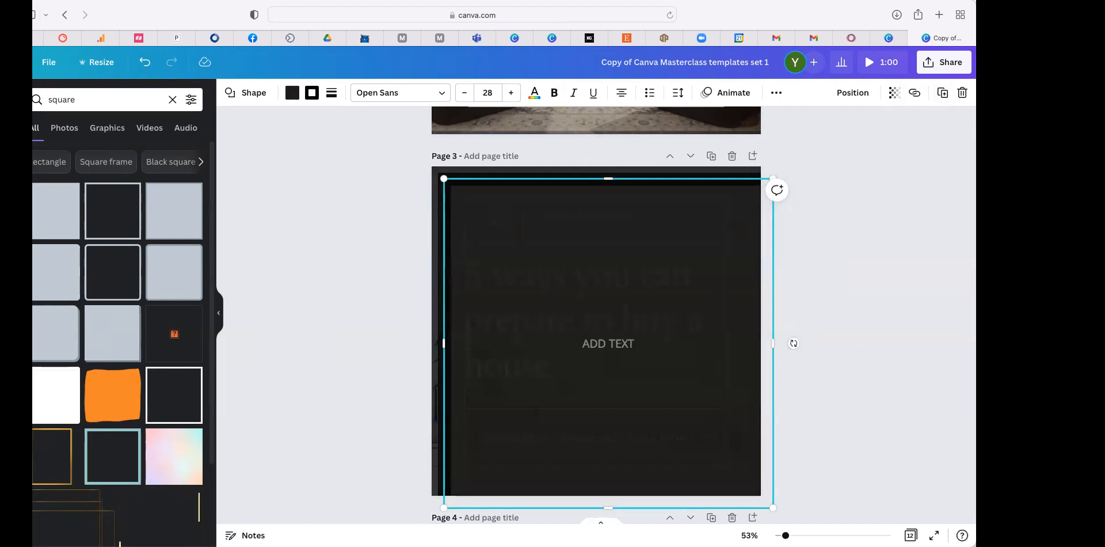
key(Delete)
click(716, 224)
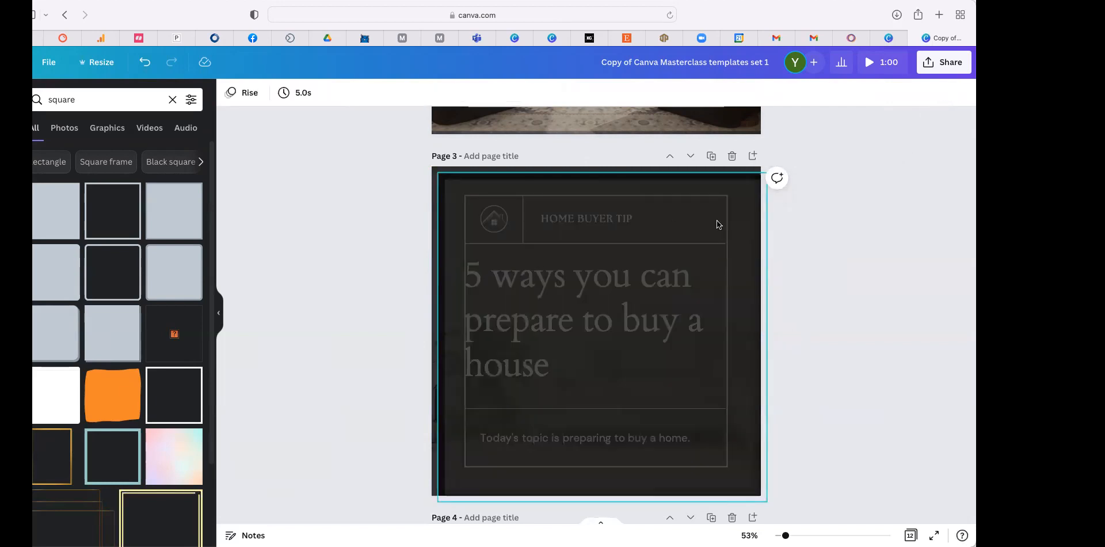
key(Delete)
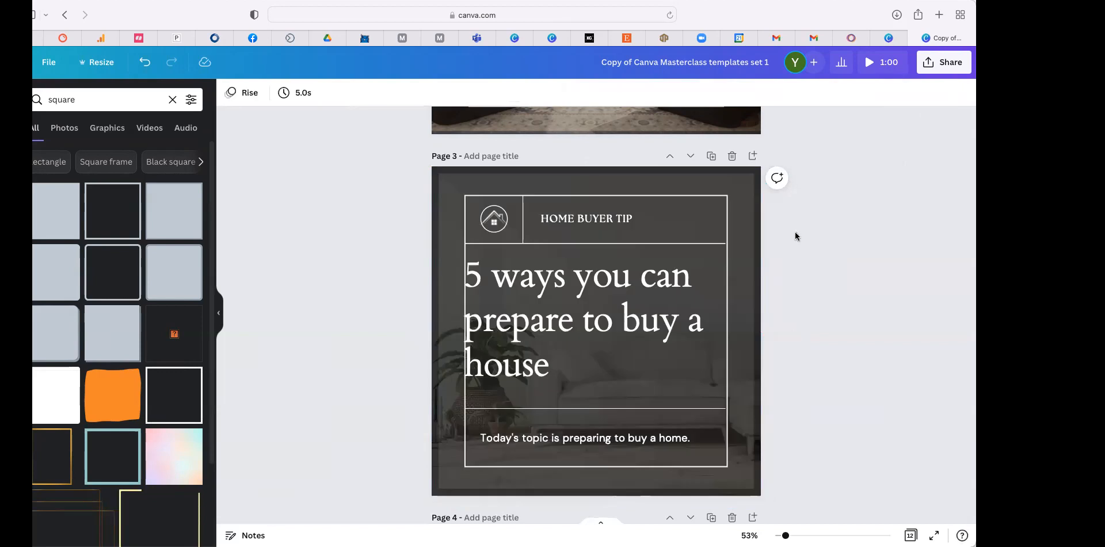
click(754, 173)
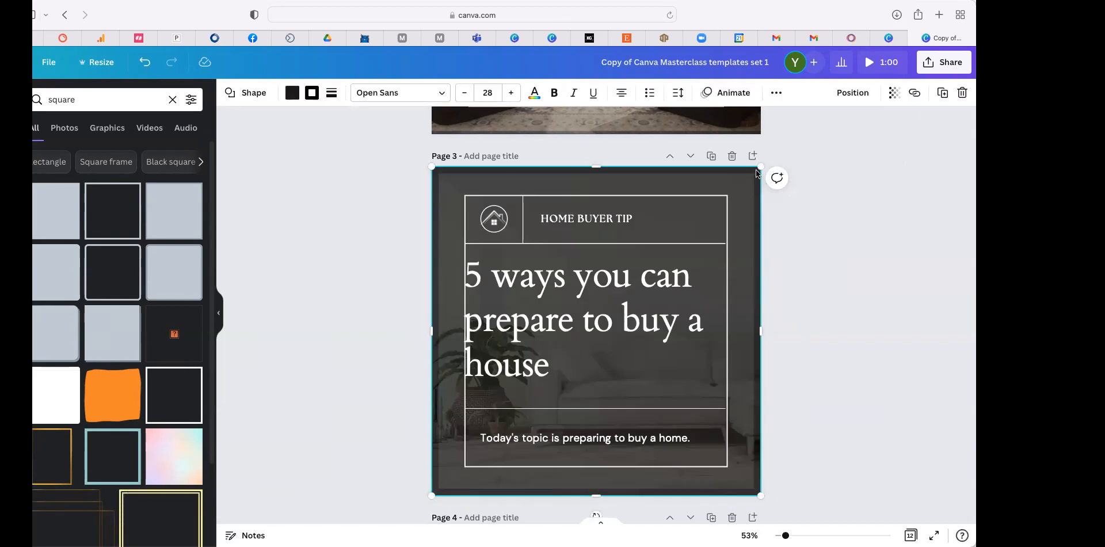
click(942, 94)
key(Delete)
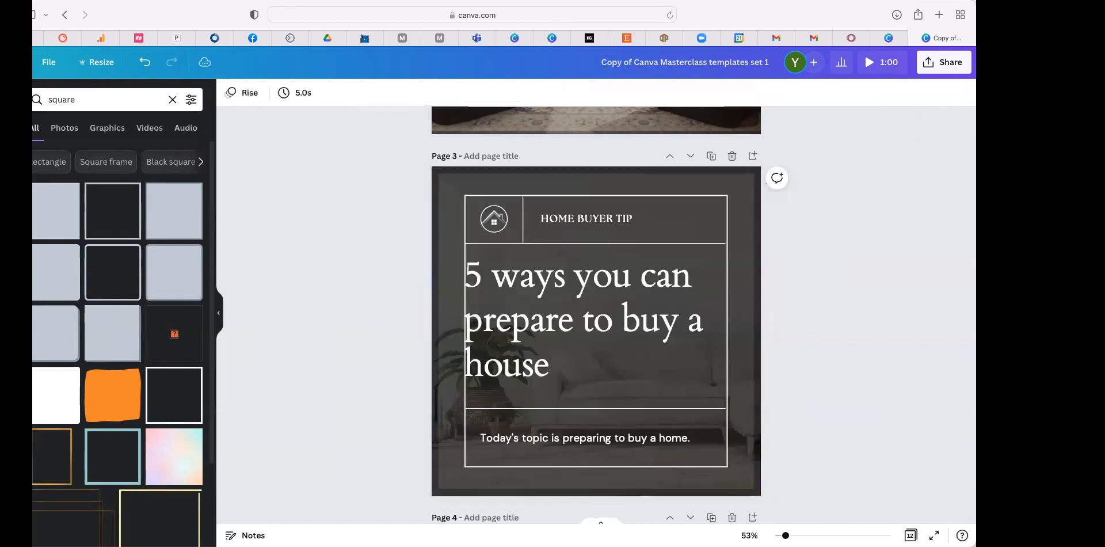
- Add a blank page after page 3 and duplicate page 3 directly below itself
click(755, 155)
scroll(765, 184, up, 4)
scroll(766, 183, up, 4)
click(711, 295)
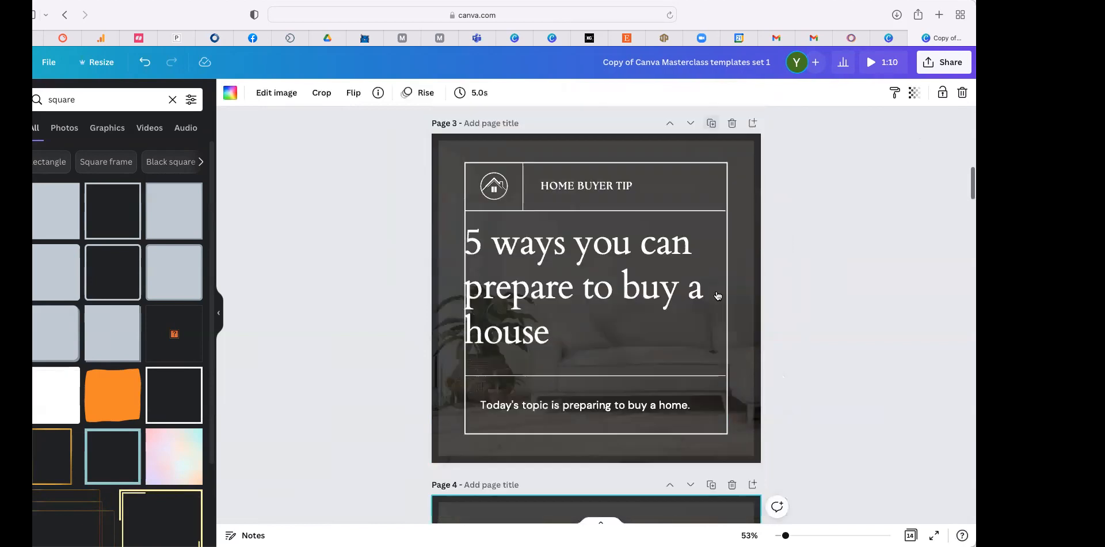
- Duplicate the "HOME BUYER TIP" text on page 3 and delete the copy
scroll(730, 359, up, 3)
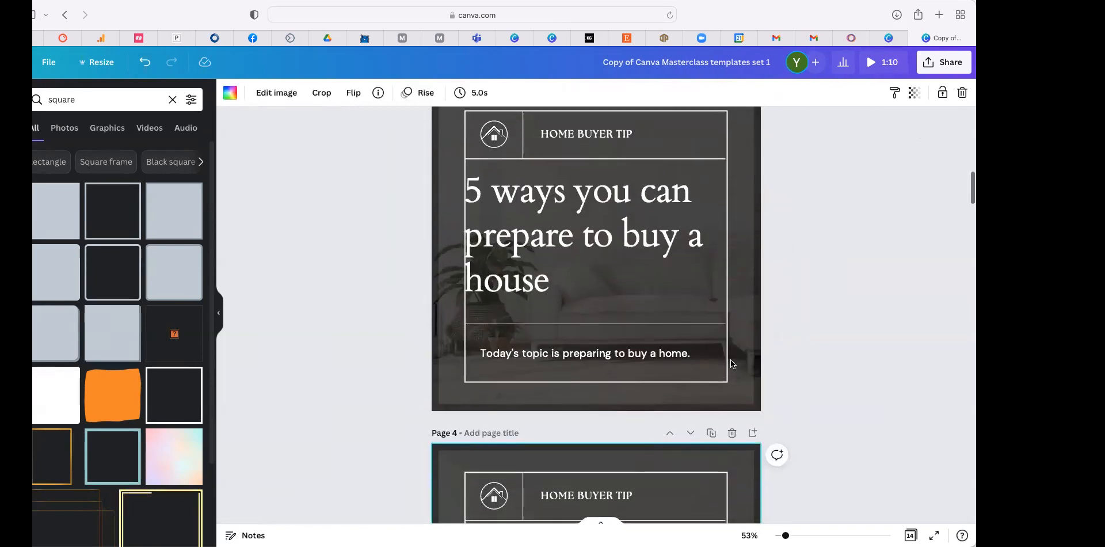
scroll(730, 363, up, 2)
click(491, 220)
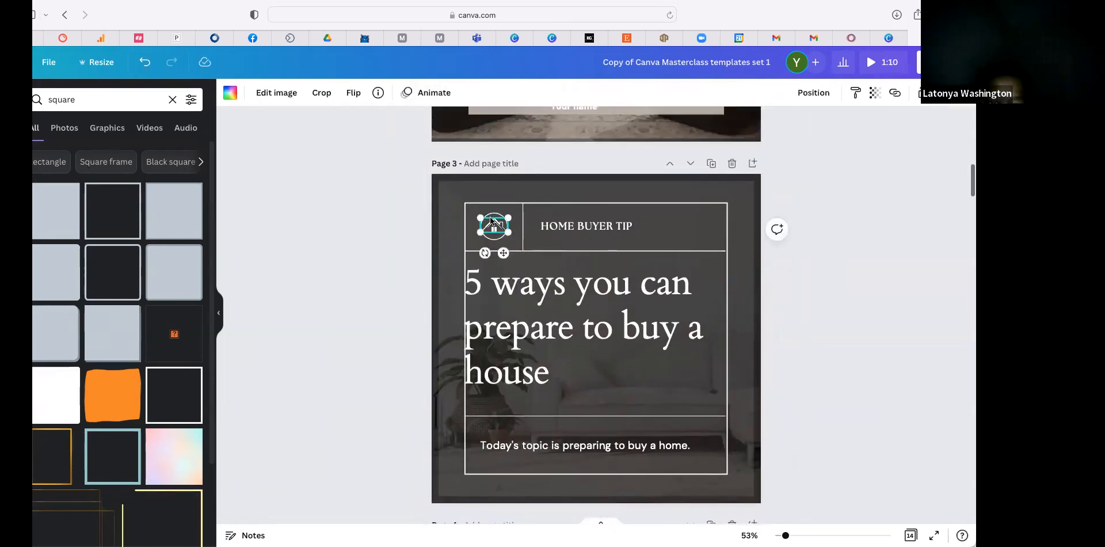
click(410, 235)
click(634, 228)
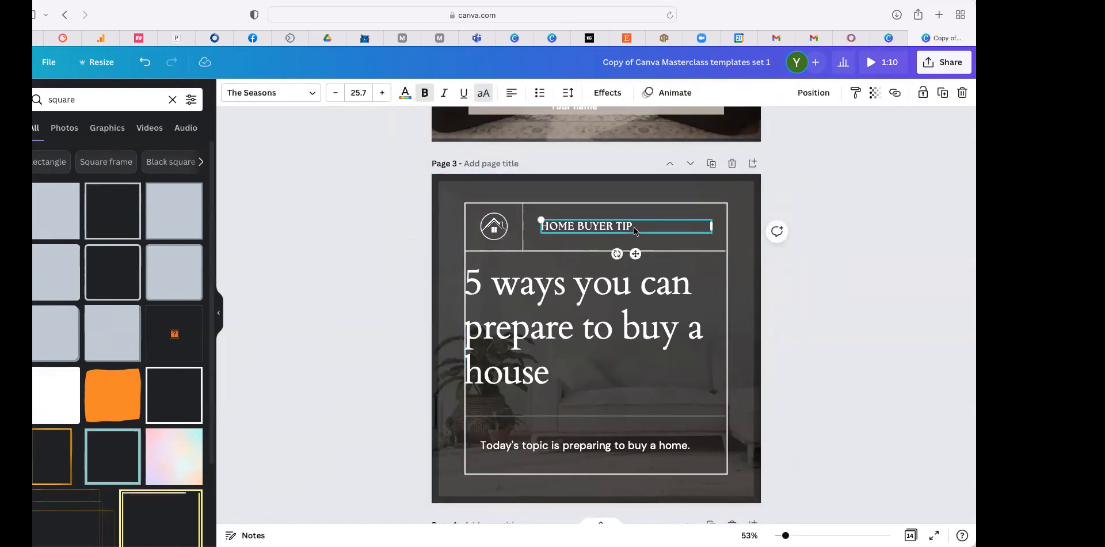
click(944, 92)
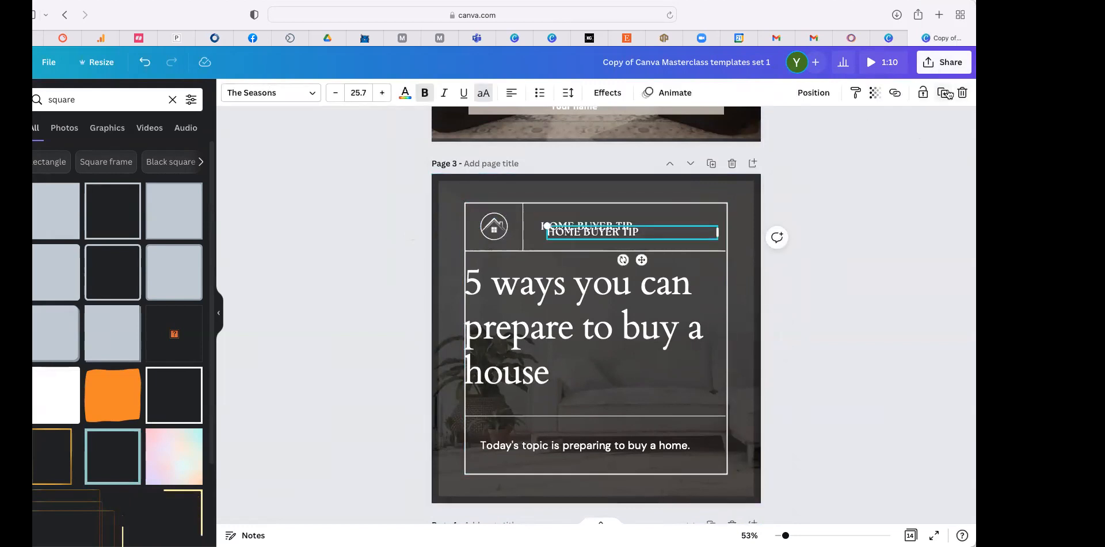
click(962, 92)
- Delete the blank dark page 5 below the duplicated home buyer tip page
scroll(805, 396, down, 2)
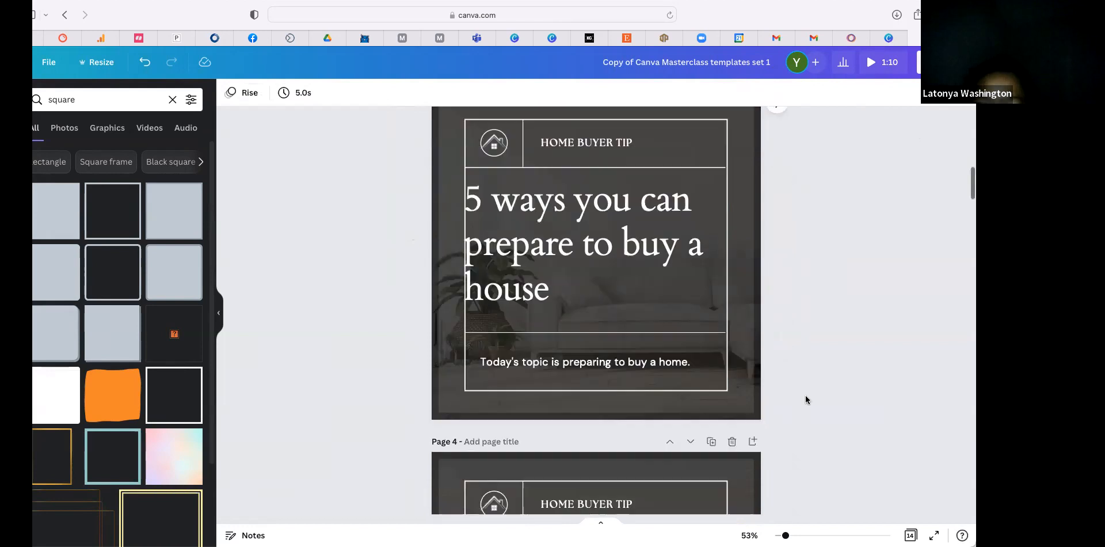
scroll(806, 399, down, 5)
scroll(776, 222, down, 6)
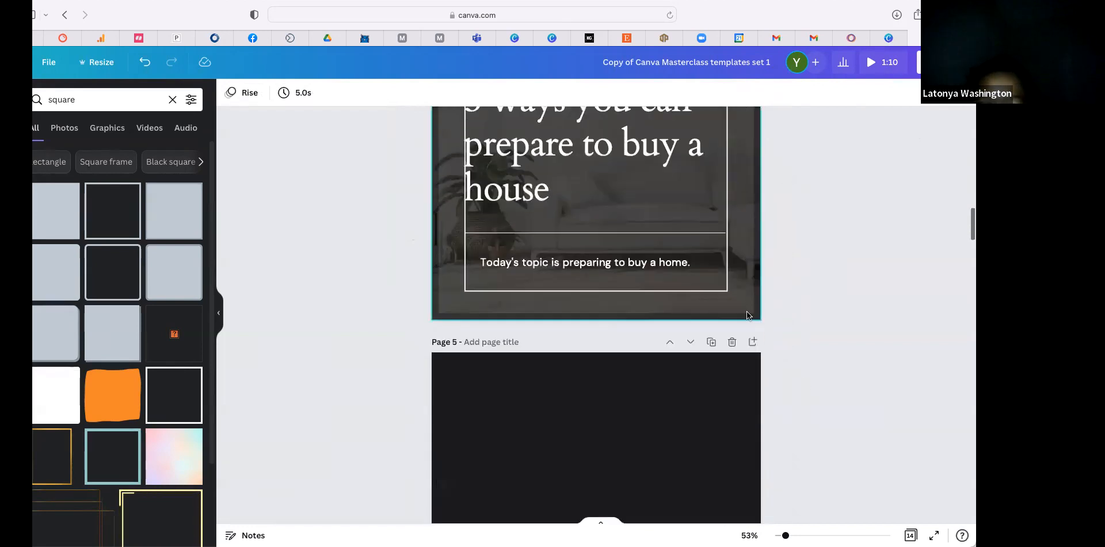
click(732, 341)
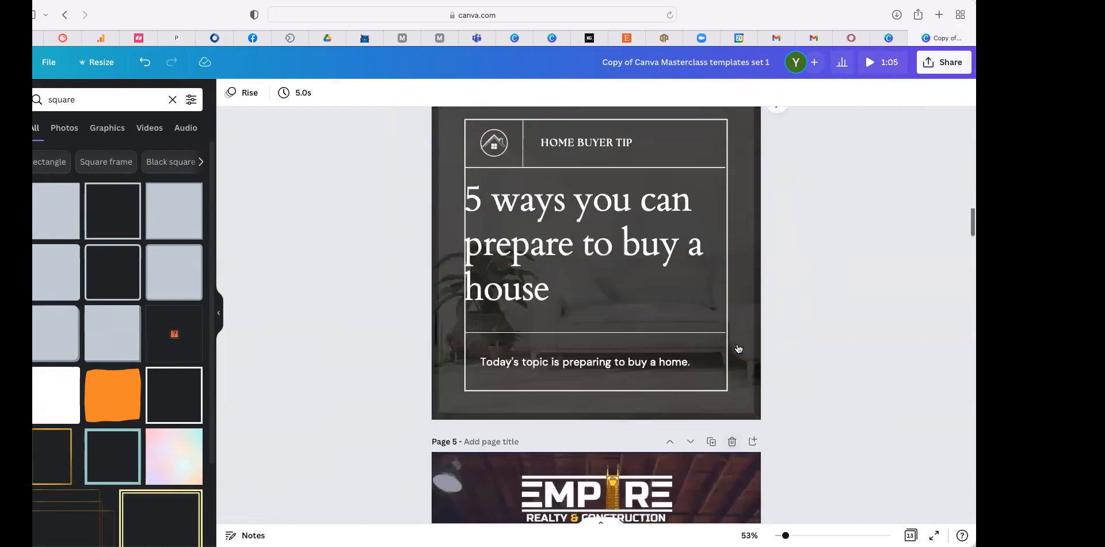
scroll(738, 349, up, 4)
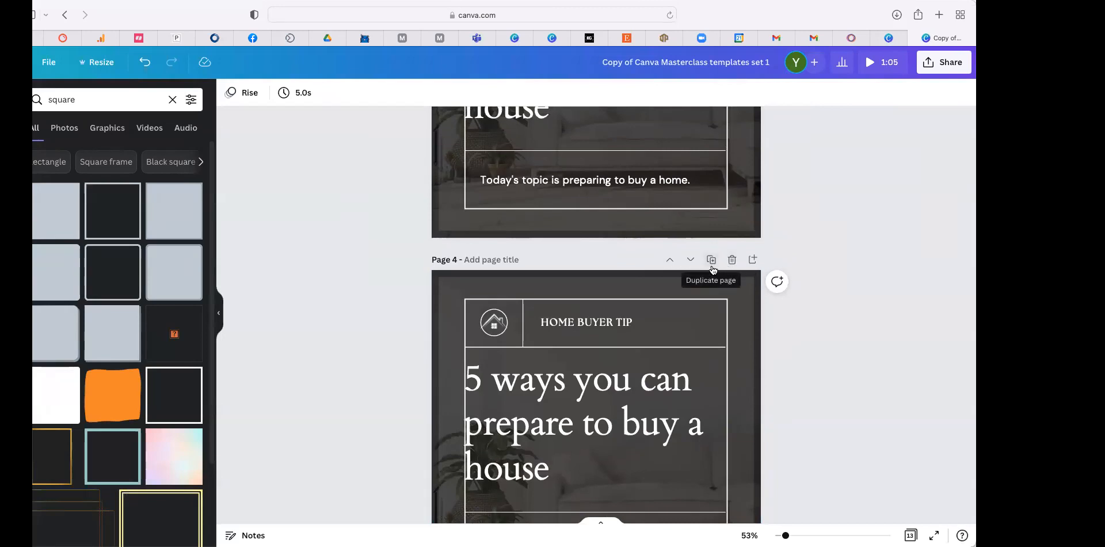
scroll(838, 227, up, 2)
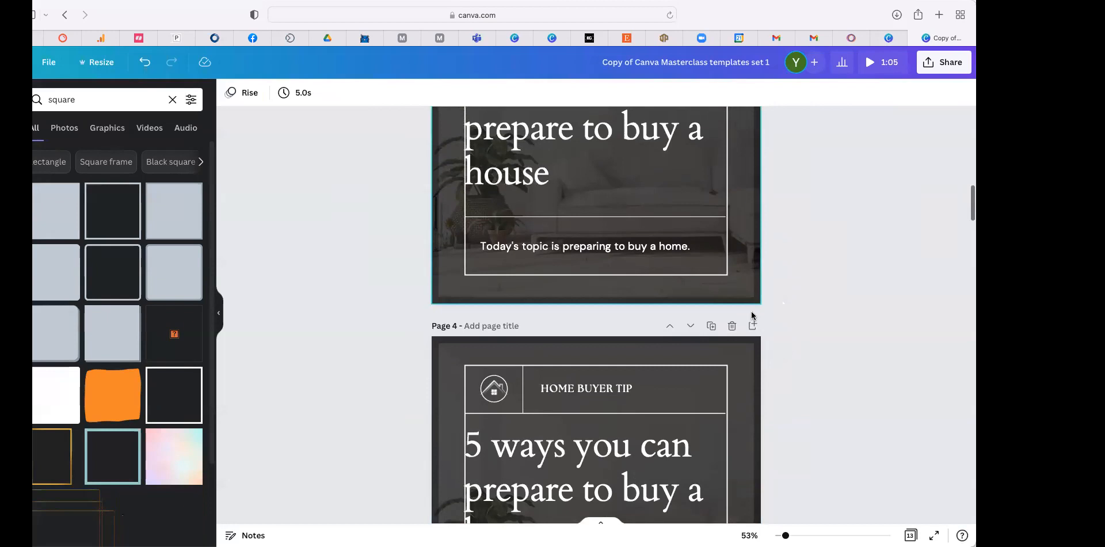
click(746, 352)
click(619, 389)
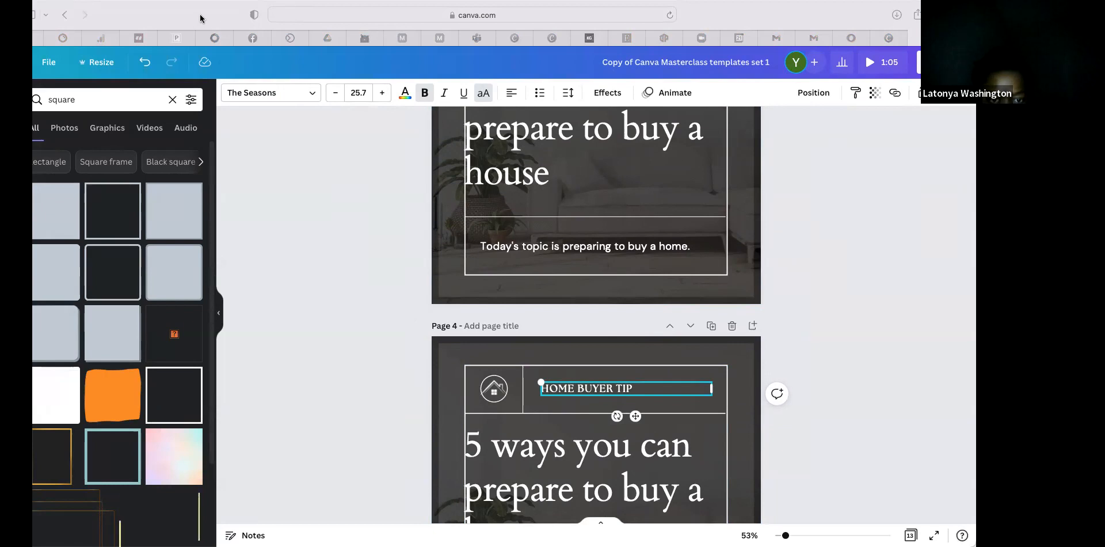
- Shift the office photo on page 5 off its navy background, move it back over the page, and open its transparency setting
scroll(834, 211, down, 6)
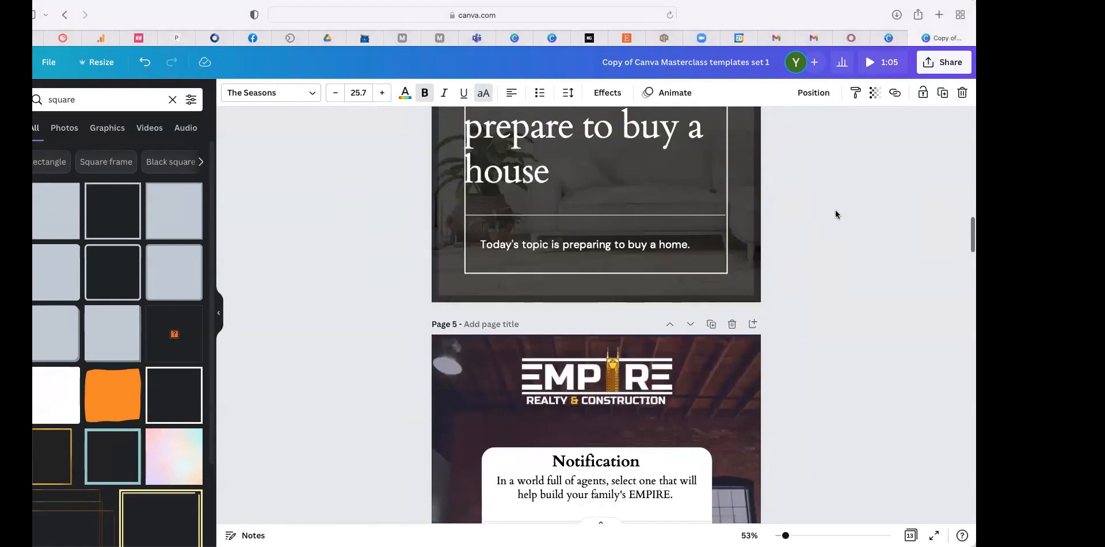
scroll(835, 214, down, 5)
scroll(835, 214, up, 1)
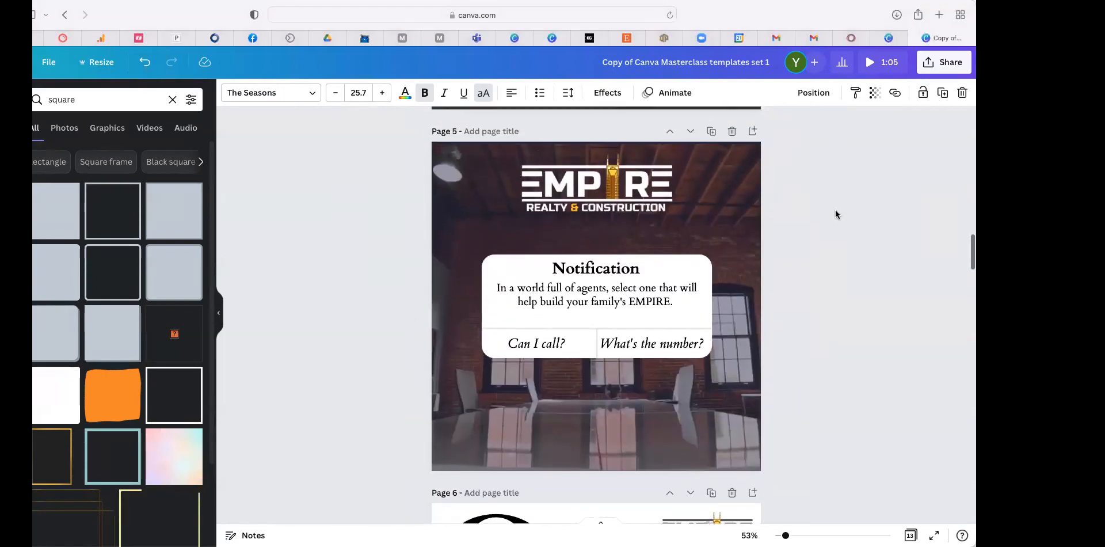
scroll(836, 214, up, 1)
click(723, 210)
drag(723, 210, 772, 259)
click(475, 174)
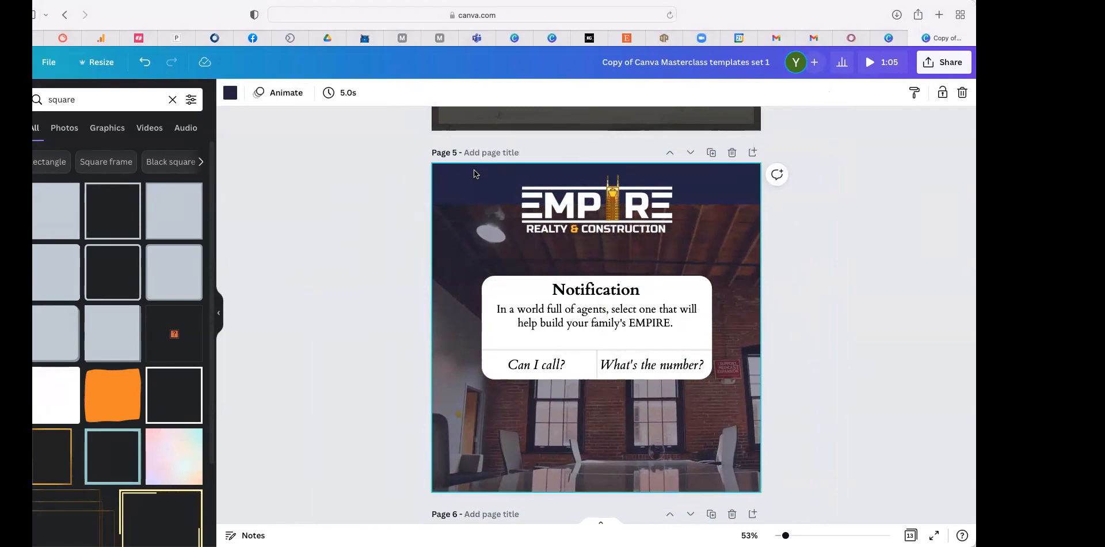
drag(478, 223, 465, 182)
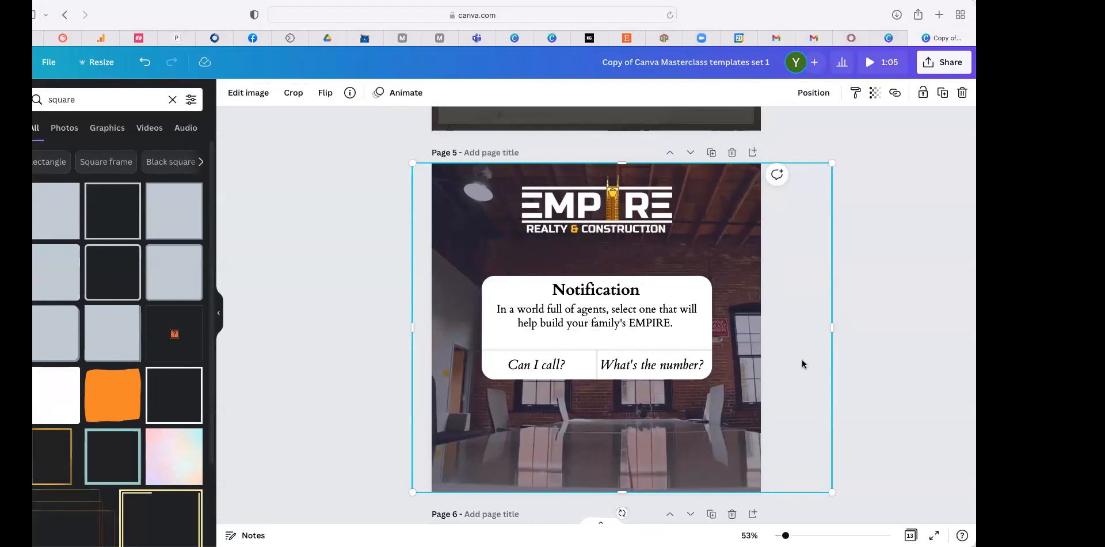
click(873, 93)
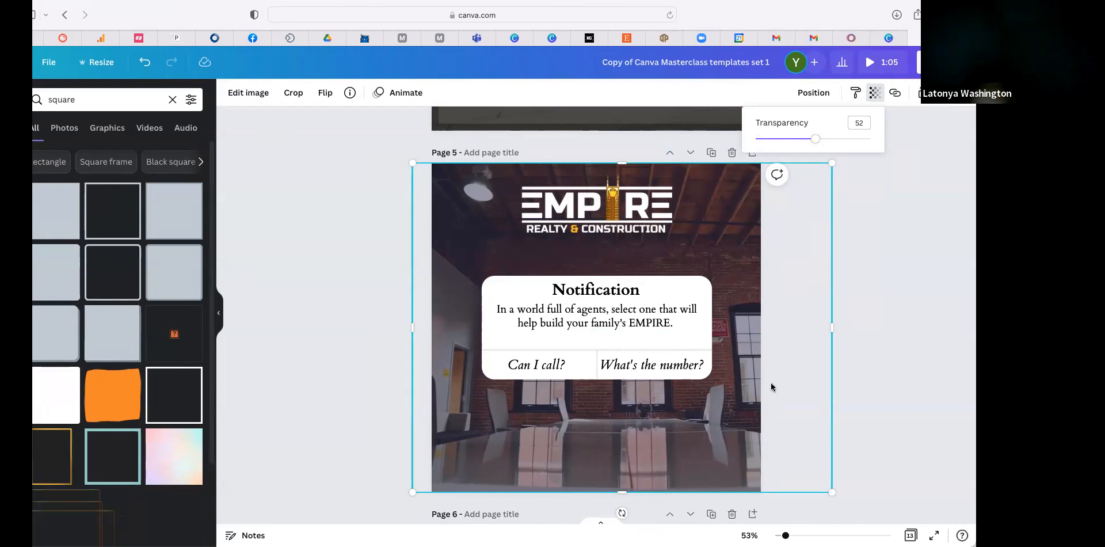
- Move the hands photo on page 6 slightly to the right and nudge the pink curved shape behind it slightly left
scroll(770, 383, down, 10)
scroll(771, 386, down, 4)
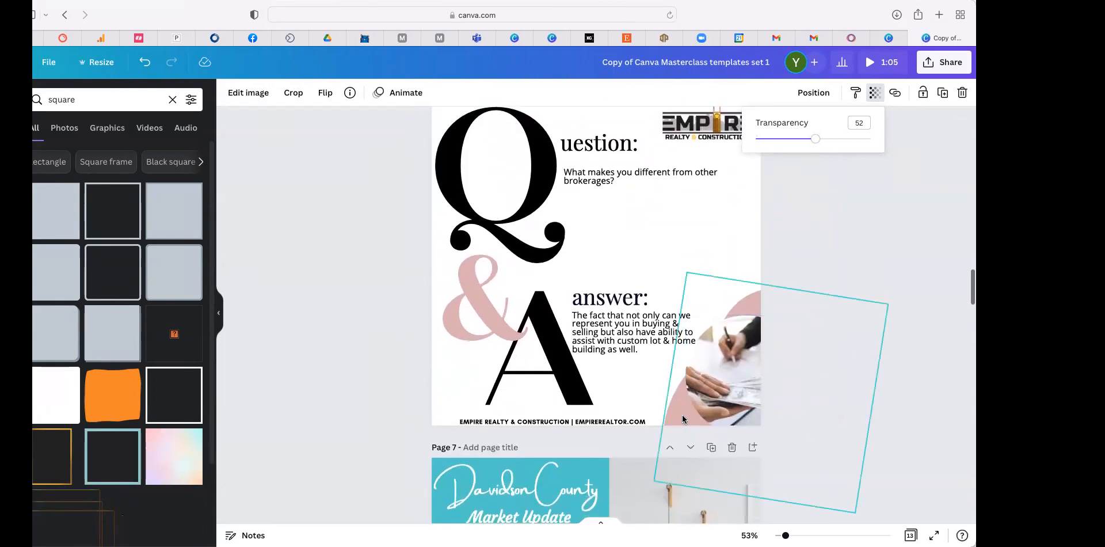
click(758, 371)
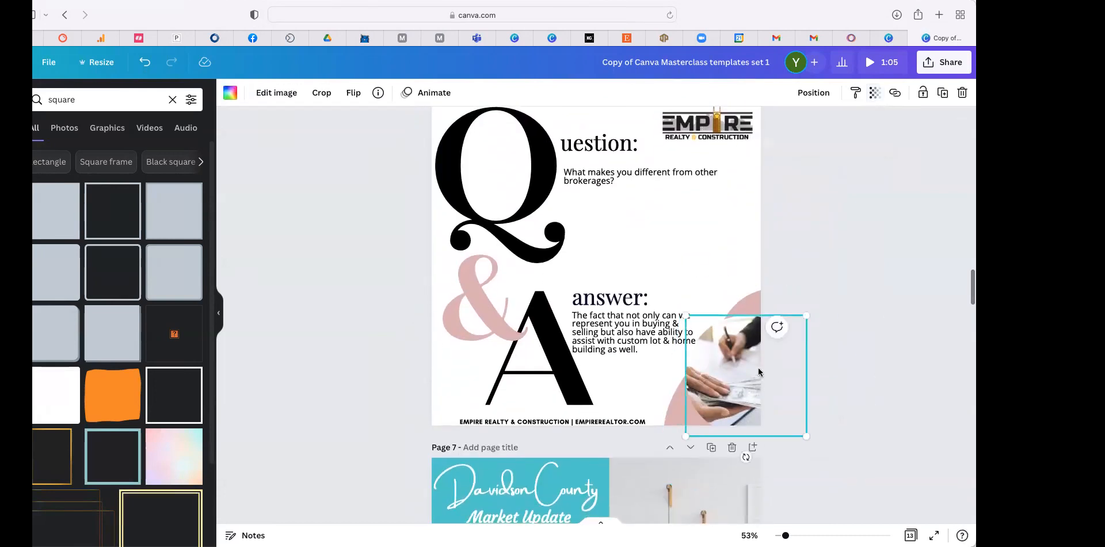
double_click(758, 371)
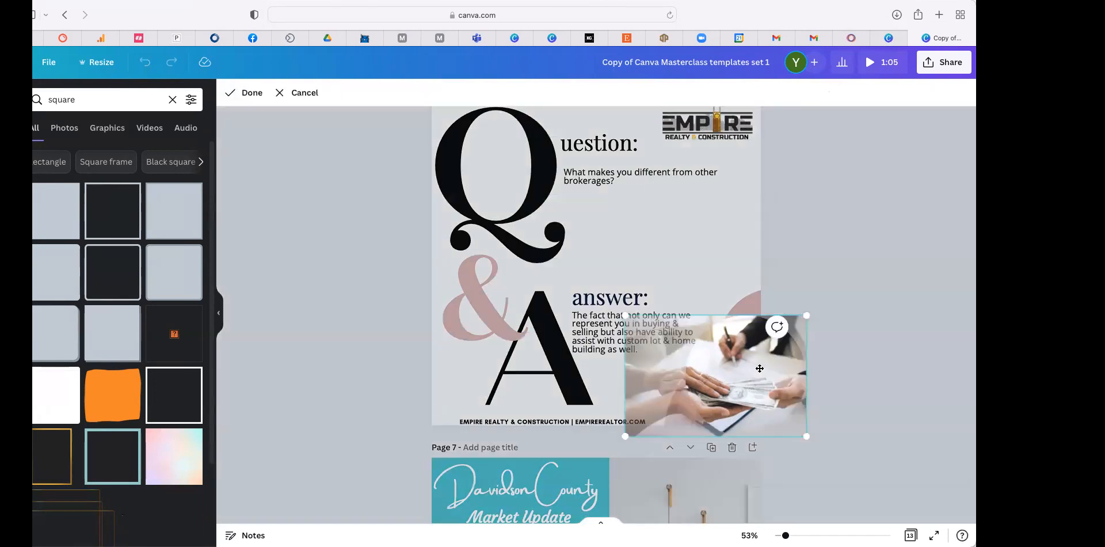
click(865, 358)
mouse_move(738, 370)
mouse_down()
mouse_move(683, 372)
mouse_move(750, 373)
mouse_up()
click(667, 400)
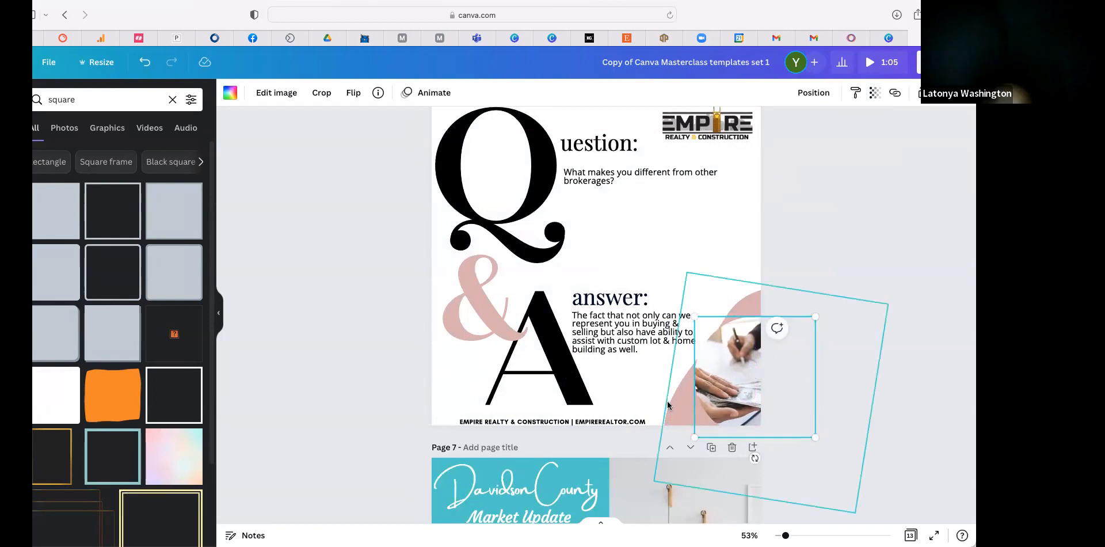
mouse_move(667, 401)
mouse_down()
mouse_move(599, 365)
mouse_move(668, 405)
mouse_up()
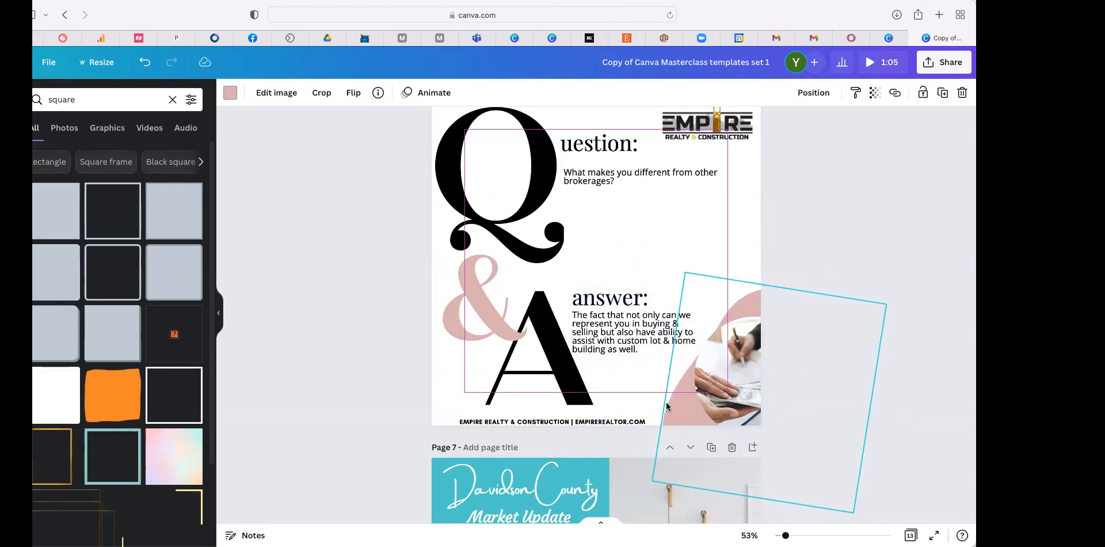
click(936, 432)
scroll(549, 397, down, 4)
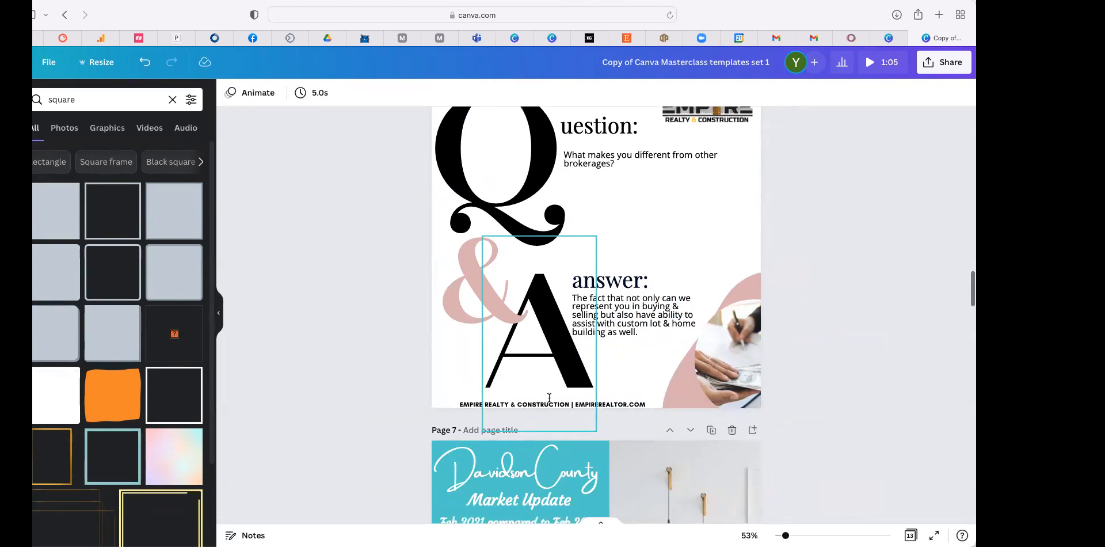
click(548, 397)
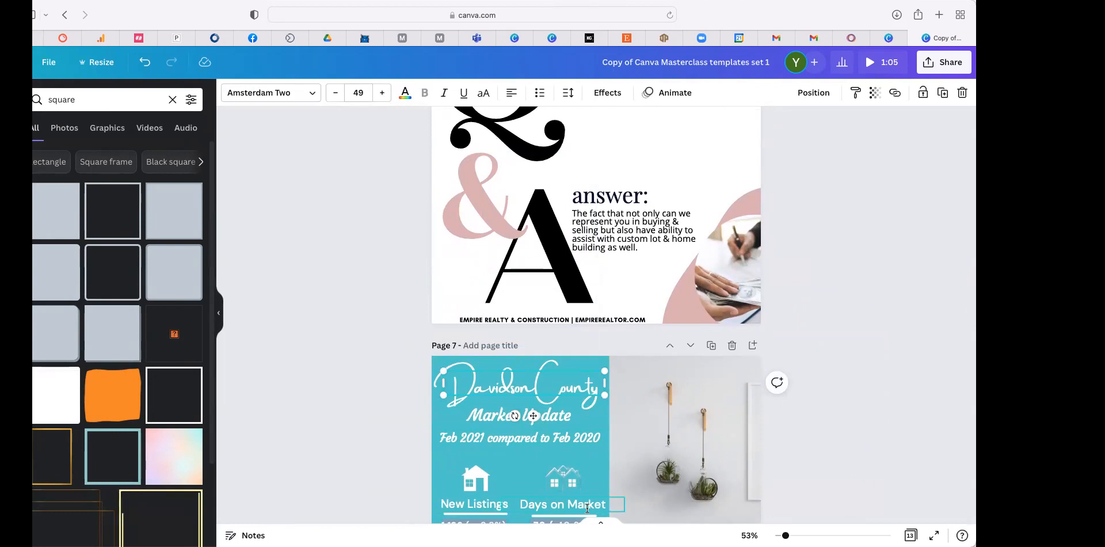
scroll(586, 507, up, 3)
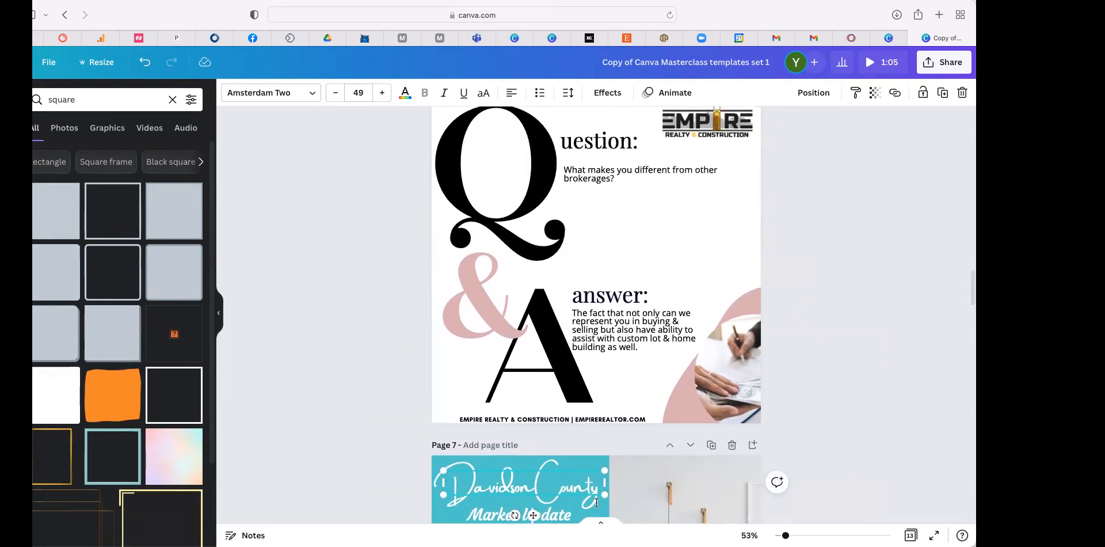
scroll(596, 502, down, 3)
scroll(596, 502, down, 5)
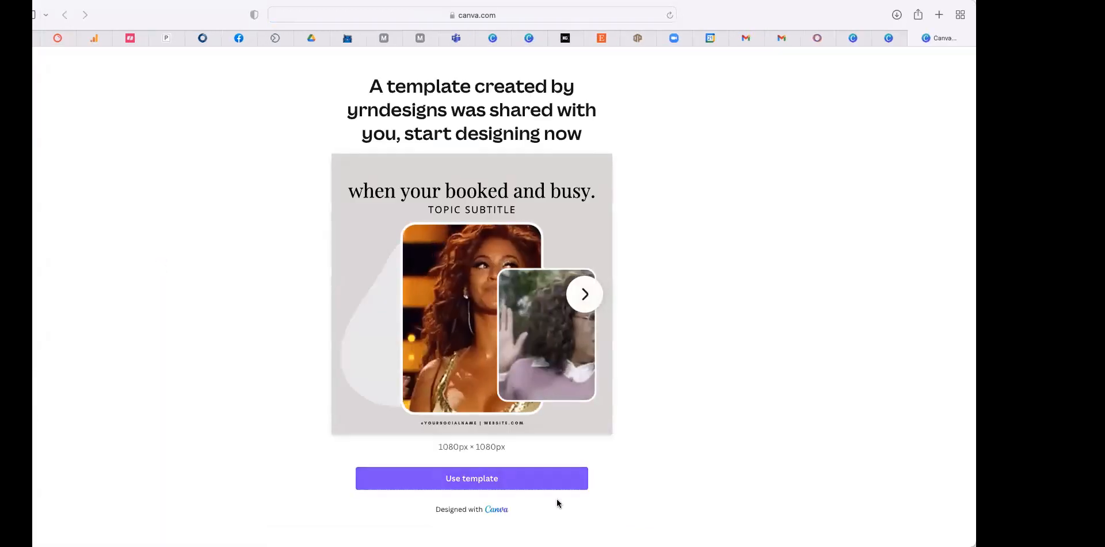
- Open an editable copy of the shared "when your booked and busy." template and look over its first pages
click(555, 487)
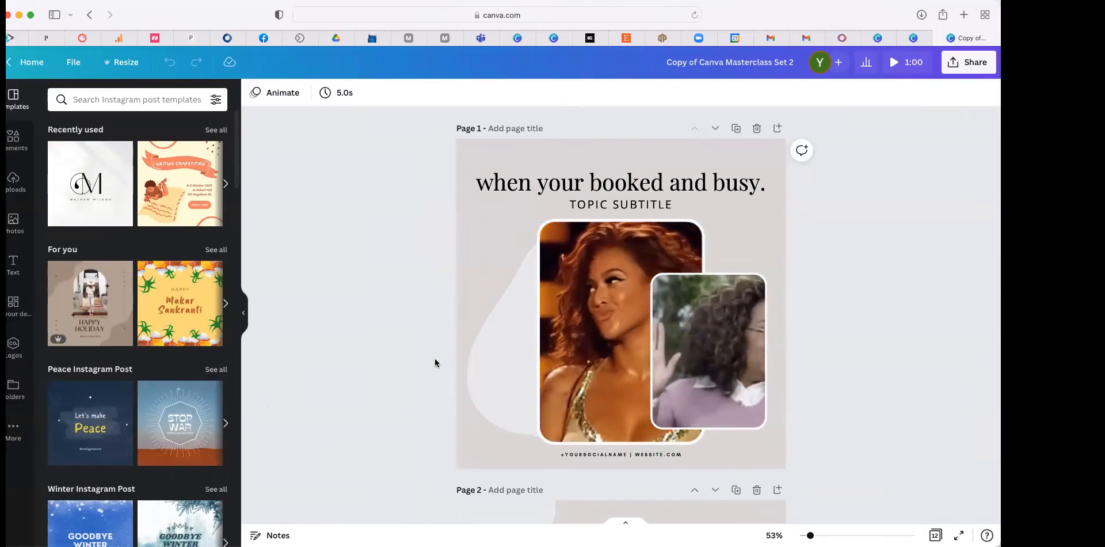
scroll(468, 370, down, 5)
scroll(471, 369, up, 5)
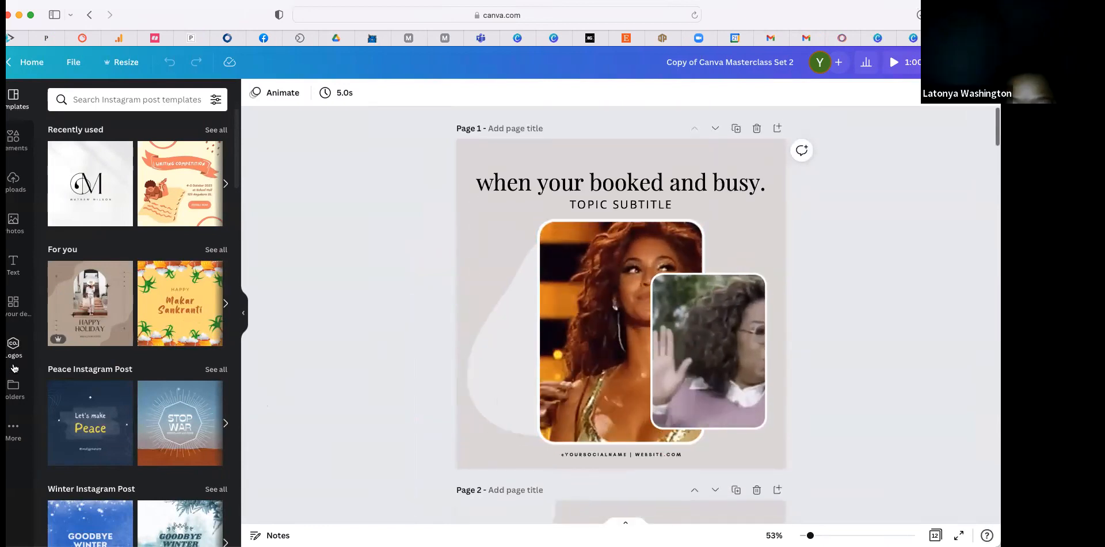
- Open the GIPHY app and search it for "over it" GIFs
click(14, 428)
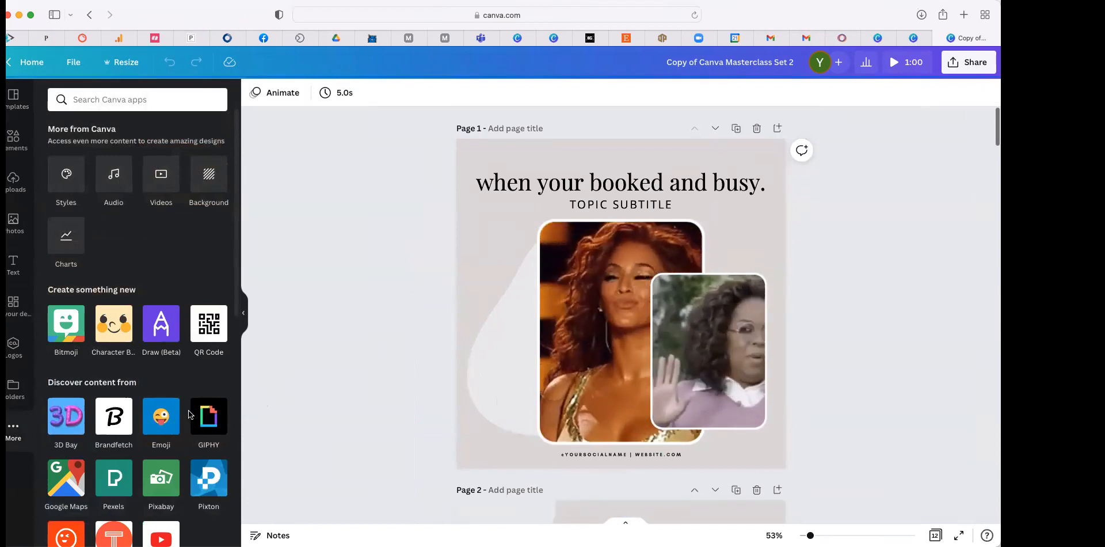
scroll(173, 373, down, 2)
click(206, 363)
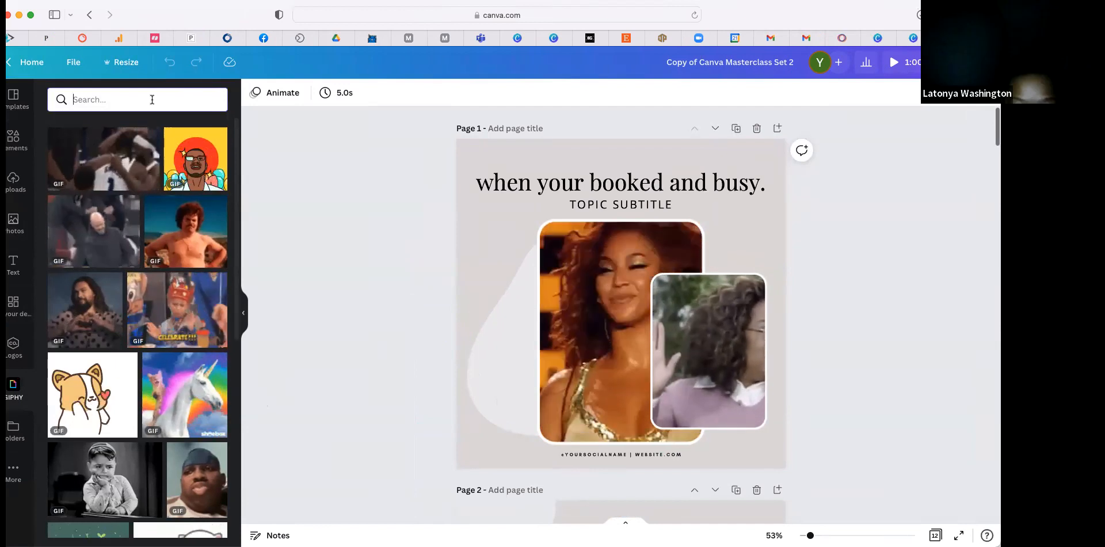
text(over it)
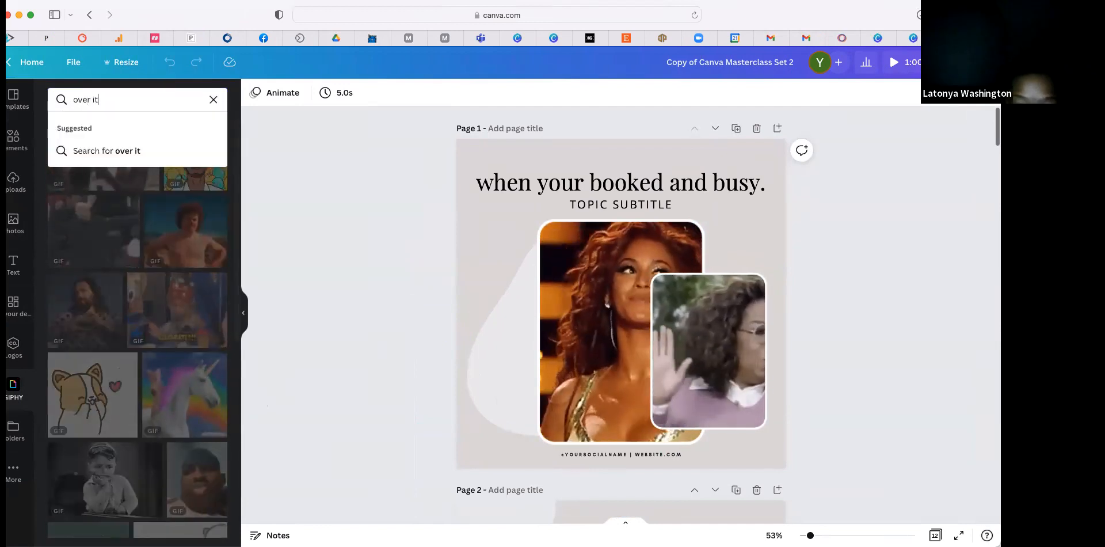
key(Return)
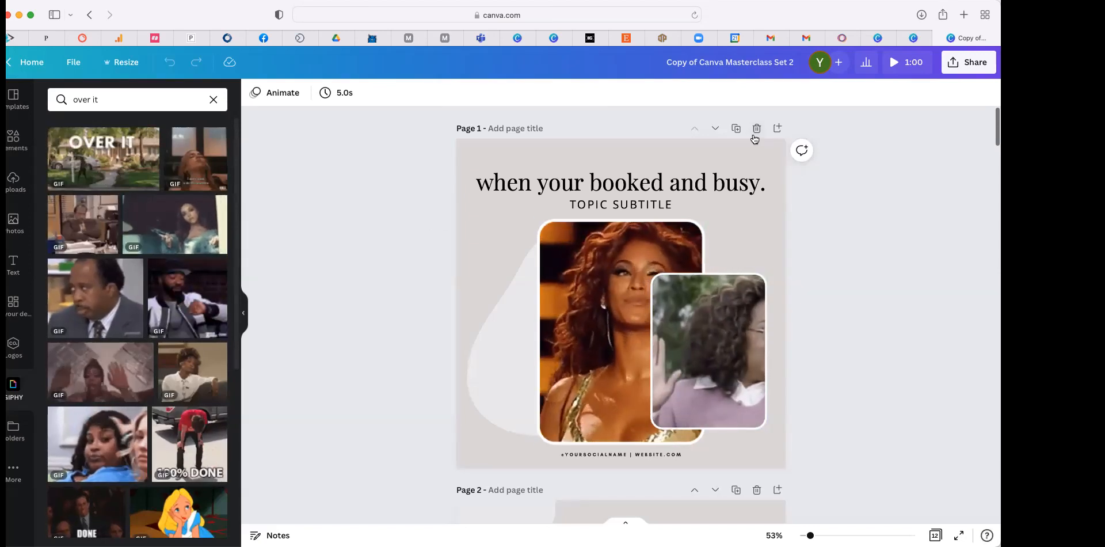
- Duplicate page 1 and delete both framed GIFs together with their frames from the copy
click(735, 127)
click(665, 386)
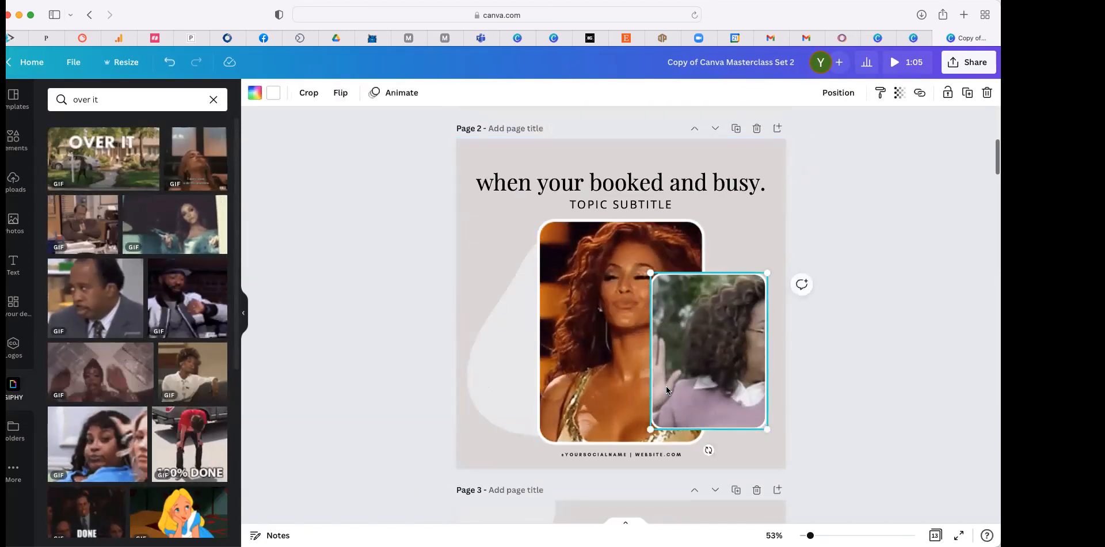
key(Delete)
click(627, 365)
key(Delete)
key(Delete)
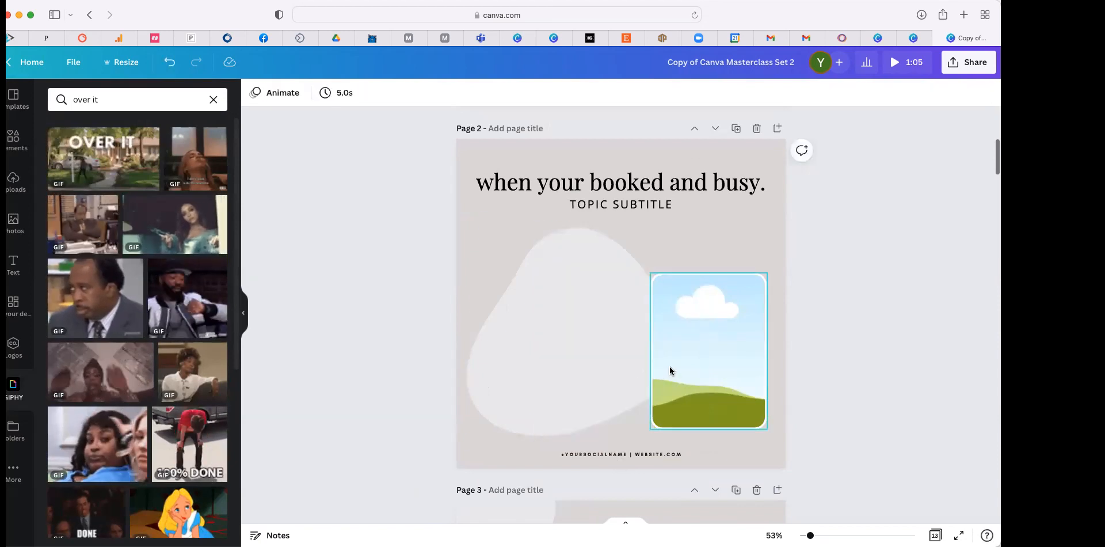
click(667, 367)
key(Delete)
- Add the "OVER IT" house GIF to page 2 and enlarge it to span the page width between the headings and the footer
click(104, 157)
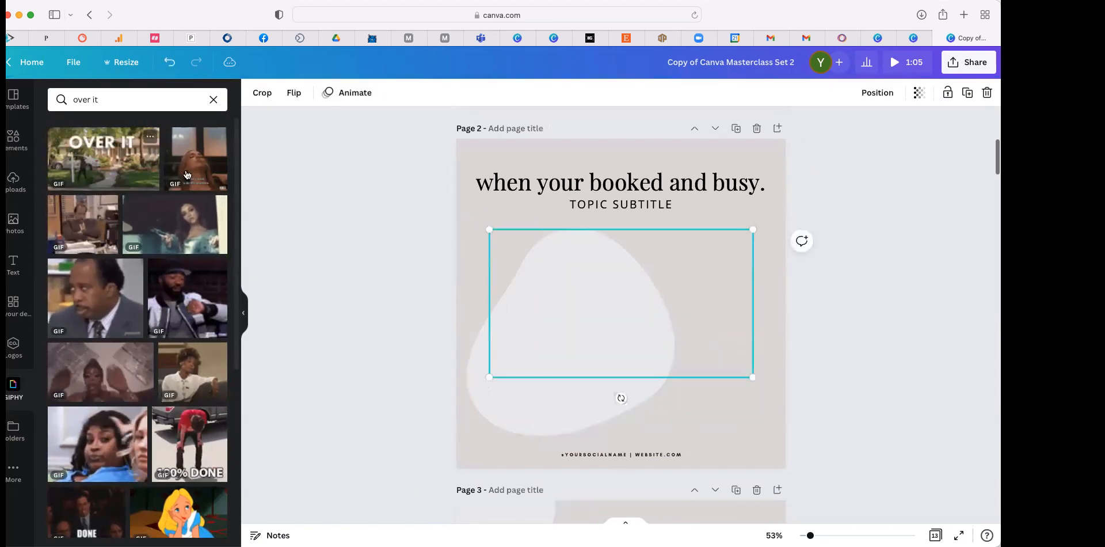
drag(578, 324, 609, 389)
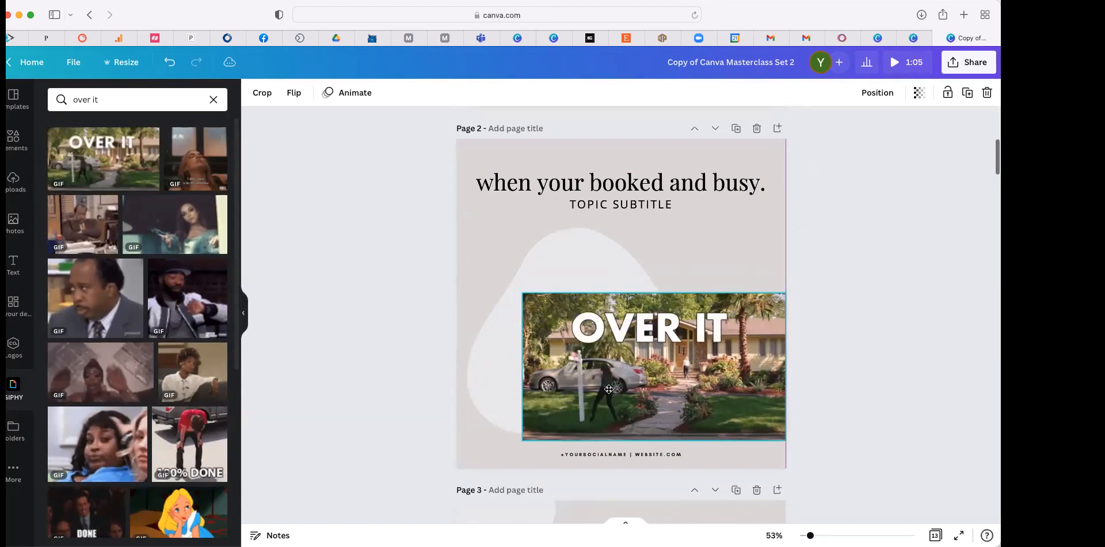
drag(514, 289, 472, 232)
drag(771, 364, 803, 364)
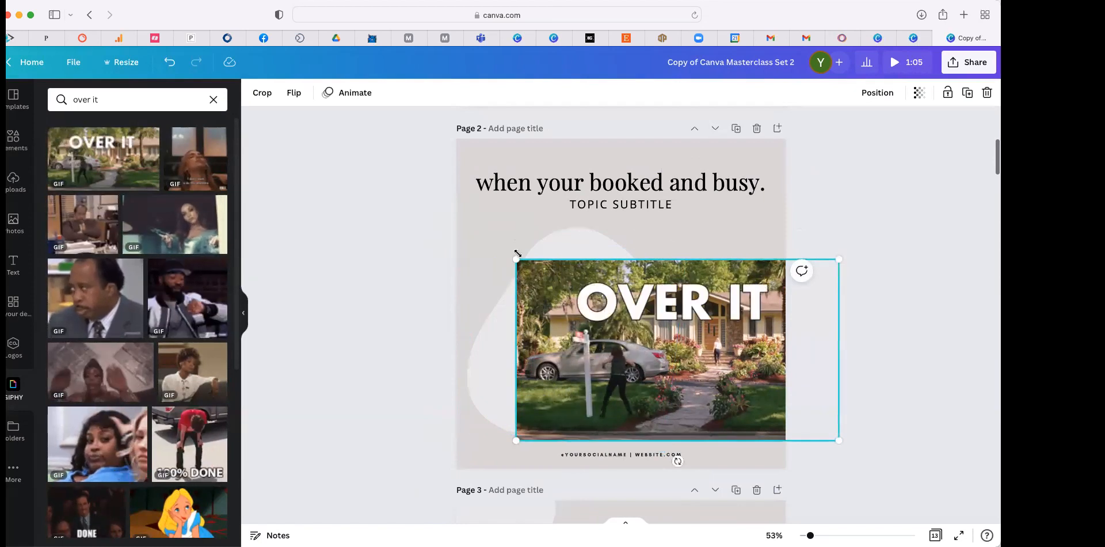
drag(510, 253, 464, 213)
- Replace the page 2 heading with "When a client lists with another agent", remove the topic subtitle and move the heading up slightly
double_click(672, 186)
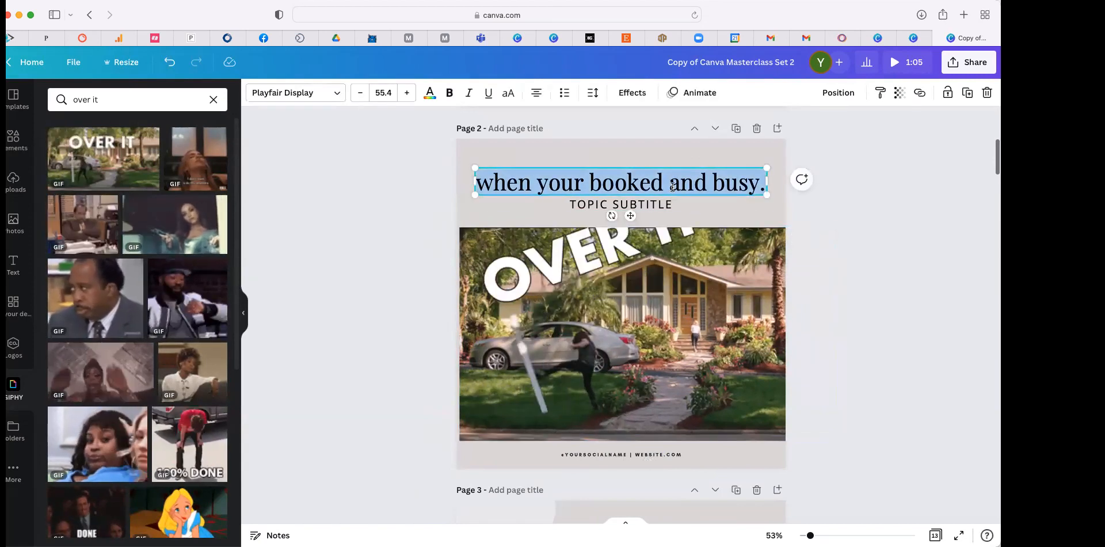
text(When a)
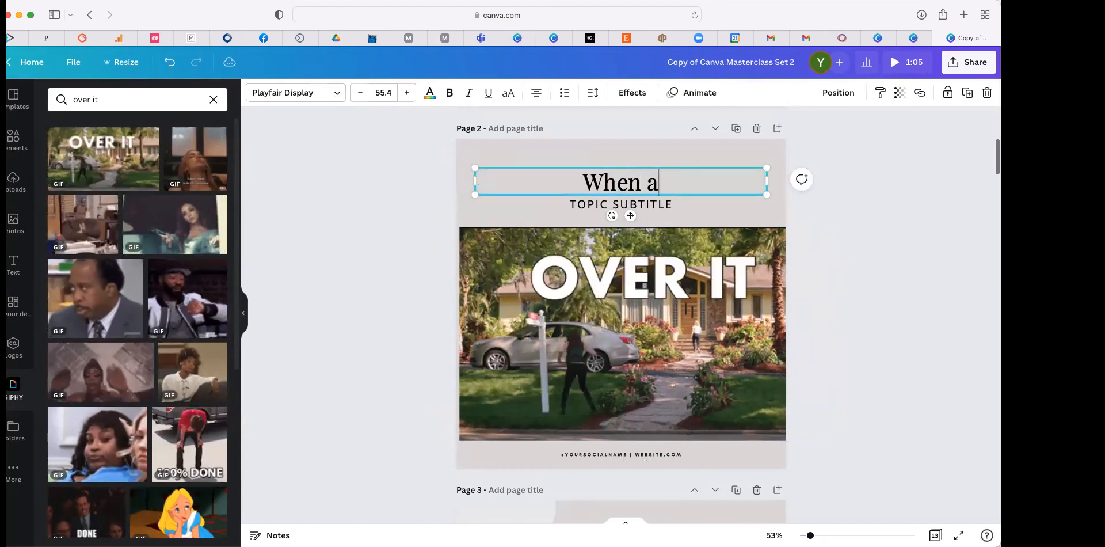
text( client lists with a other agent)
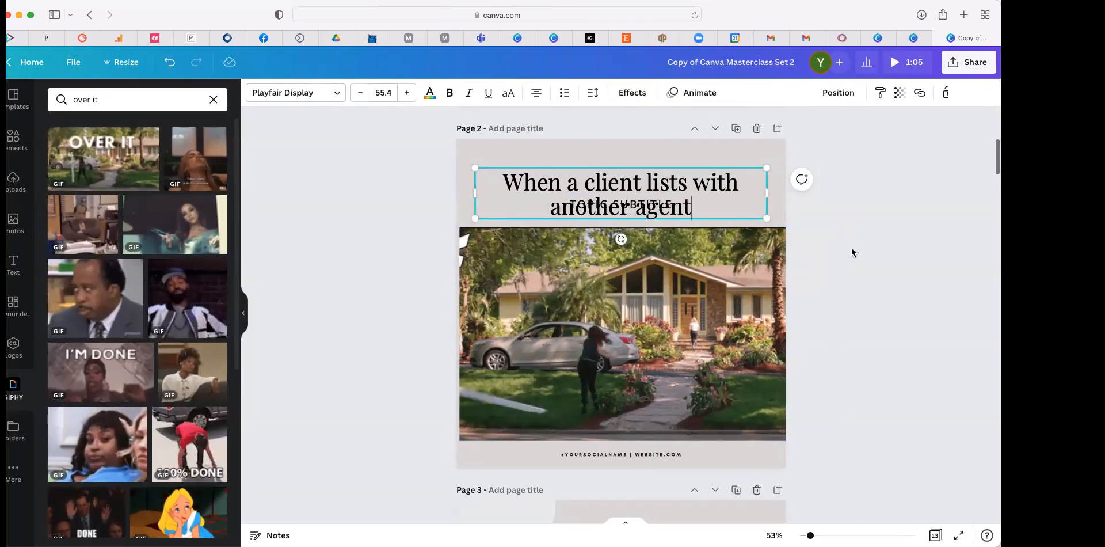
drag(654, 181, 637, 199)
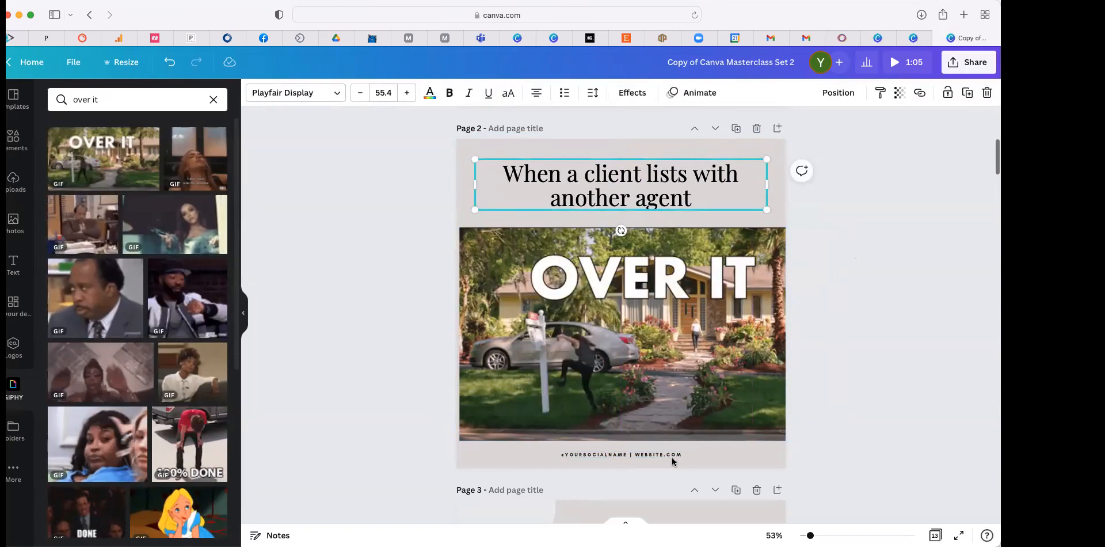
click(861, 257)
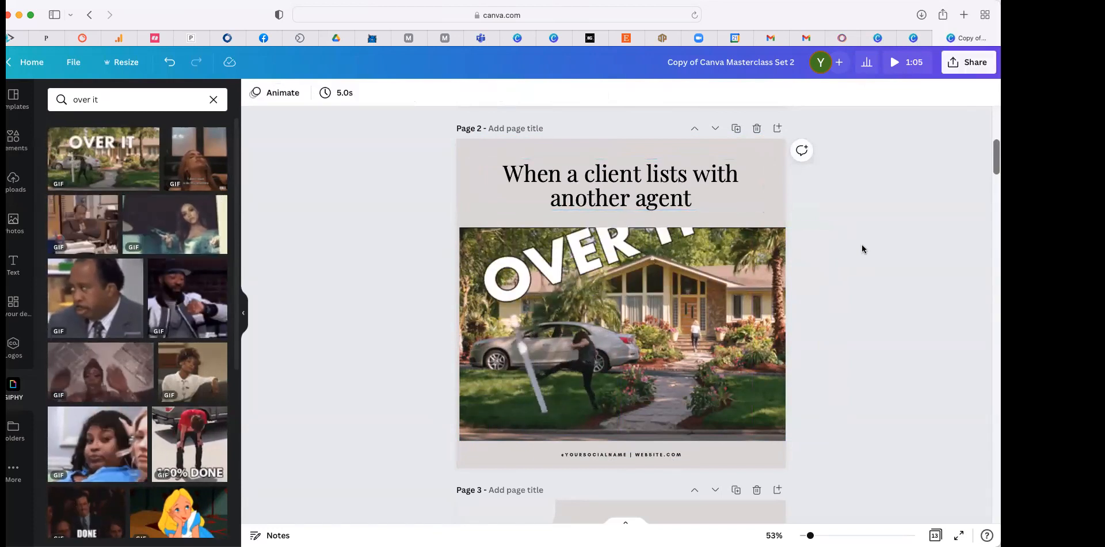
scroll(706, 254, up, 2)
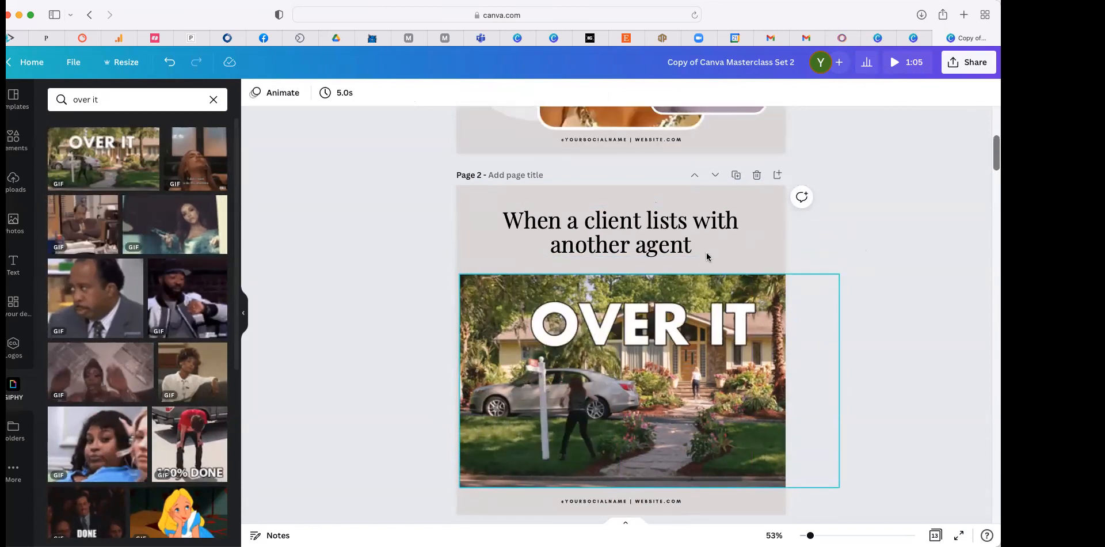
scroll(706, 256, up, 10)
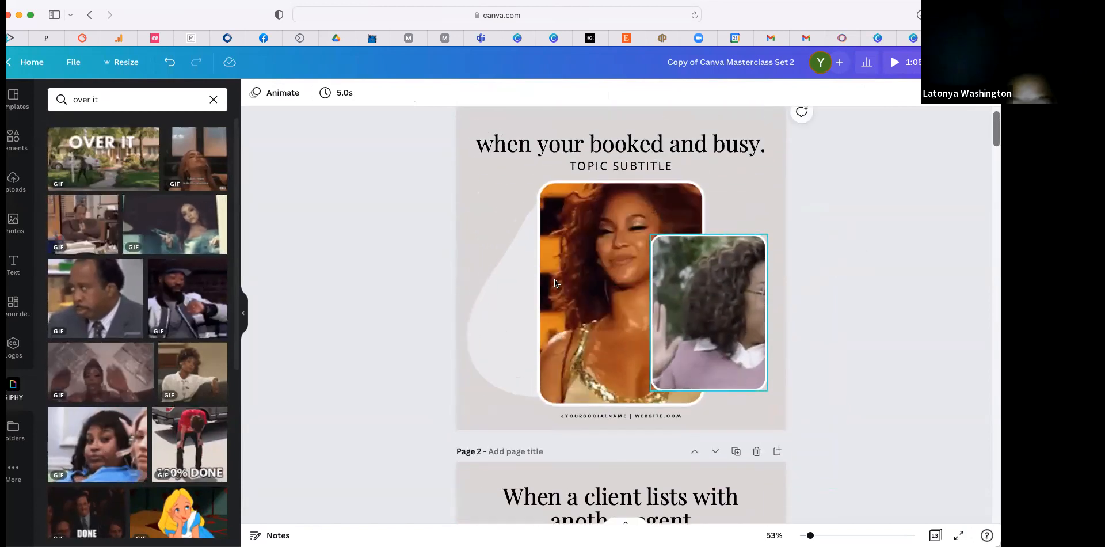
- Clear the "over it" search from the GIPHY app
click(114, 103)
key(Return)
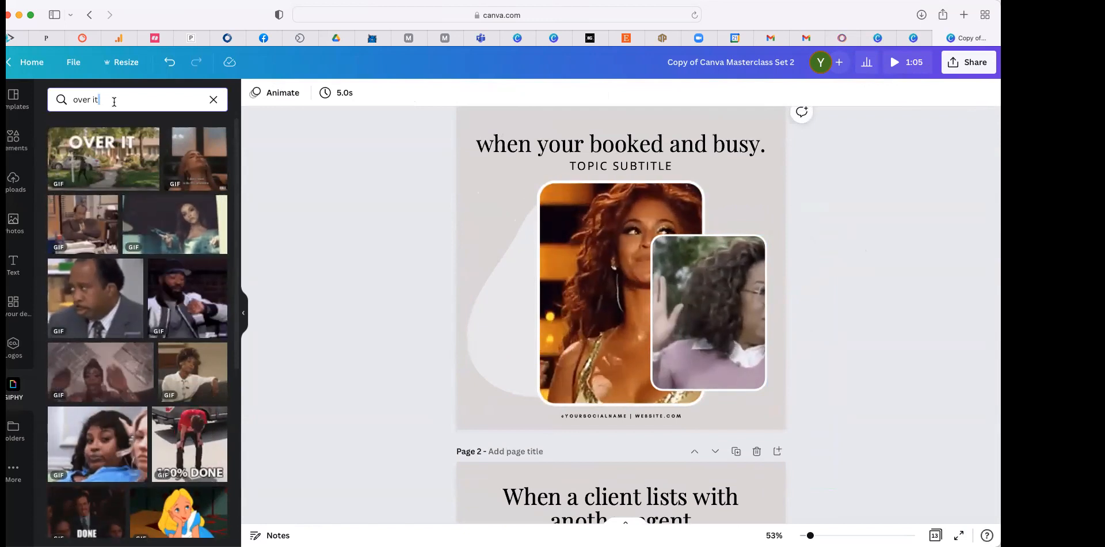
click(114, 102)
key(BackSpace)
key(BackSpace)
key(BackSpace)
key(BackSpace)
key(BackSpace)
key(BackSpace)
key(BackSpace)
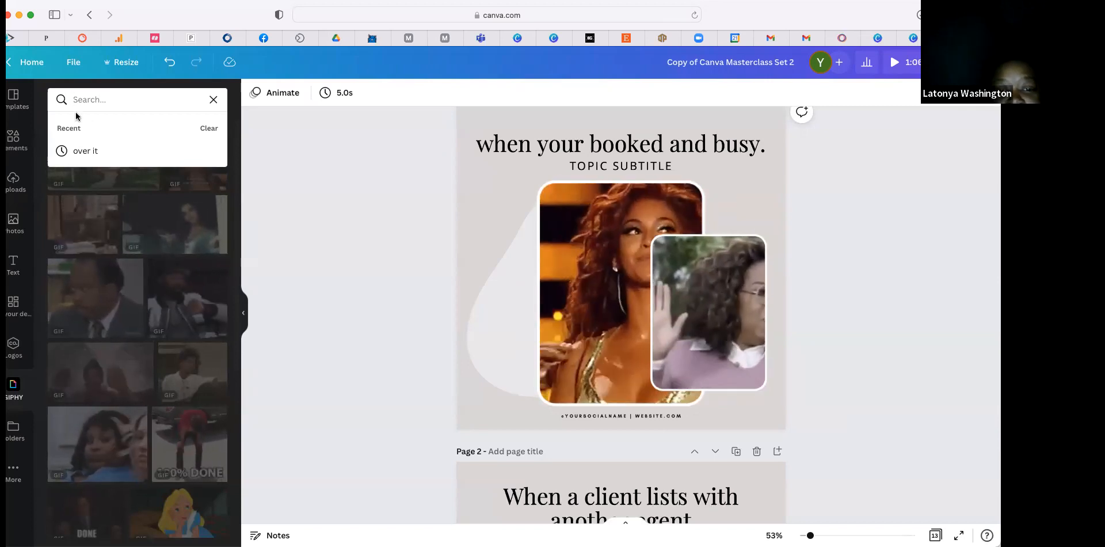
click(211, 100)
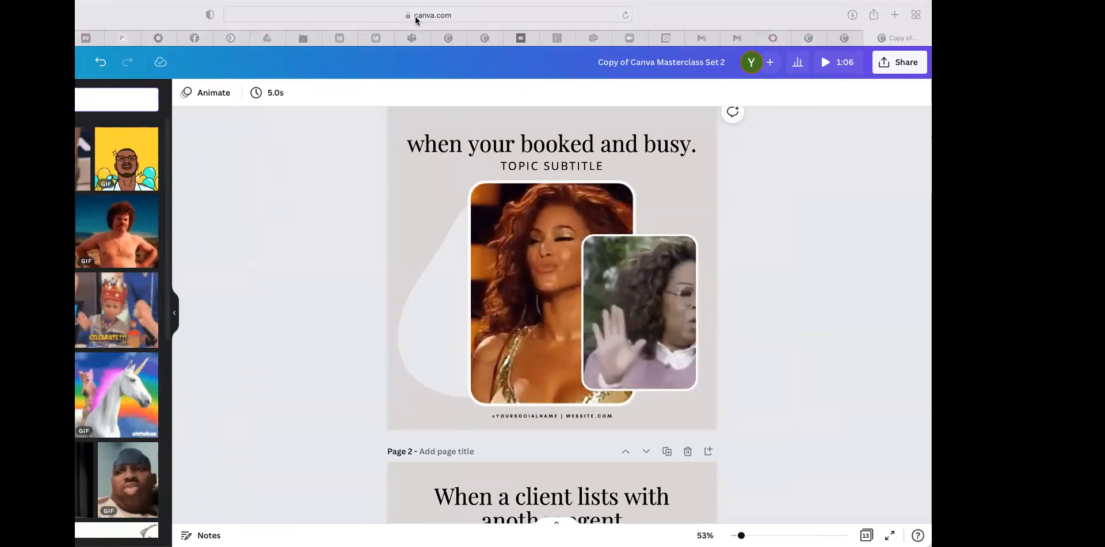
- Show the uploaded videos and delete the smaller overlapping GIF together with its frame from page 1
click(782, 12)
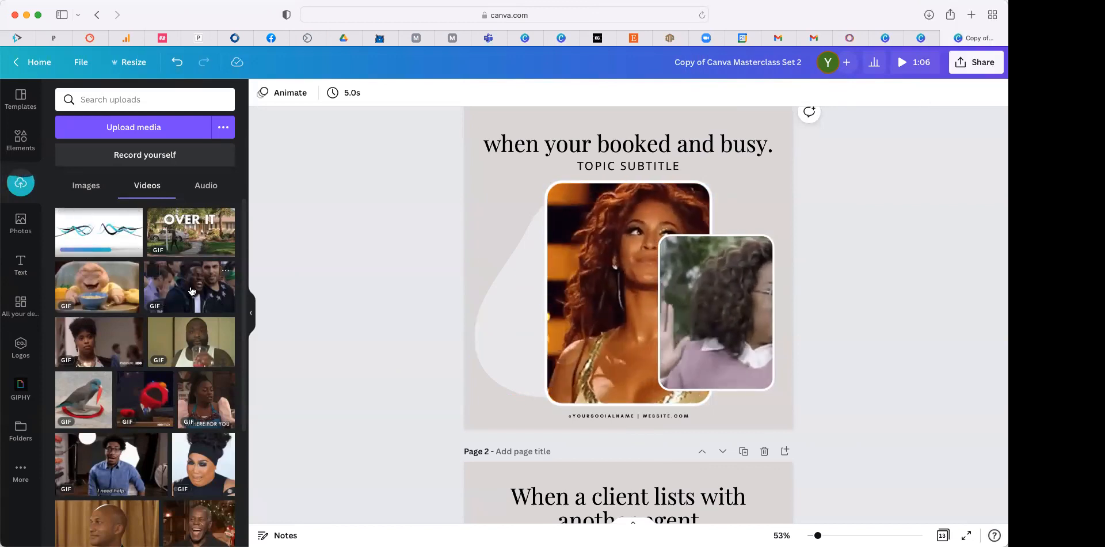
click(692, 288)
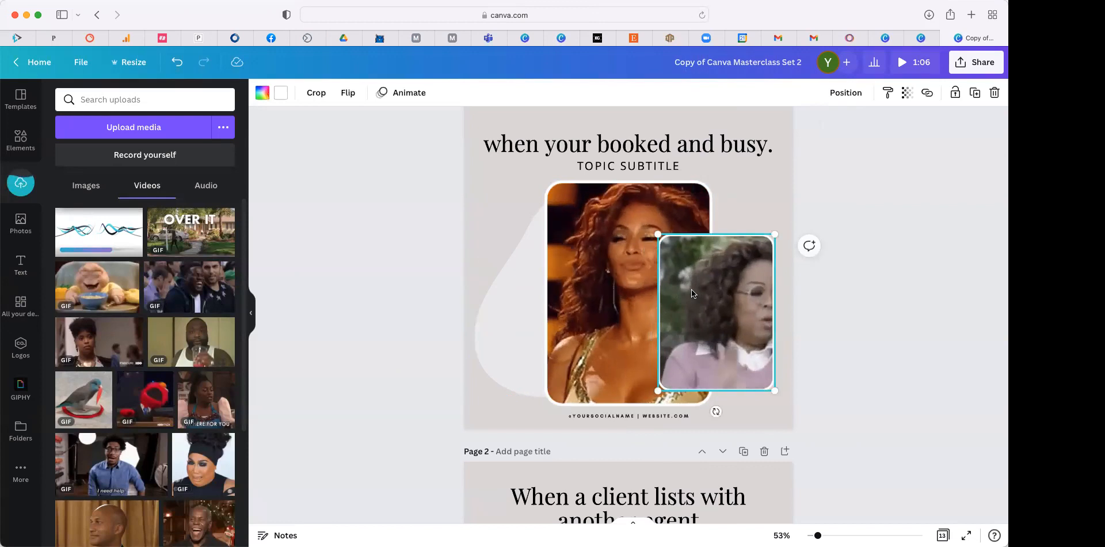
key(Delete)
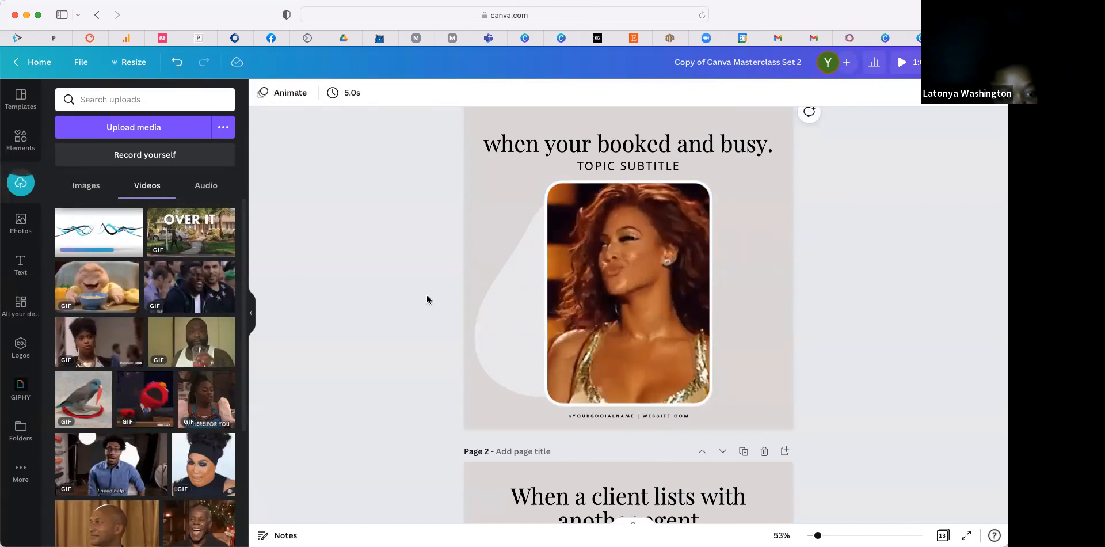
- Try the uploaded 59.6-second video inside the large frame on page 1, then remove it from the frame
mouse_move(127, 240)
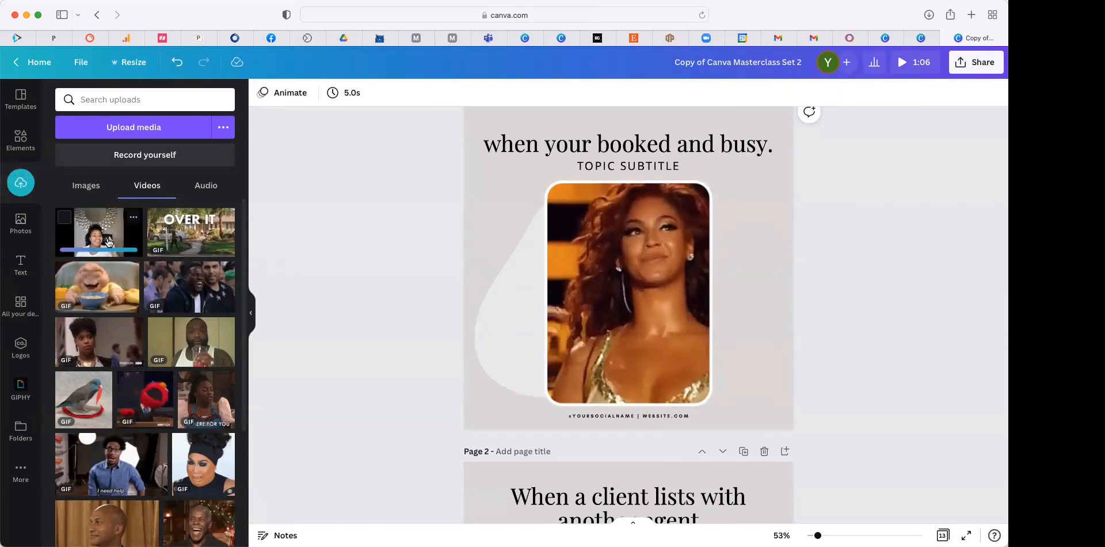
click(106, 242)
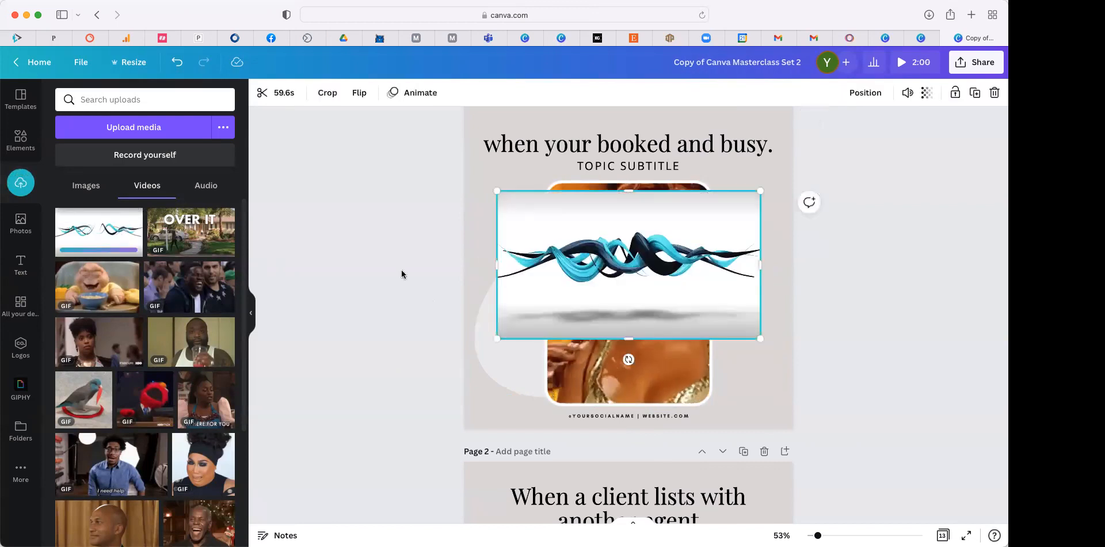
drag(554, 267, 579, 267)
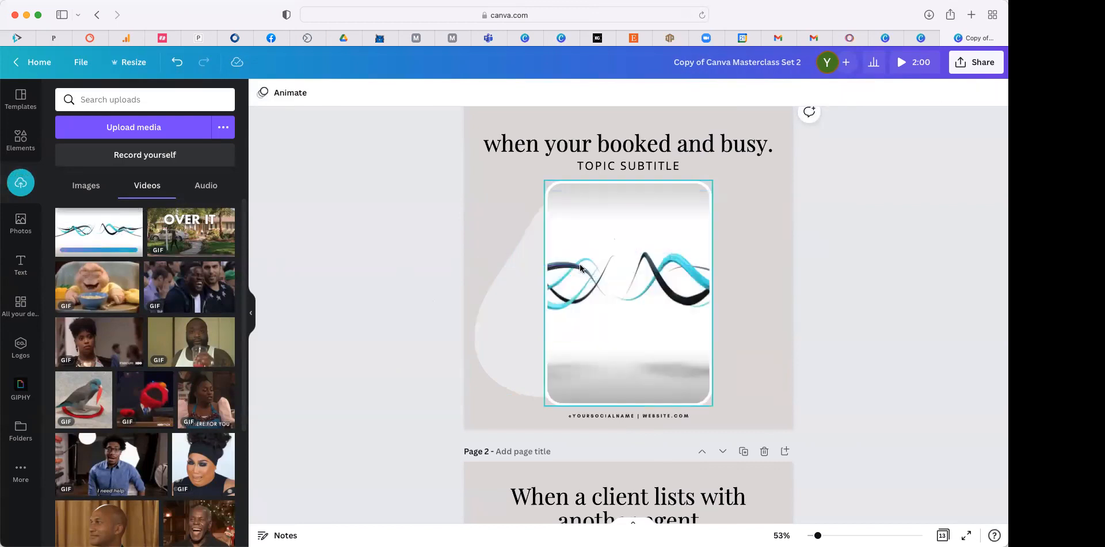
click(628, 293)
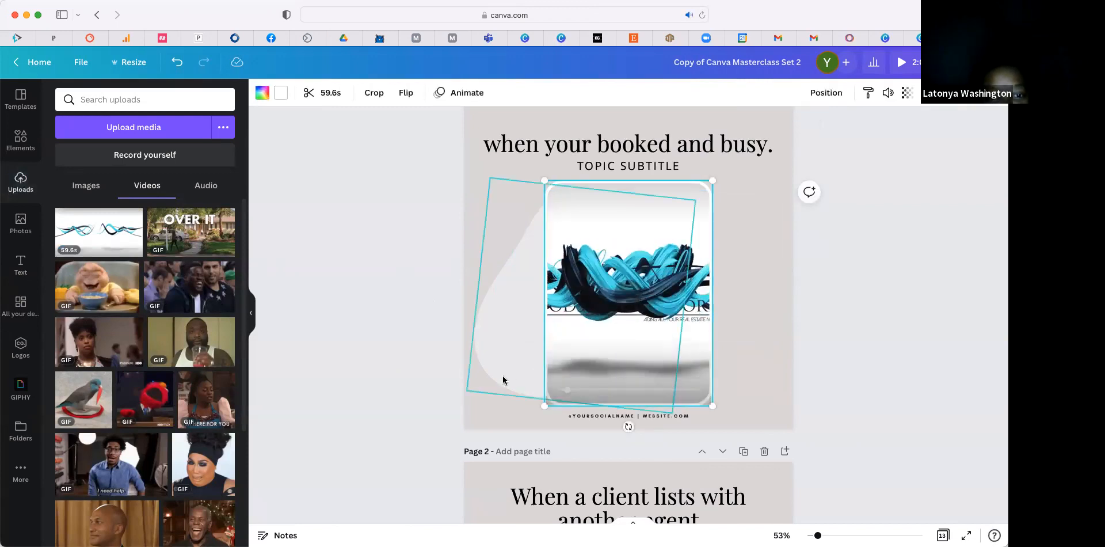
click(644, 293)
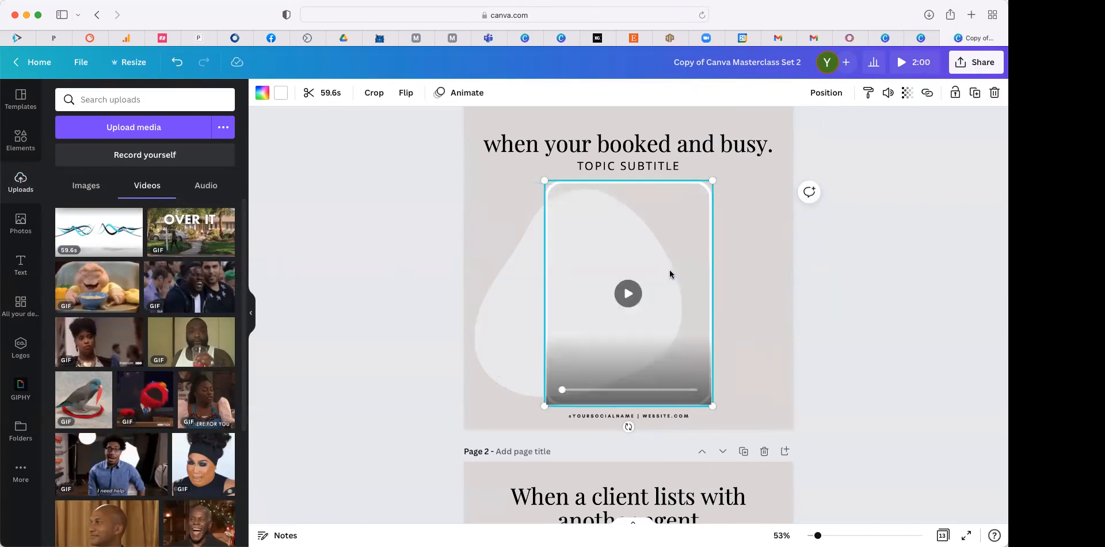
key(Delete)
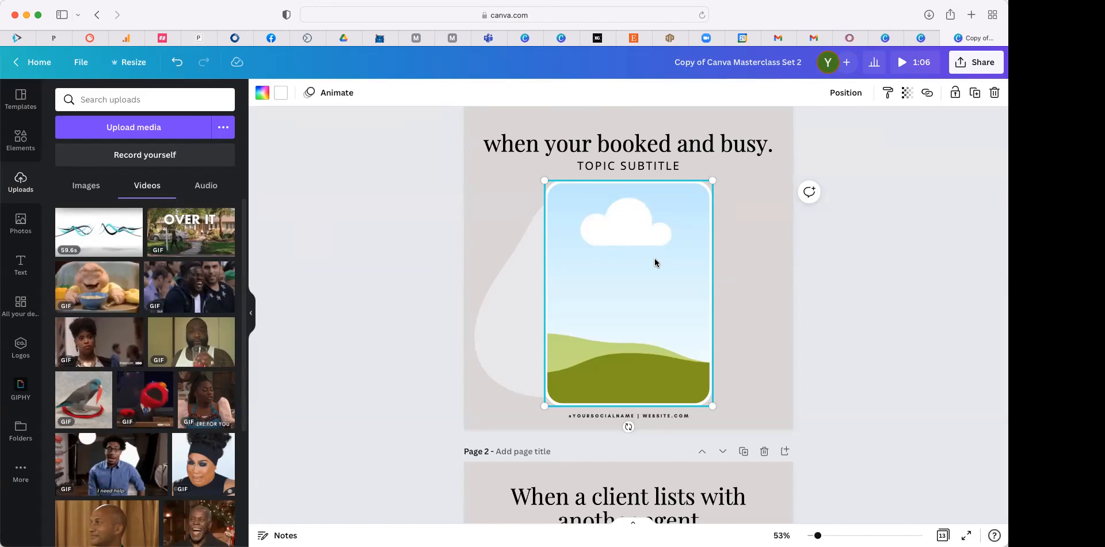
- Fill the empty frame on page 1 with the uploaded "HELP ME" GIF
scroll(184, 374, down, 3)
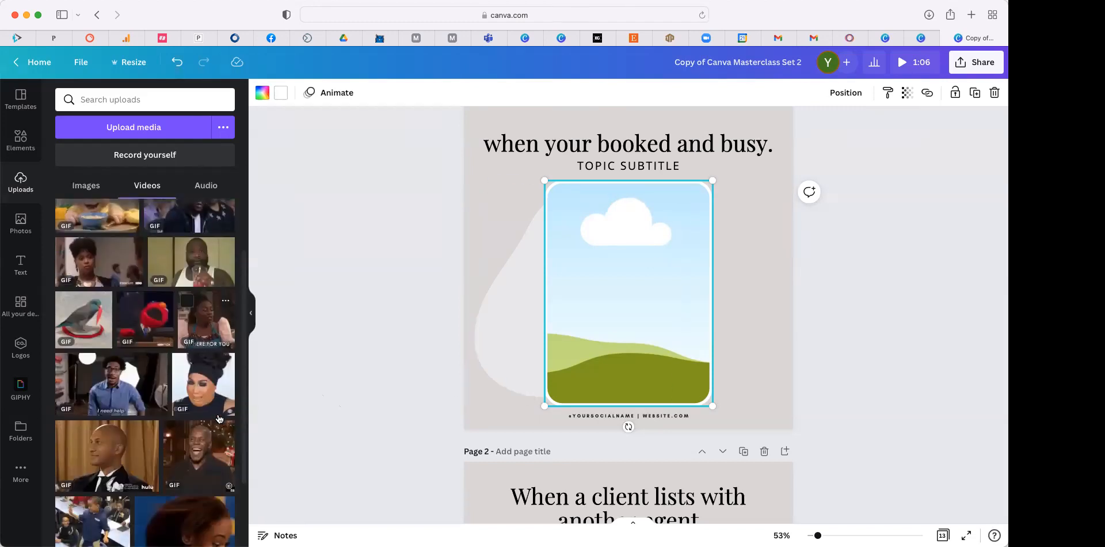
click(204, 387)
drag(592, 272, 657, 270)
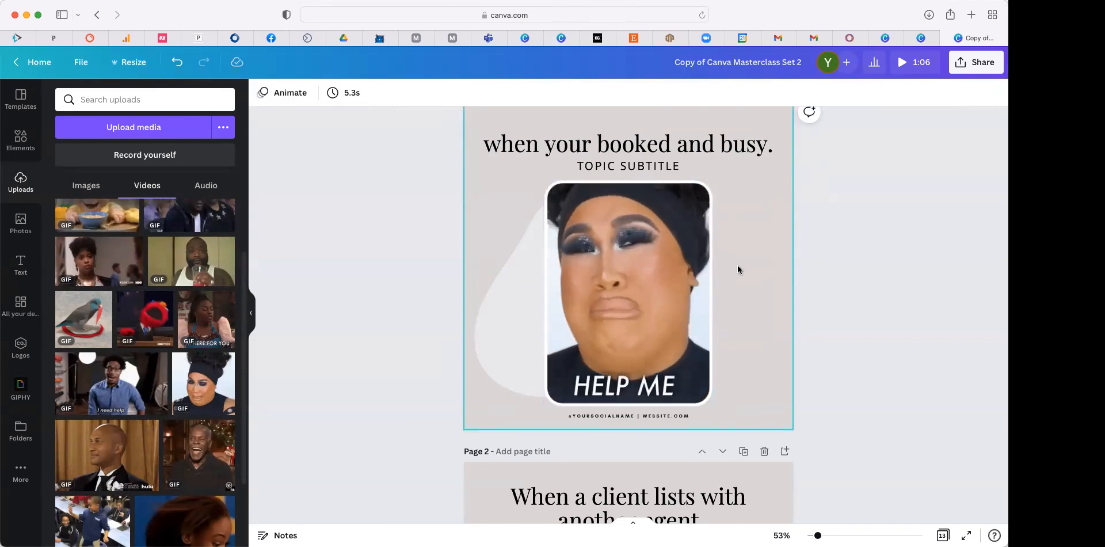
- Delete the dark shadow rectangle behind the white "Don't Forget" card on page 3
scroll(738, 266, down, 9)
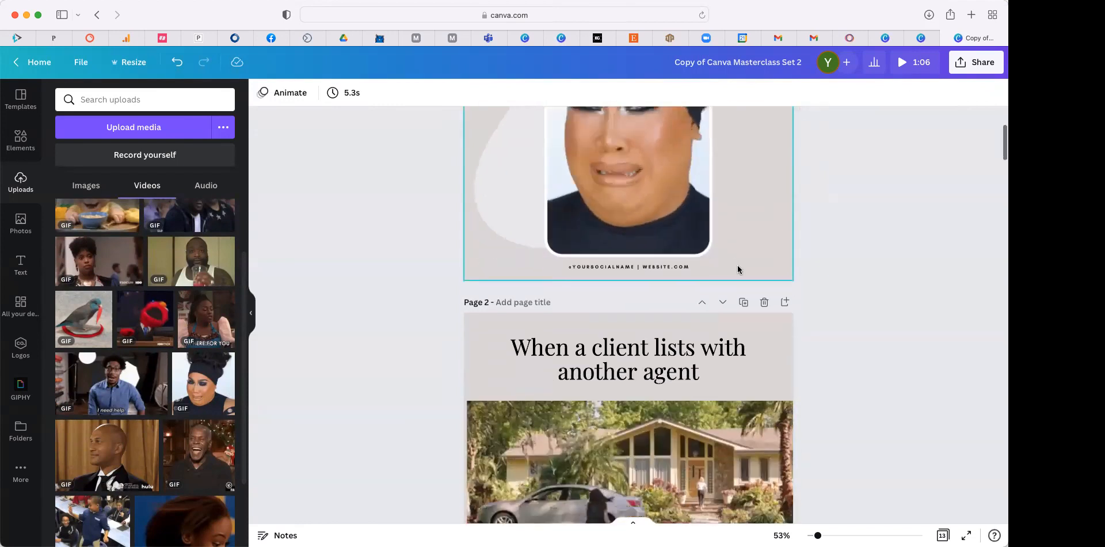
scroll(737, 264, down, 5)
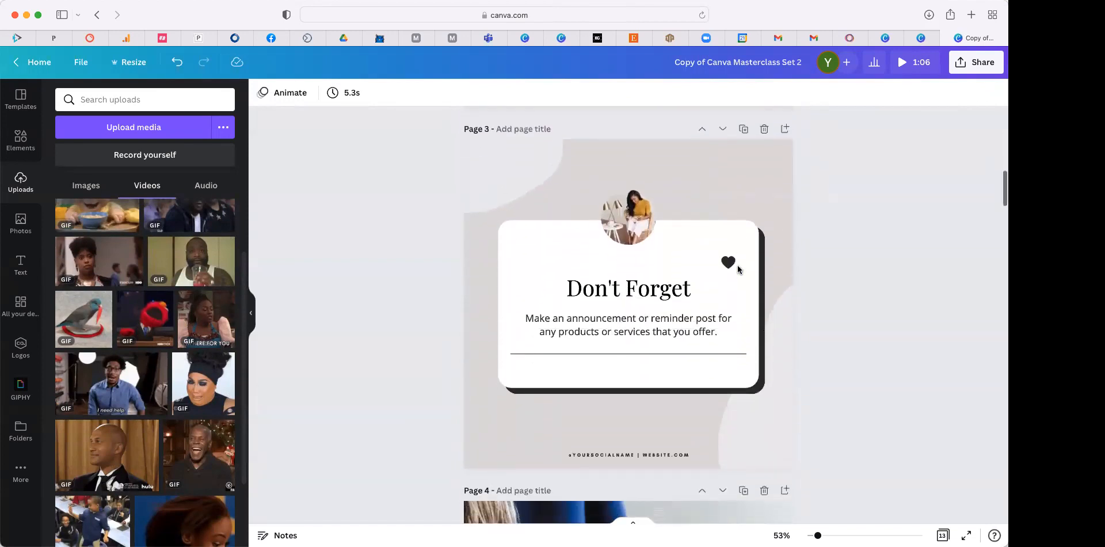
scroll(740, 265, down, 3)
scroll(740, 266, up, 3)
scroll(739, 265, up, 3)
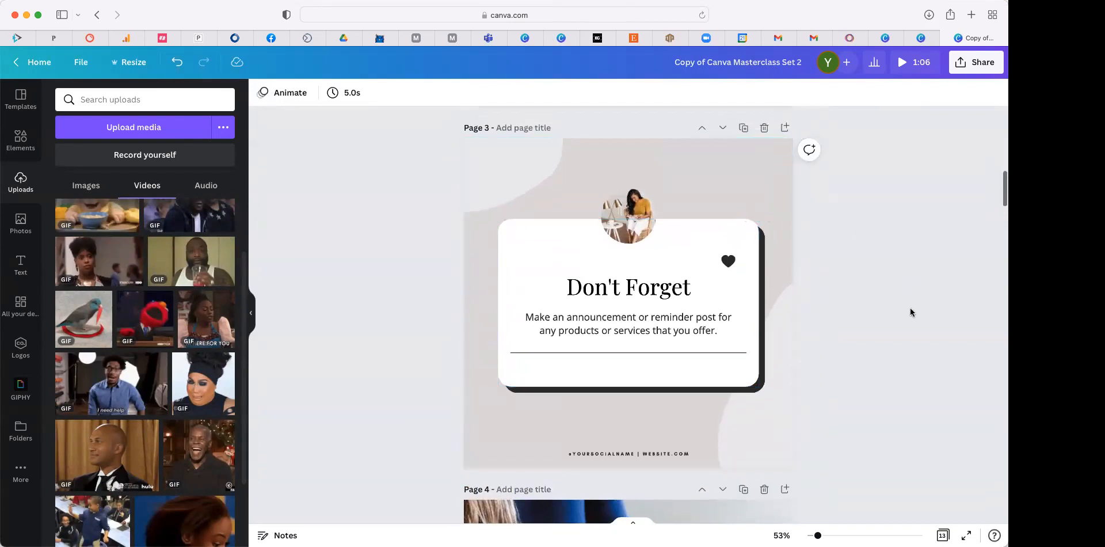
click(748, 224)
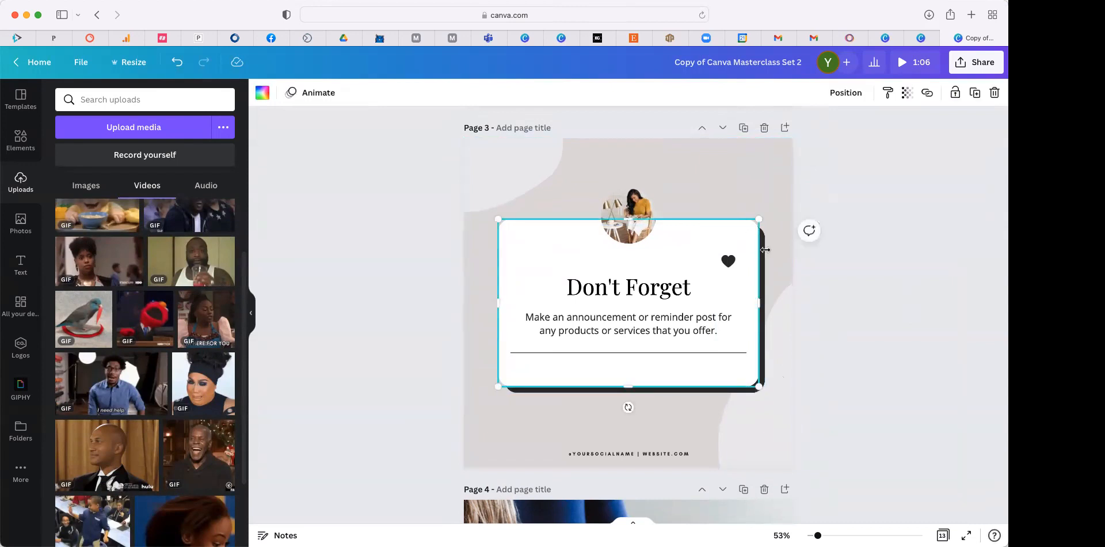
click(788, 251)
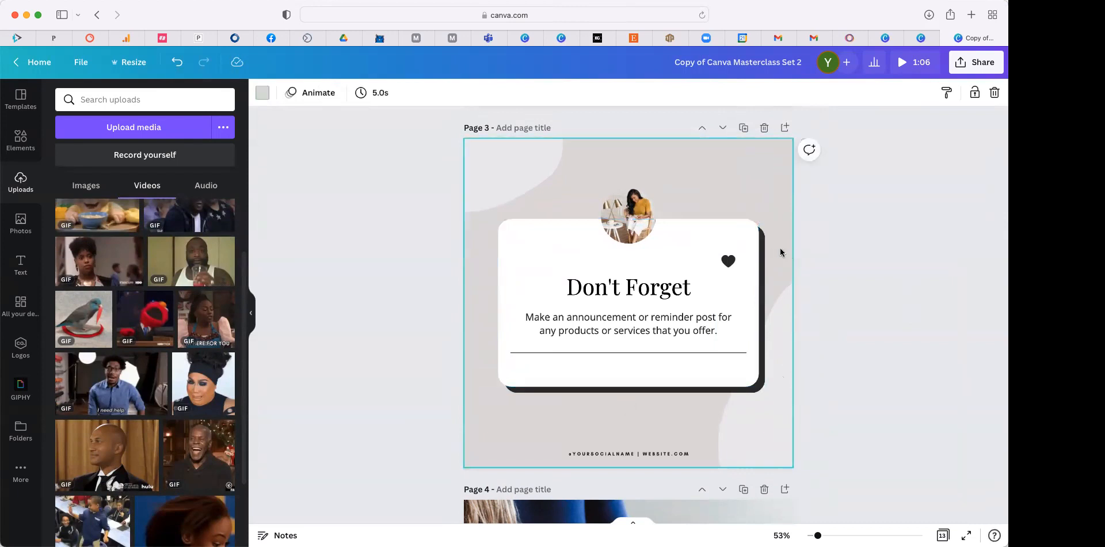
click(750, 241)
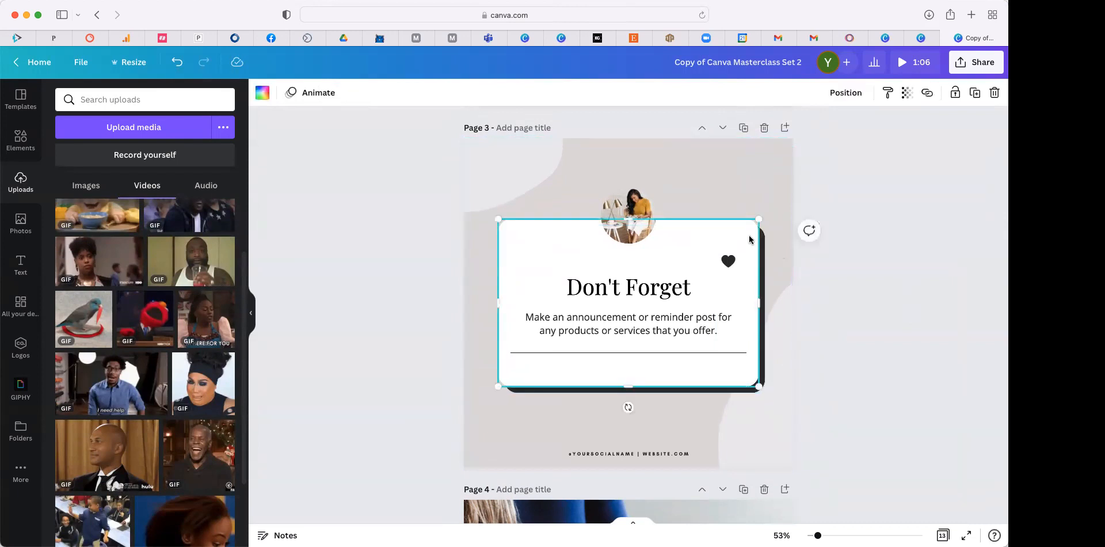
click(765, 242)
click(761, 240)
key(Delete)
- Duplicate the white card on page 3 and recolour the copy black
click(751, 235)
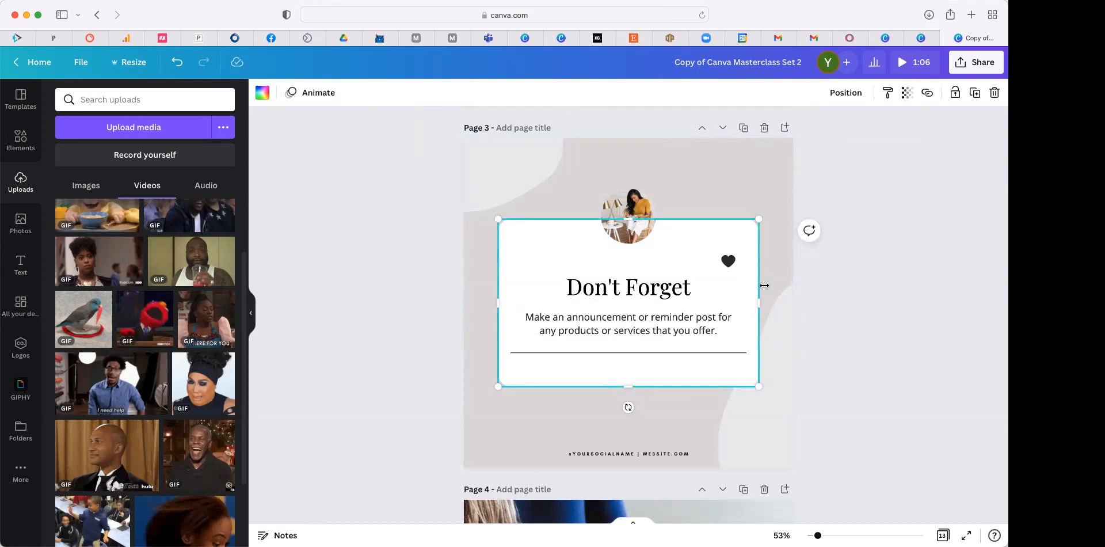
key(super+d)
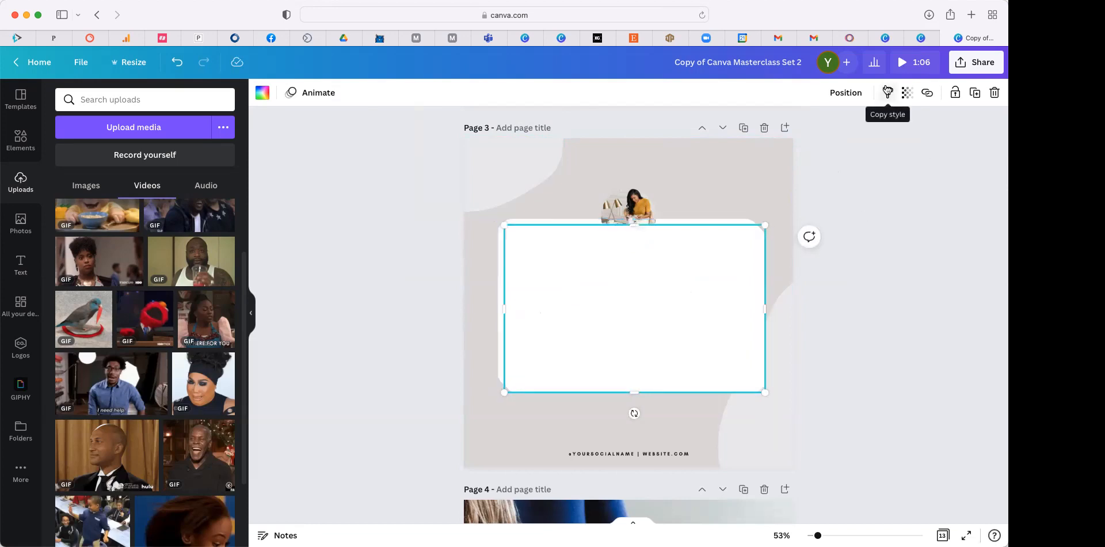
click(253, 94)
click(98, 159)
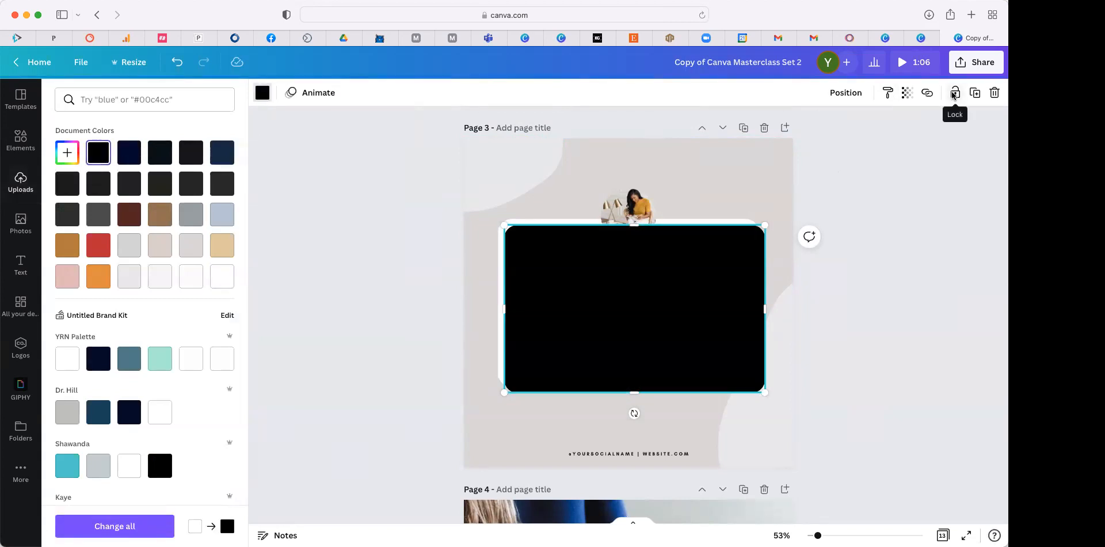
- Send the black copy backward behind the white card so it forms an offset shadow, and deselect it
click(845, 93)
click(799, 131)
click(799, 131)
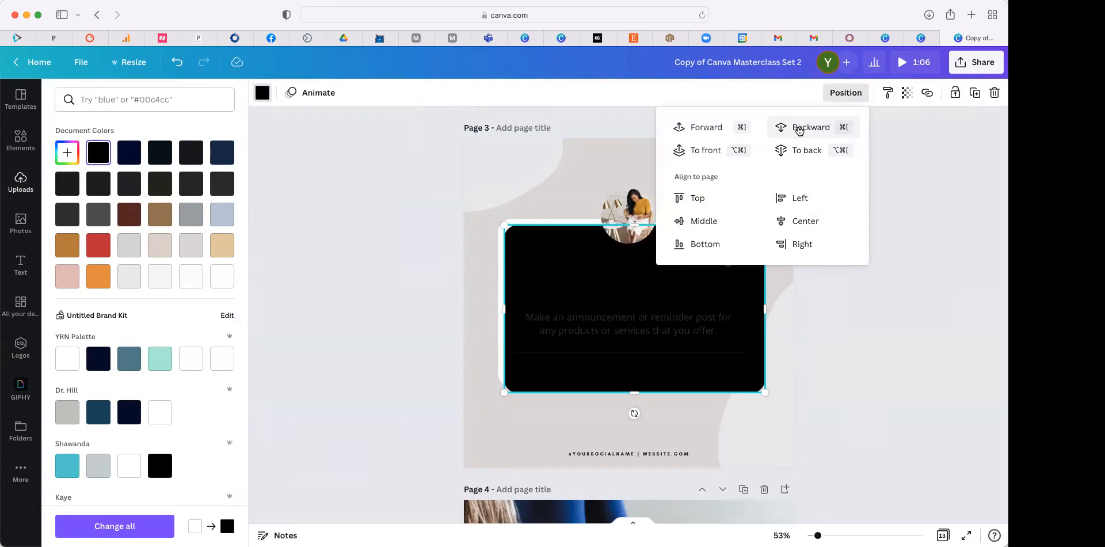
click(799, 131)
click(863, 360)
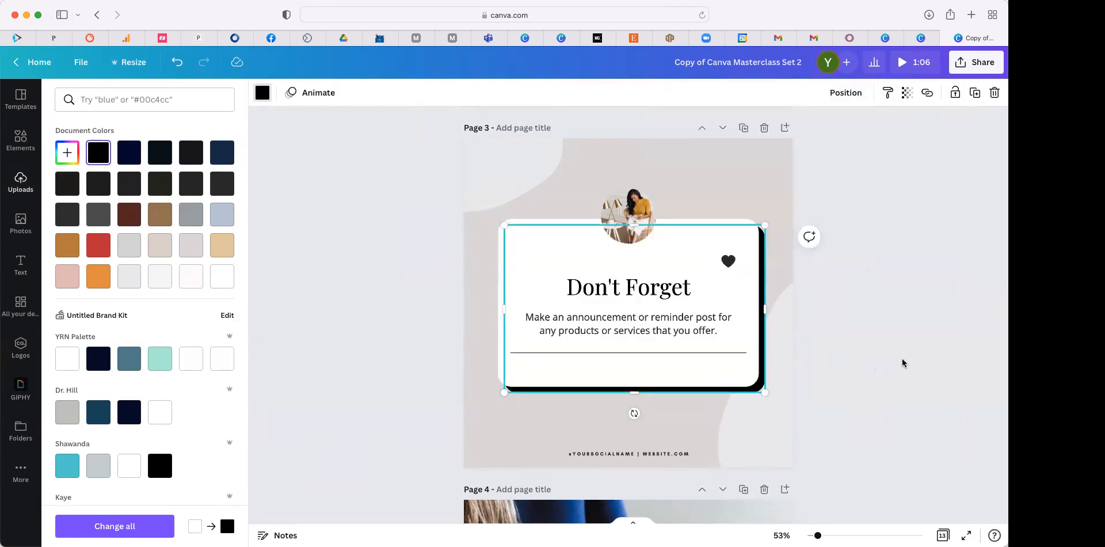
click(901, 360)
click(902, 360)
drag(958, 519, 768, 289)
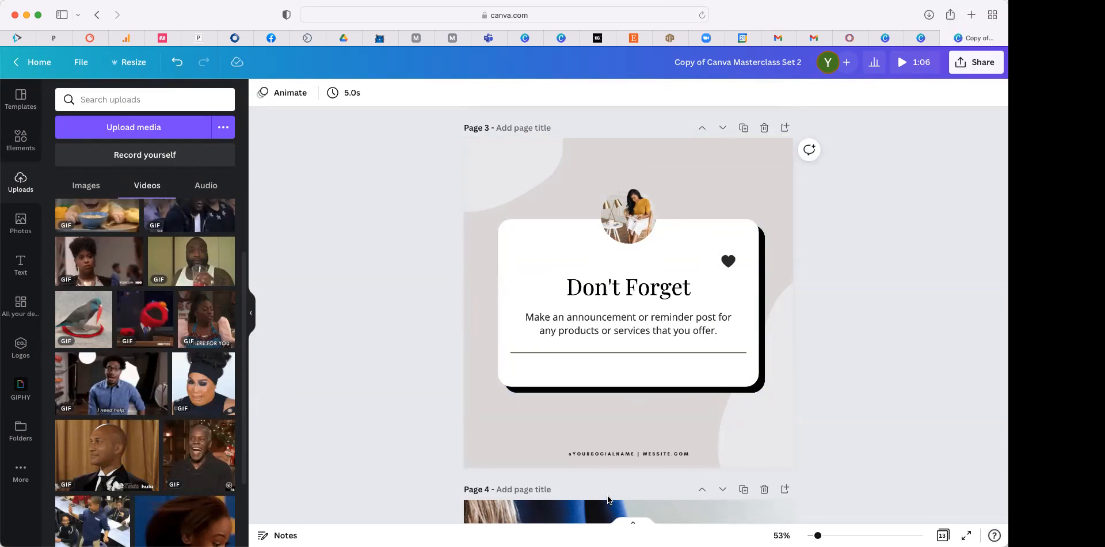
- Open the Pixabay app, search it for "black woman" and browse the images
click(19, 480)
scroll(115, 397, down, 2)
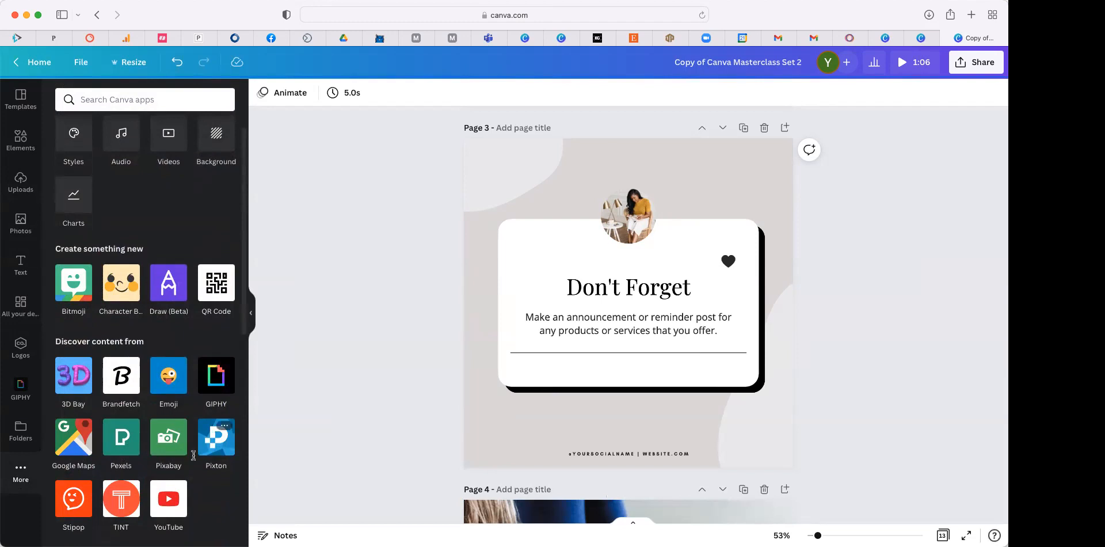
scroll(173, 416, down, 1)
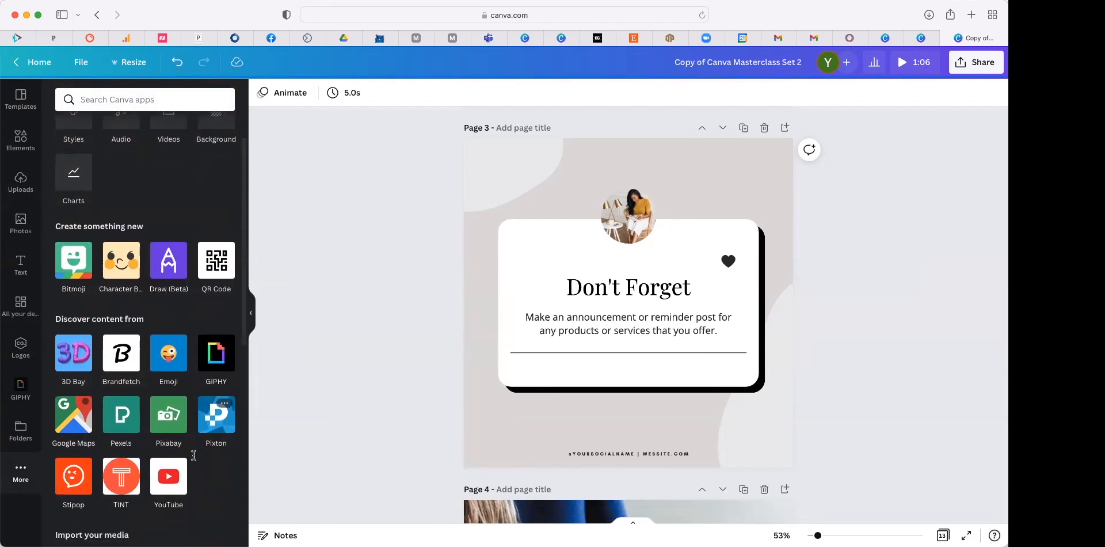
click(175, 416)
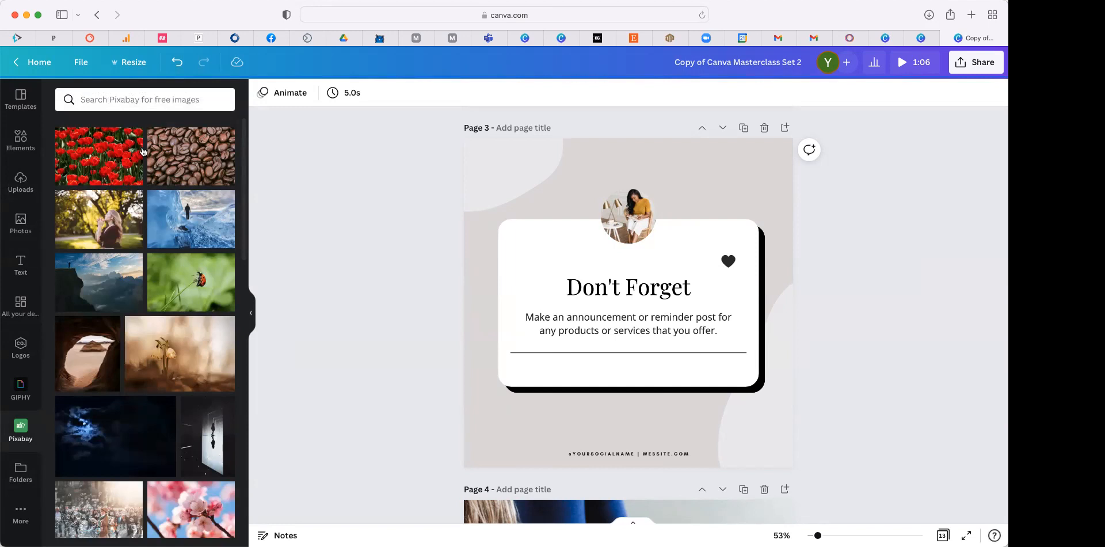
click(147, 101)
text(black woman)
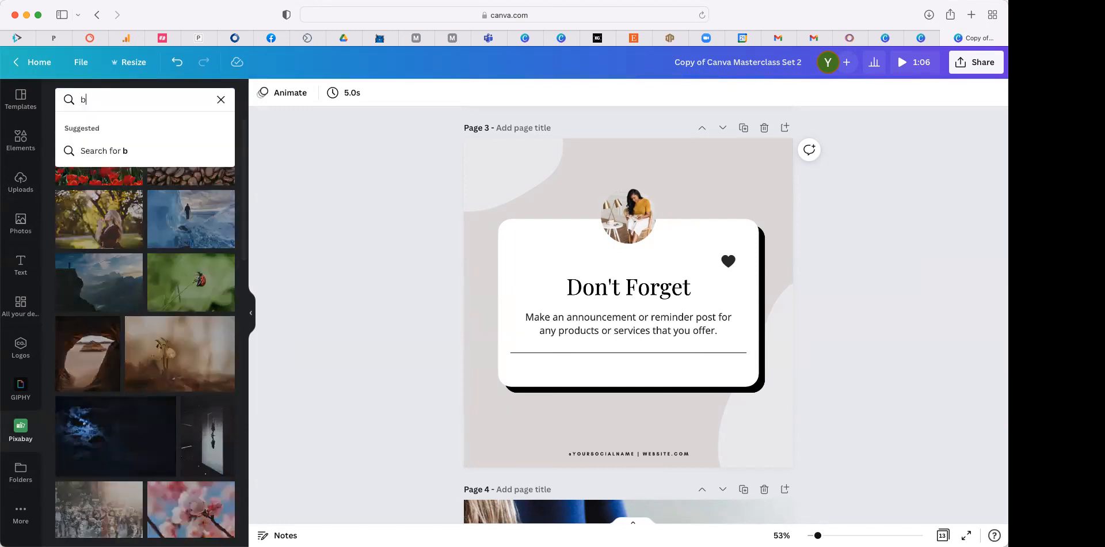
key(Return)
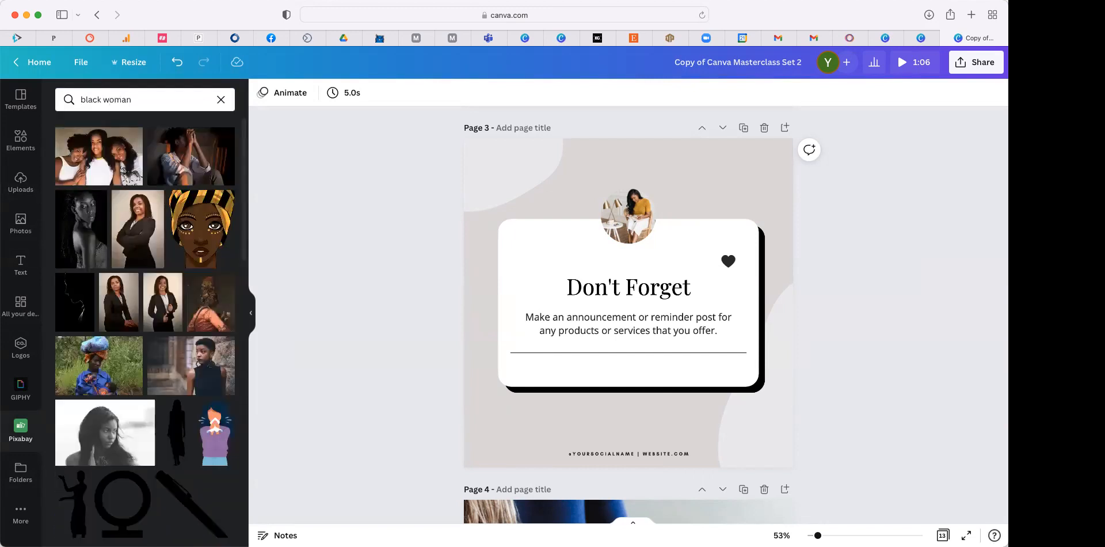
scroll(144, 218, down, 5)
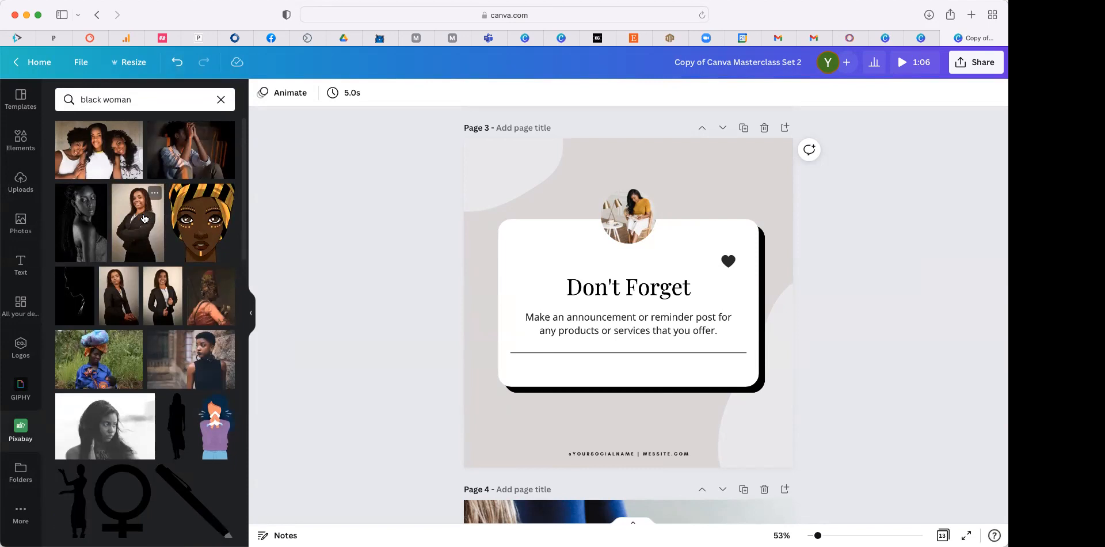
scroll(145, 218, down, 3)
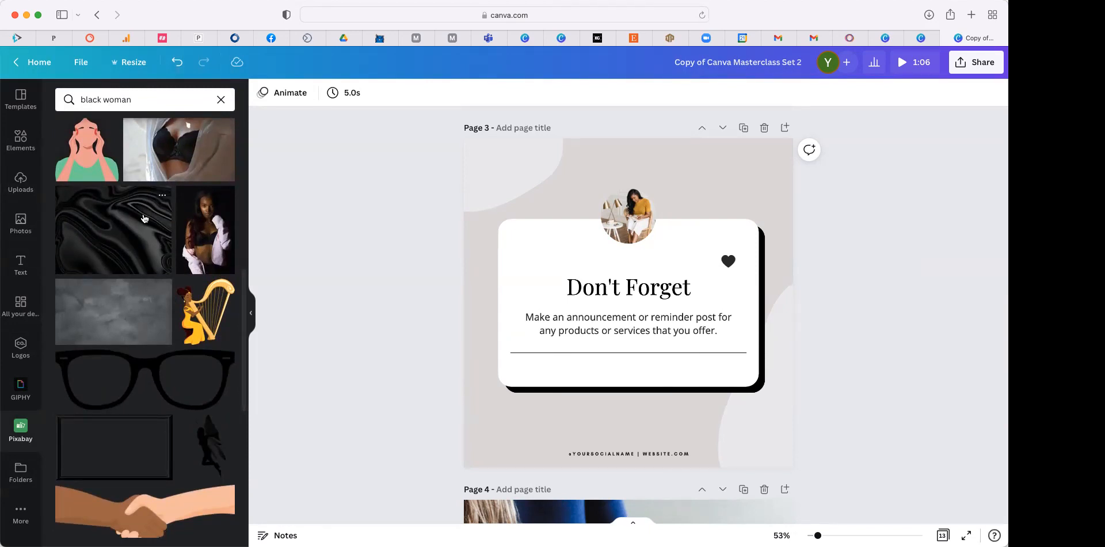
scroll(145, 218, down, 15)
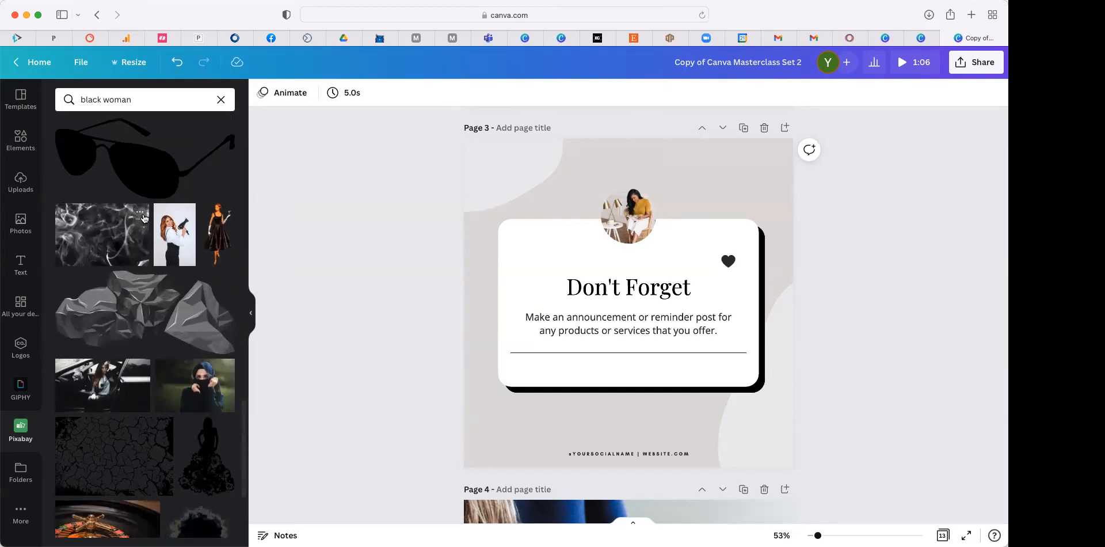
scroll(145, 218, down, 10)
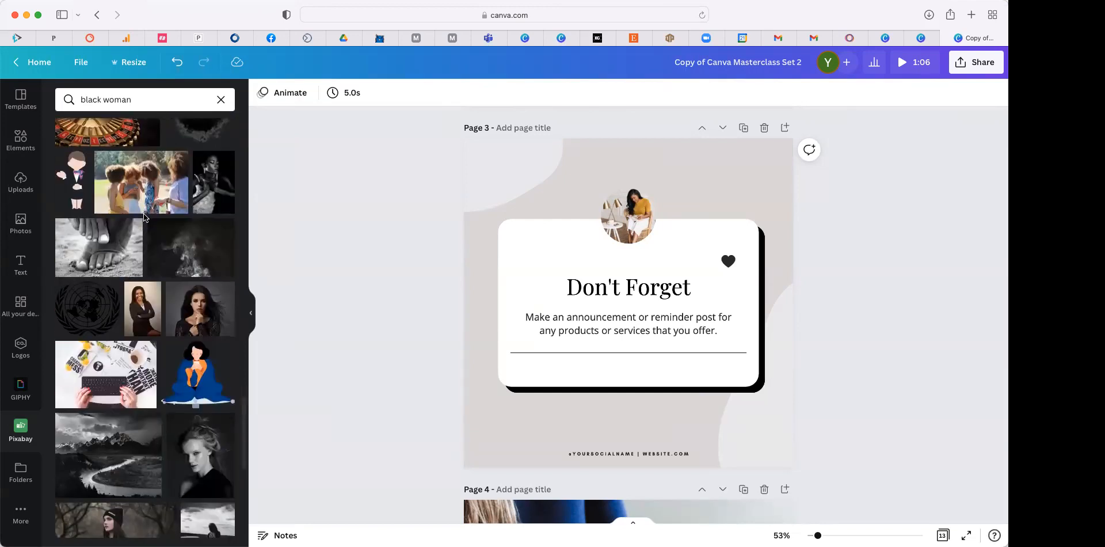
- Search Pixabay for "black realtor" and browse the images
scroll(144, 218, down, 6)
click(142, 99)
drag(81, 99, 133, 99)
text(black realtor)
key(Return)
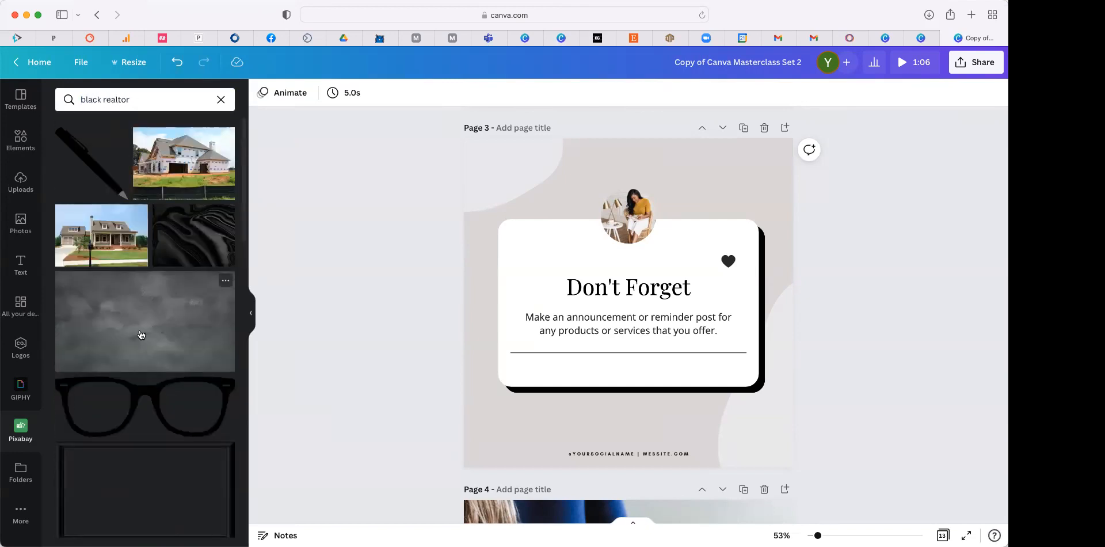
scroll(140, 333, down, 10)
scroll(140, 334, down, 8)
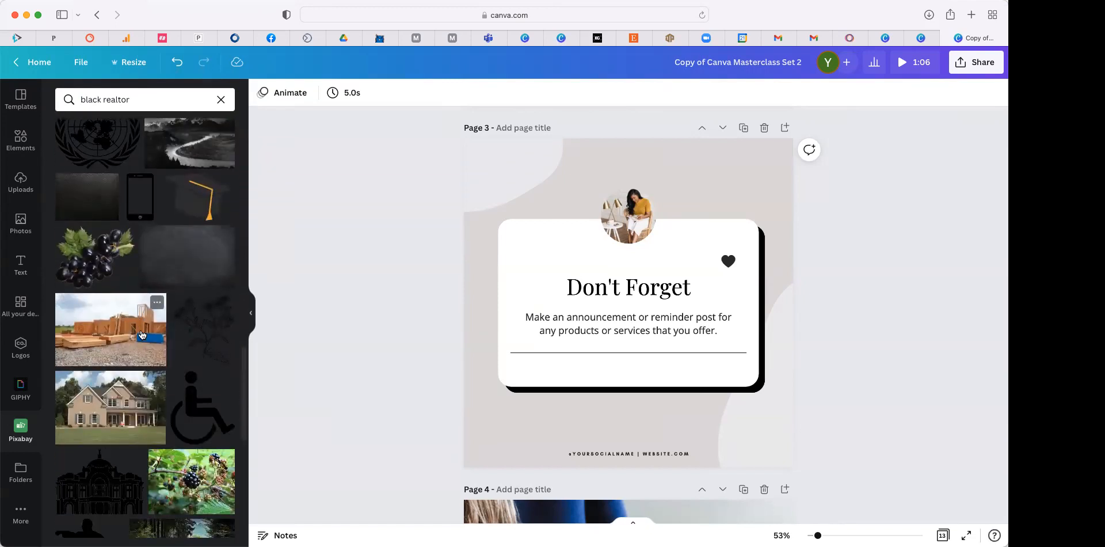
scroll(141, 335, down, 8)
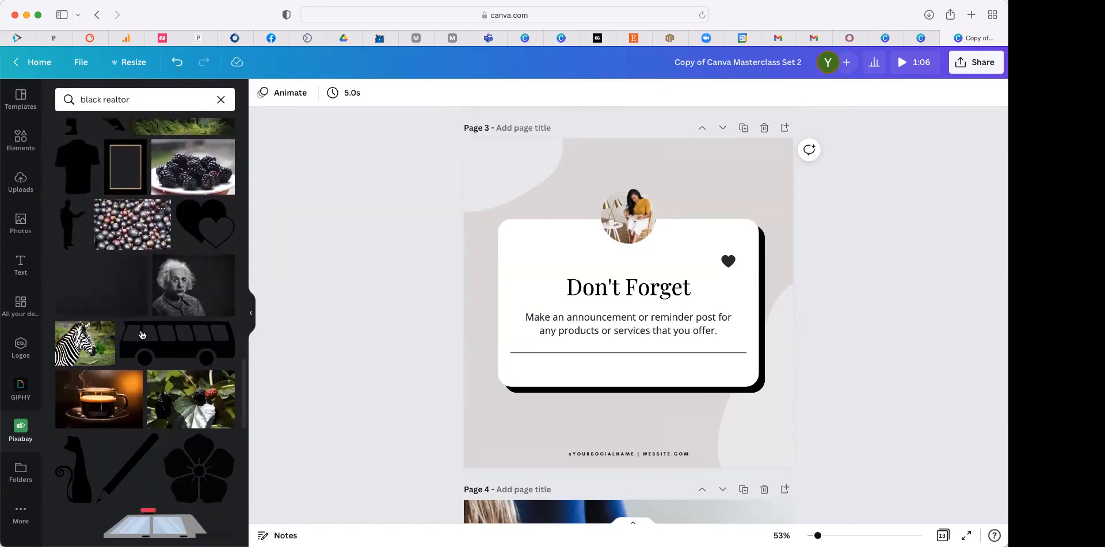
scroll(141, 335, down, 4)
- Search Pixabay for "new home" and browse the images
click(145, 97)
text(new home)
key(Return)
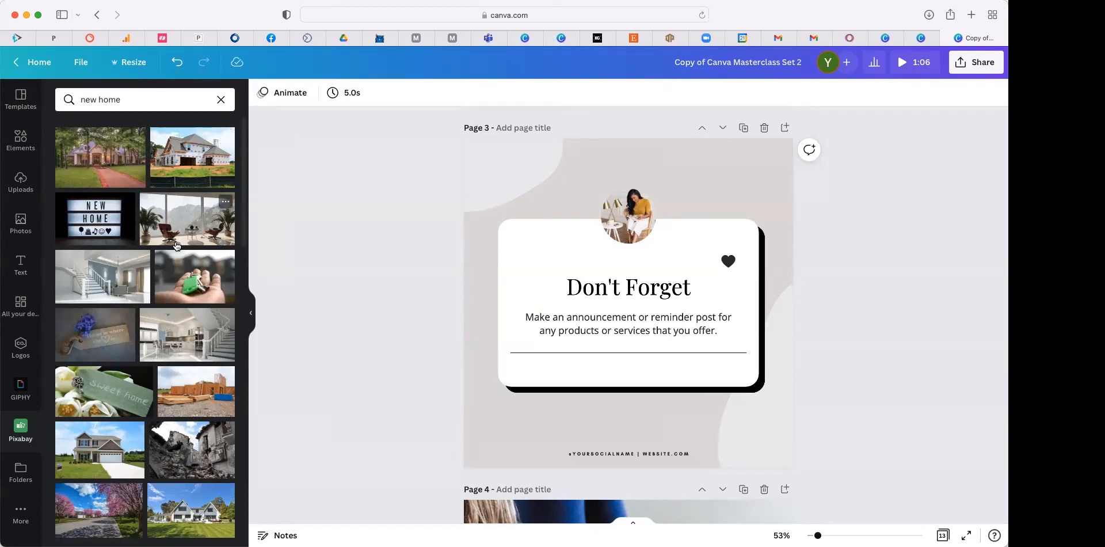
scroll(176, 246, down, 5)
scroll(177, 246, down, 1)
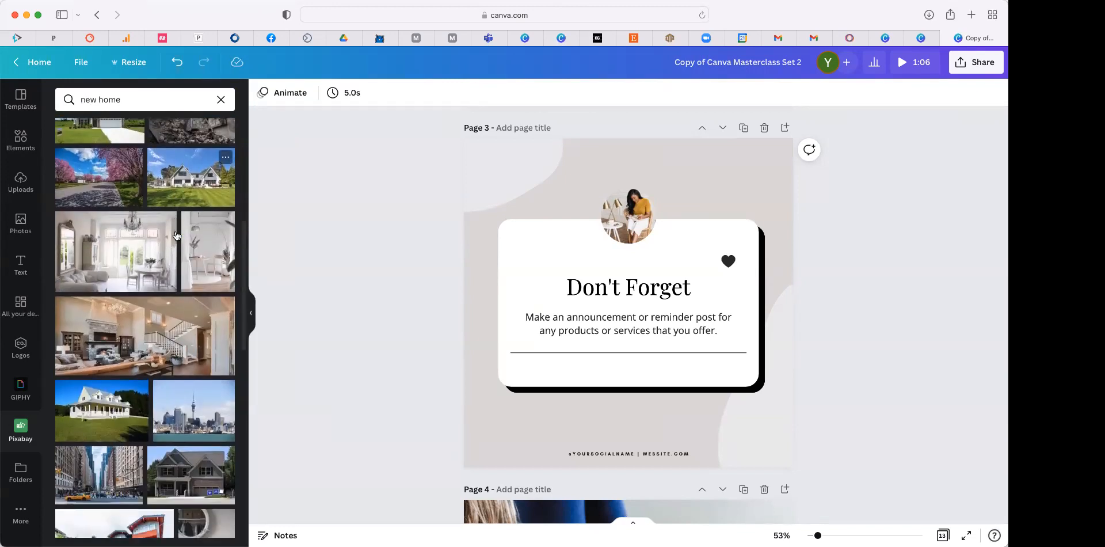
- Search Pixabay for "renovated home" and look through the images
click(163, 93)
triple_click(163, 92)
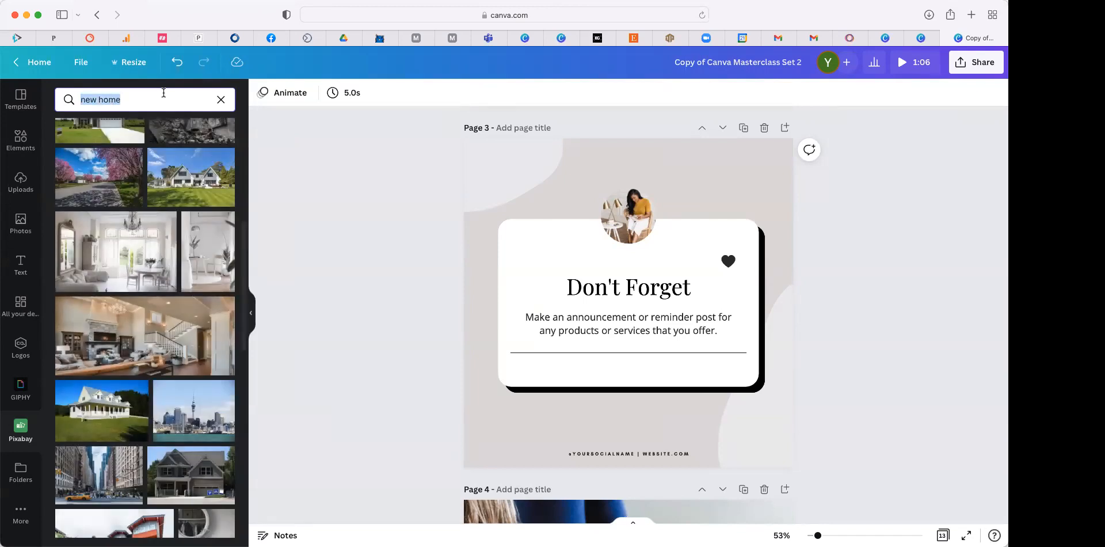
text(renovated hom)
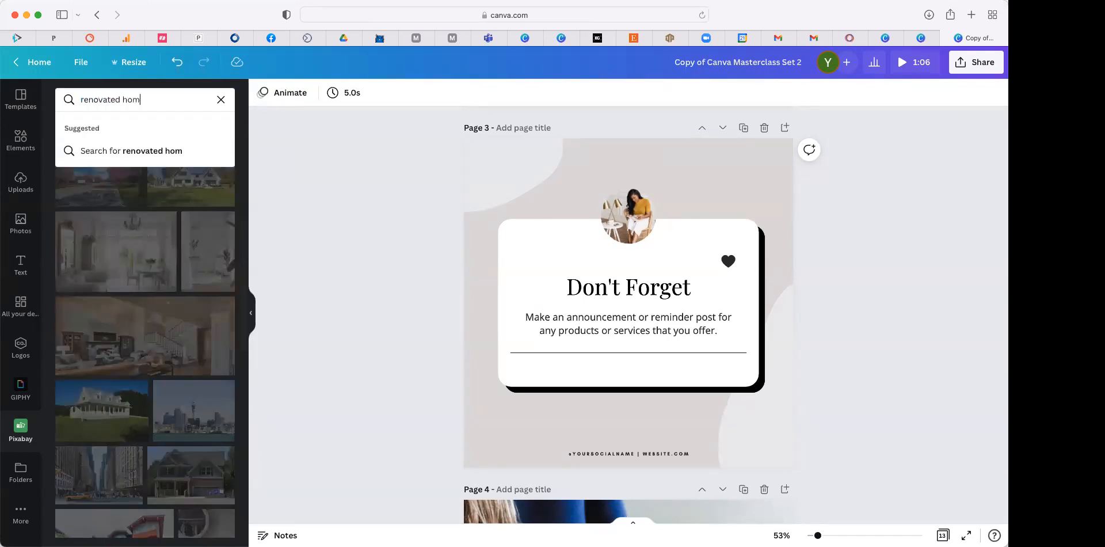
text(e)
key(Return)
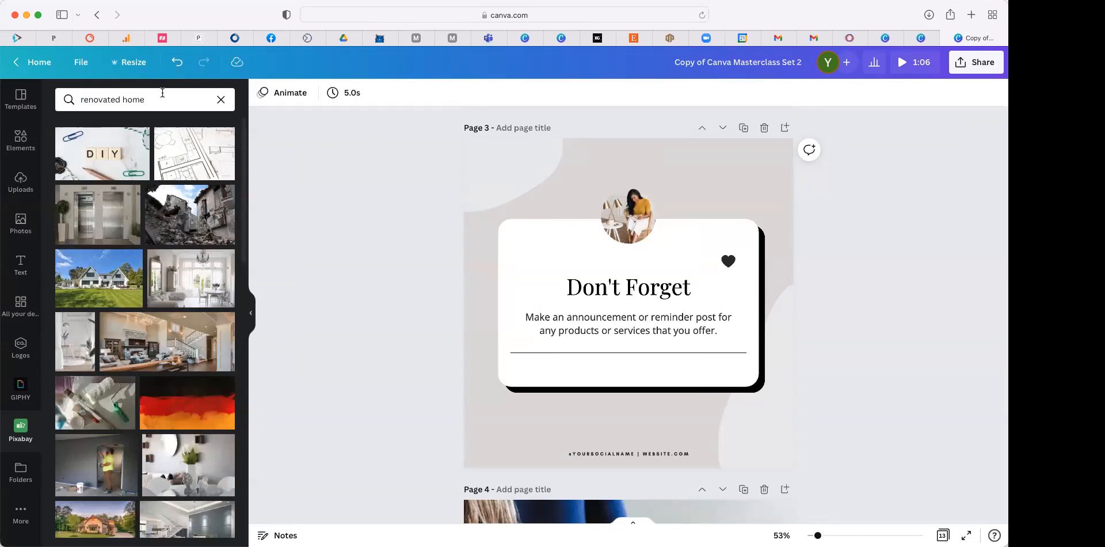
scroll(64, 296, down, 5)
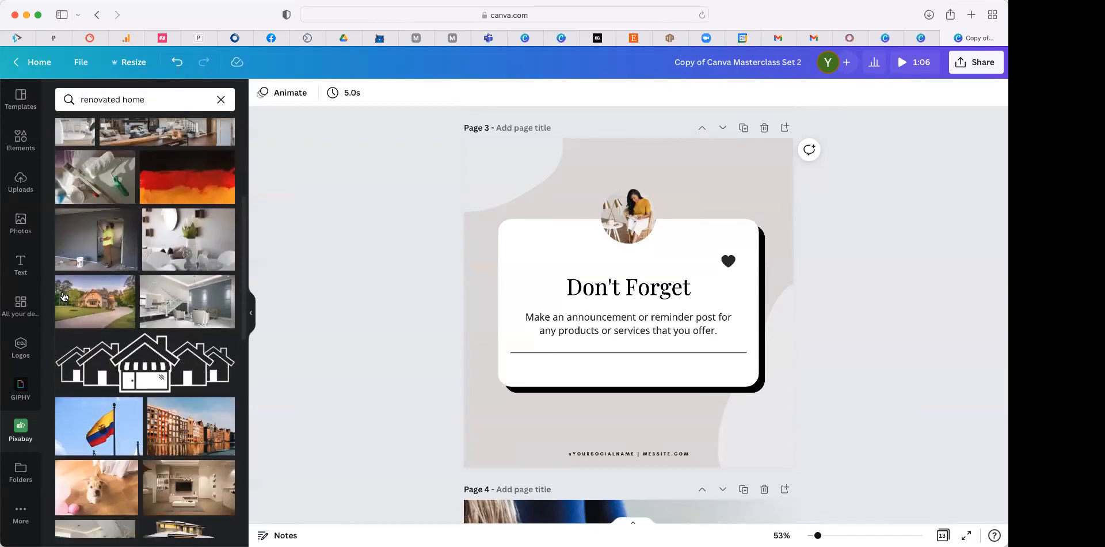
scroll(64, 296, down, 2)
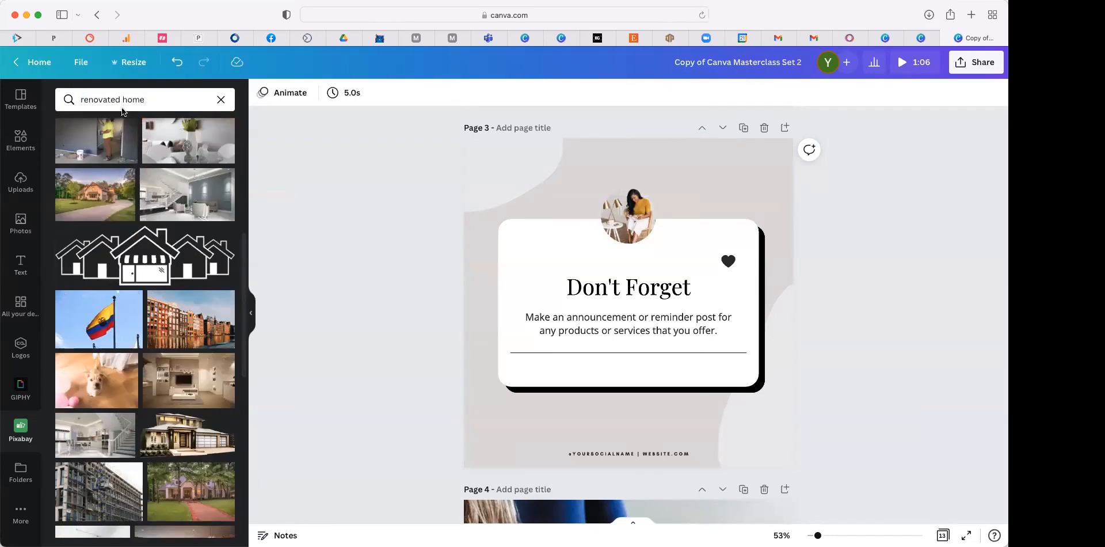
- Search Pixabay for "under construction home" and look through the images
double_click(97, 99)
text(under construction)
key(Return)
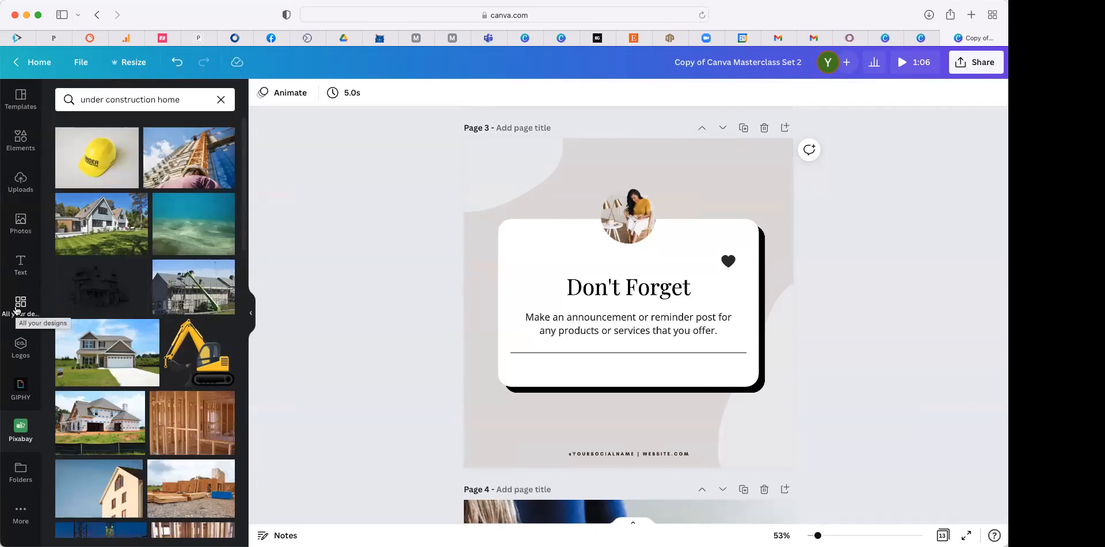
scroll(86, 374, down, 3)
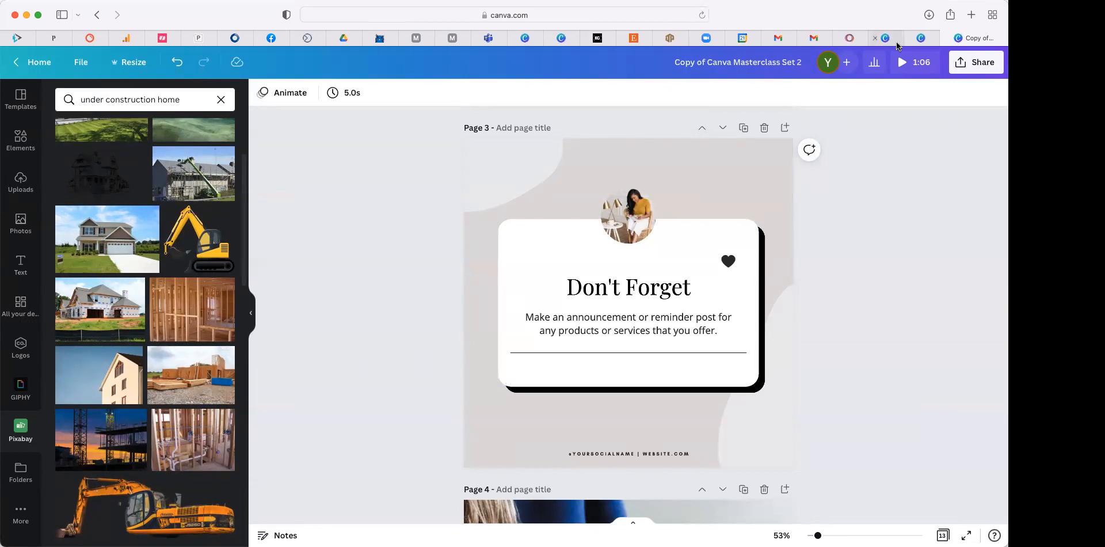
- Collapse the Pixabay side panel and open the download options for the design
mouse_move(897, 45)
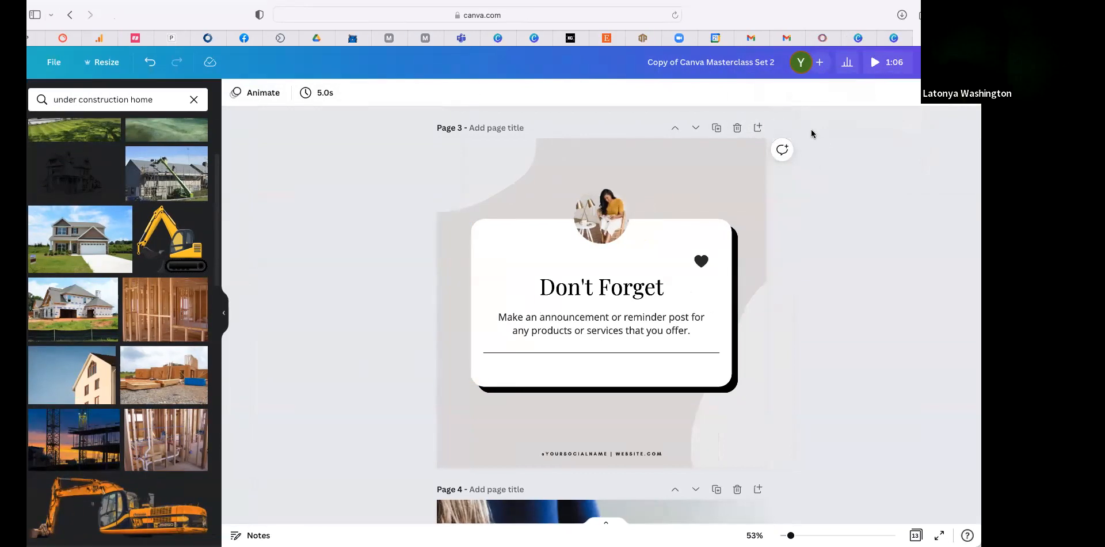
click(225, 304)
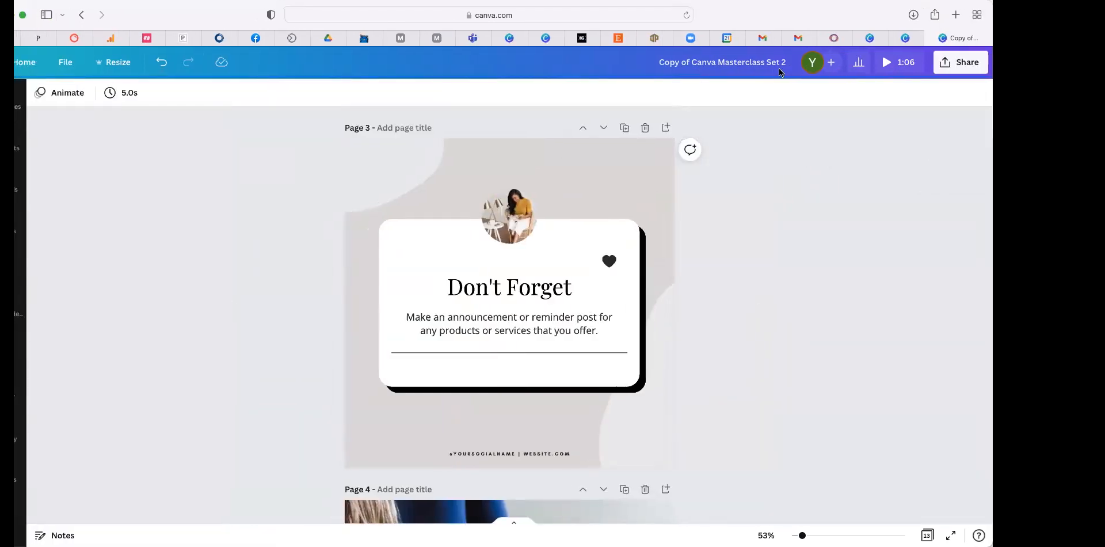
scroll(693, 219, up, 10)
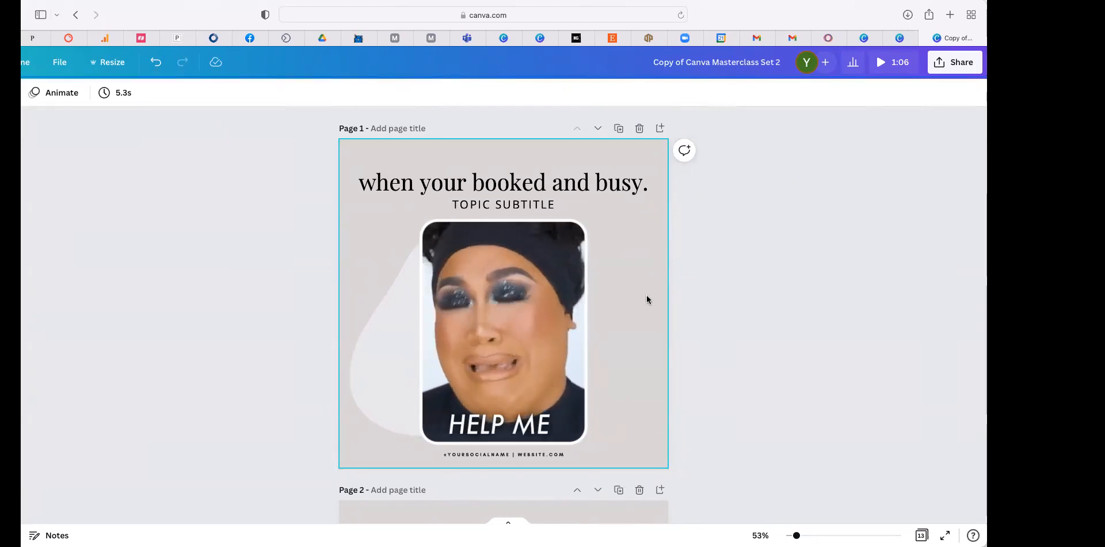
click(947, 64)
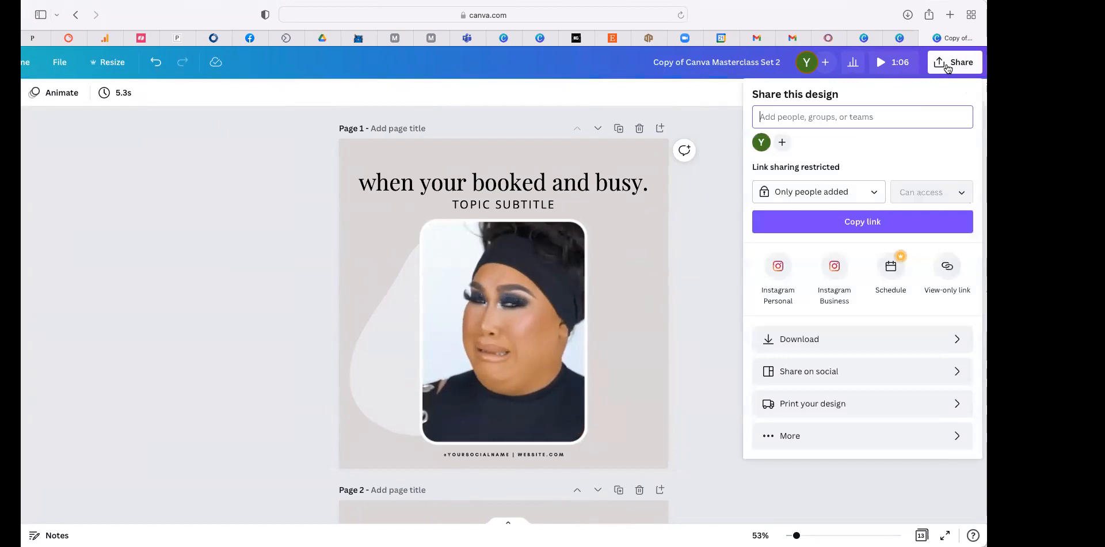
click(870, 347)
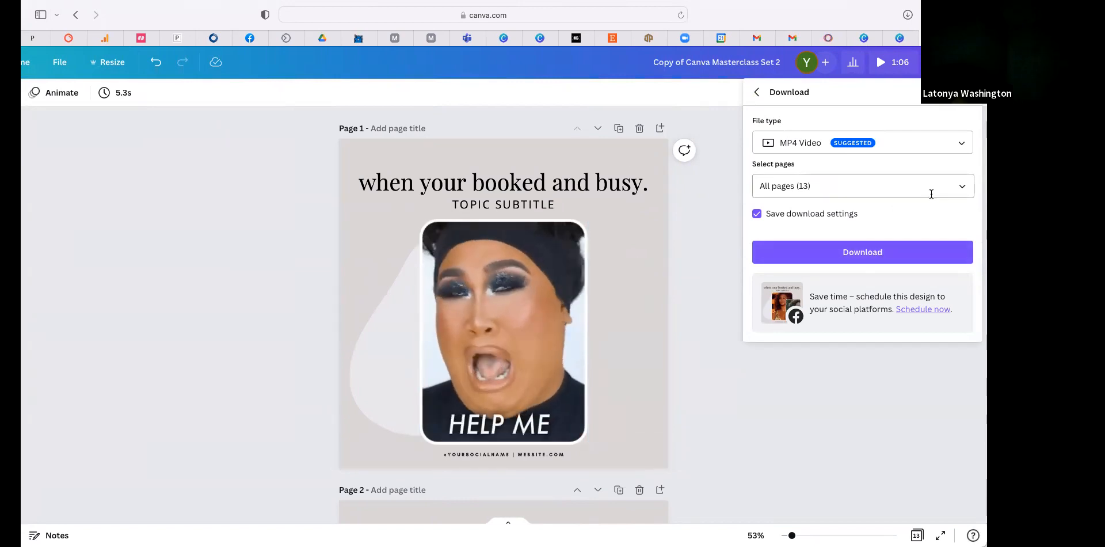
- Restrict the MP4 Video download to page 1 only
click(806, 186)
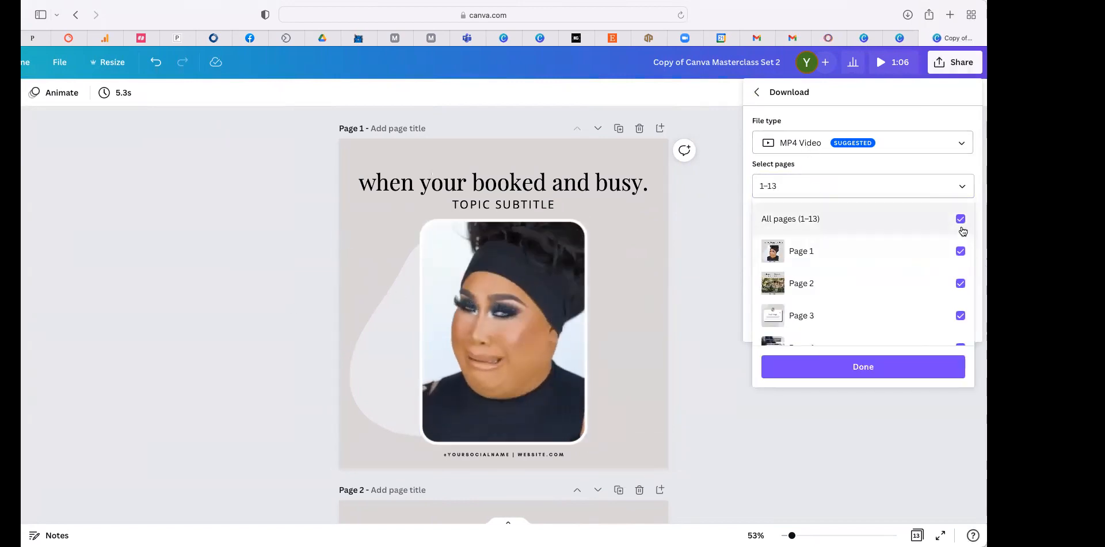
click(961, 220)
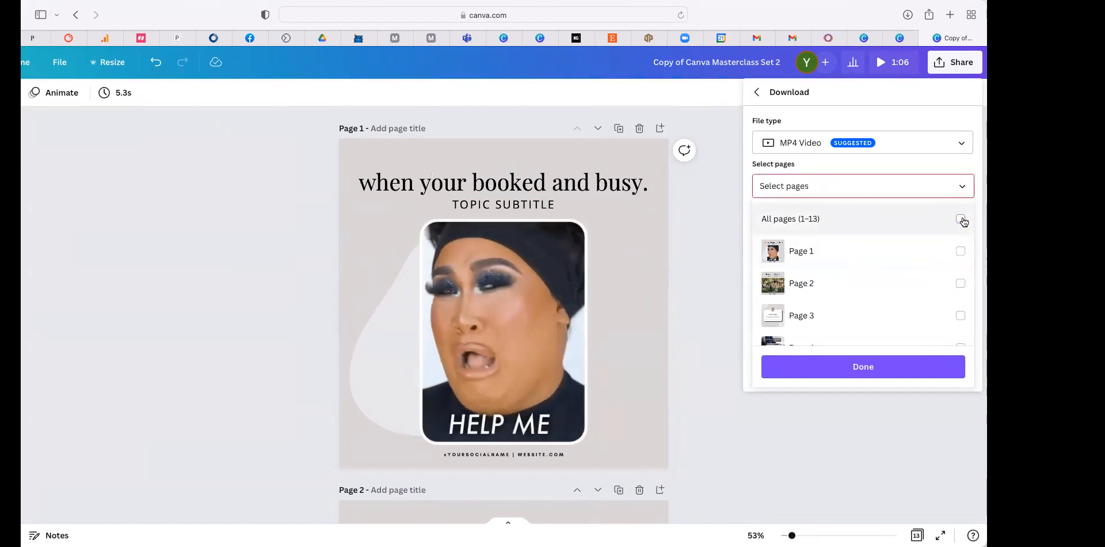
click(959, 251)
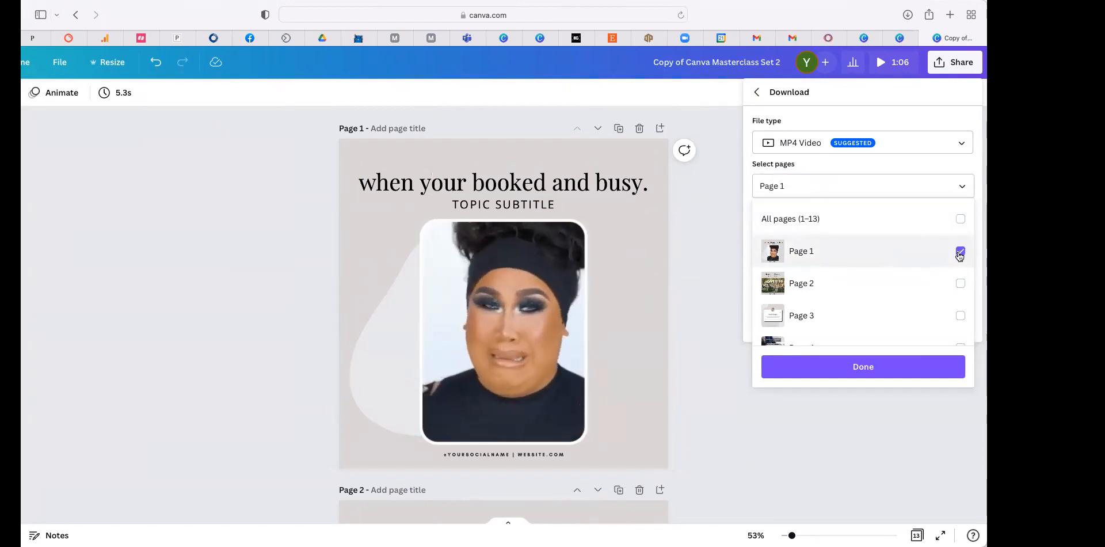
click(917, 373)
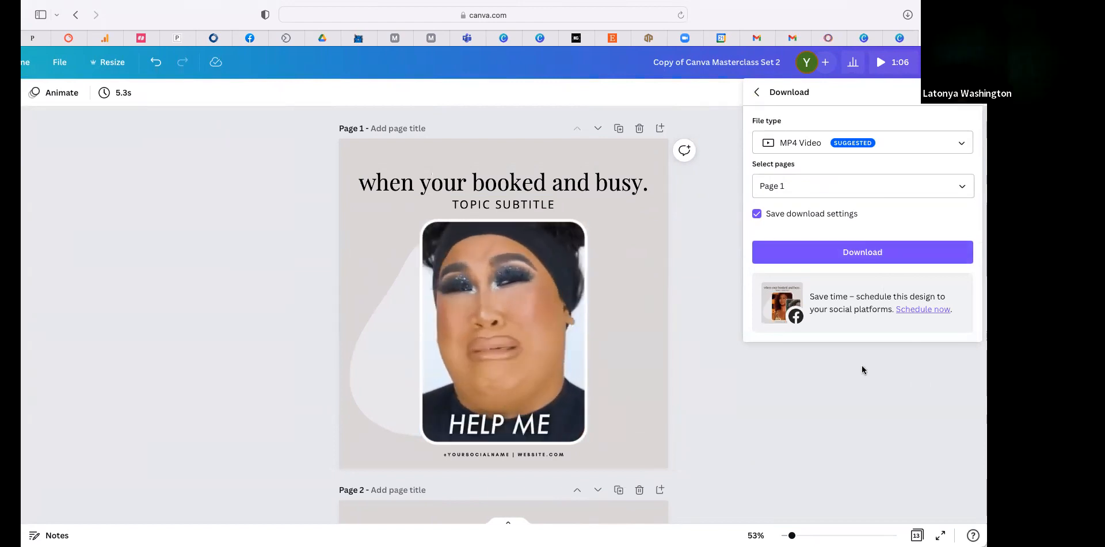
- Change the design's download file type to PNG
scroll(662, 490, down, 5)
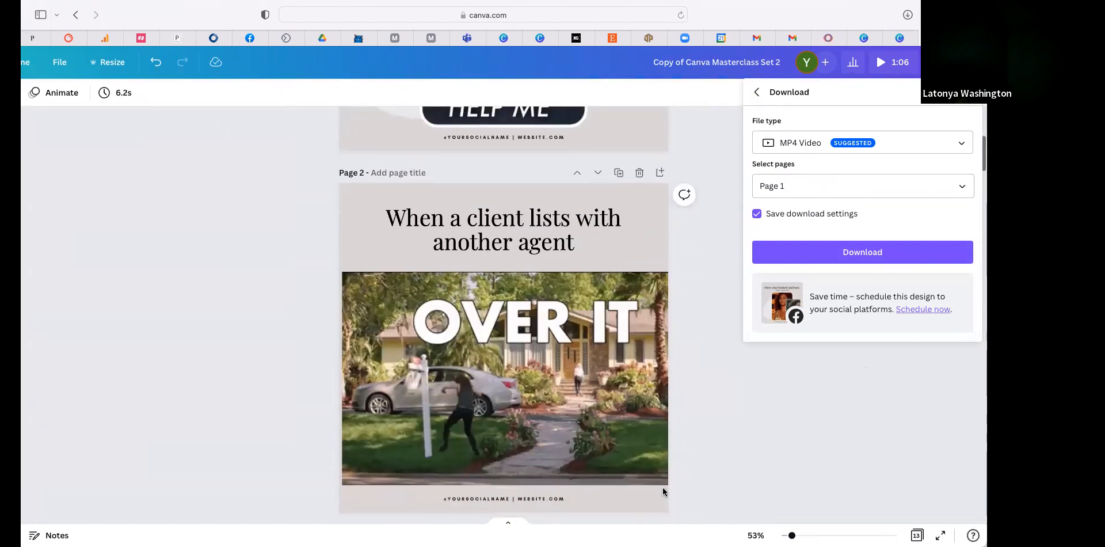
scroll(627, 360, up, 4)
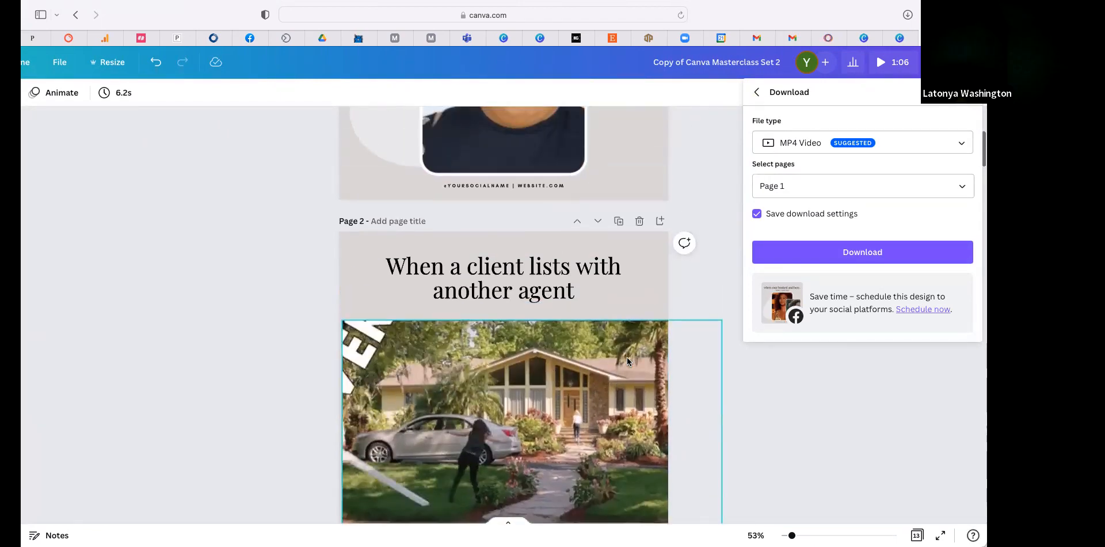
scroll(626, 361, up, 2)
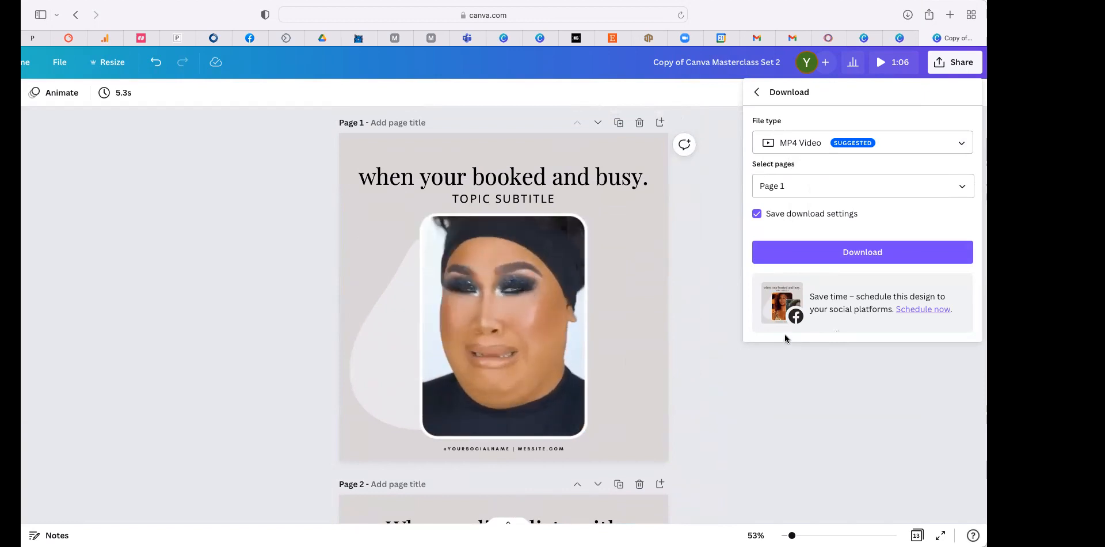
scroll(699, 382, down, 10)
scroll(698, 382, down, 15)
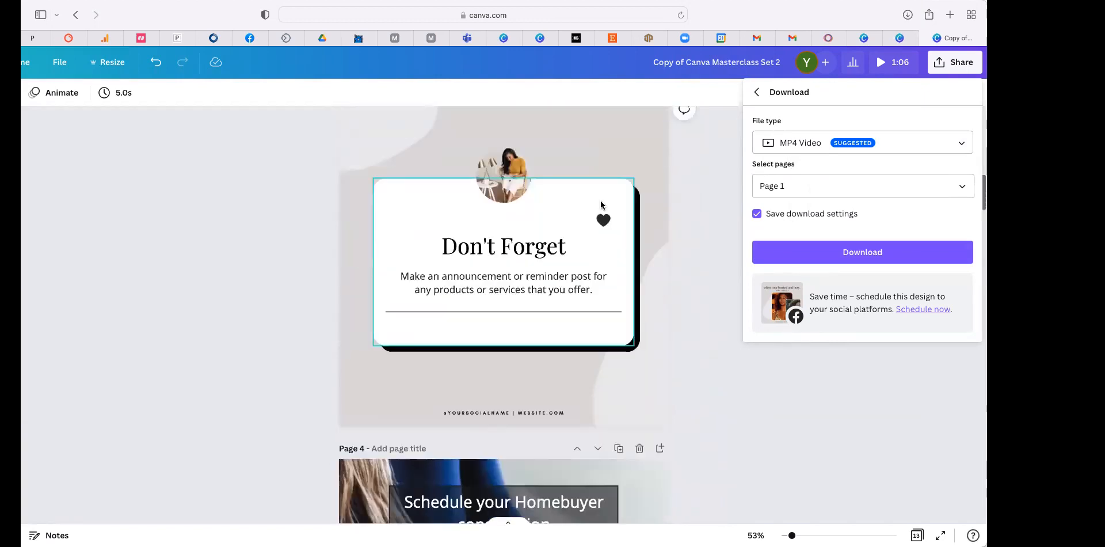
scroll(635, 423, down, 20)
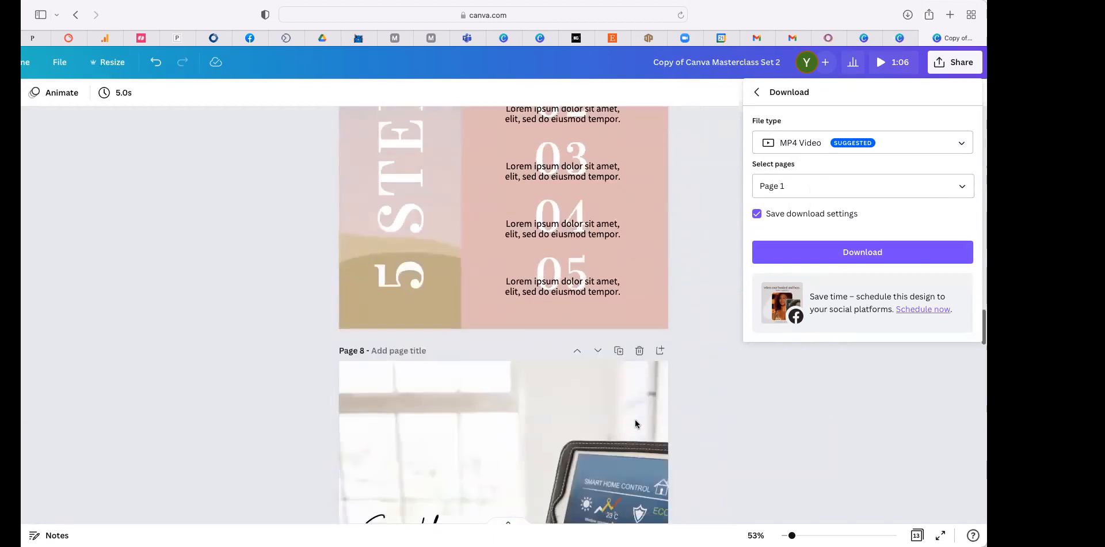
scroll(635, 424, up, 10)
click(791, 149)
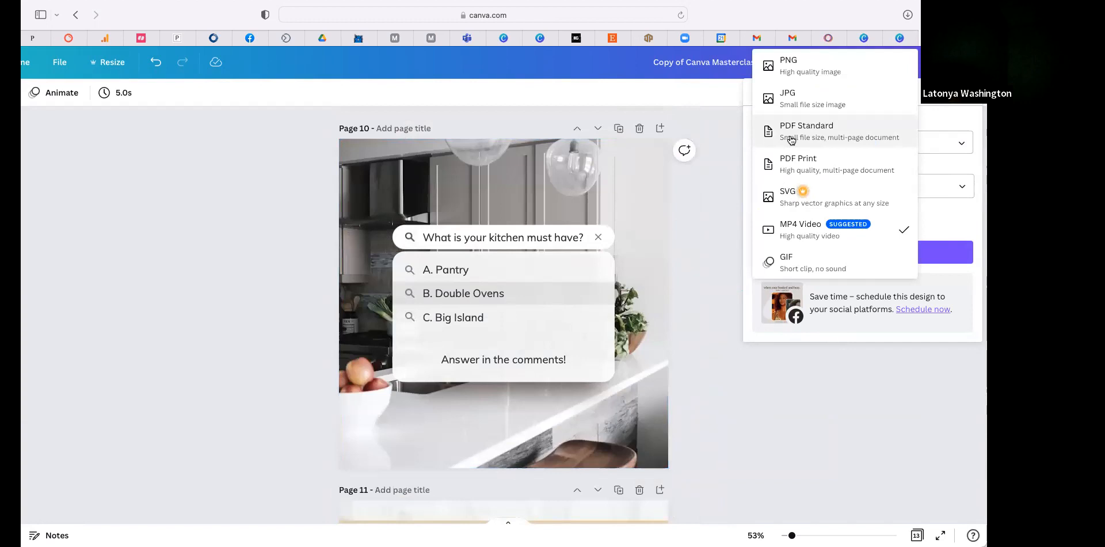
click(794, 68)
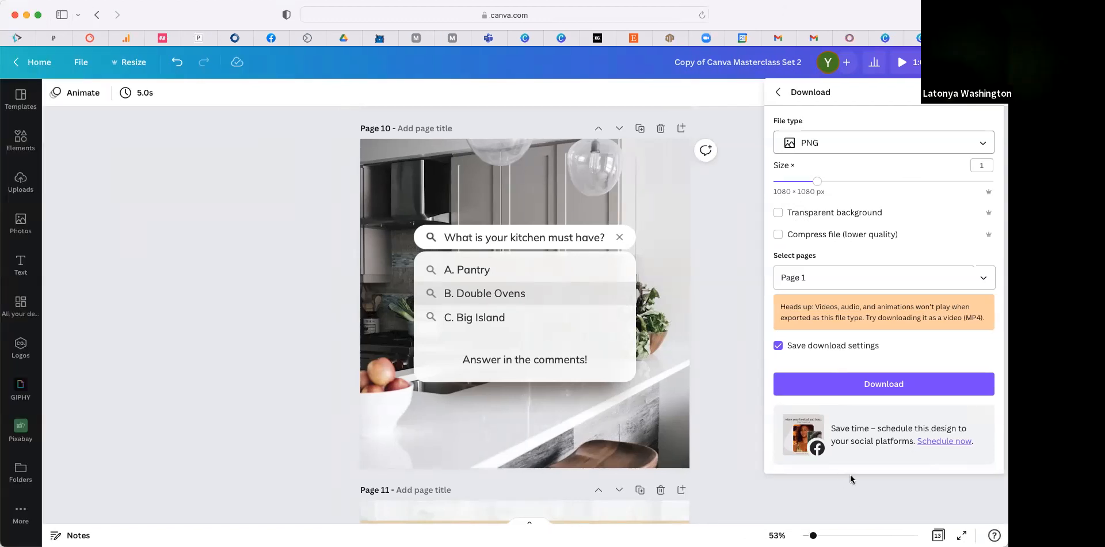
- Open the post scheduler and accept April 21, 09:04 PM to reach the channel and caption options
click(941, 441)
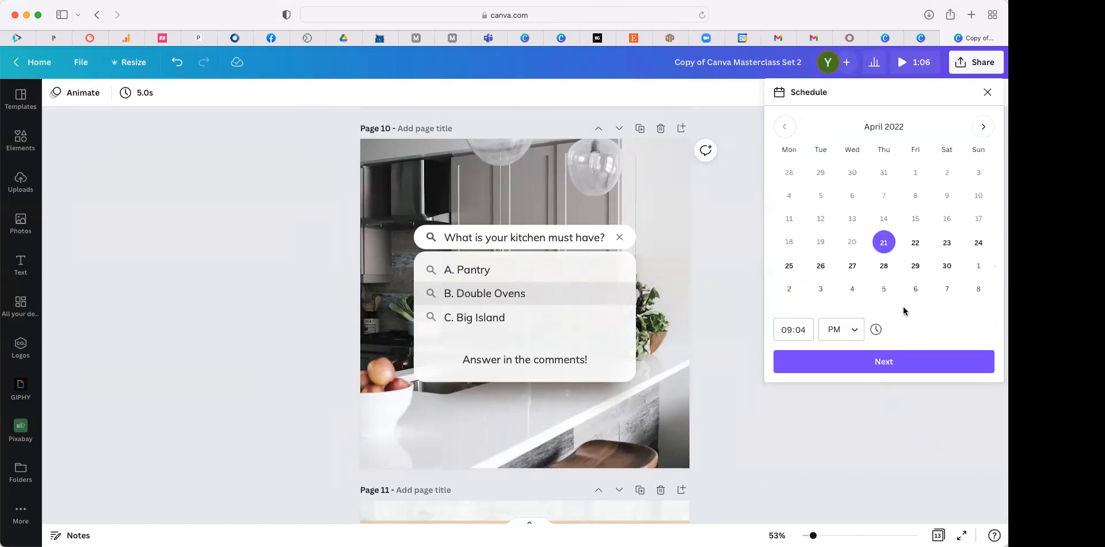
click(862, 358)
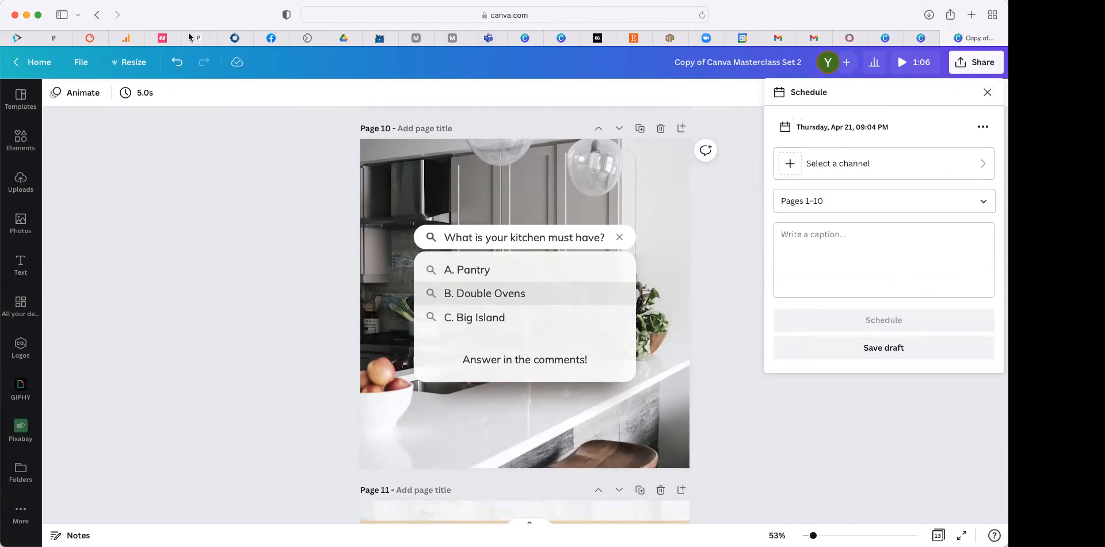
- Switch to the Planoly site and log in with the saved account e-mail and password
click(205, 38)
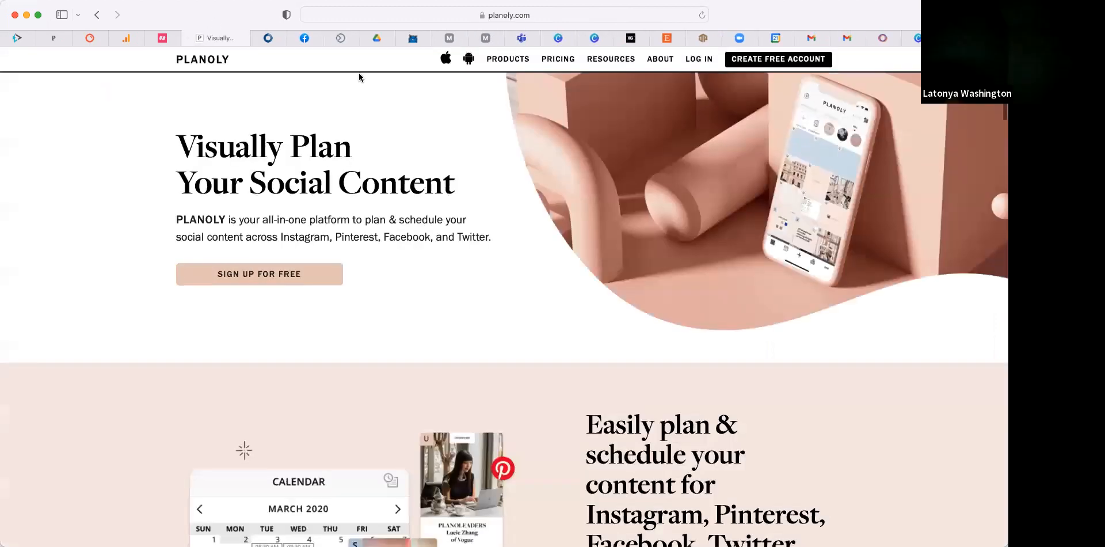
click(709, 64)
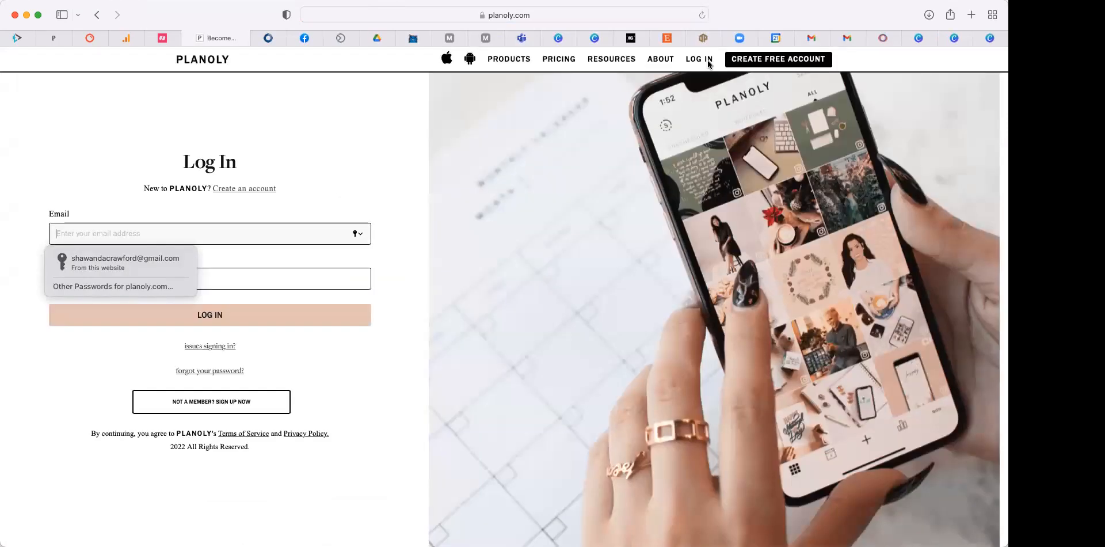
text(y)
click(138, 262)
click(264, 321)
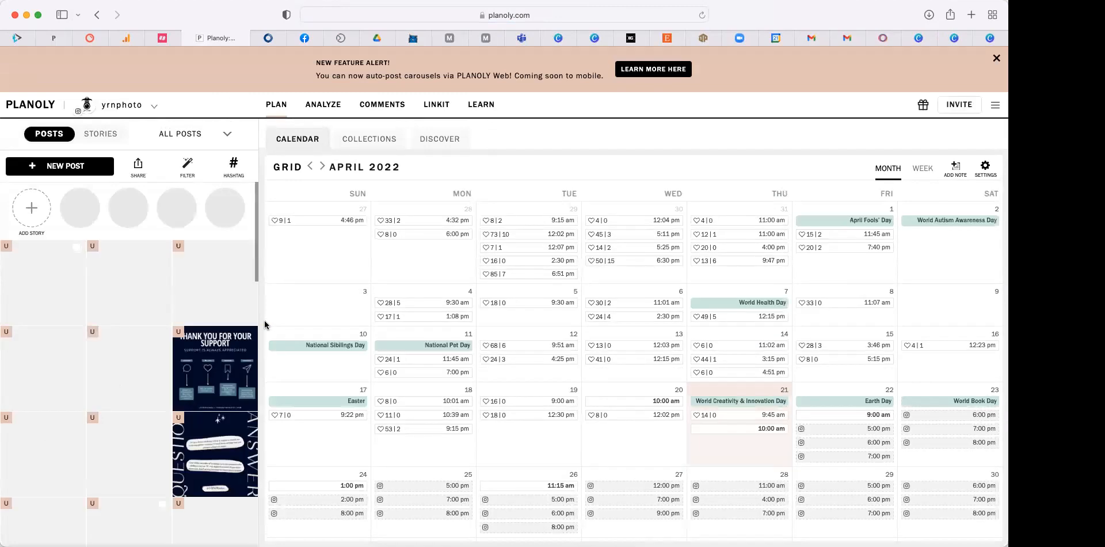
- Look through the planned posts in the feed grid beside the April 2022 calendar
scroll(105, 392, down, 3)
scroll(105, 391, down, 5)
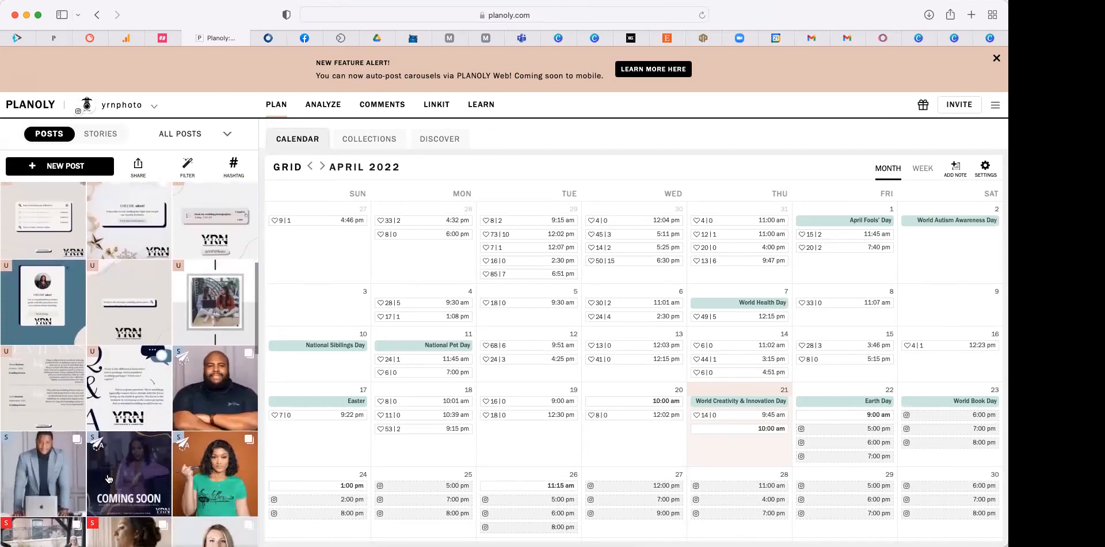
scroll(107, 477, down, 3)
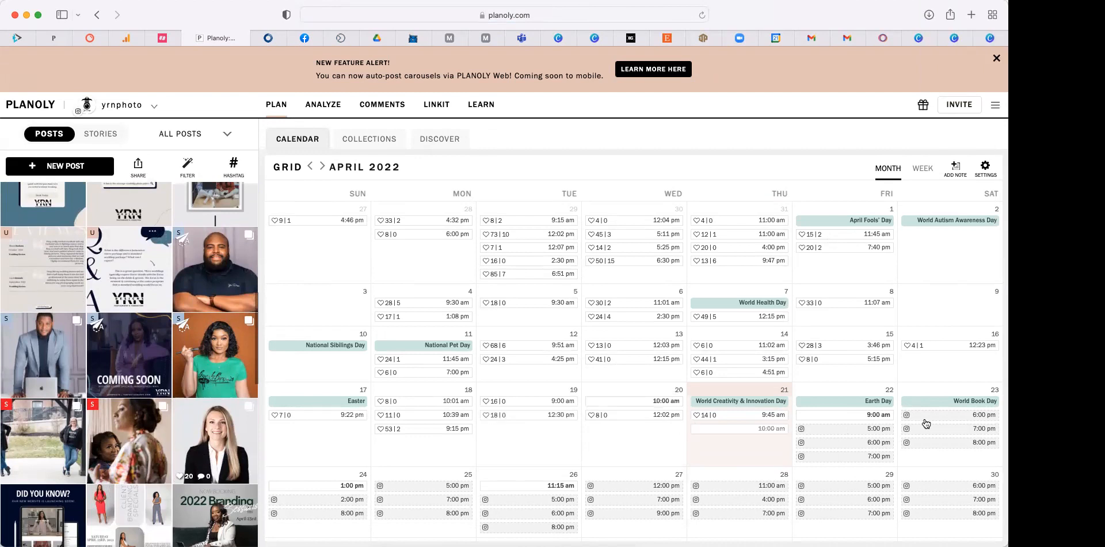
- Reschedule the "Teamwork makes the dream work" post from April 21, 10:00 am to April 22, 2022, and save the change
click(765, 428)
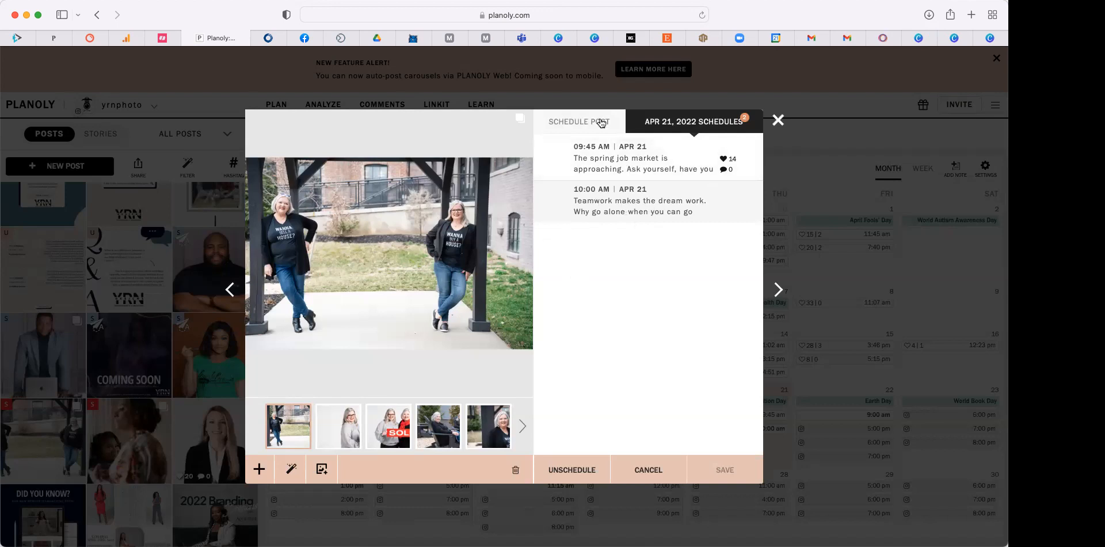
click(638, 204)
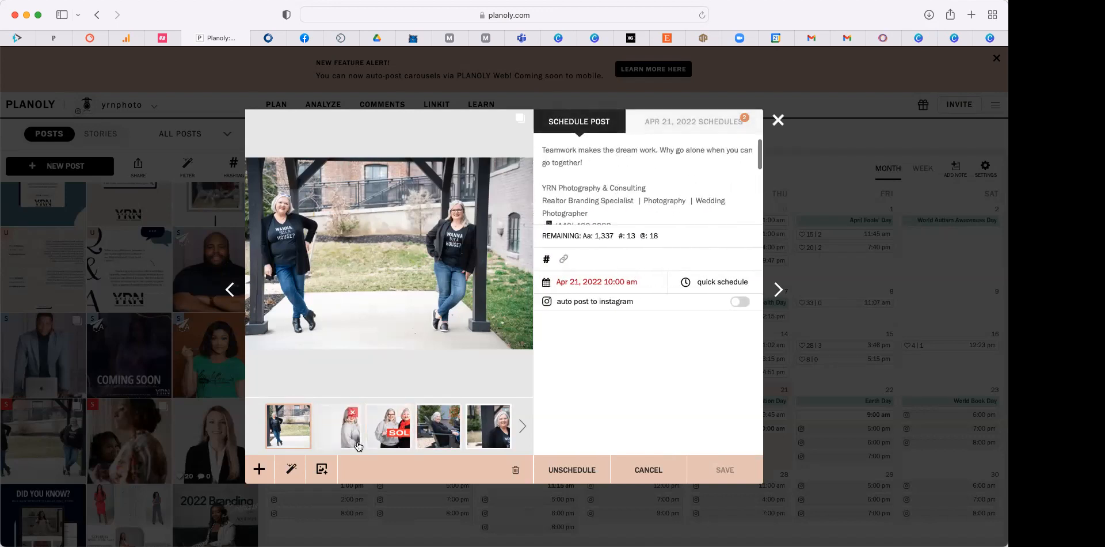
mouse_move(472, 440)
scroll(635, 177, down, 10)
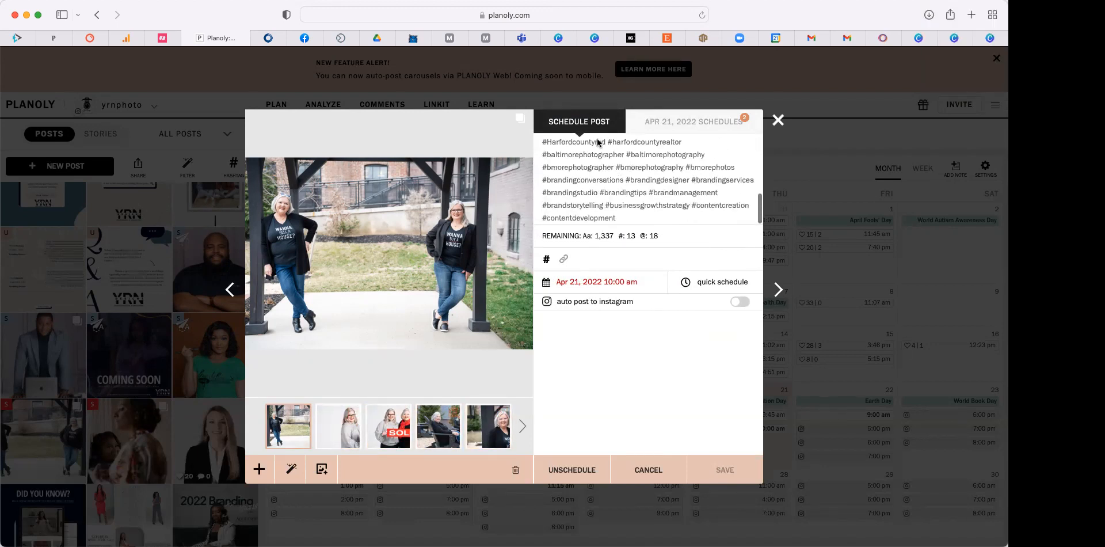
scroll(614, 170, up, 1)
click(601, 286)
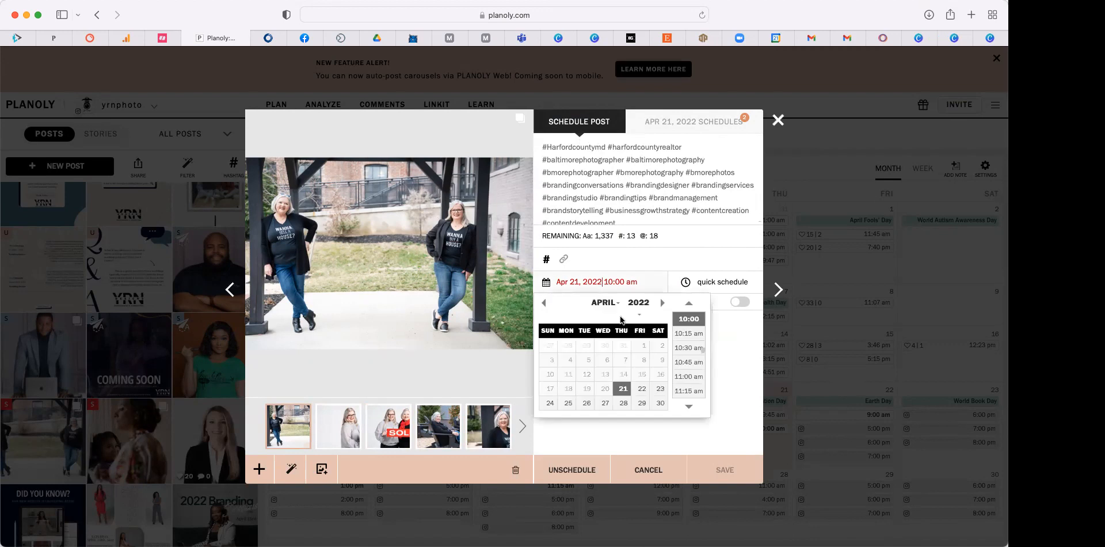
click(640, 388)
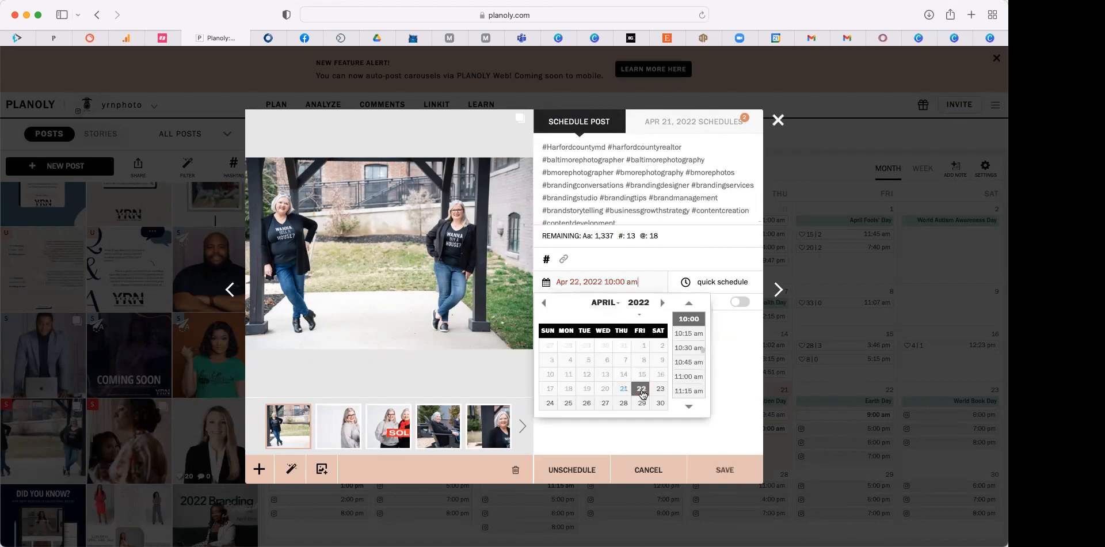
click(723, 467)
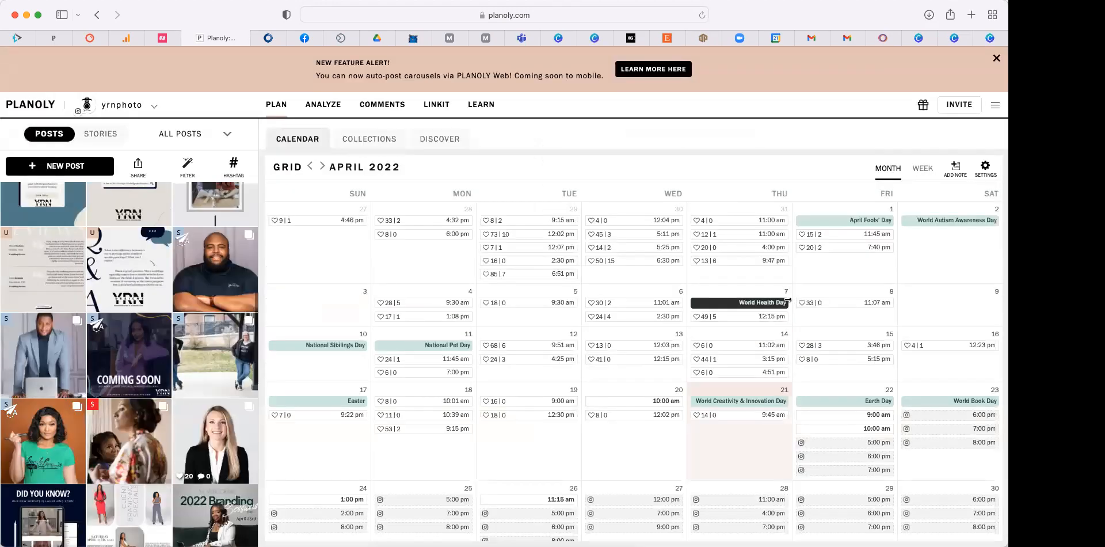
- Open the April 22, 9:00 am post to view its photos and that day's schedule, and close it without saving
mouse_move(869, 426)
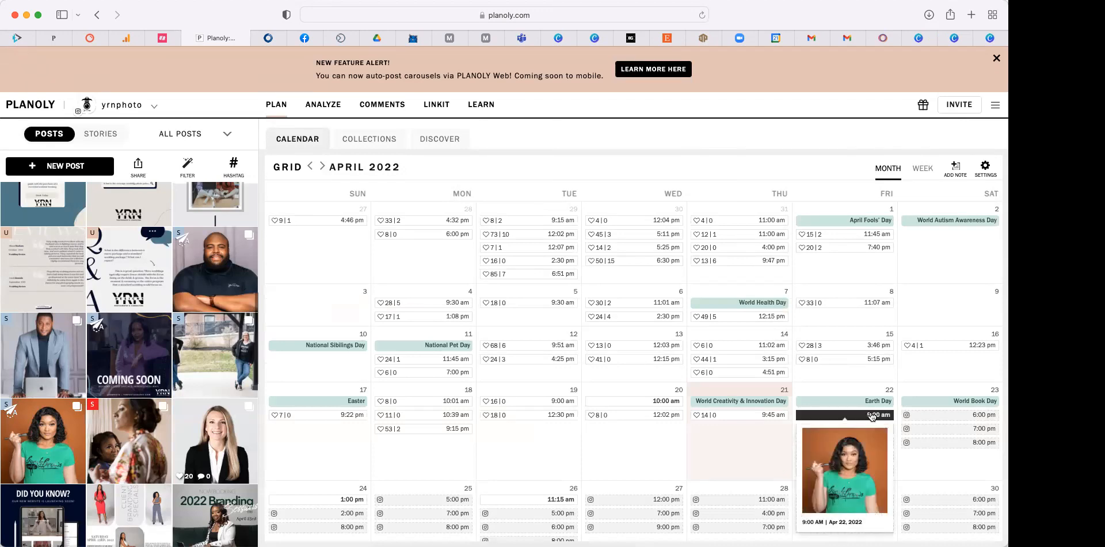
click(871, 414)
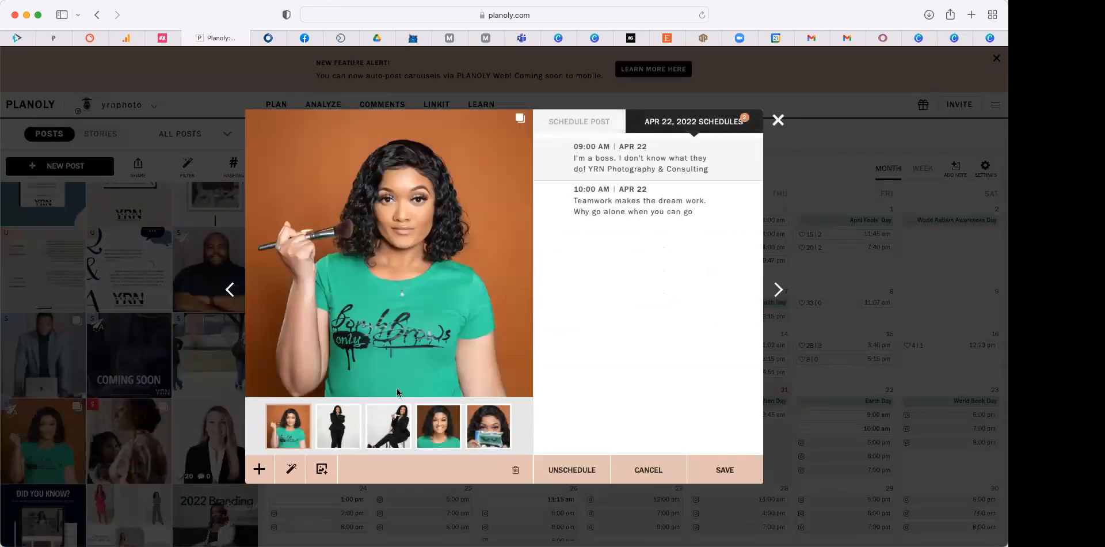
click(778, 120)
click(535, 320)
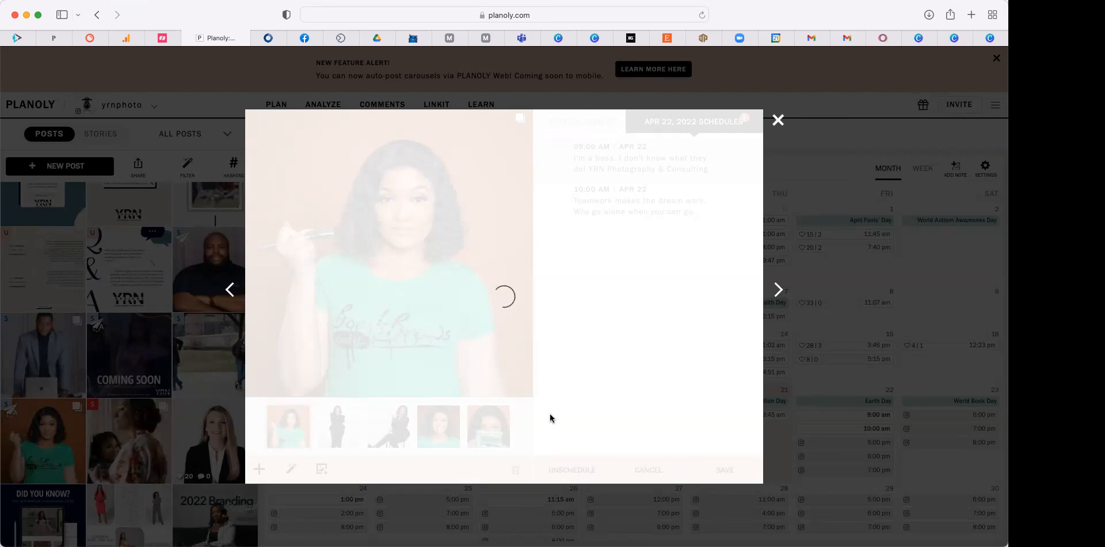
key(super+r)
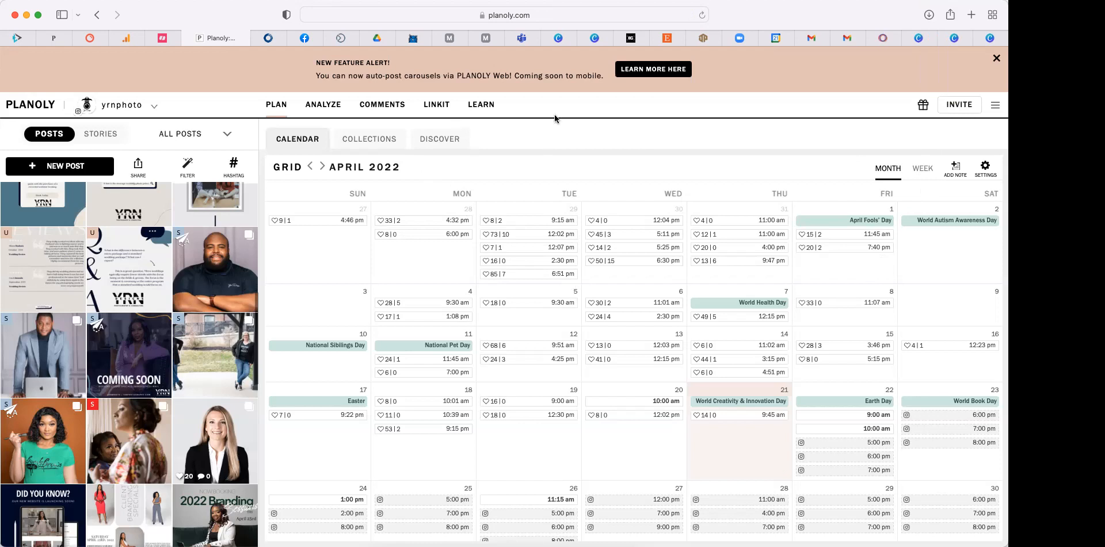
- Look through the saved hashtag groups and close the list
click(231, 165)
scroll(504, 326, down, 2)
scroll(504, 325, up, 2)
scroll(613, 315, down, 3)
scroll(614, 313, up, 3)
scroll(592, 264, down, 3)
scroll(601, 171, up, 1)
scroll(601, 171, up, 3)
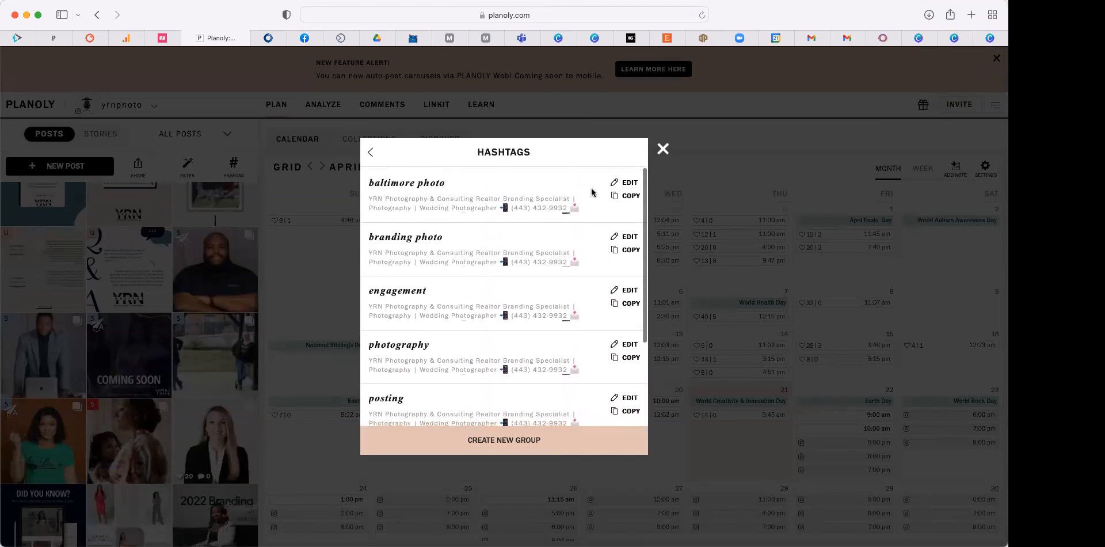
click(661, 149)
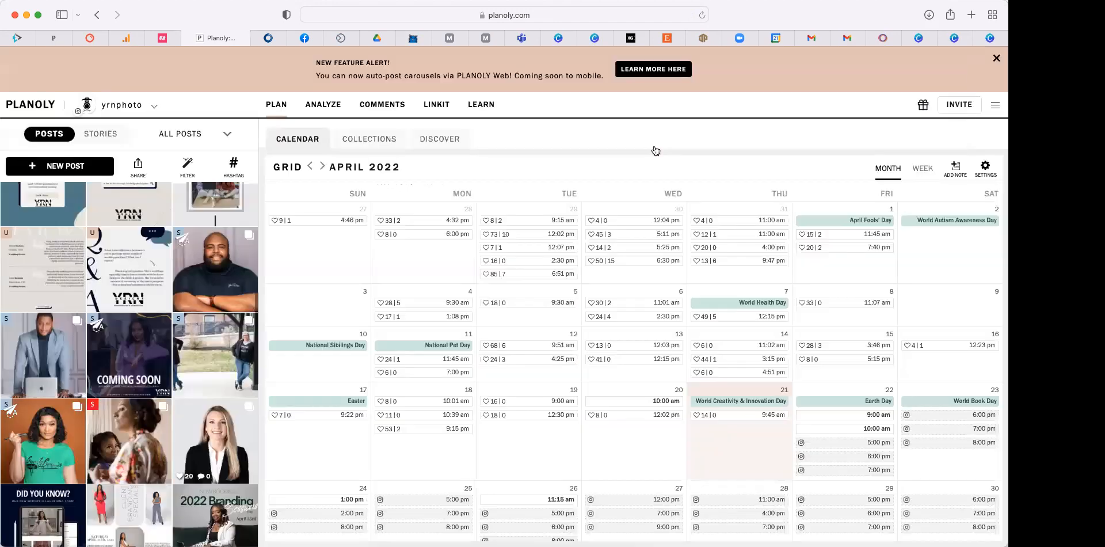
- View the account analytics for the month, including the audience breakdown by gender and age
click(322, 106)
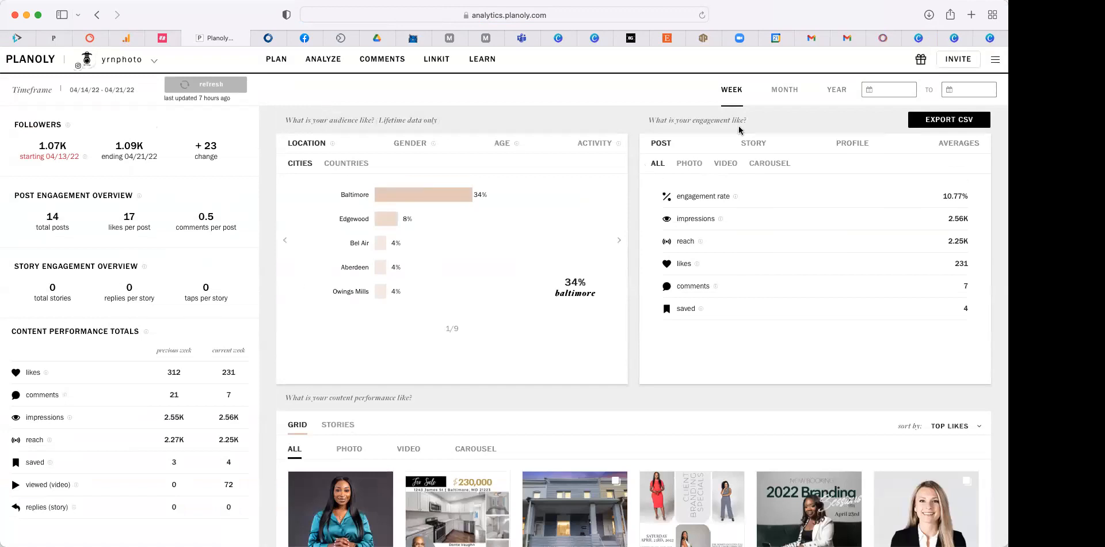
click(778, 92)
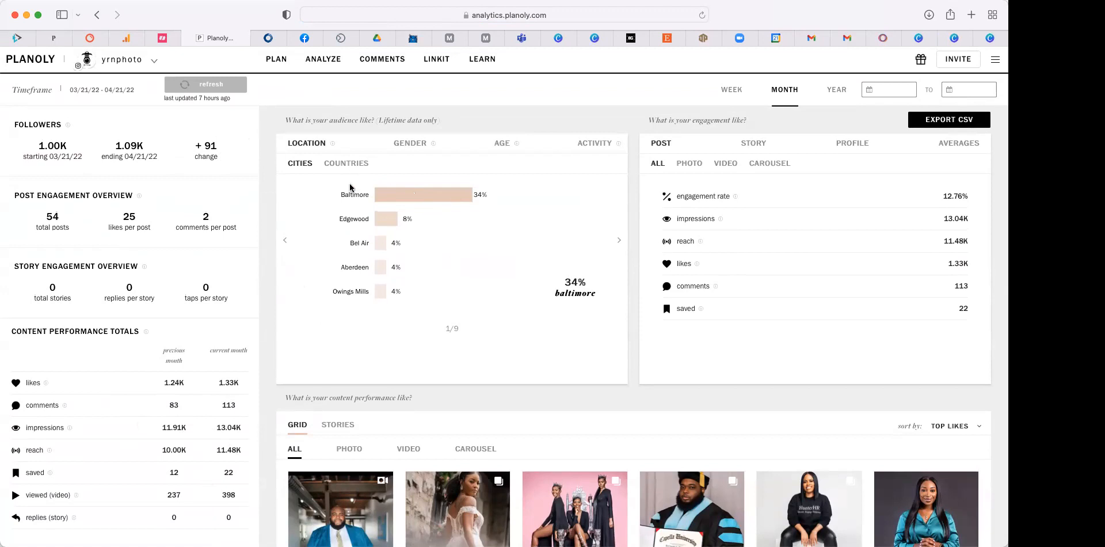
click(422, 147)
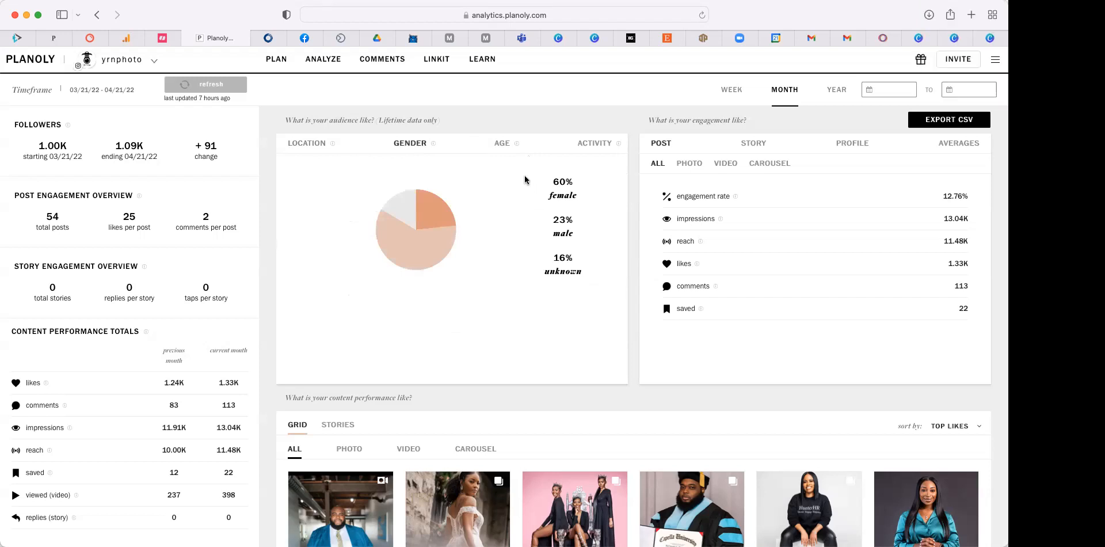
click(500, 145)
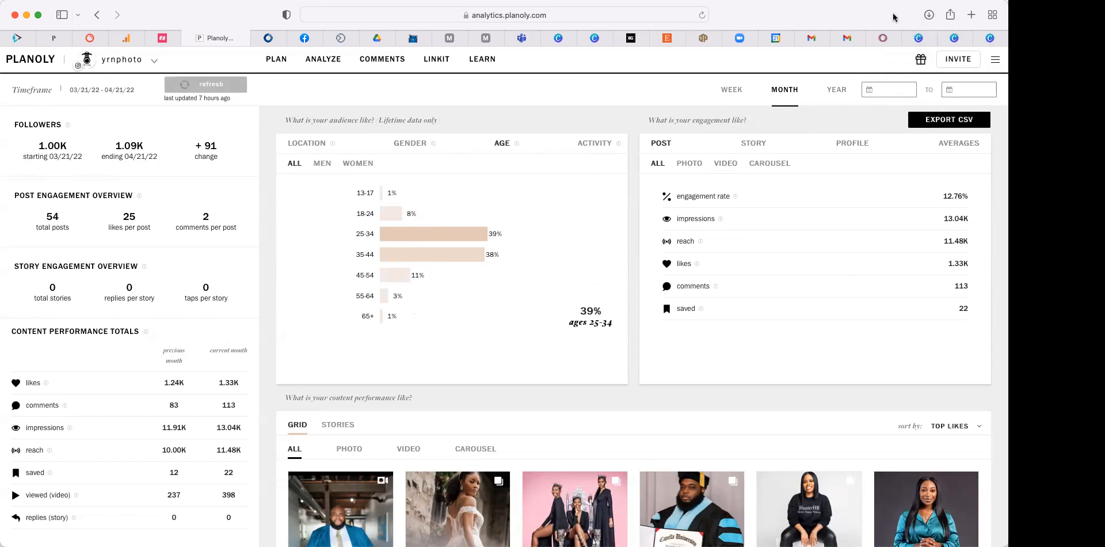
- Switch to the Canva Masterclass Set 2 design and dismiss the open post scheduler
click(959, 41)
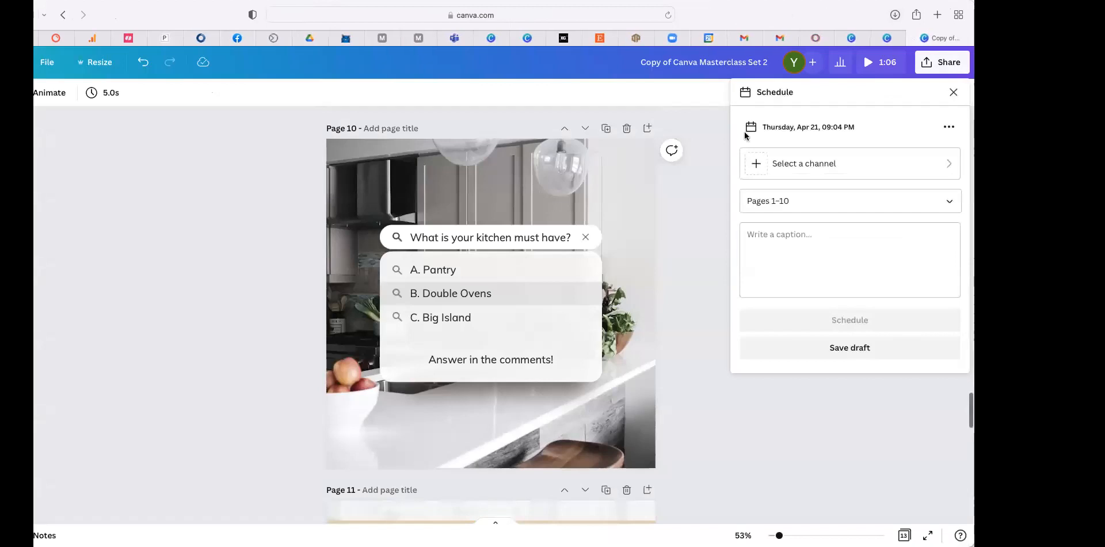
click(709, 237)
scroll(709, 238, down, 1)
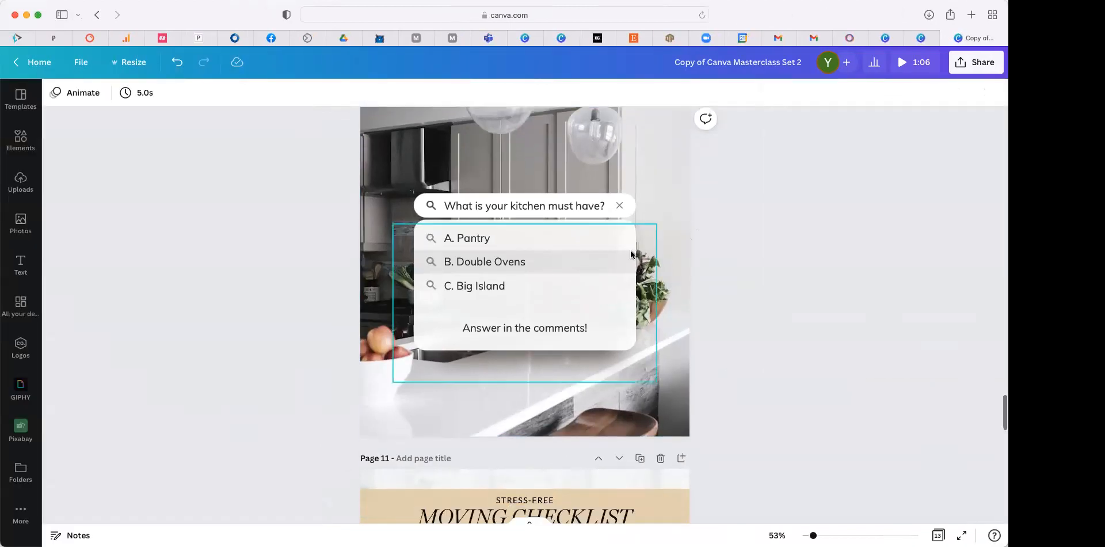
click(624, 265)
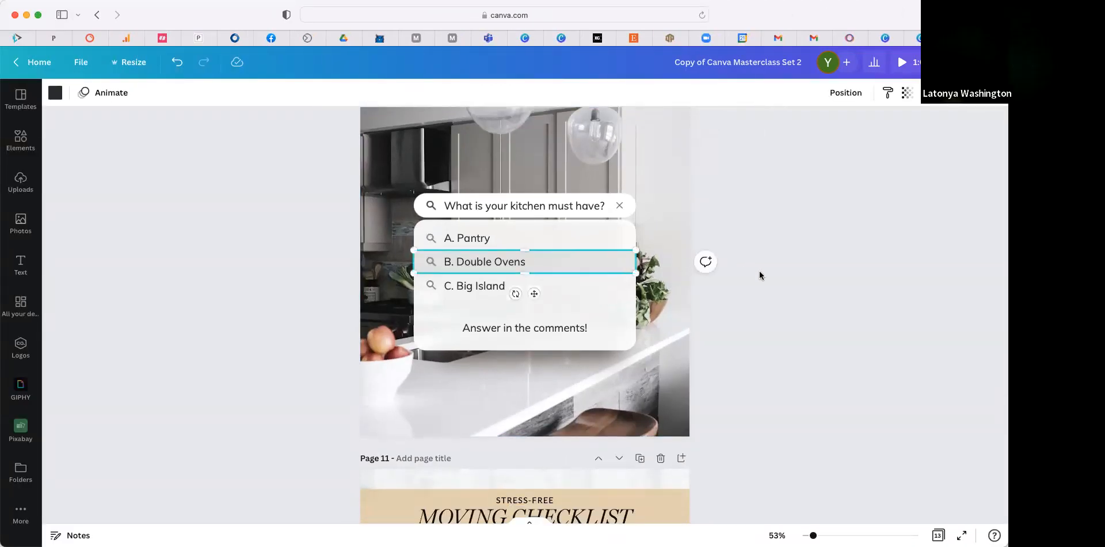
click(763, 316)
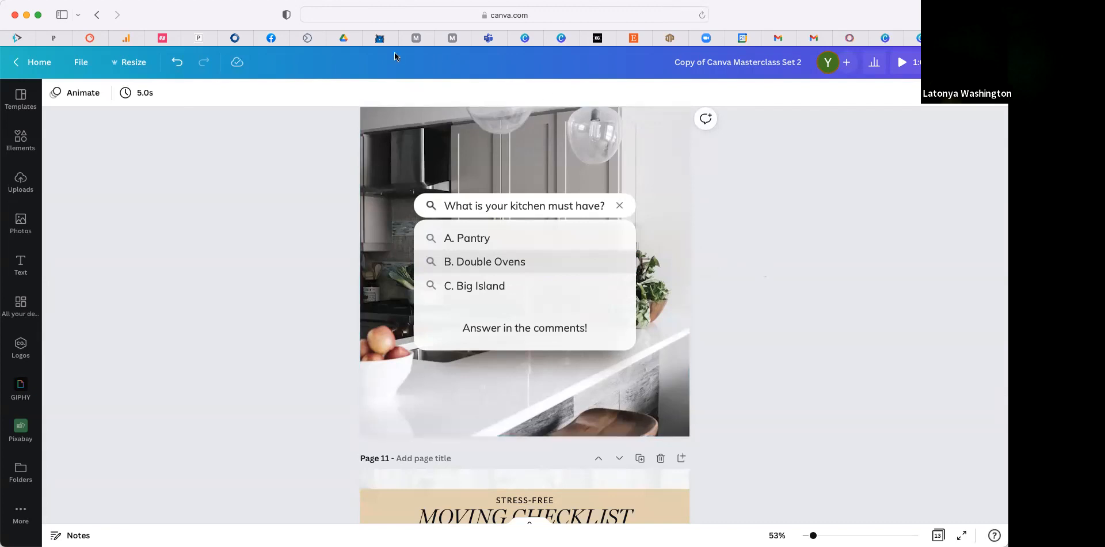
- Switch back to Planoly and return from the analytics to the April 2022 planning calendar
mouse_move(210, 40)
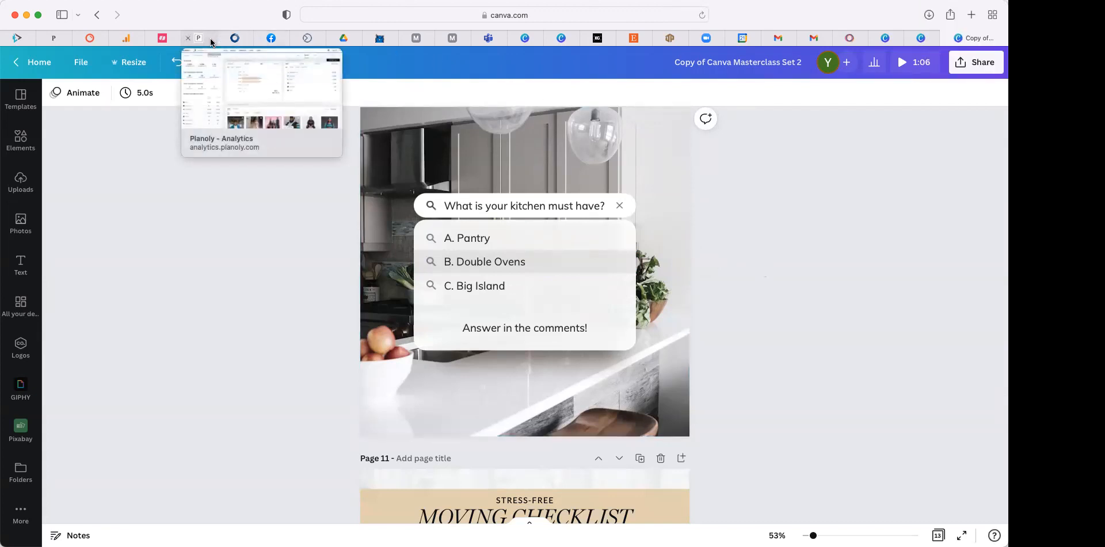
click(211, 40)
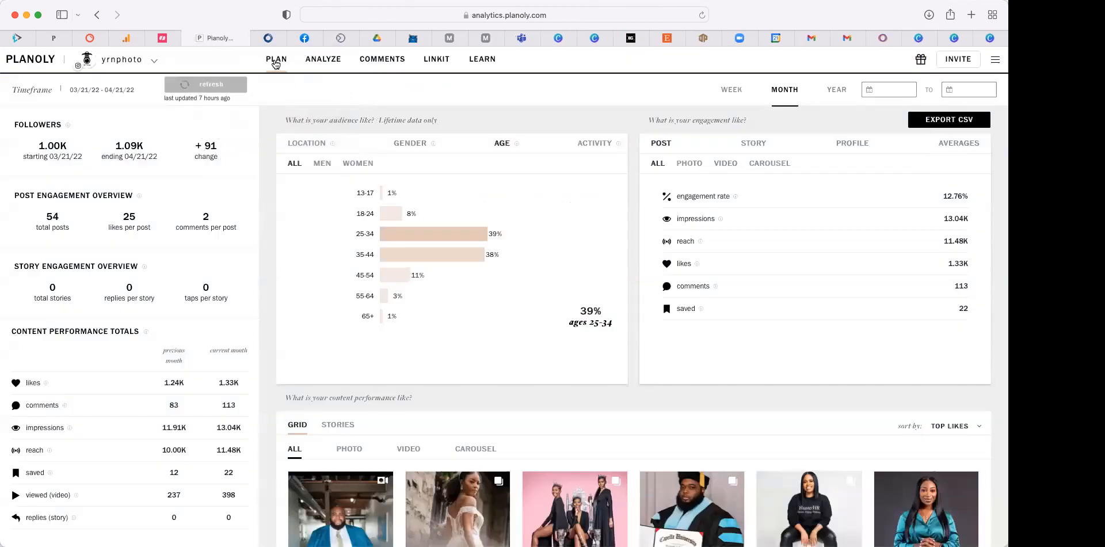
click(274, 59)
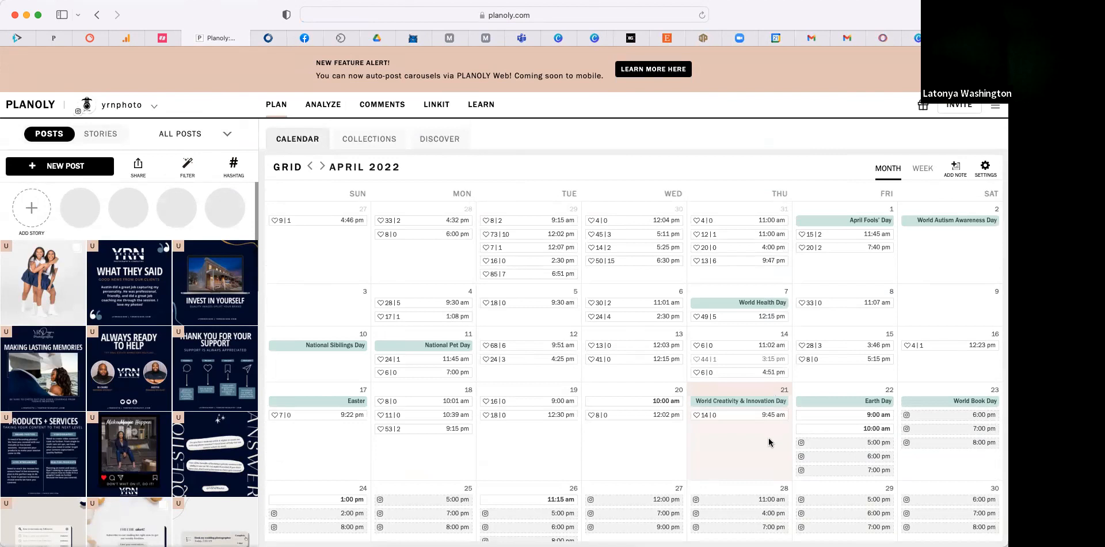
- Examine the April 22, 9:00 am post's caption, website line, link tagging option and hashtags, and close it without saving
click(834, 414)
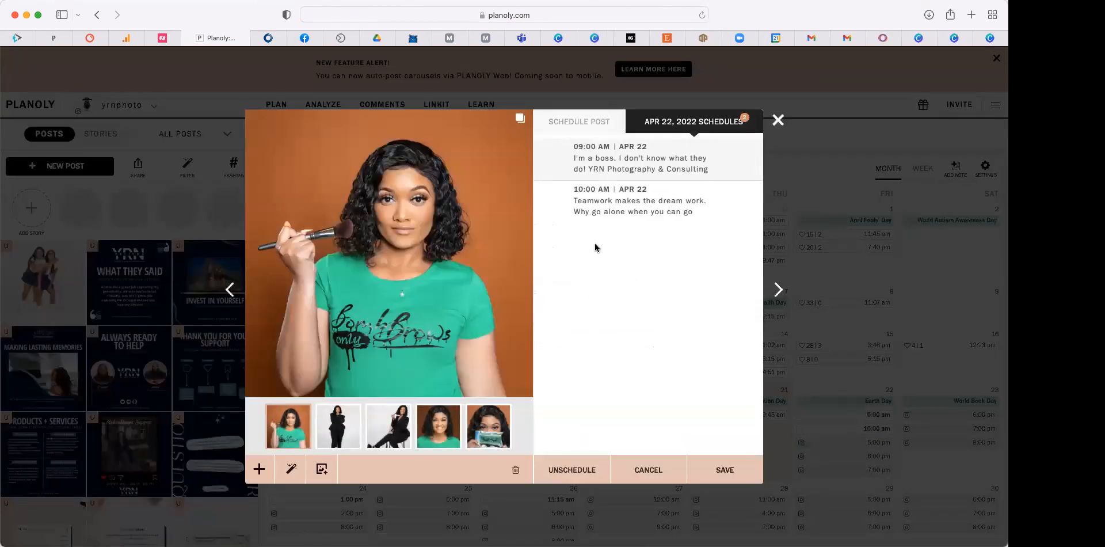
click(589, 130)
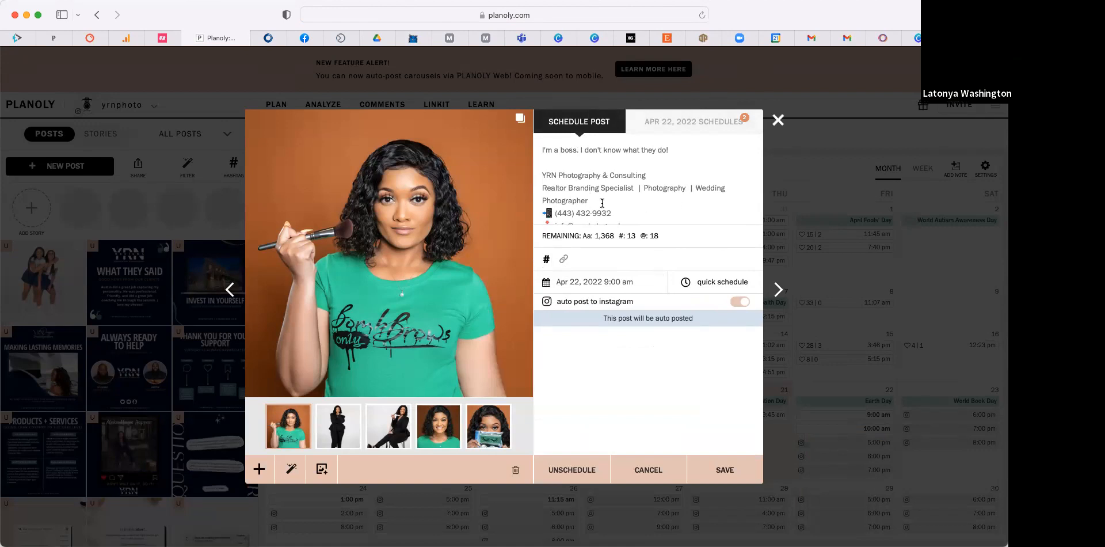
scroll(610, 207, down, 3)
drag(645, 203, 557, 210)
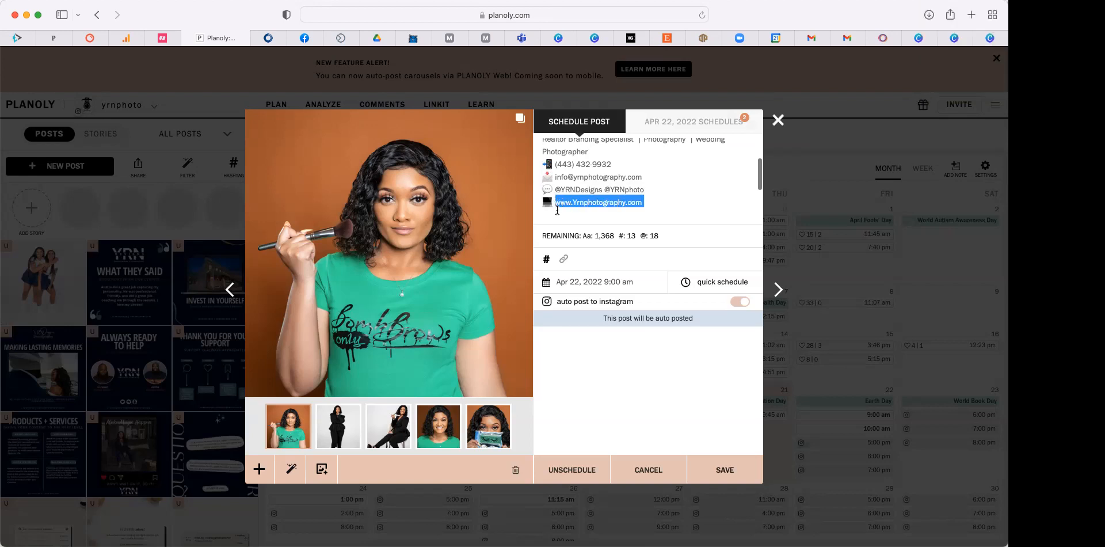
click(563, 260)
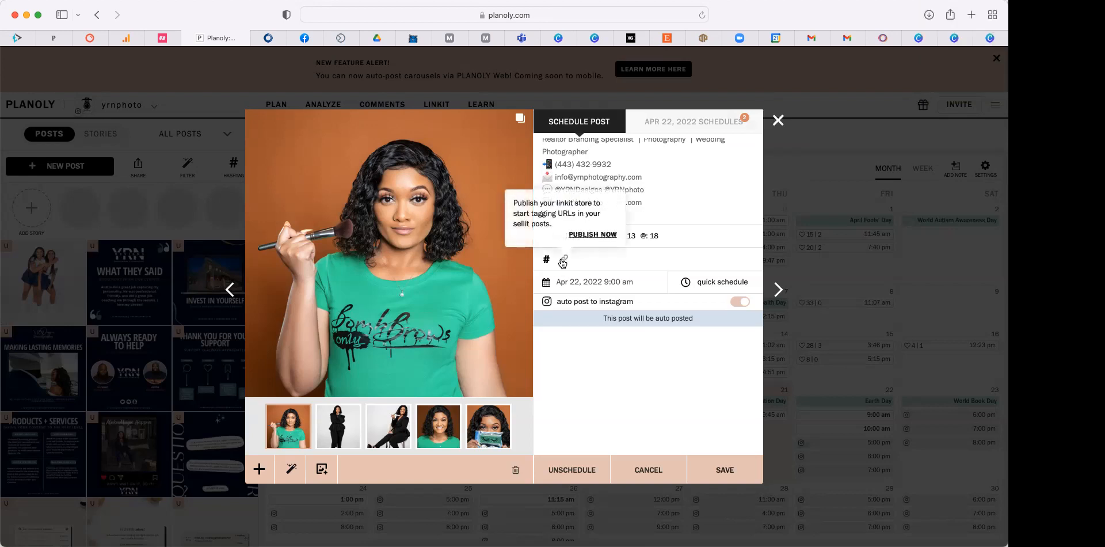
click(678, 193)
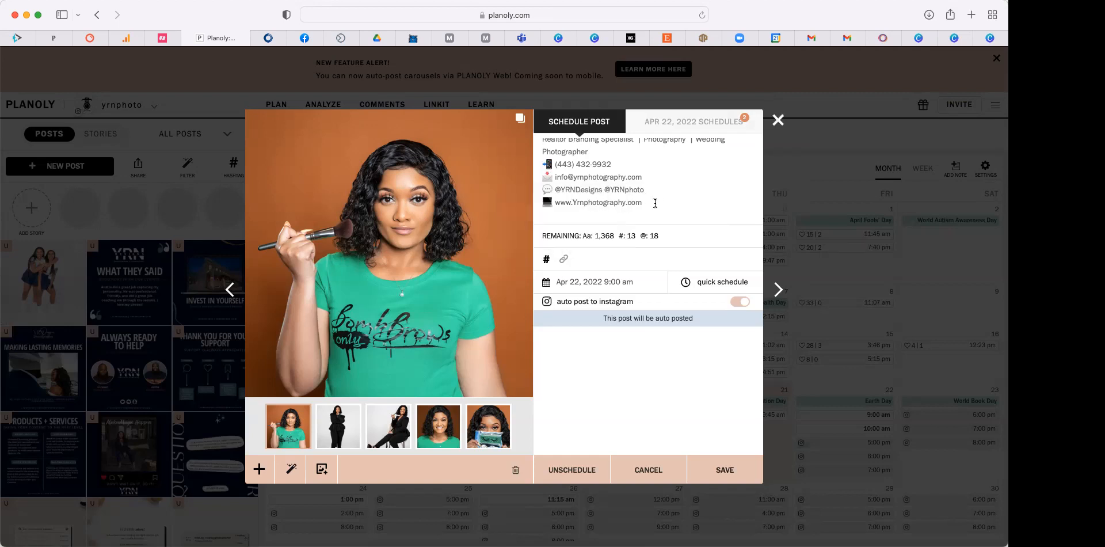
scroll(655, 202, down, 3)
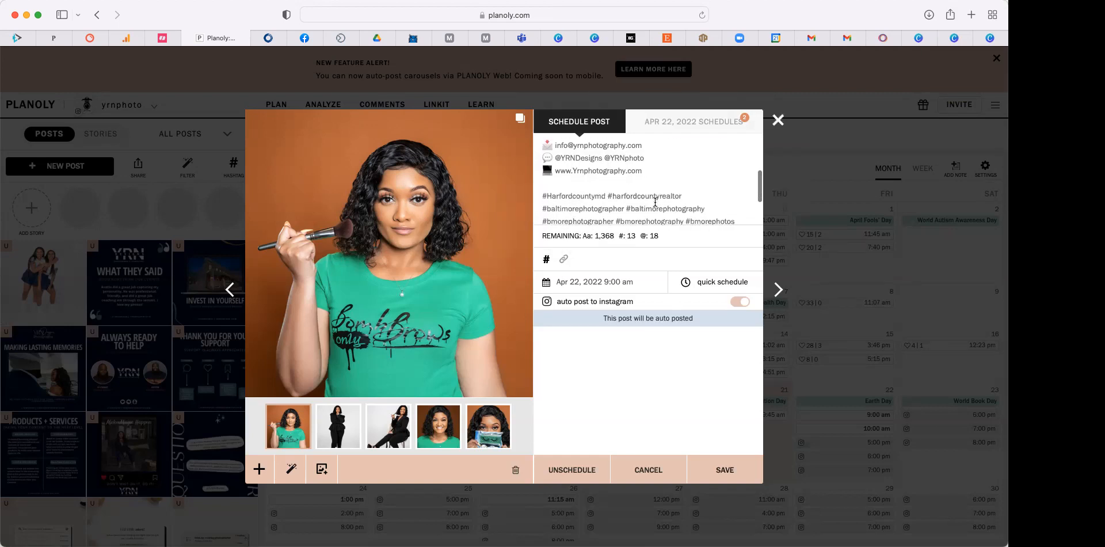
scroll(655, 203, up, 3)
scroll(654, 203, up, 2)
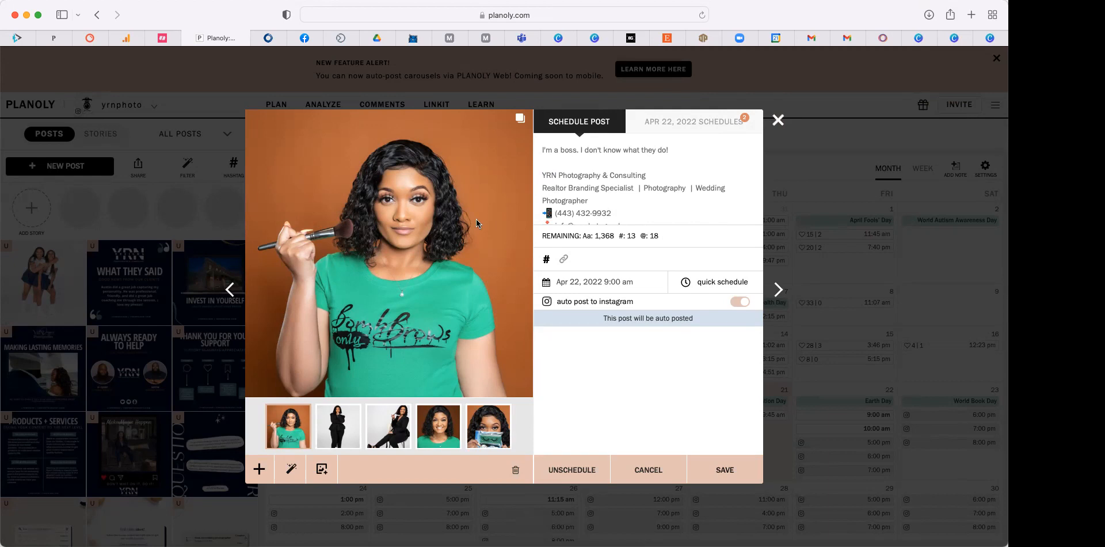
click(777, 120)
click(539, 321)
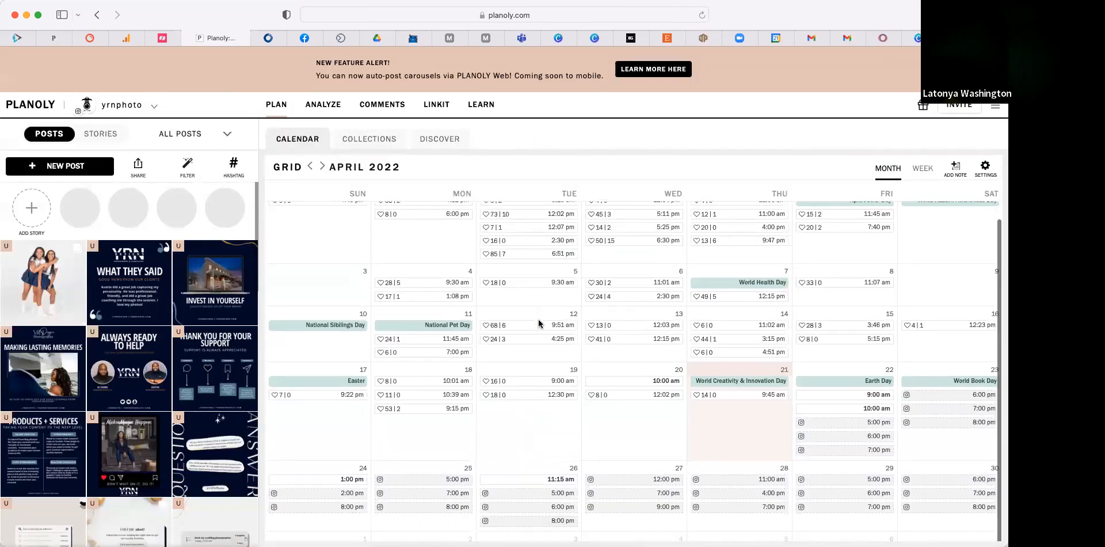
scroll(539, 324, down, 1)
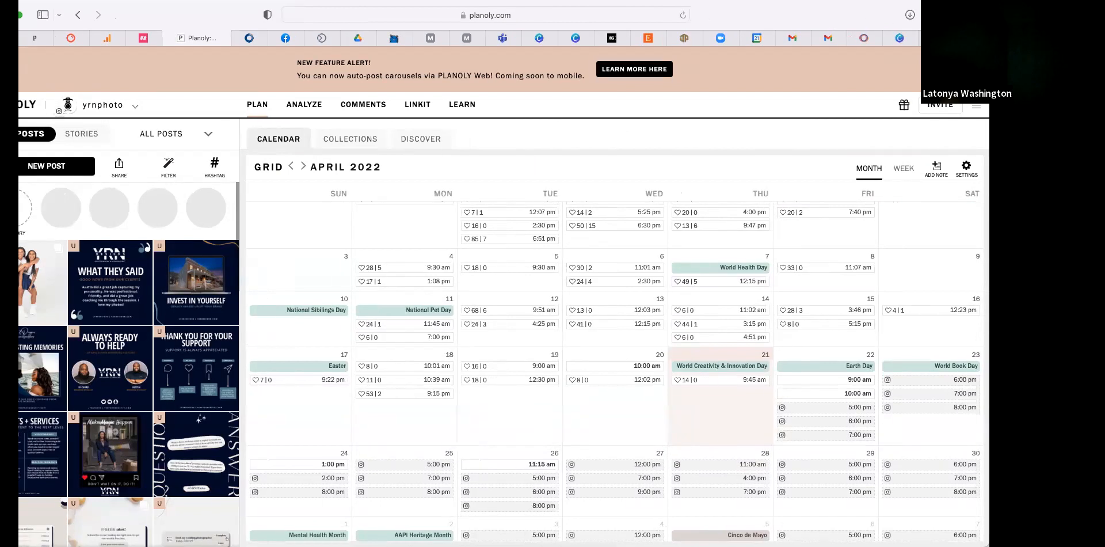
- Switch to the Canva Masterclass Set 2 design and go back to page 1
click(974, 38)
scroll(352, 277, down, 1)
scroll(352, 277, up, 4)
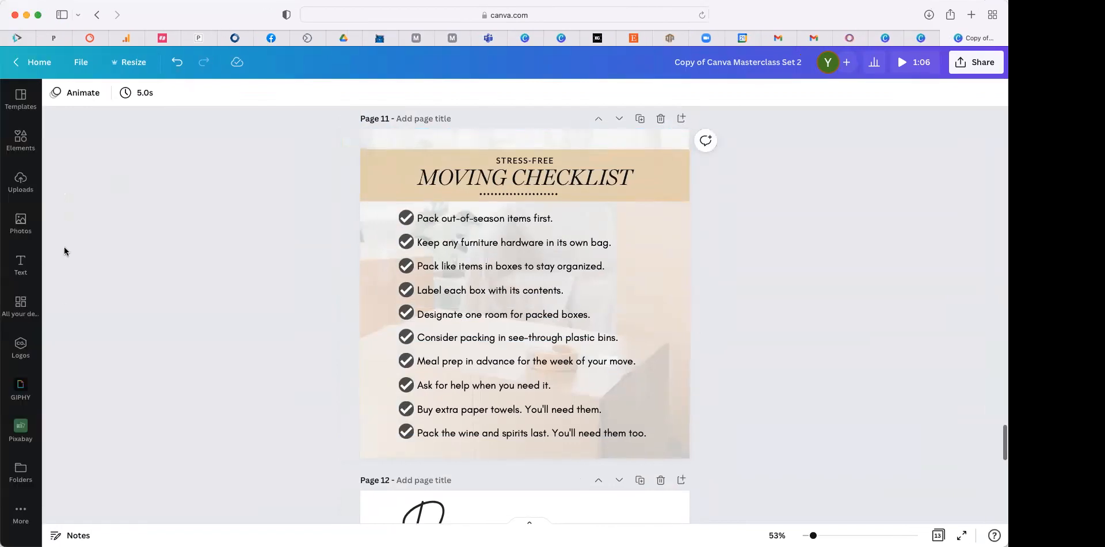
scroll(306, 148, up, 10)
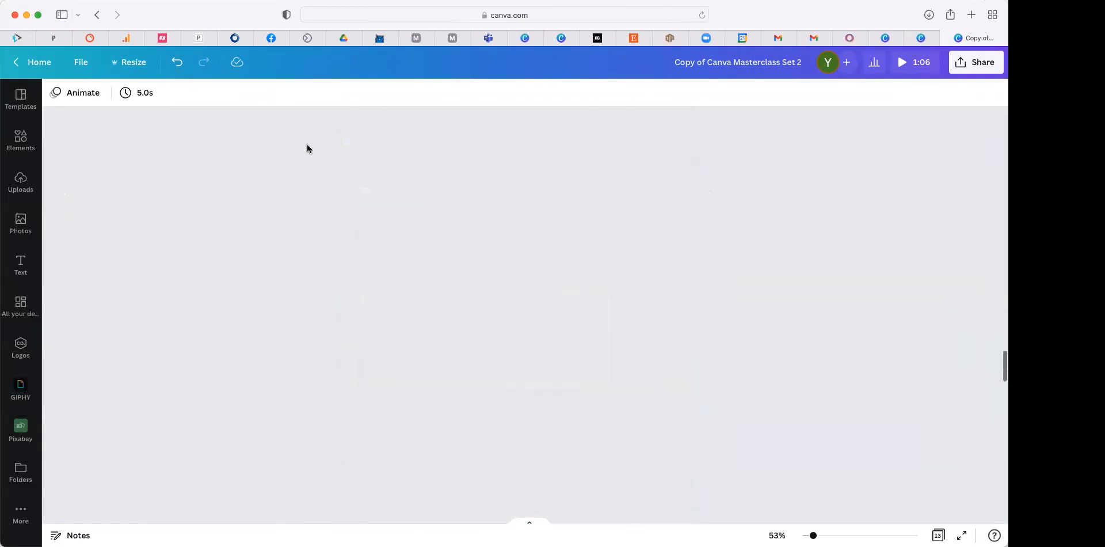
scroll(307, 148, up, 5)
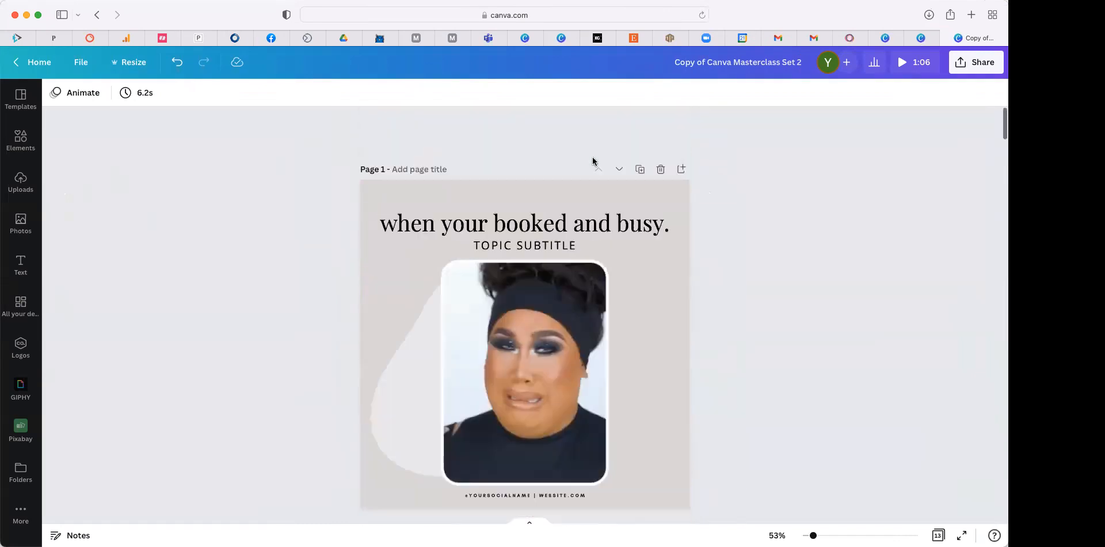
- Start saving the design to a new folder named Mays Posts, and back out without creating the folder
click(84, 69)
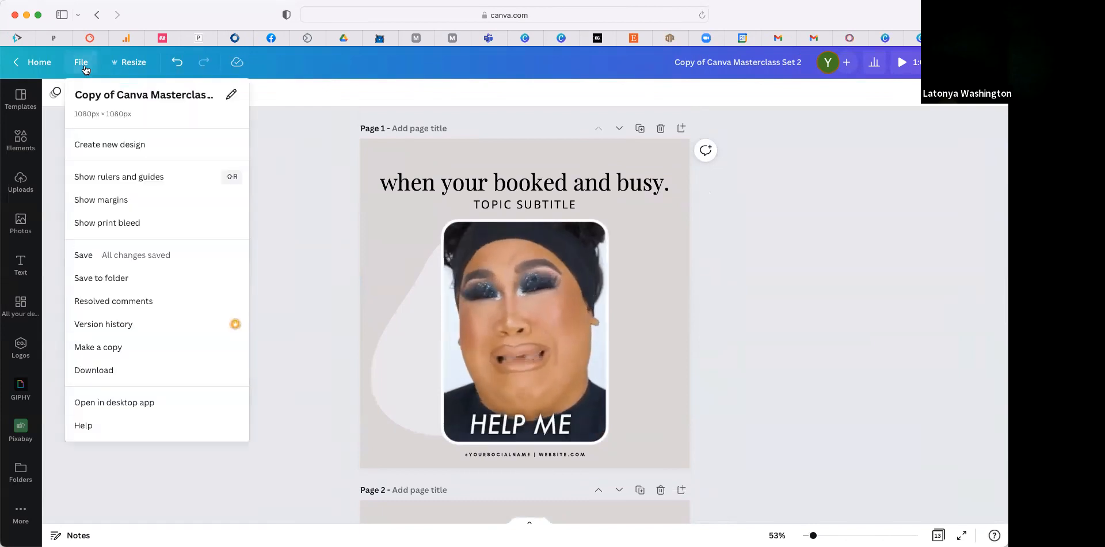
click(116, 278)
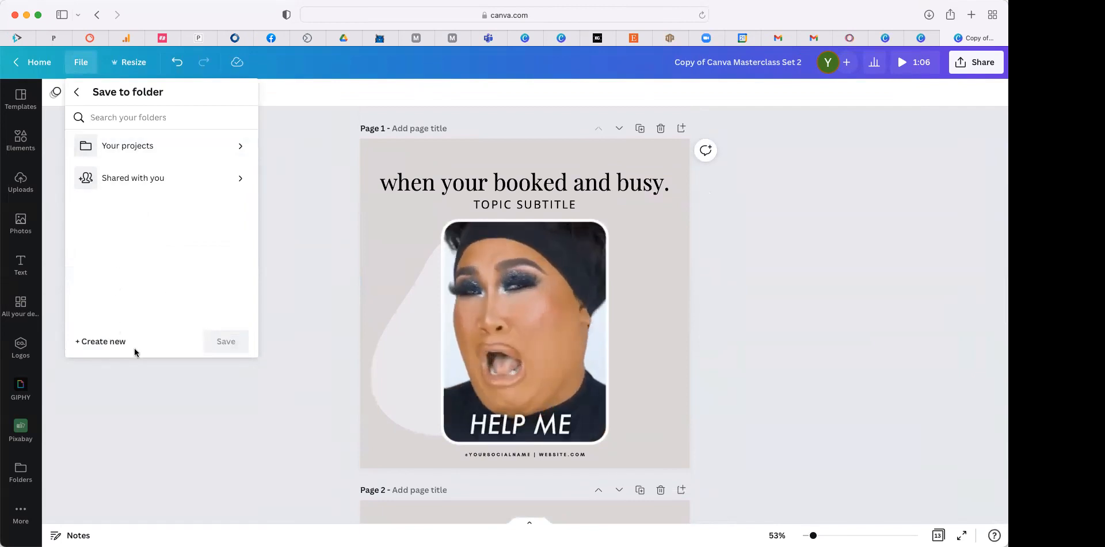
click(239, 147)
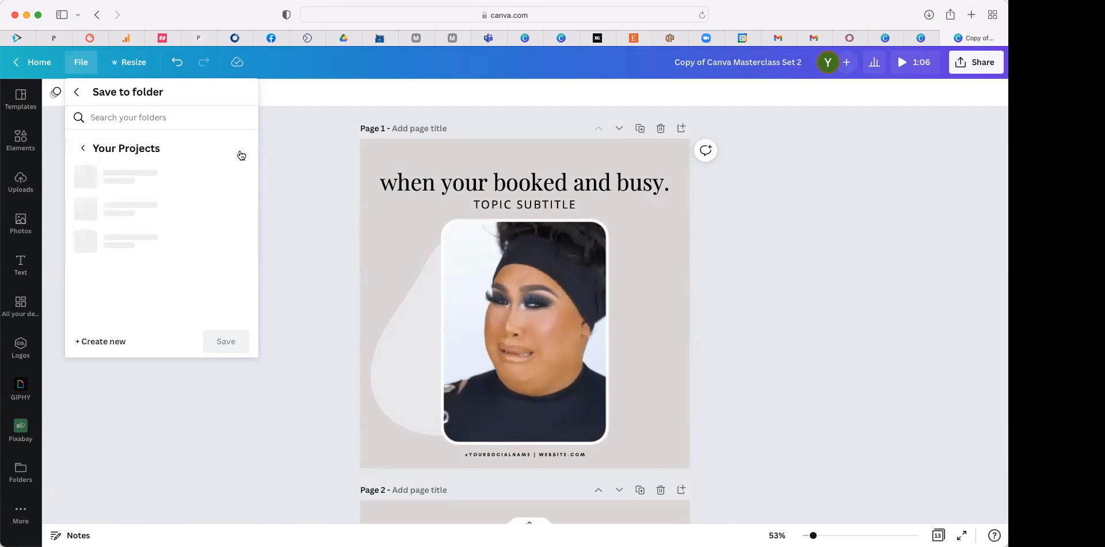
click(103, 342)
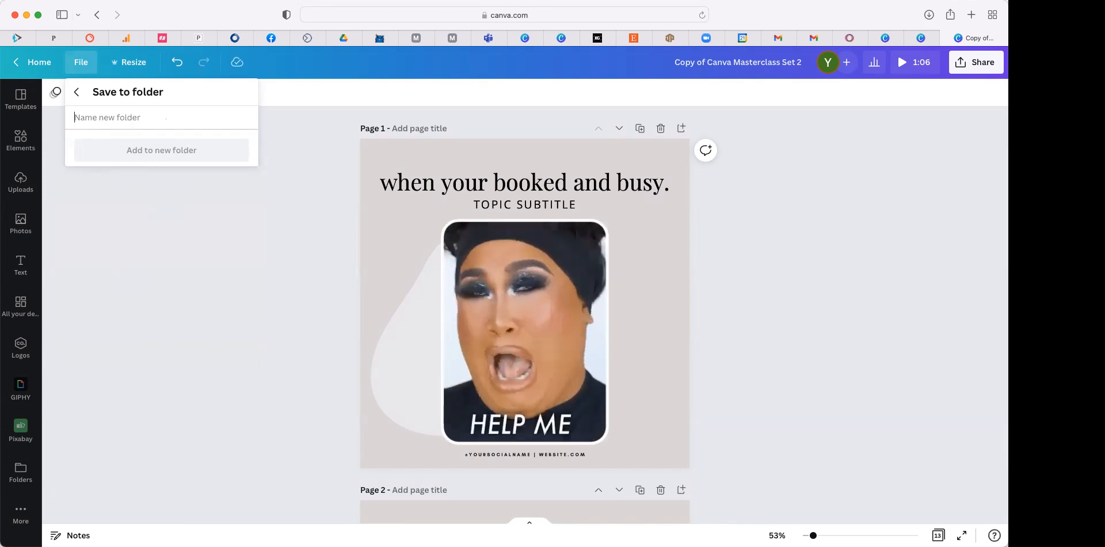
text(s)
key(BackSpace)
text(Mays Posts)
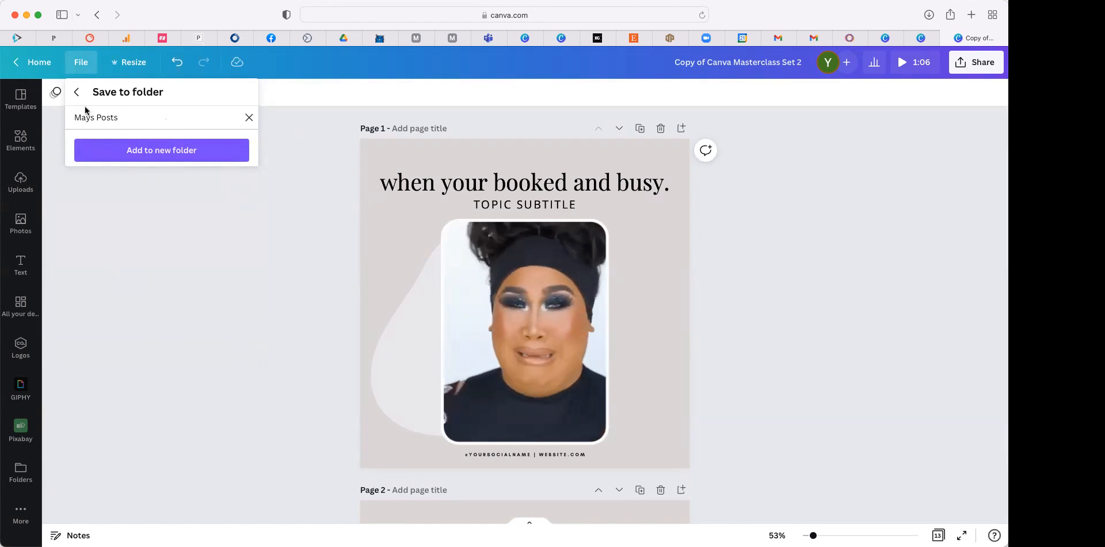
click(75, 92)
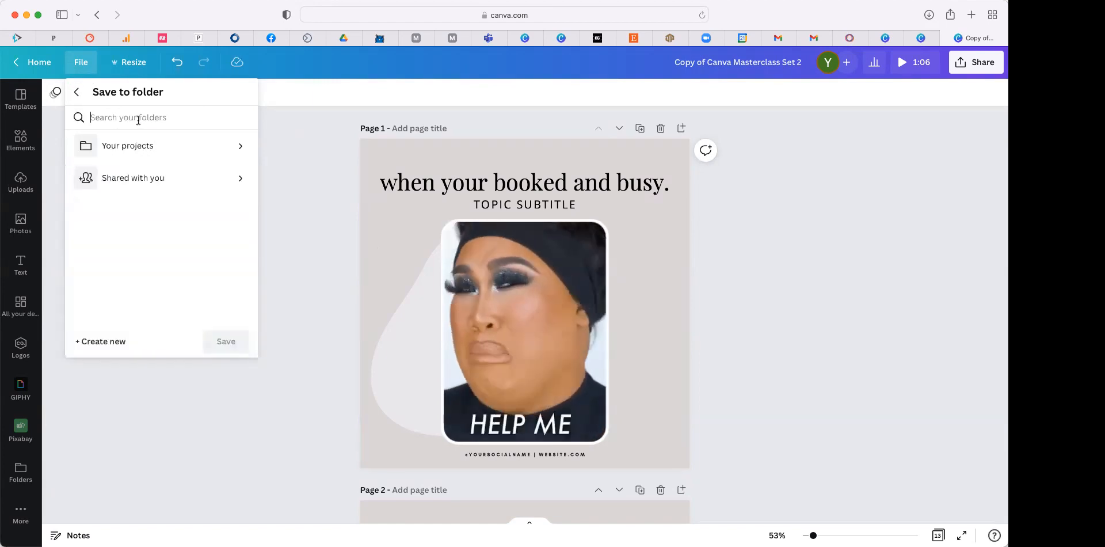
click(78, 97)
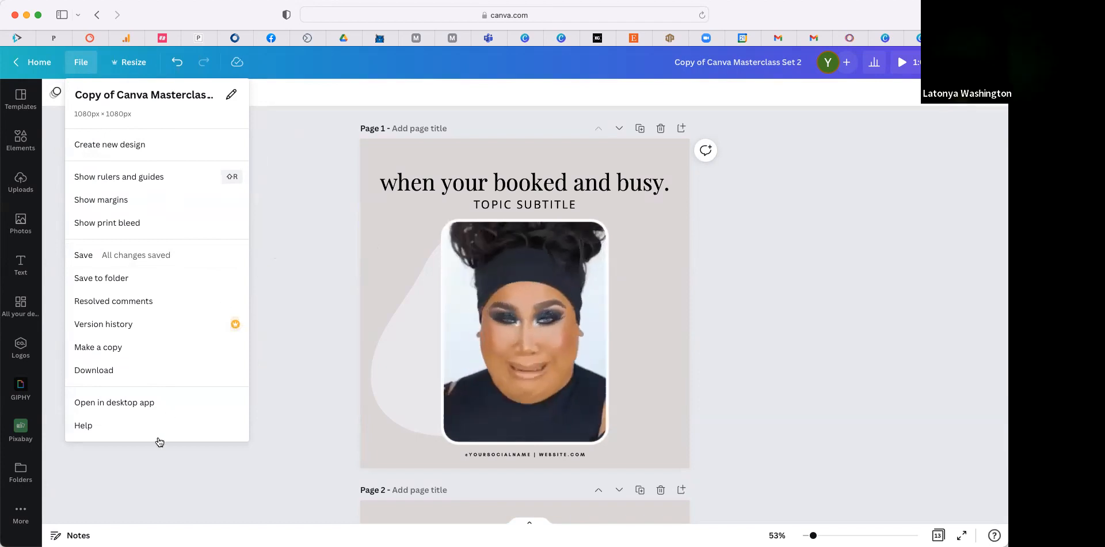
click(288, 364)
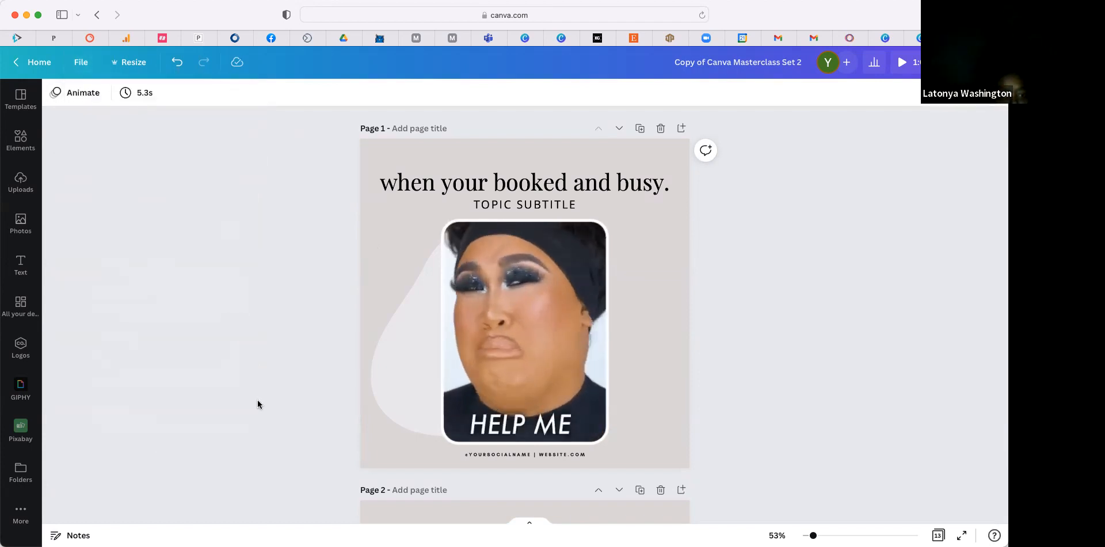
- Show the presenter notes for page 1 and select the page's background
click(71, 535)
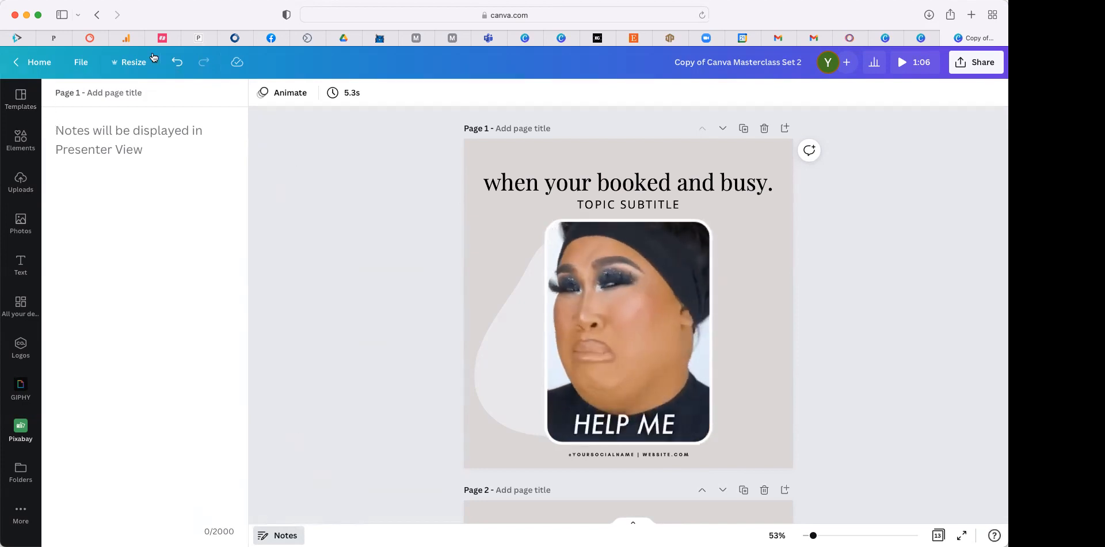
click(84, 66)
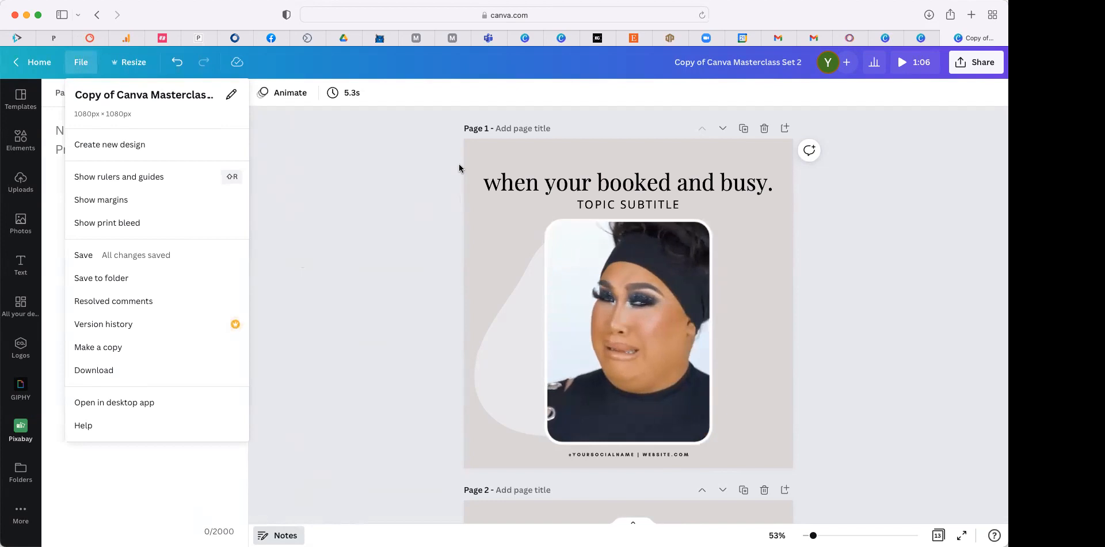
click(470, 146)
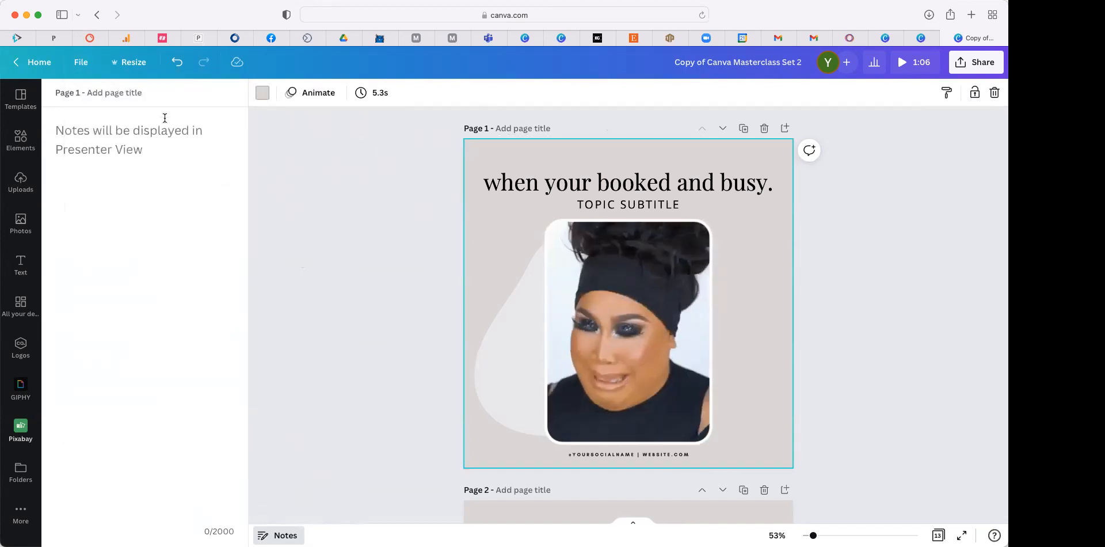
- Create a resized copy of the design in Instagram Story format, continuing past the pop-up permission notice and reloading the page
click(141, 64)
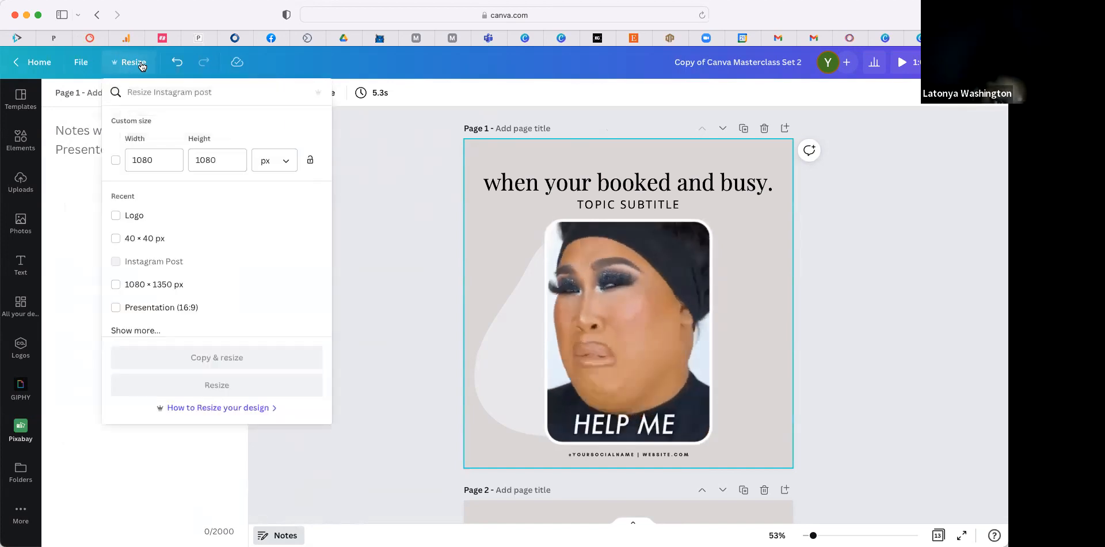
scroll(241, 274, down, 7)
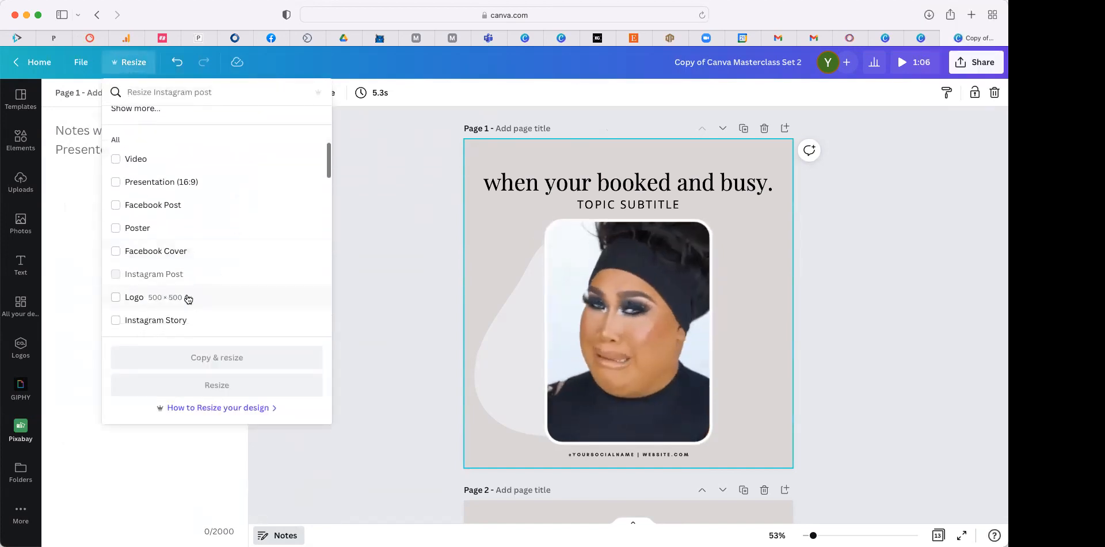
click(117, 322)
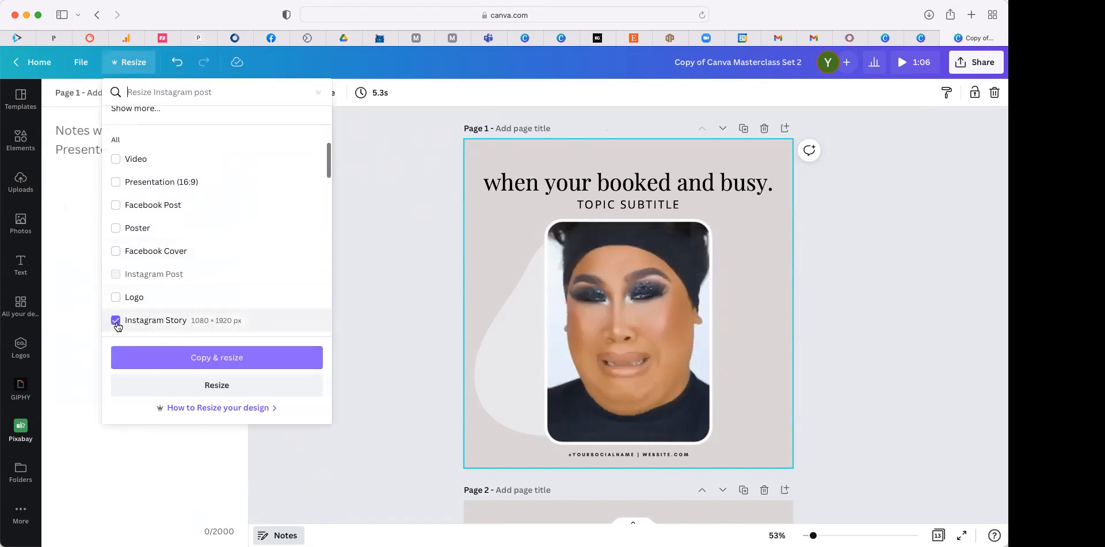
click(133, 359)
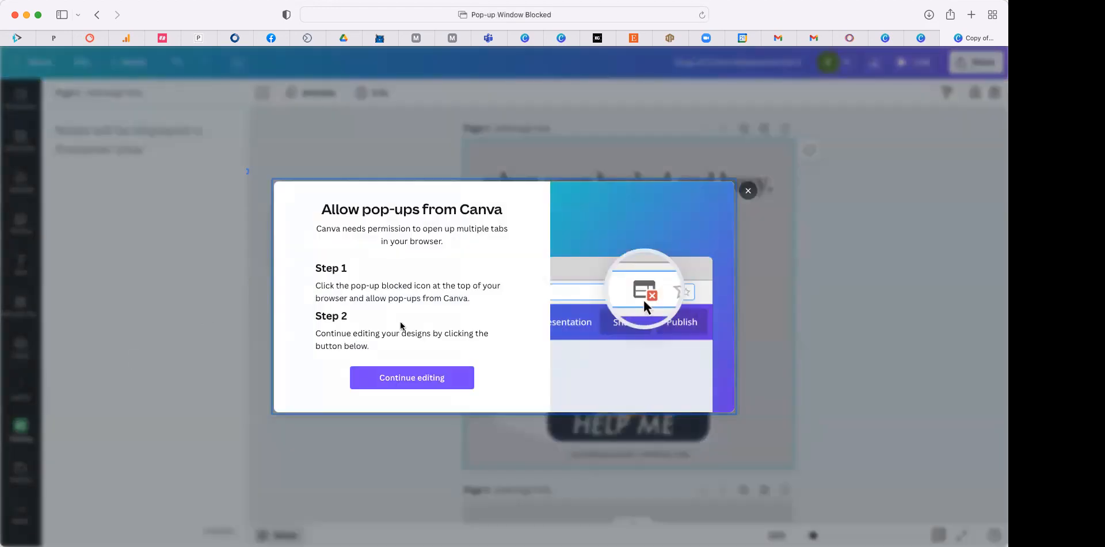
click(412, 377)
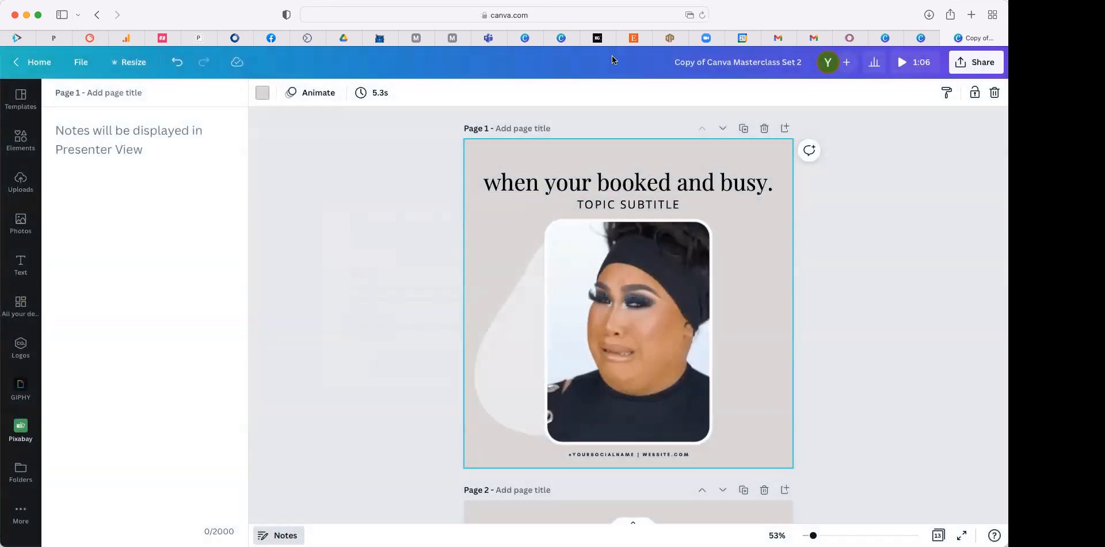
key(super+r)
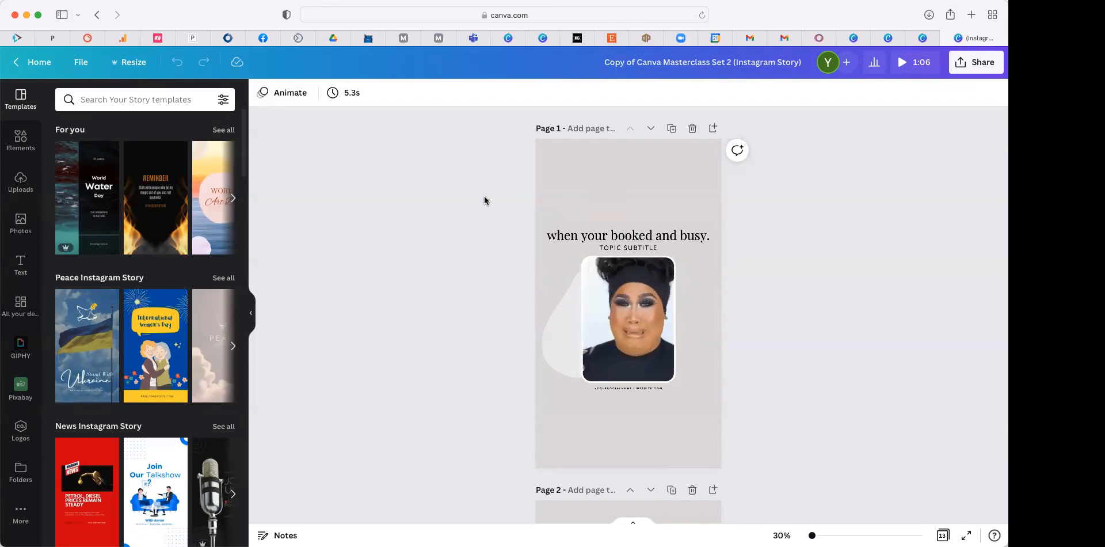
- Examine the recently used, brand kit and popular fonts for the page 1 headline without changing its font
click(611, 233)
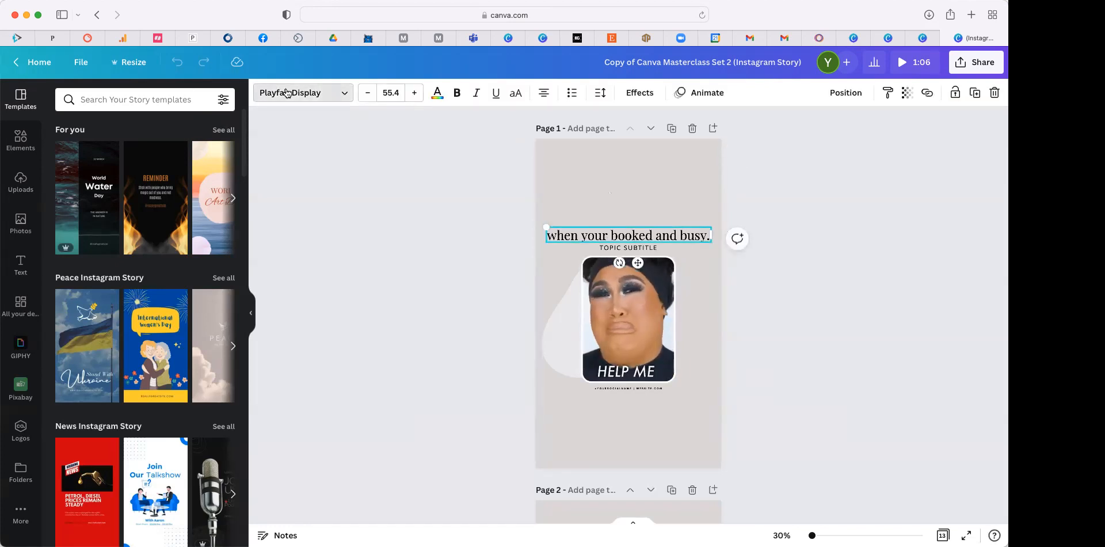
click(289, 93)
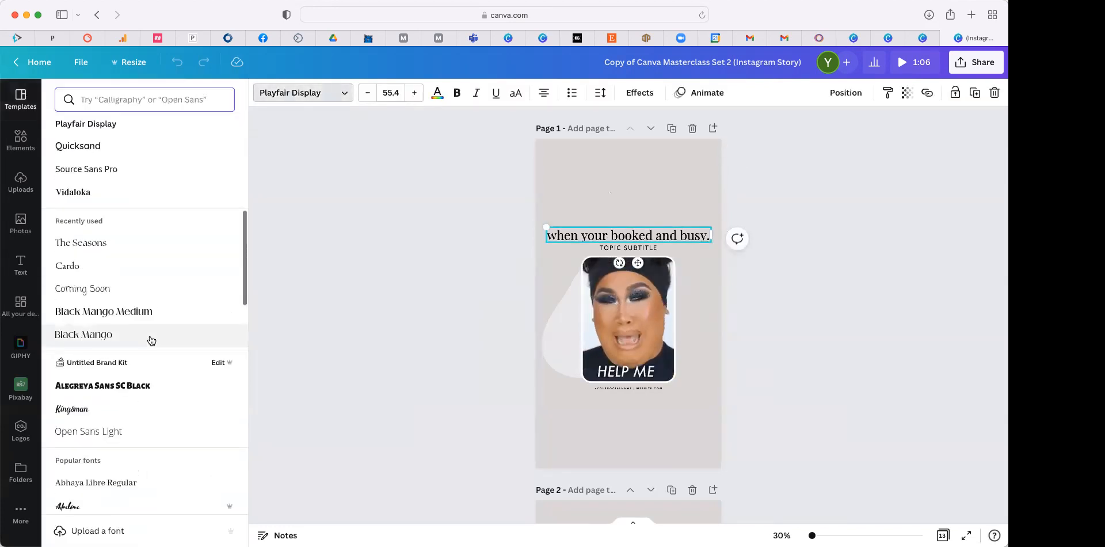
scroll(149, 341, down, 3)
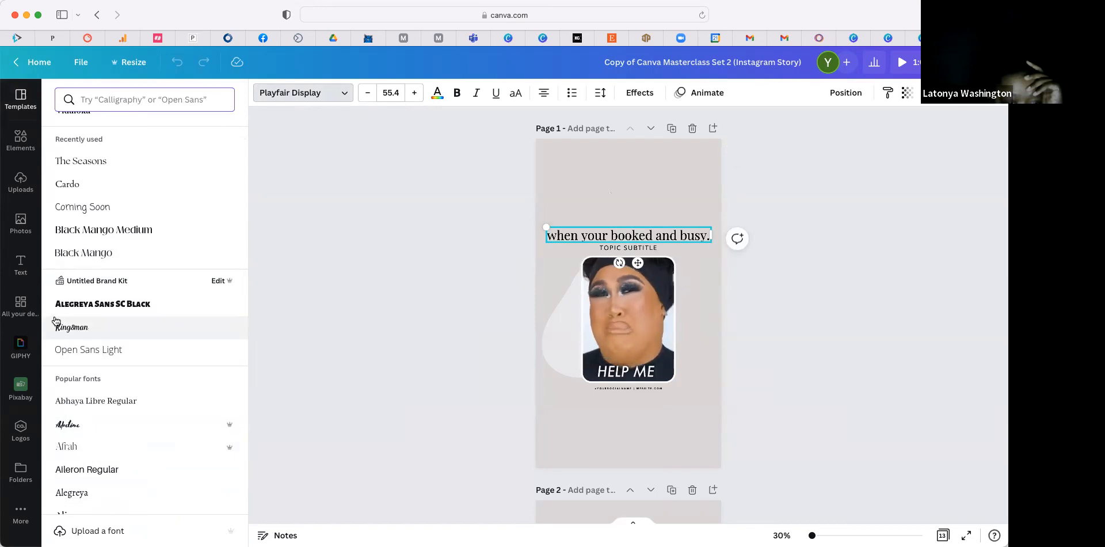
key(Escape)
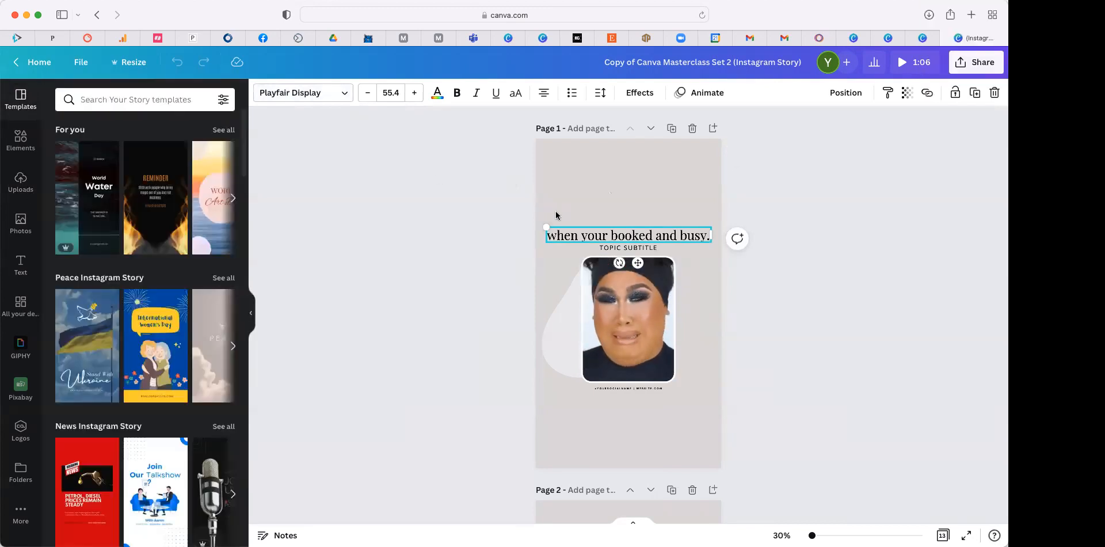
click(562, 165)
click(572, 235)
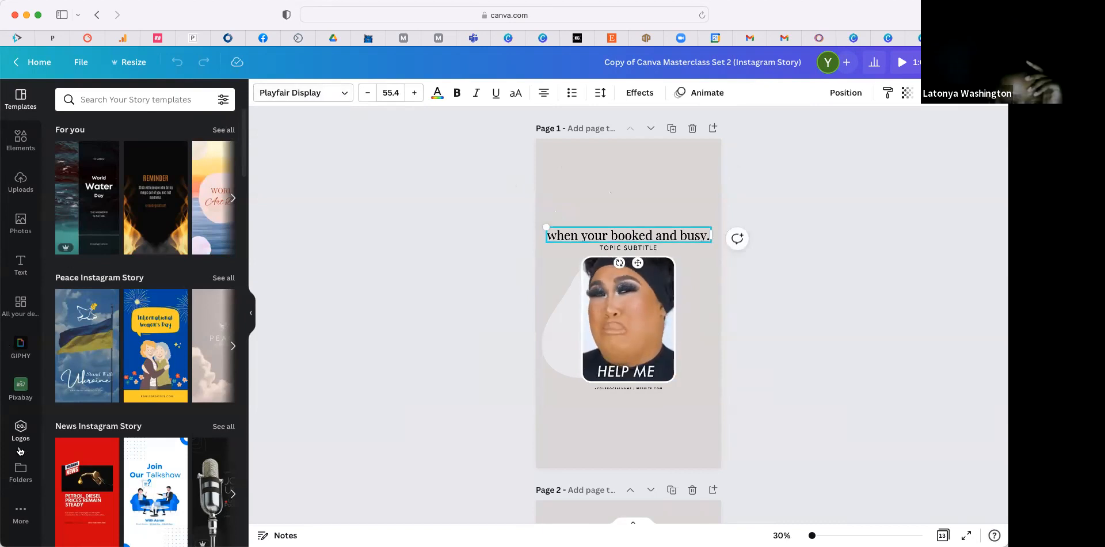
- Look through the additional Canva apps and open the brand kit's Styles
click(19, 514)
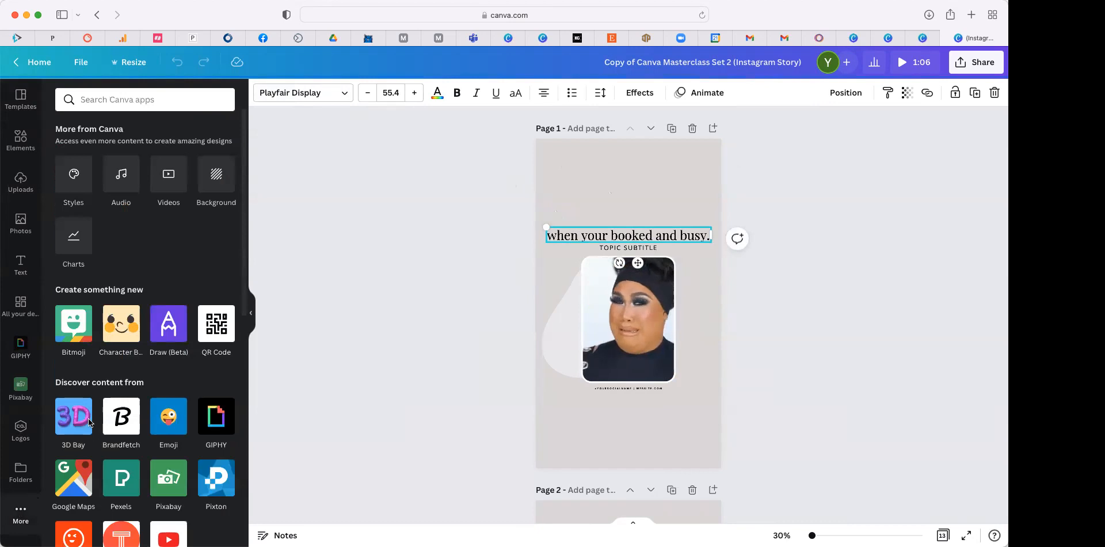
scroll(89, 423, down, 5)
scroll(98, 410, up, 5)
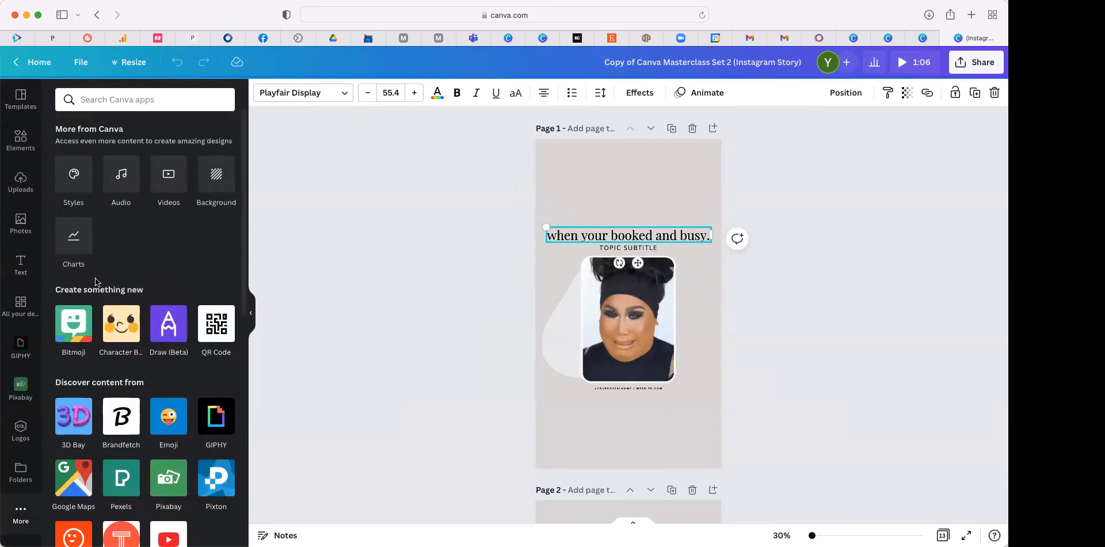
click(74, 183)
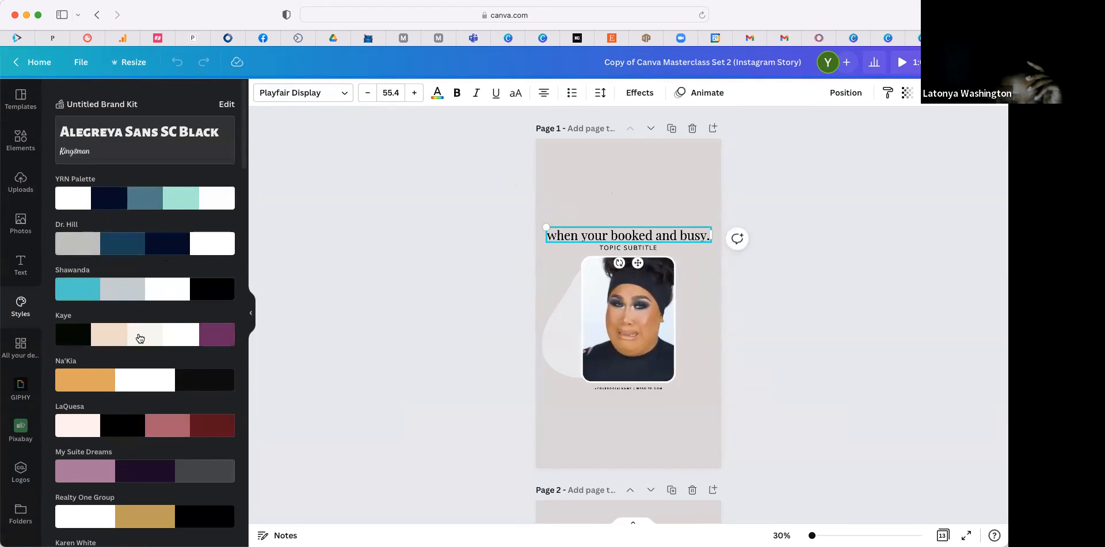
- Try the turquoise, grey, white and black brand palette on page 1 and shuffle its colours
click(136, 293)
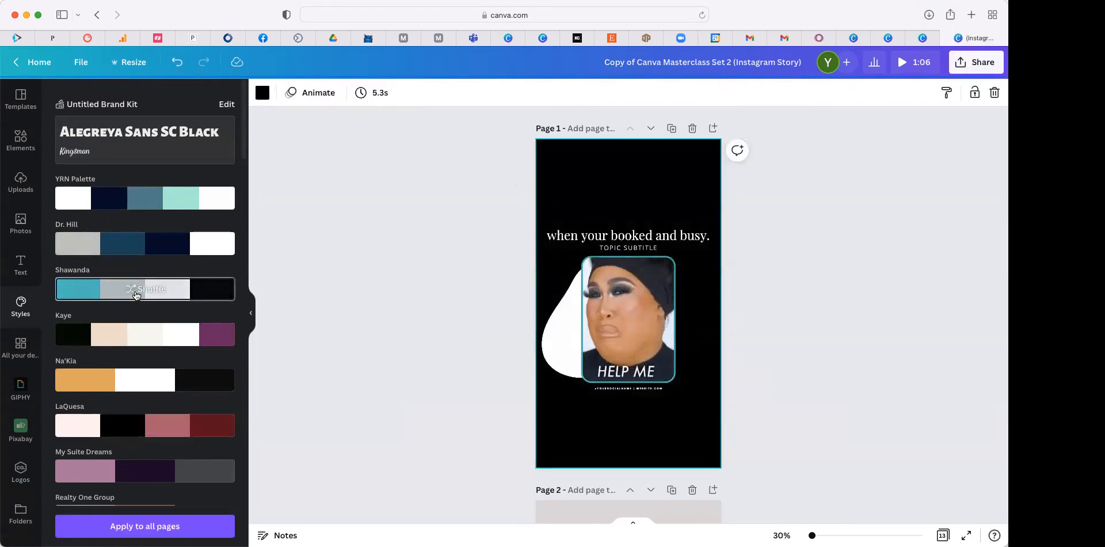
click(135, 290)
click(136, 289)
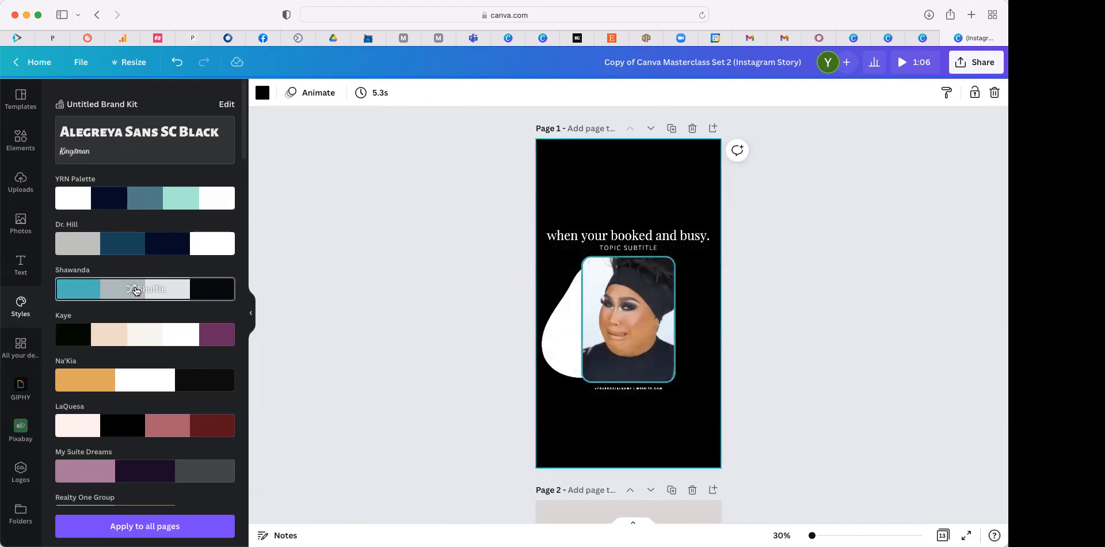
click(136, 290)
- Apply the grey, teal-blue, navy and white brand palette to page 1 and shuffle it to a white background with navy text
click(116, 245)
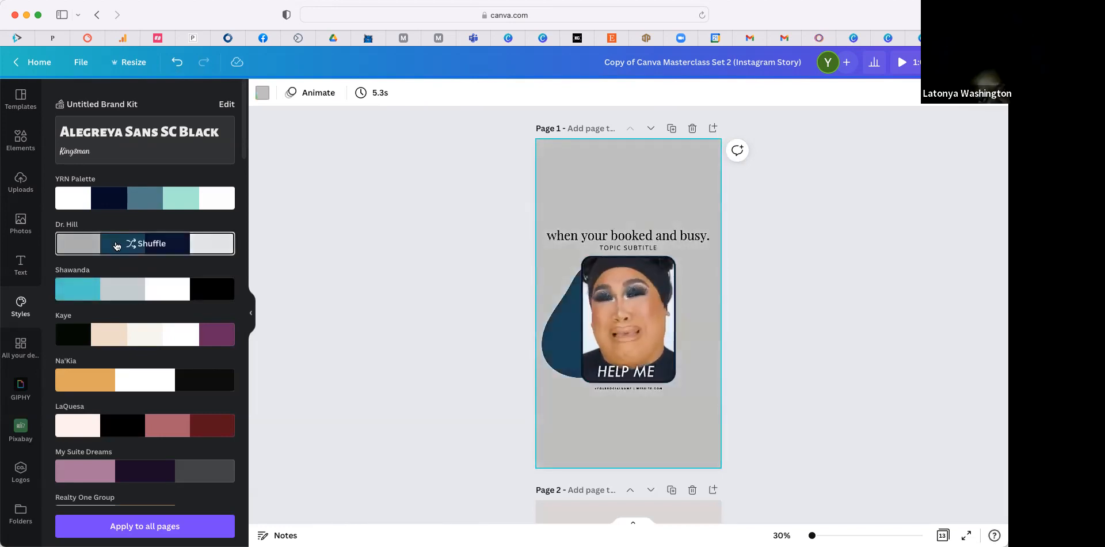
click(117, 245)
click(116, 246)
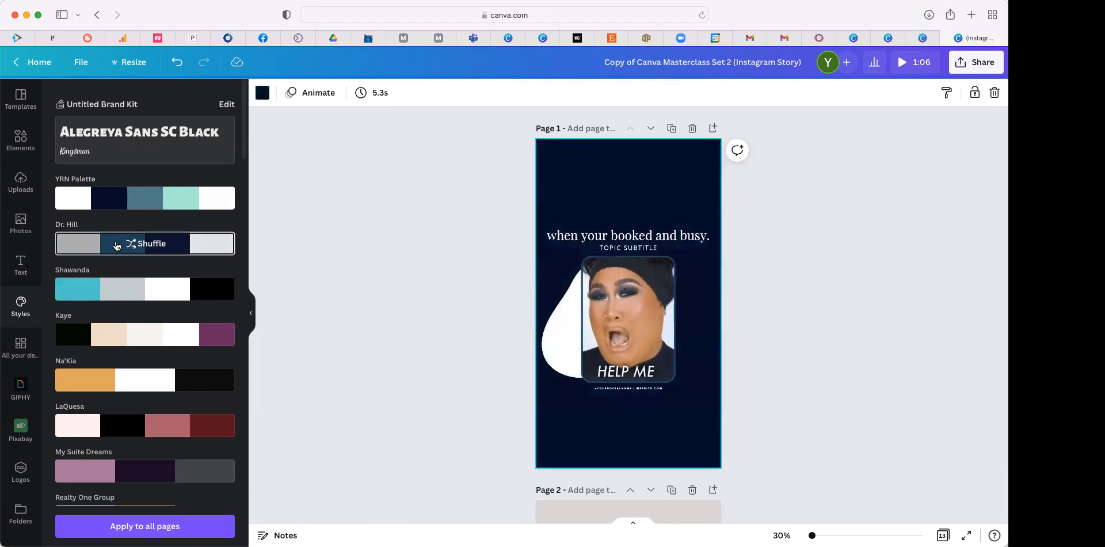
click(116, 245)
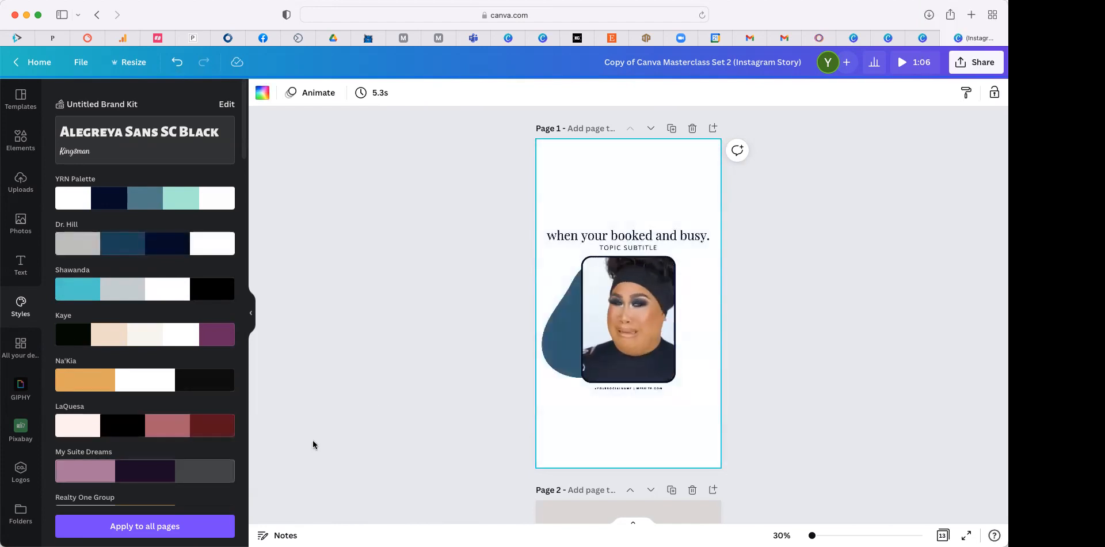
- Look through the document and brand kit colours available for the page 1 headline text
click(664, 239)
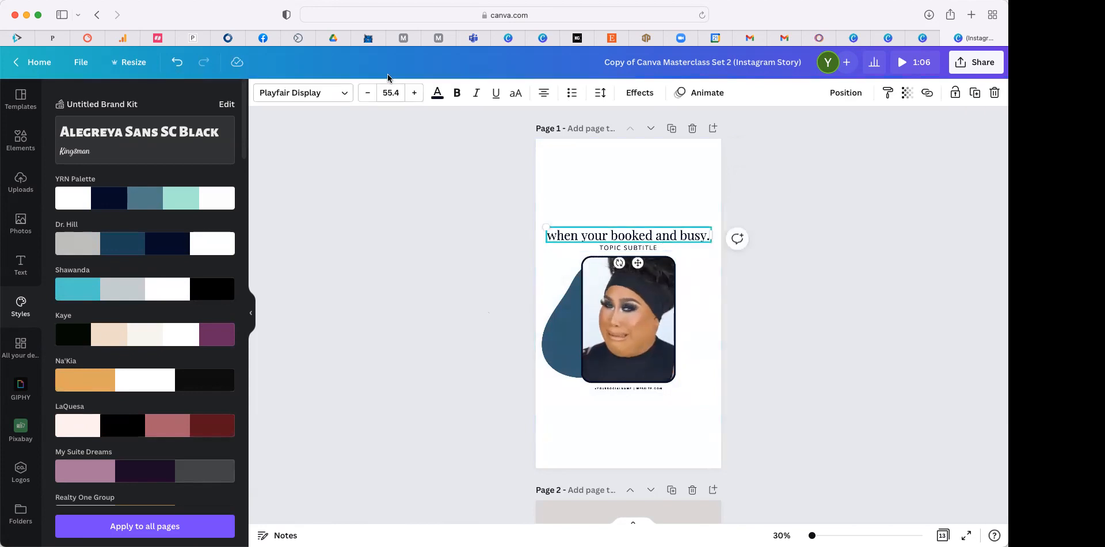
click(437, 94)
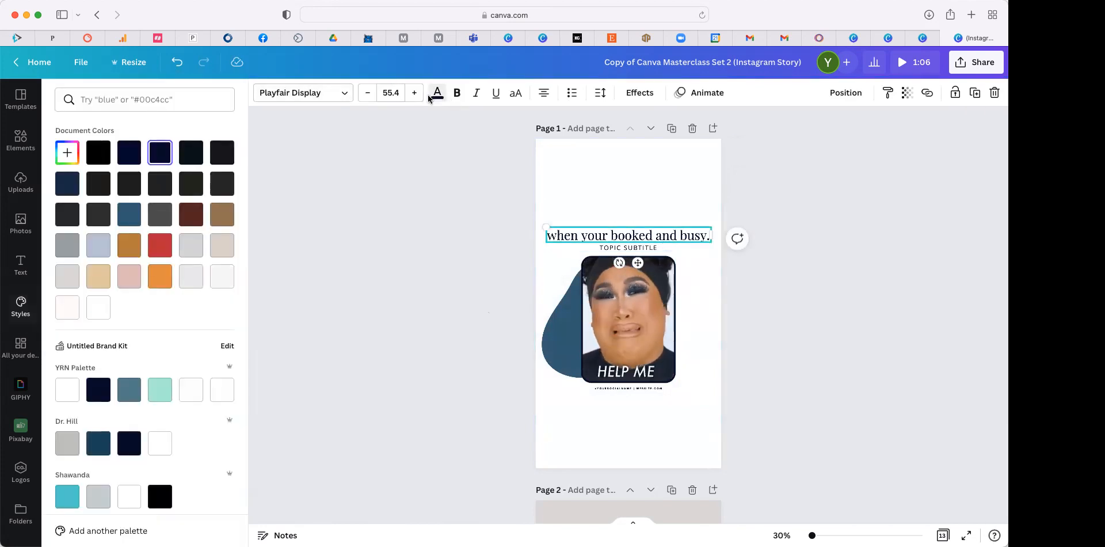
scroll(128, 371, down, 3)
scroll(108, 391, down, 5)
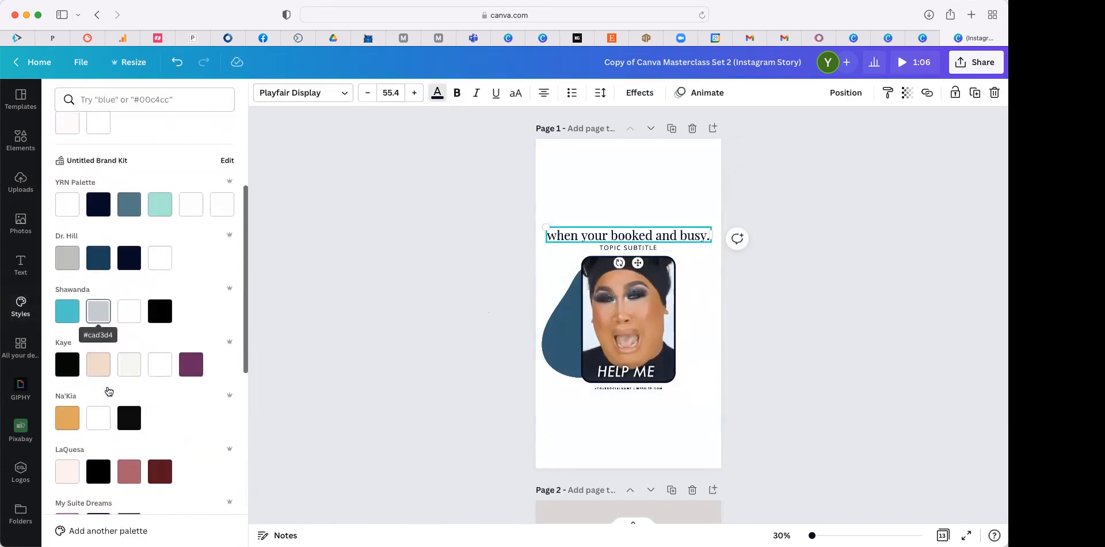
scroll(94, 424, up, 6)
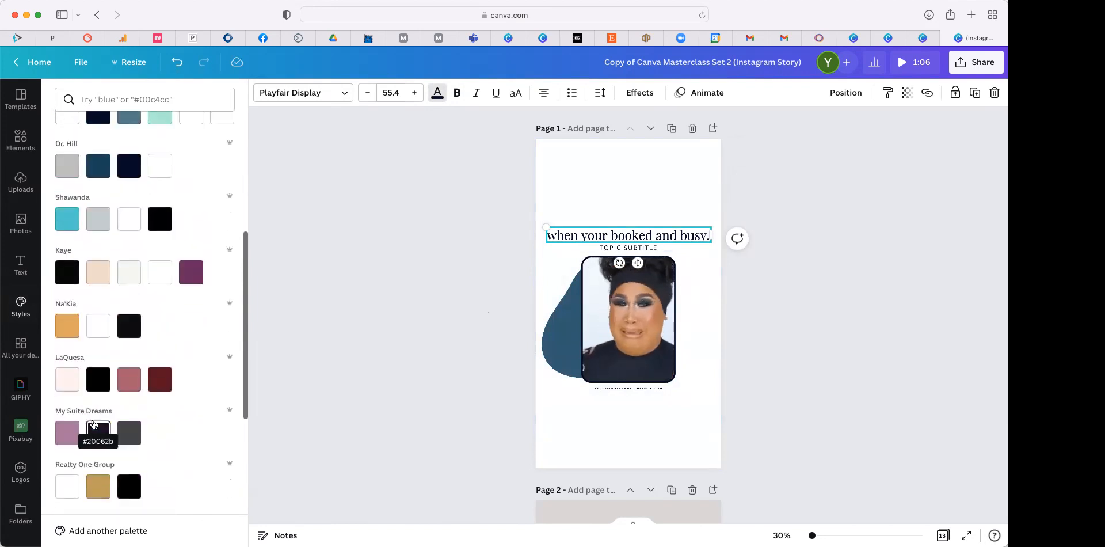